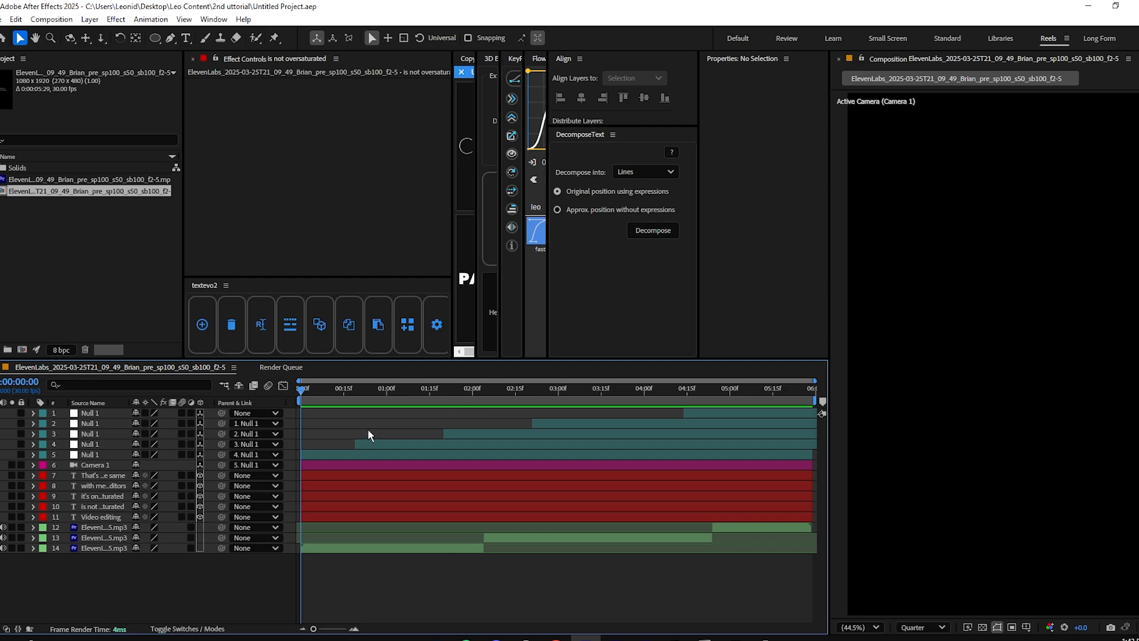
Scrub and play through the text animation, leaving the current time at 0:00:00:19 in the composition.
{"action": "left_click_drag", "start_coordinate": [342, 400], "coordinate": [348, 402]}
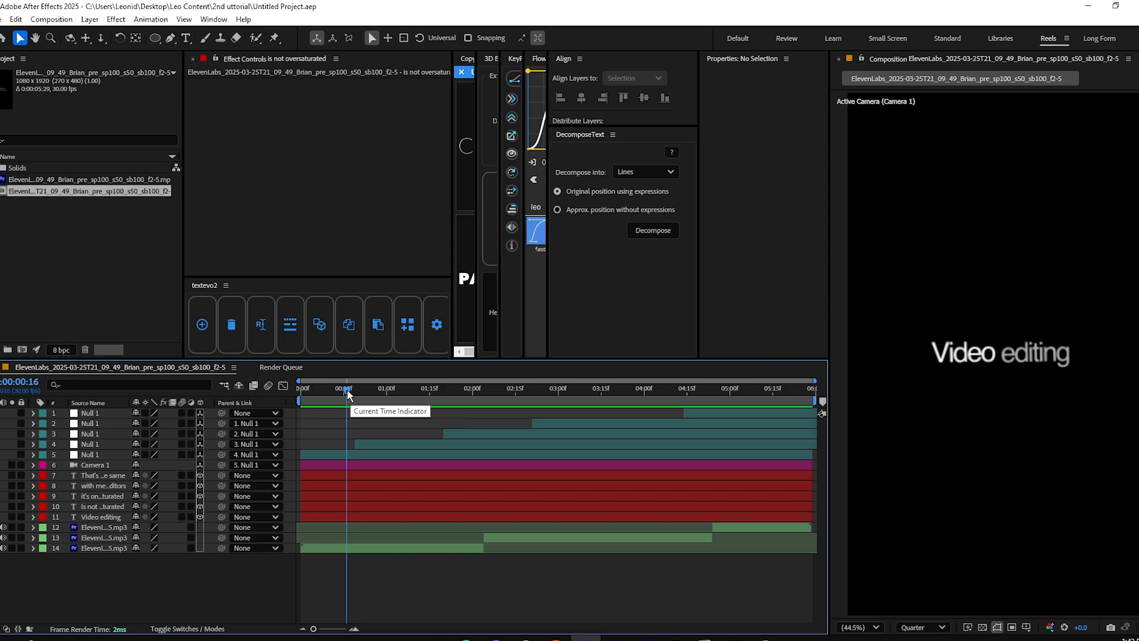
{"action": "left_click_drag", "start_coordinate": [349, 393], "coordinate": [301, 394]}
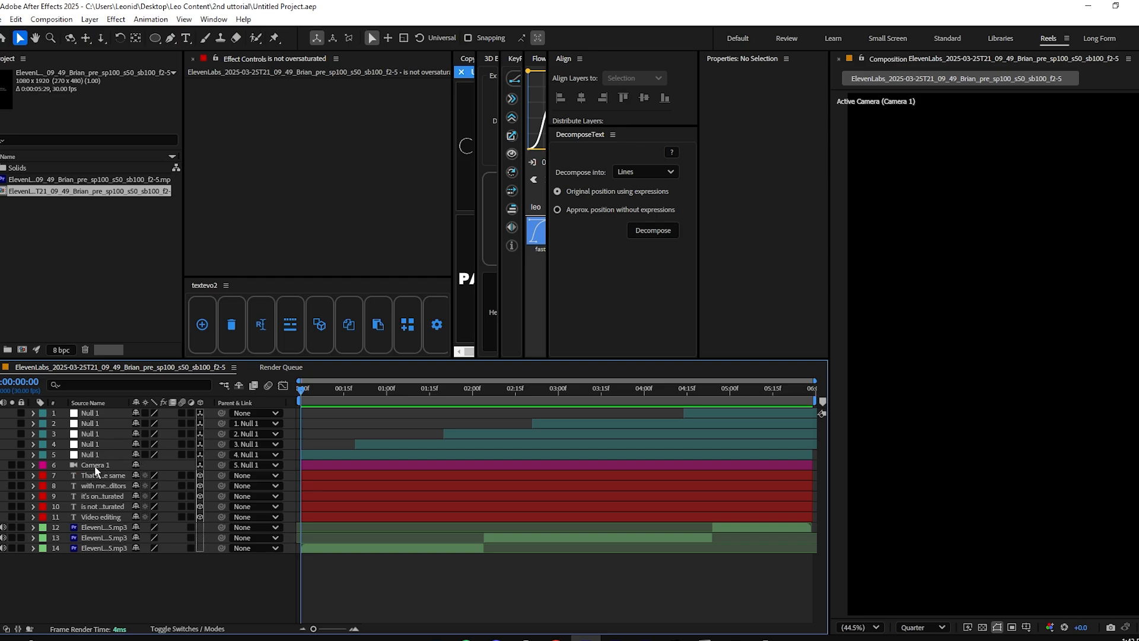
{"action": "mouse_move", "coordinate": [304, 388]}
{"action": "left_mouse_down"}
{"action": "mouse_move", "coordinate": [493, 385]}
{"action": "mouse_move", "coordinate": [739, 361]}
{"action": "mouse_move", "coordinate": [301, 389]}
{"action": "left_mouse_up"}
{"action": "left_click", "coordinate": [356, 389]}
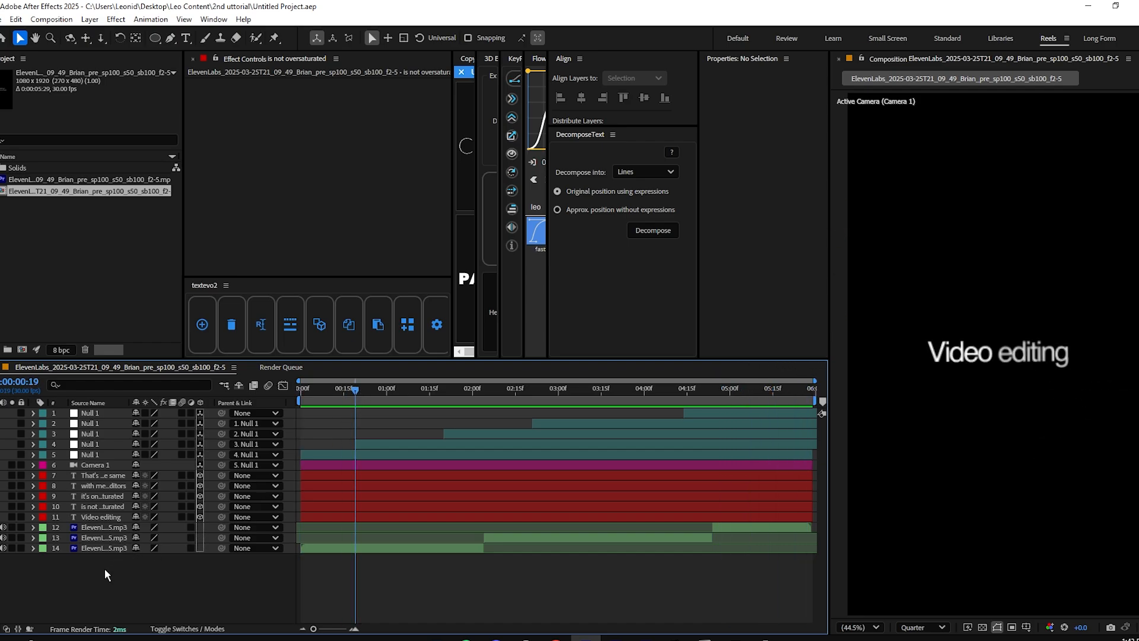
{"action": "left_click_drag", "start_coordinate": [104, 568], "coordinate": [115, 527]}
{"action": "left_click", "coordinate": [369, 429]}
{"action": "key", "text": "Home"}
{"action": "key", "text": "space"}
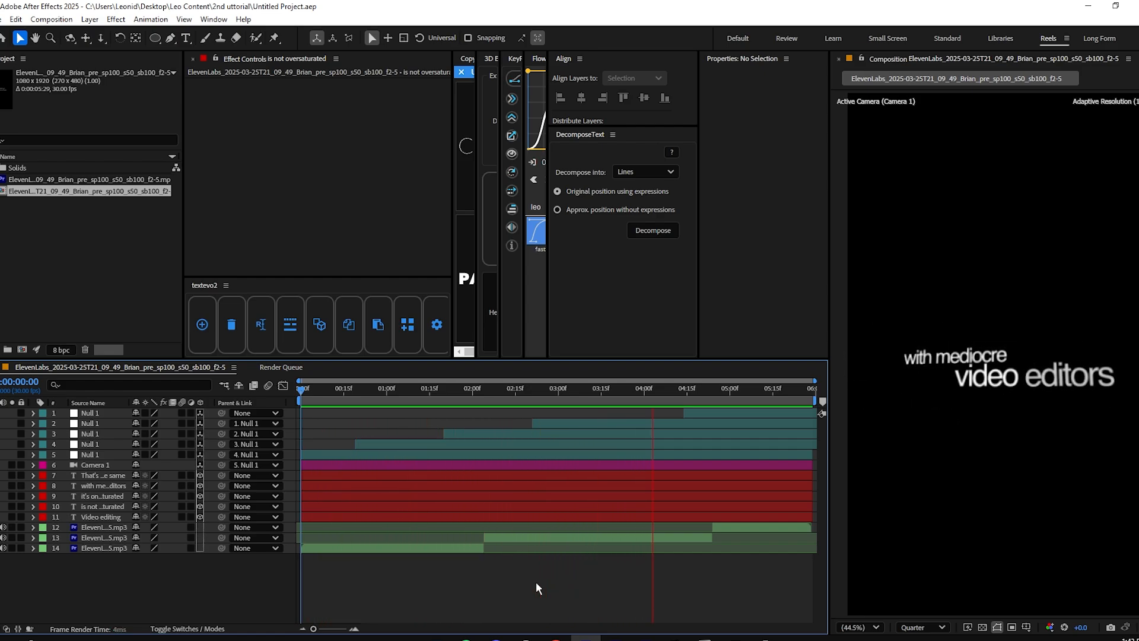
{"action": "left_click_drag", "start_coordinate": [347, 390], "coordinate": [359, 414]}
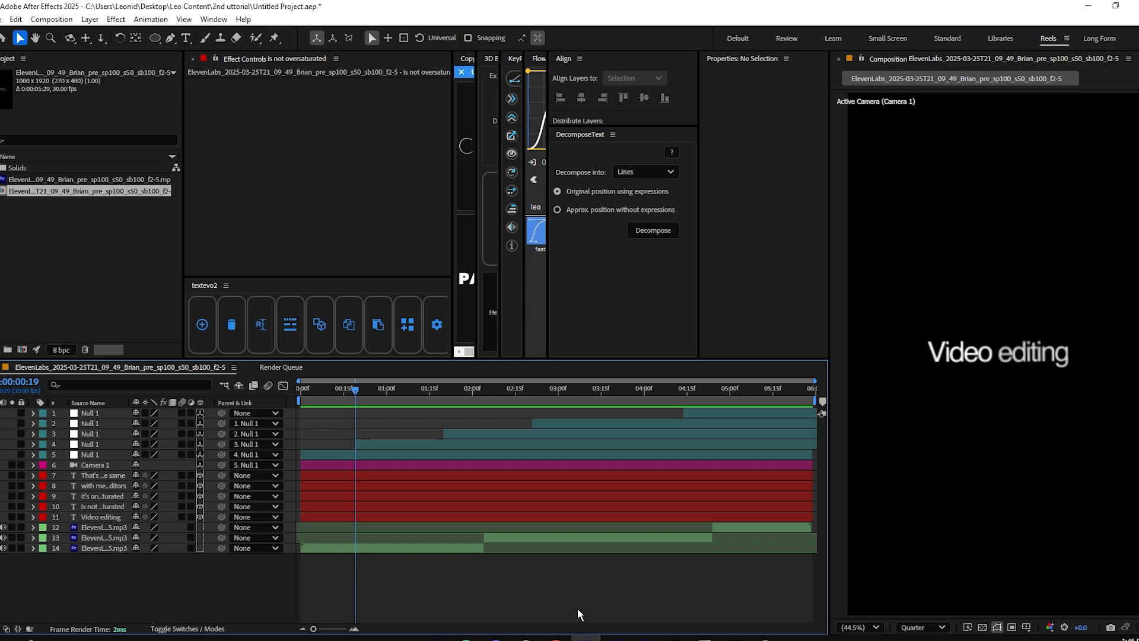
Switch to Chrome, go to sketchfab.com/search and open the Sketchfab home feed.
{"action": "left_click", "coordinate": [555, 638]}
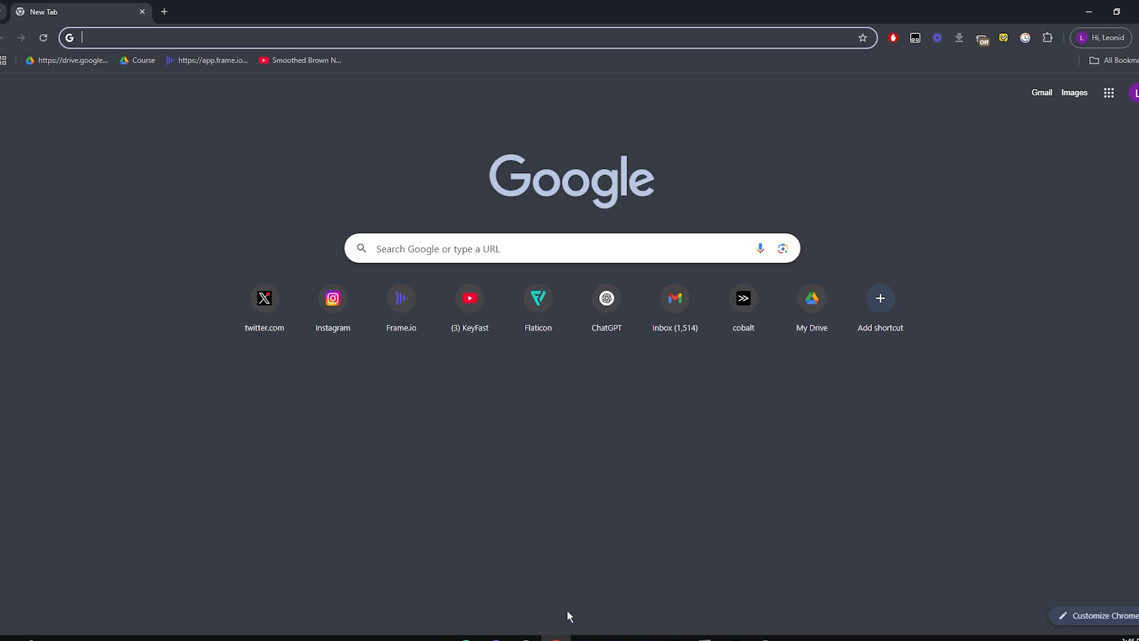
{"action": "type", "text": "sketchfab.com/search"}
{"action": "key", "text": "Return"}
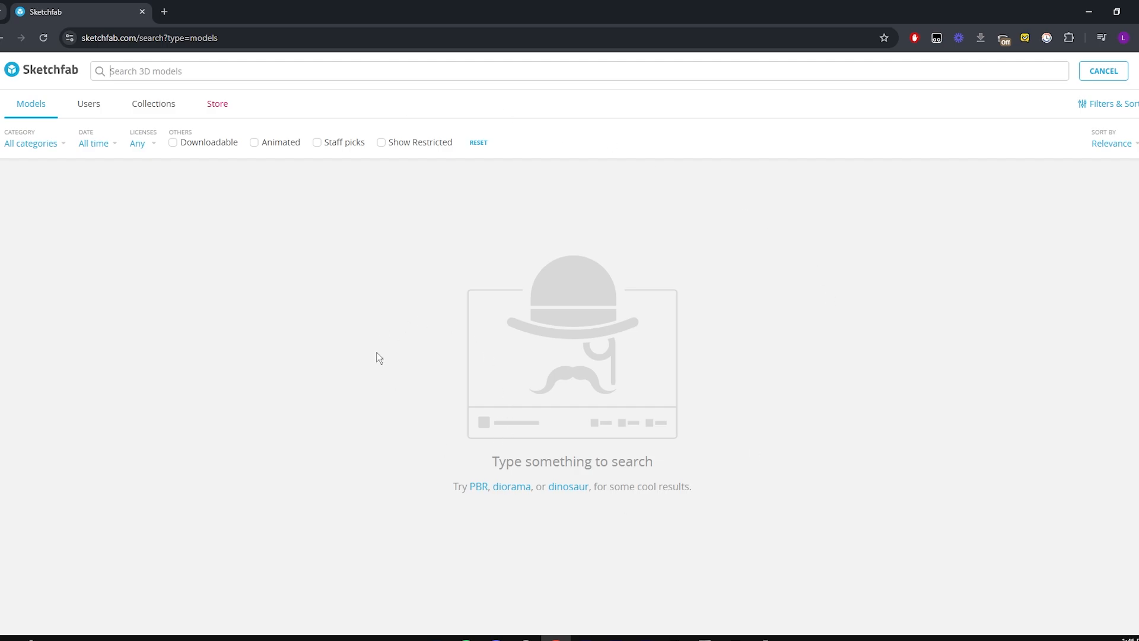
{"action": "left_click", "coordinate": [25, 72]}
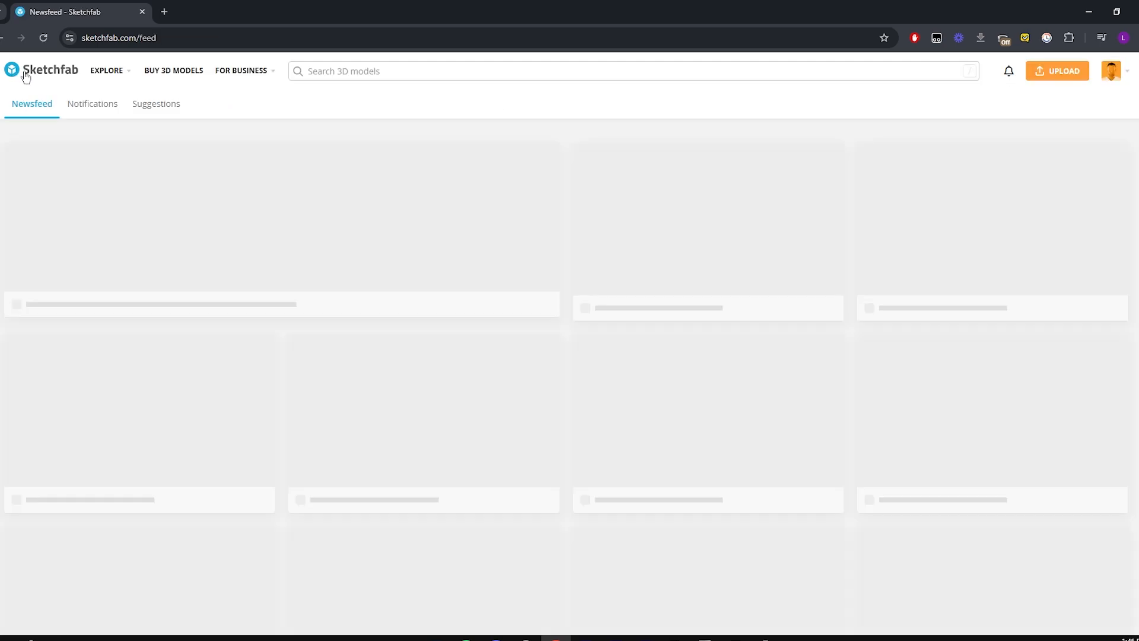
Search Sketchfab's 3D models for "3d laptop" and replace the search with "macbook".
{"action": "left_click", "coordinate": [331, 71]}
{"action": "type", "text": "3d laptop"}
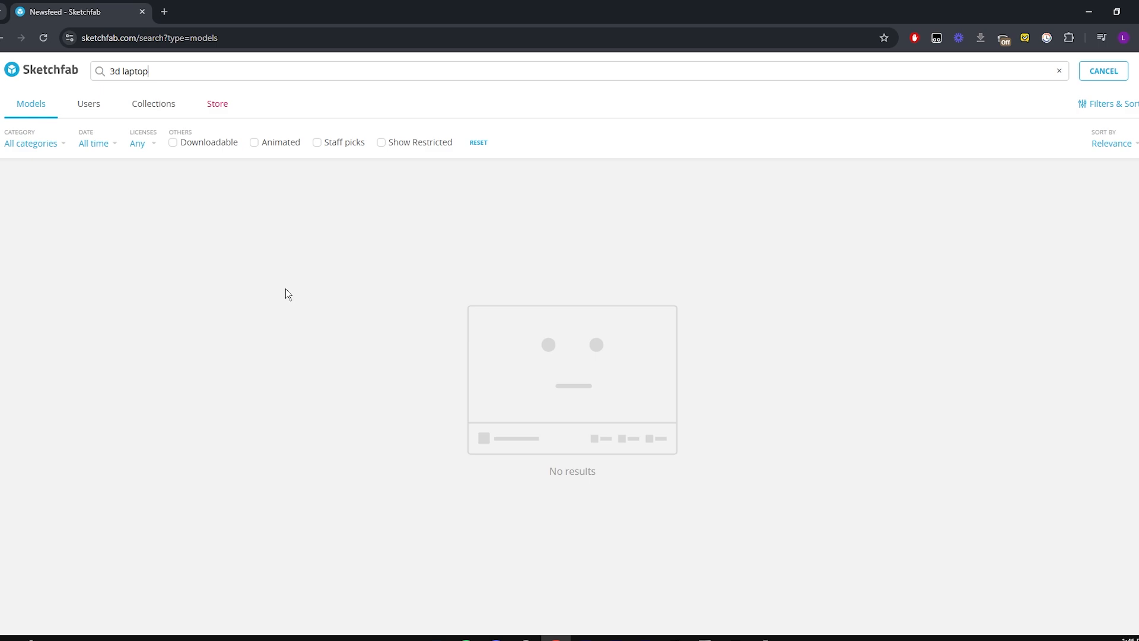
{"action": "key", "text": "Return"}
{"action": "left_click", "coordinate": [181, 72]}
{"action": "type", "text": "macbook"}
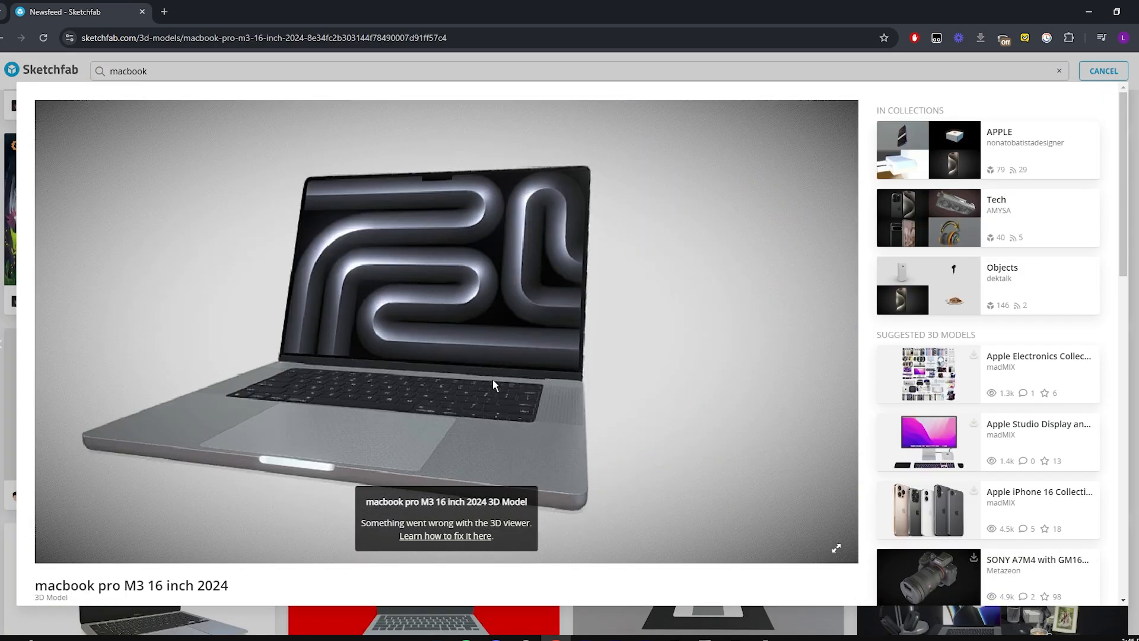
Download the "macbook pro M3 16 inch 2024" model in GLB format with the 1k texture size.
{"action": "scroll", "coordinate": [168, 475], "scroll_direction": "down", "scroll_amount": 3}
{"action": "left_click", "coordinate": [114, 476]}
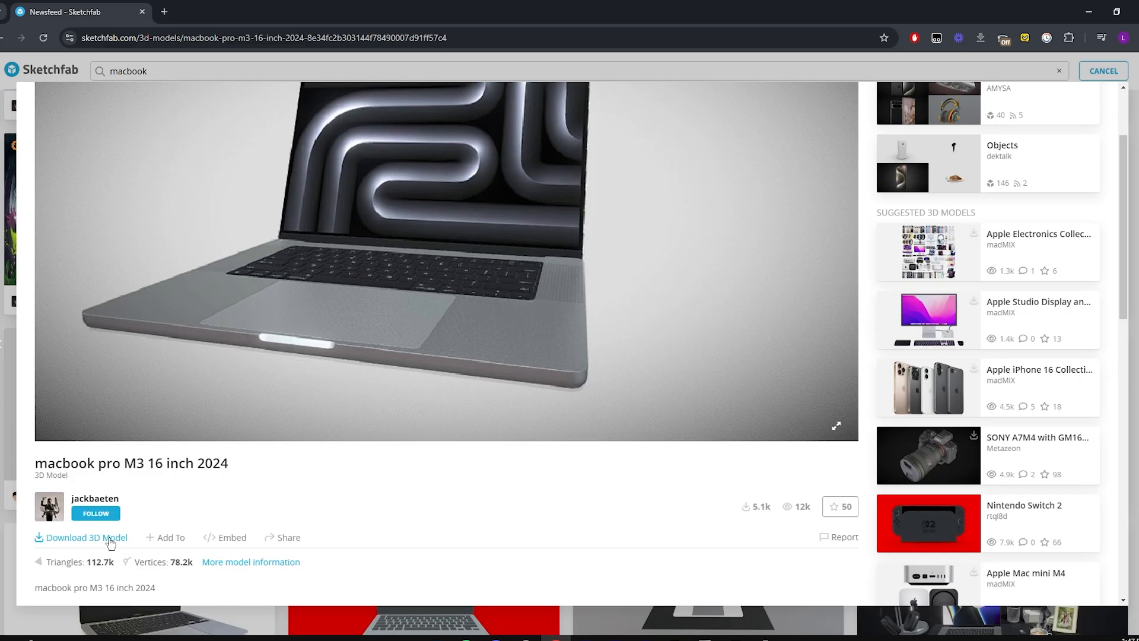
{"action": "left_click", "coordinate": [100, 538]}
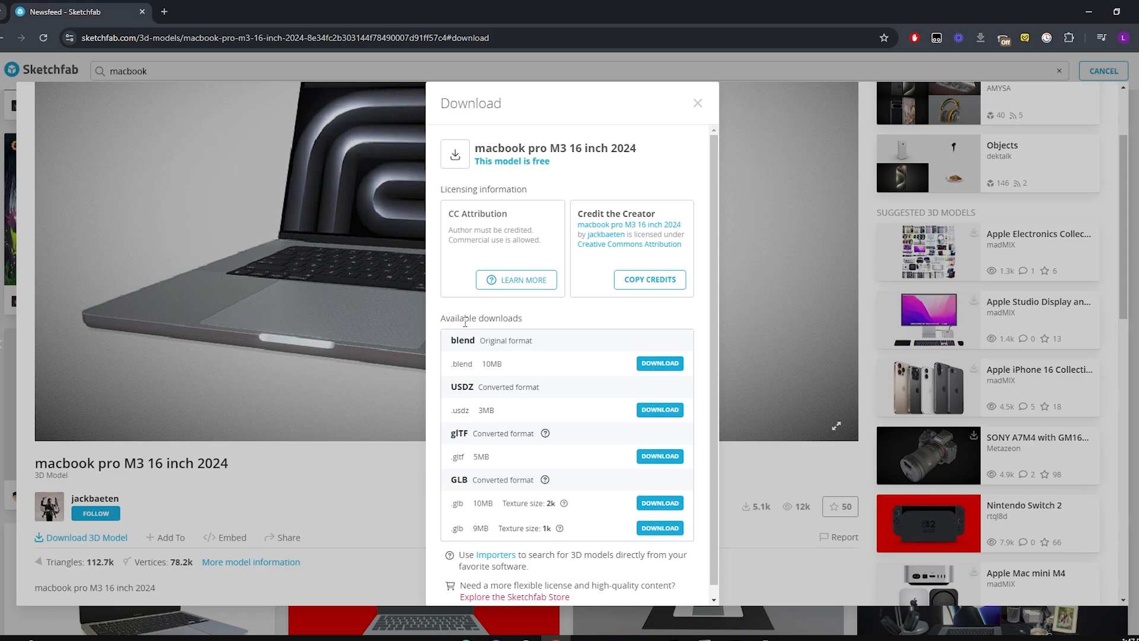
{"action": "left_click_drag", "start_coordinate": [458, 363], "coordinate": [566, 529]}
{"action": "left_click", "coordinate": [567, 530]}
{"action": "double_click", "coordinate": [466, 481]}
{"action": "left_click", "coordinate": [659, 528]}
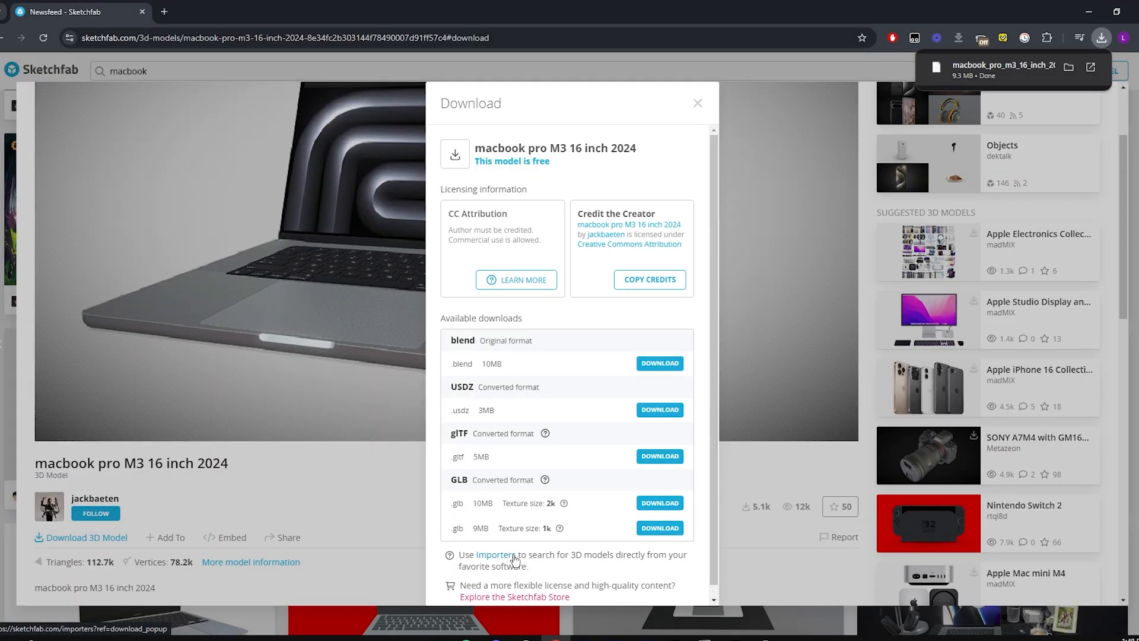
{"action": "double_click", "coordinate": [455, 481]}
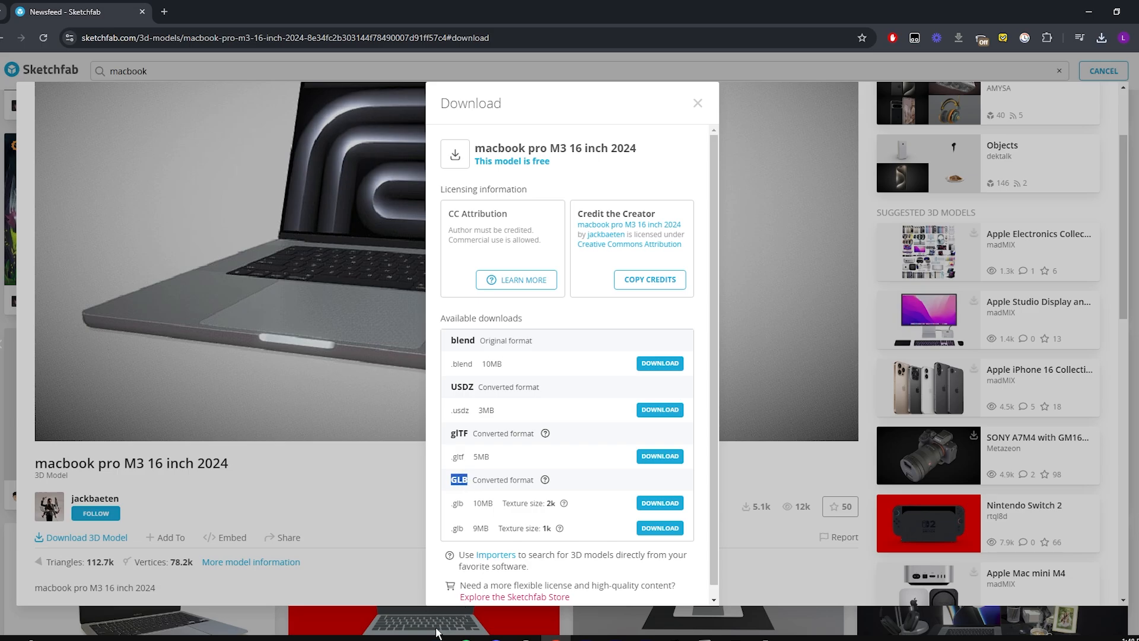
Switch to Blender and delete the default camera, cube and light from the scene.
{"action": "left_click", "coordinate": [409, 637]}
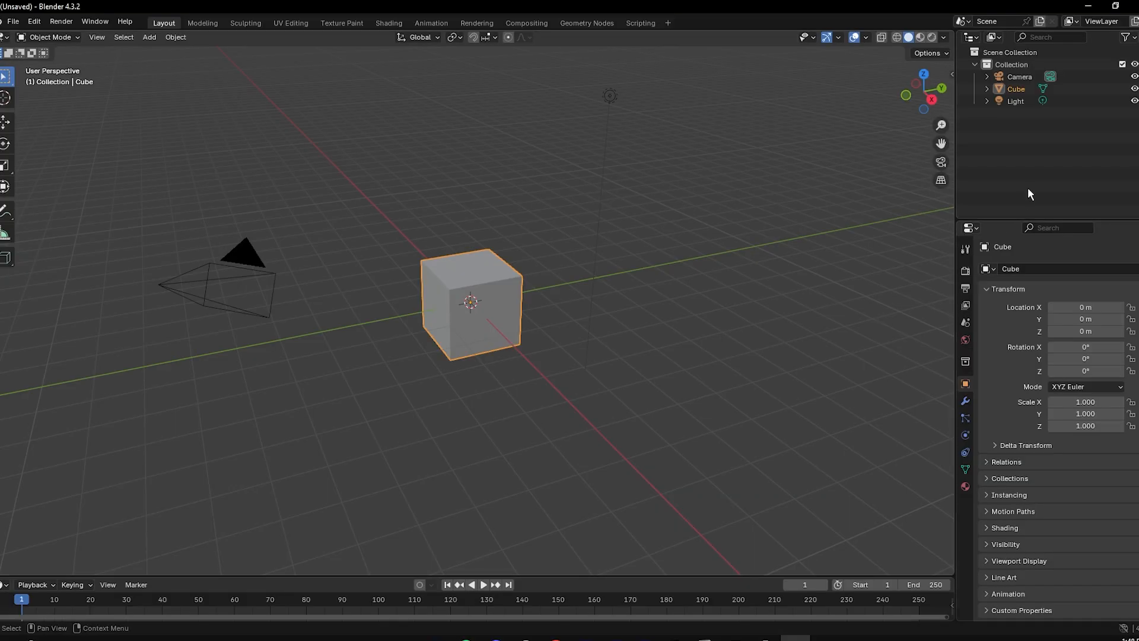
{"action": "left_click_drag", "start_coordinate": [1056, 154], "coordinate": [1003, 57]}
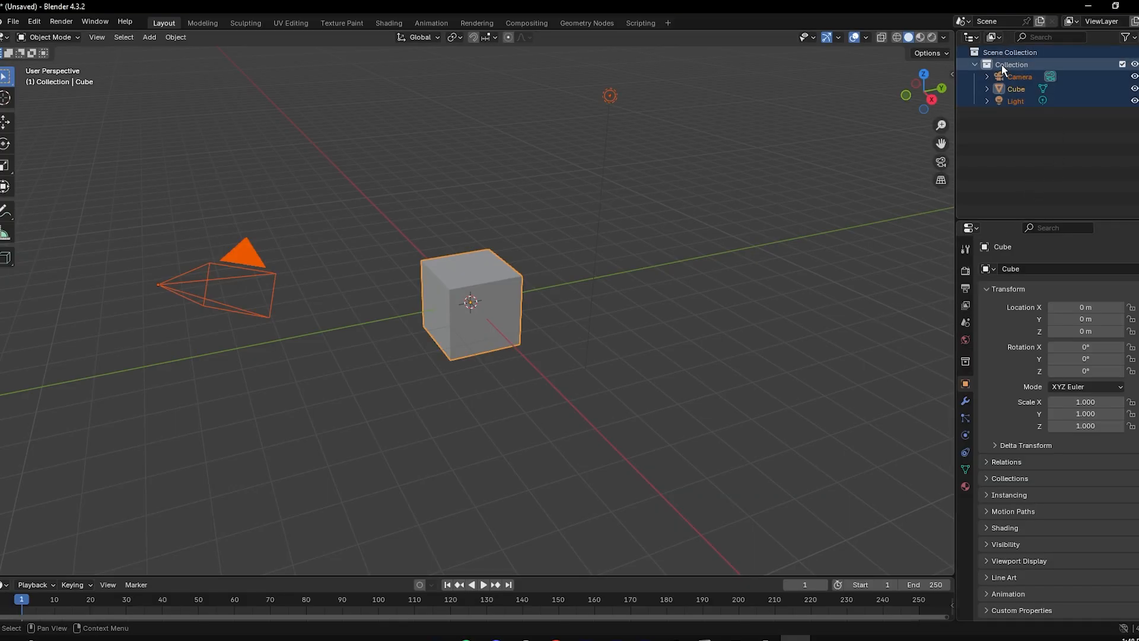
{"action": "key", "text": "Delete"}
Import the downloaded macbook_pro_m3_16_inch_2024.glb into the empty Blender scene with the default glTF 2.0 options.
{"action": "left_click", "coordinate": [563, 635]}
{"action": "left_click", "coordinate": [1102, 38]}
{"action": "left_click_drag", "start_coordinate": [1009, 94], "coordinate": [925, 273]}
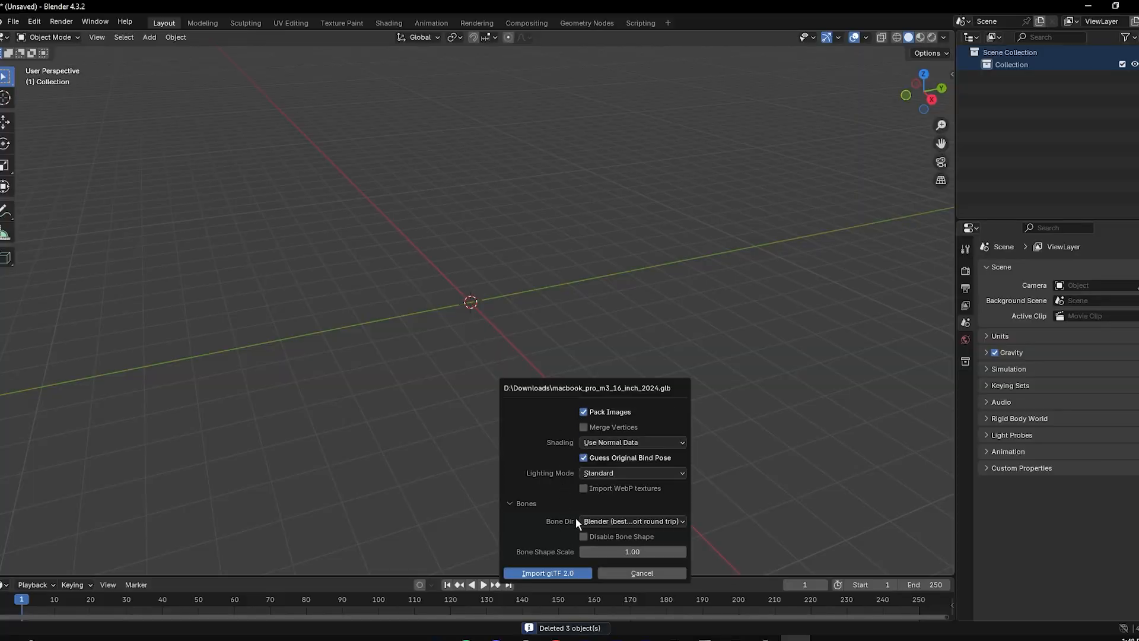
{"action": "left_click", "coordinate": [547, 572]}
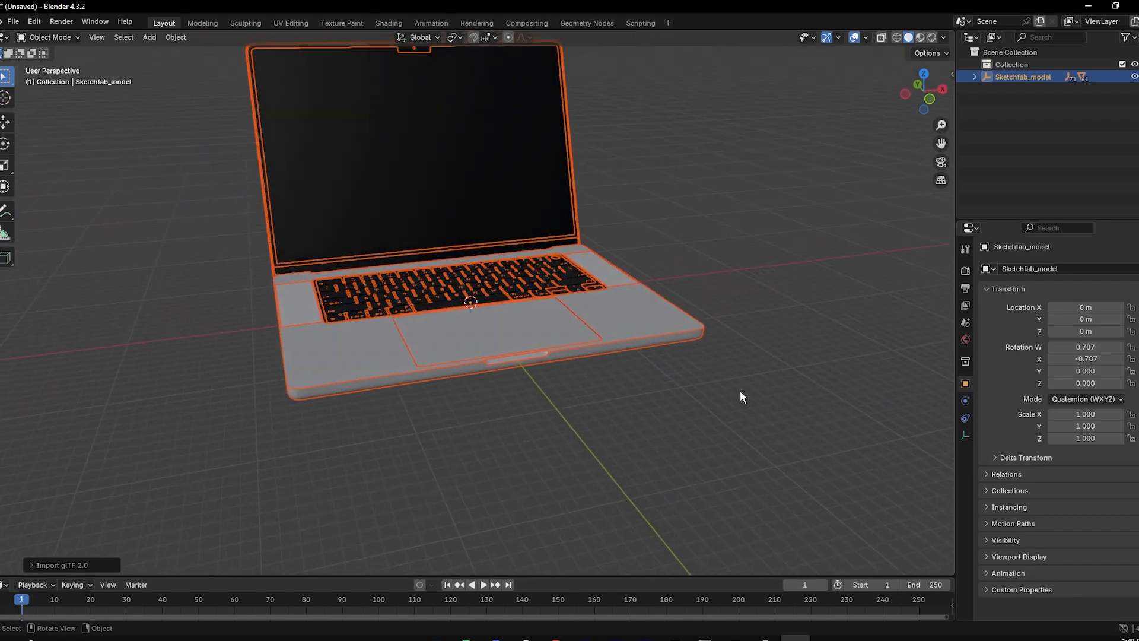
{"action": "left_click_drag", "start_coordinate": [670, 355], "coordinate": [711, 312]}
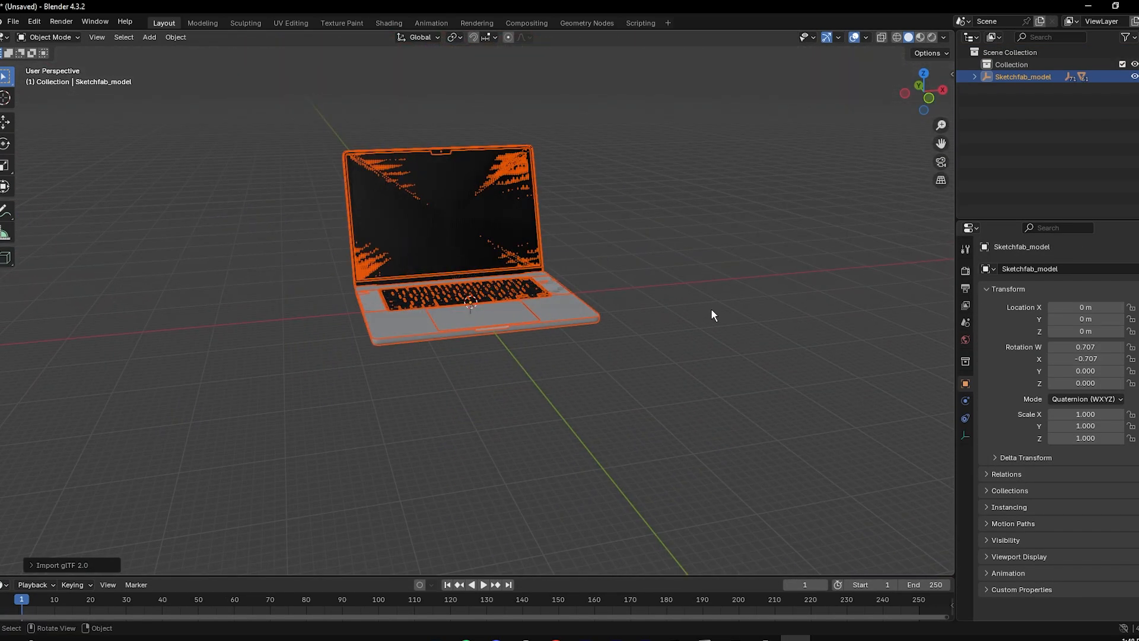
Export the laptop model as Wavefront OBJ, named untitled.obj, into a new Desktop folder called Tutorial.
{"action": "left_click", "coordinate": [16, 22]}
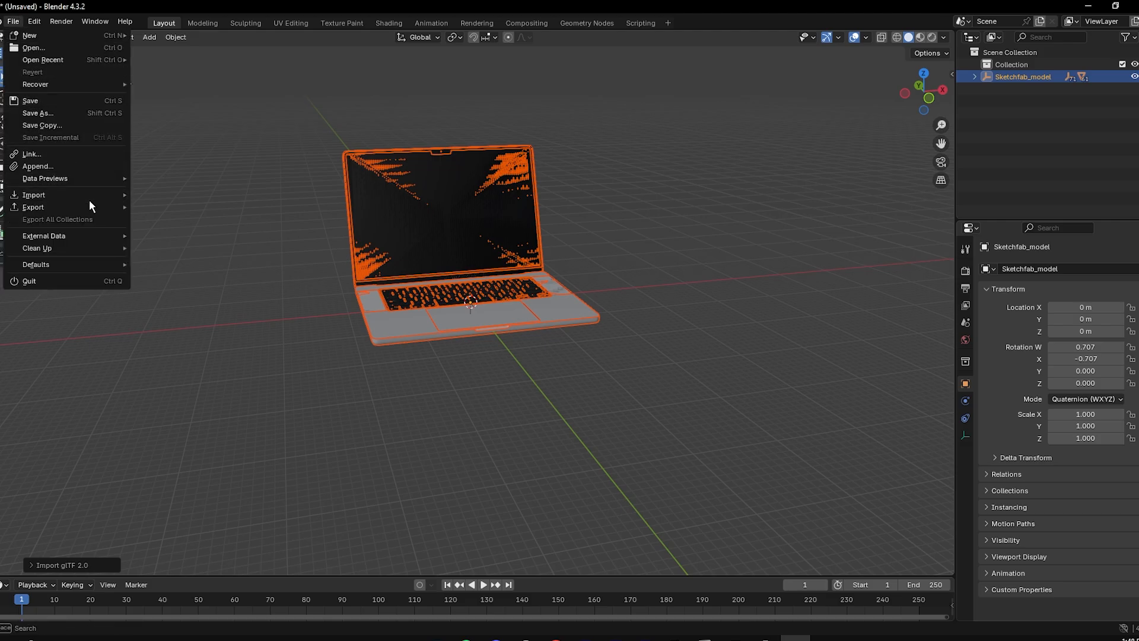
{"action": "mouse_move", "coordinate": [89, 207]}
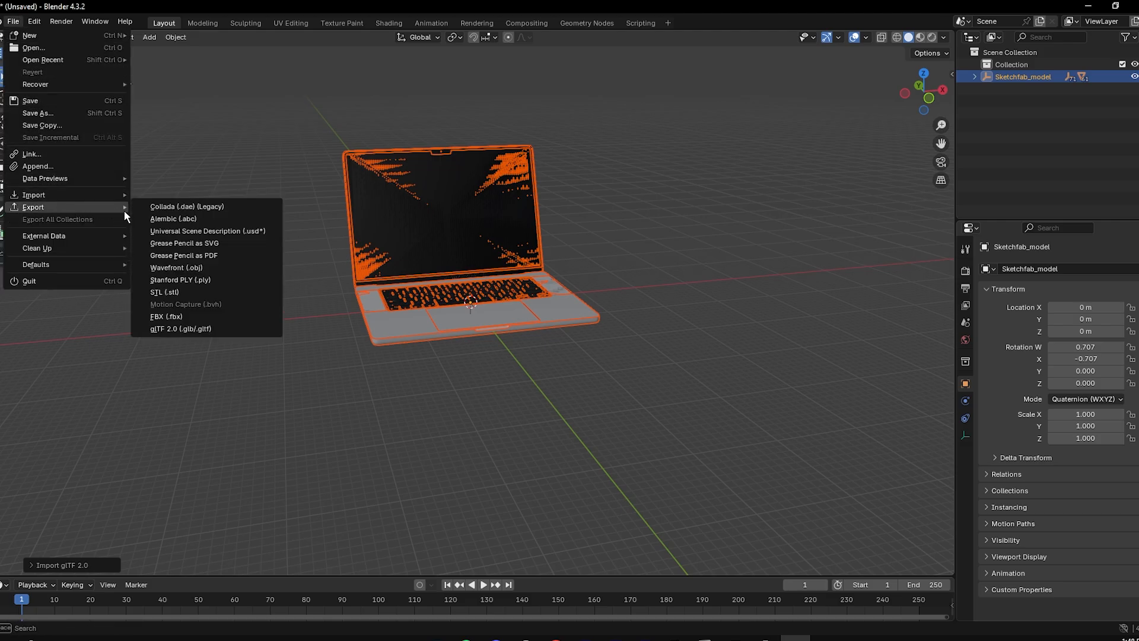
{"action": "left_click", "coordinate": [210, 268]}
{"action": "left_click", "coordinate": [352, 223]}
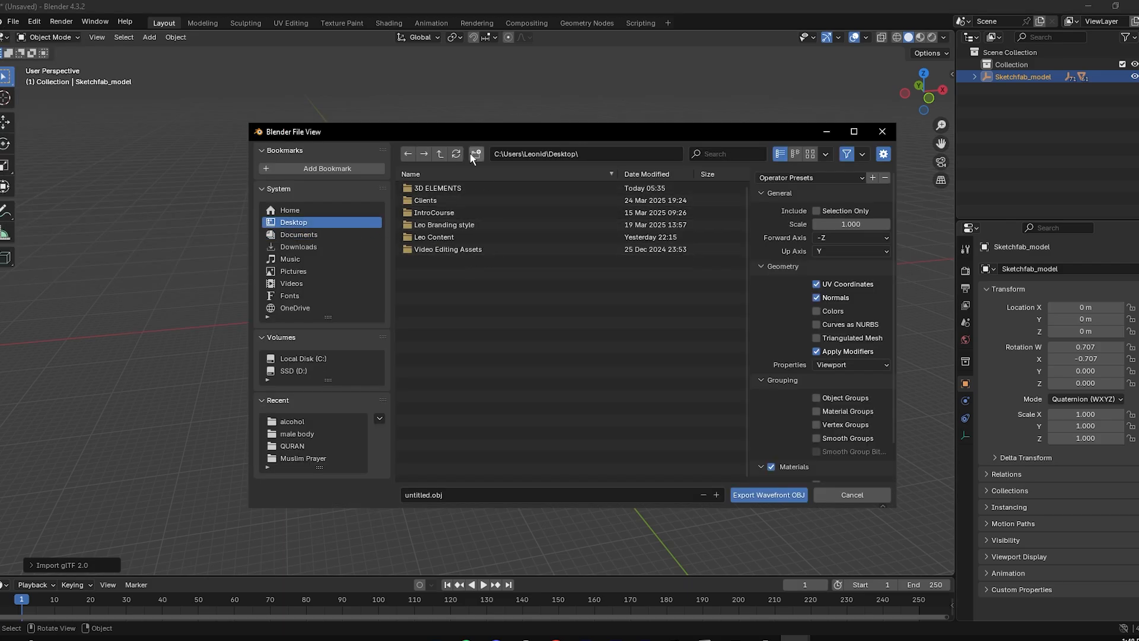
{"action": "left_click", "coordinate": [476, 153]}
{"action": "type", "text": "Tutorial"}
{"action": "key", "text": "Return"}
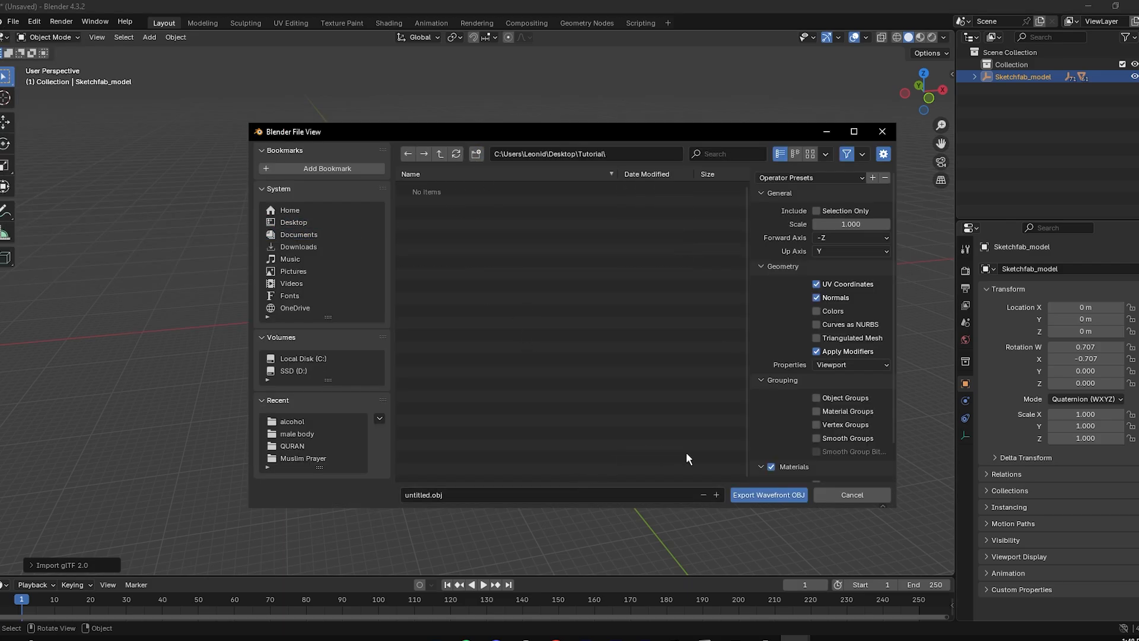
{"action": "left_click", "coordinate": [784, 497]}
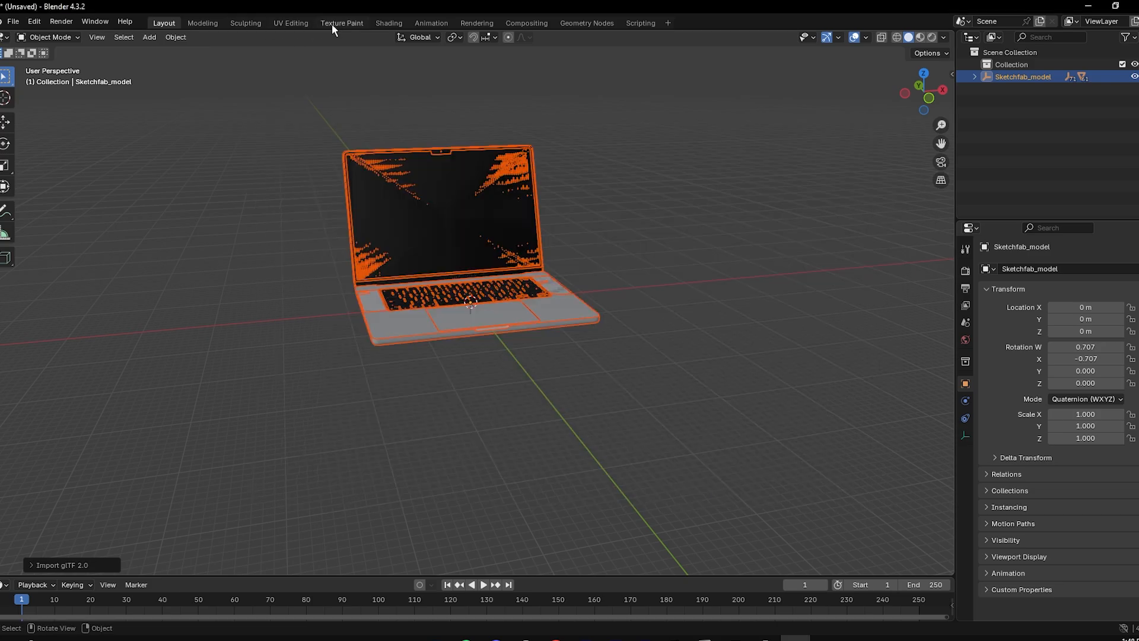
In the Texture Paint workspace, save the Image_0 texture as Image_0.png in the Desktop's Tutorial folder.
{"action": "left_click", "coordinate": [334, 23]}
{"action": "left_click", "coordinate": [170, 38]}
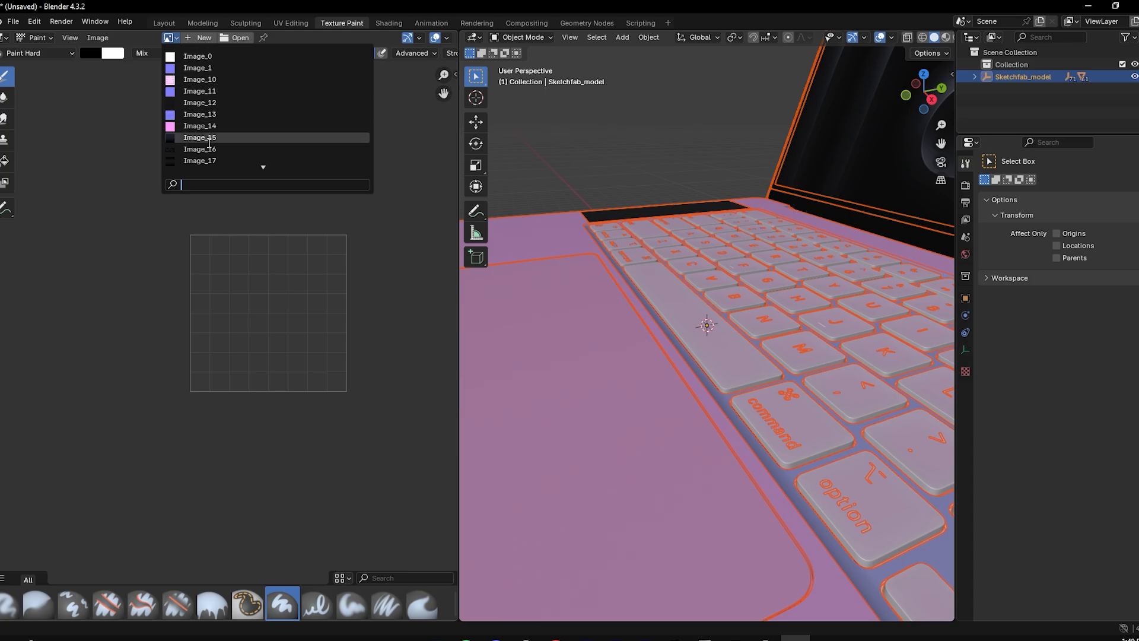
{"action": "left_click", "coordinate": [178, 55]}
{"action": "left_click", "coordinate": [98, 38]}
{"action": "left_click", "coordinate": [118, 174]}
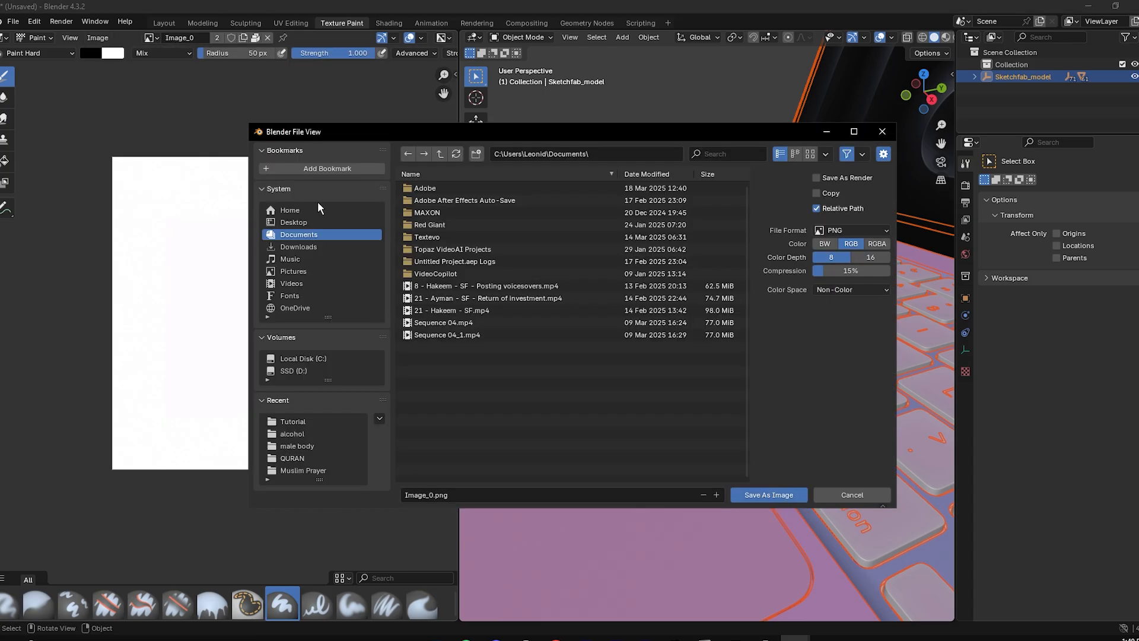
{"action": "left_click", "coordinate": [332, 222]}
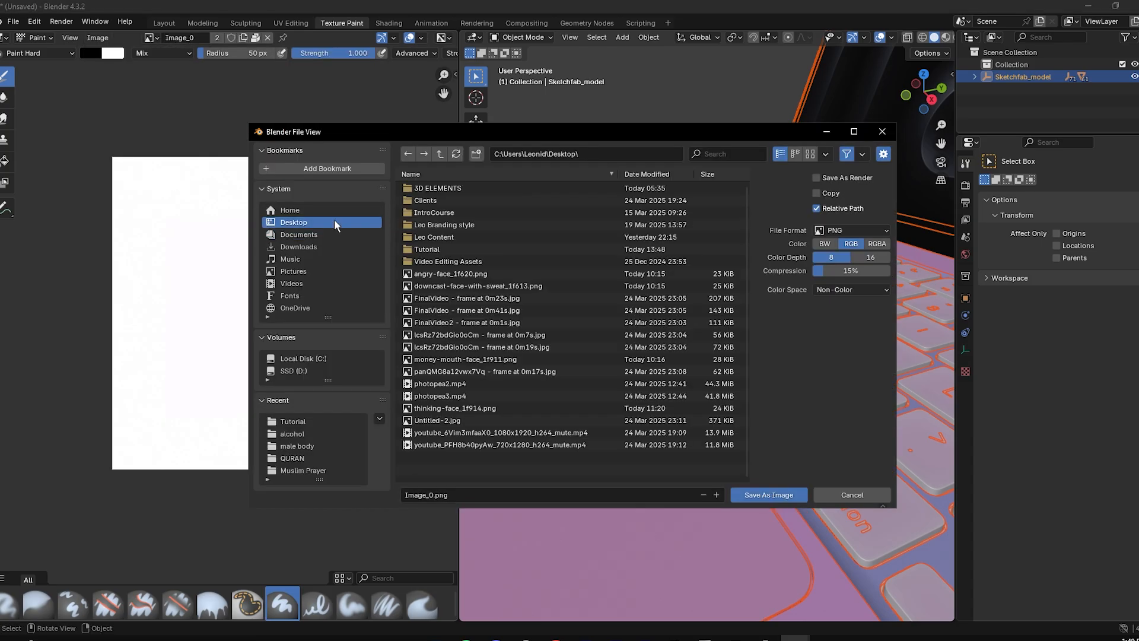
{"action": "left_click", "coordinate": [458, 248]}
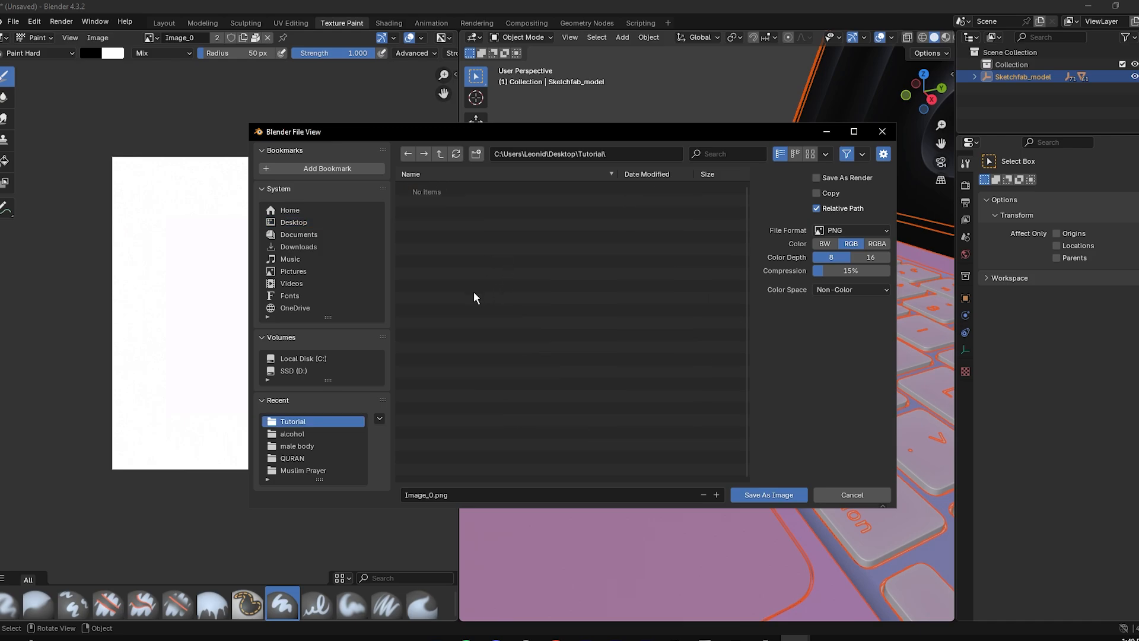
{"action": "left_click", "coordinate": [772, 497]}
Save the Image_1 texture as Image_1.png in the Tutorial folder.
{"action": "left_click", "coordinate": [149, 38]}
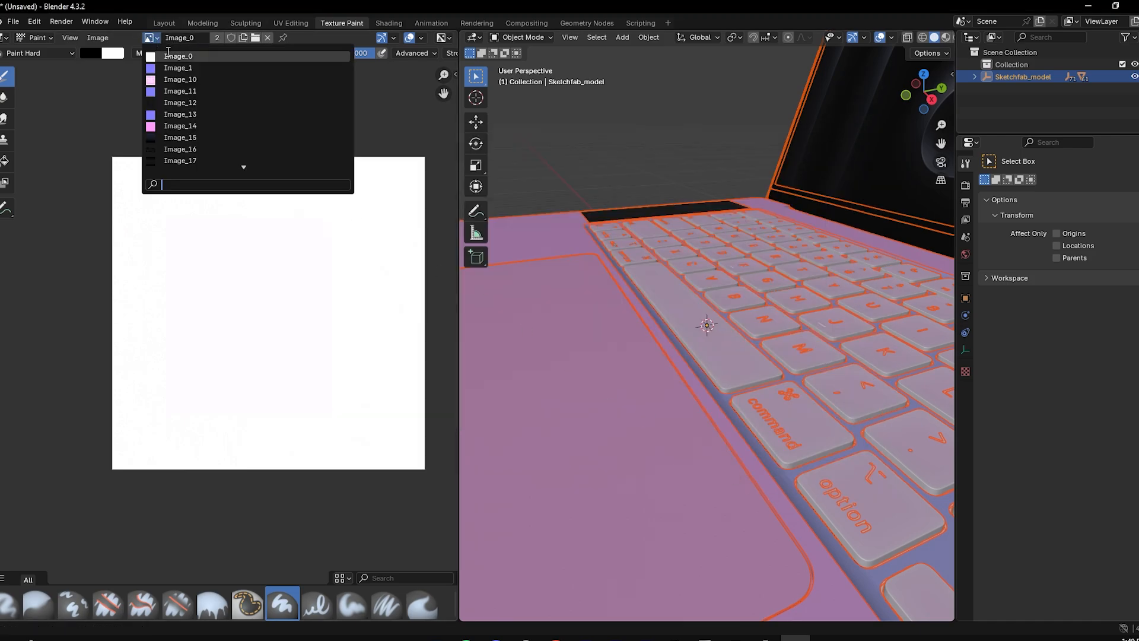
{"action": "left_click", "coordinate": [172, 64]}
{"action": "left_click", "coordinate": [97, 37]}
{"action": "left_click", "coordinate": [173, 176]}
{"action": "left_click", "coordinate": [769, 495]}
Save the Image_10 texture as Image_10.png in the Tutorial folder.
{"action": "left_click", "coordinate": [149, 37]}
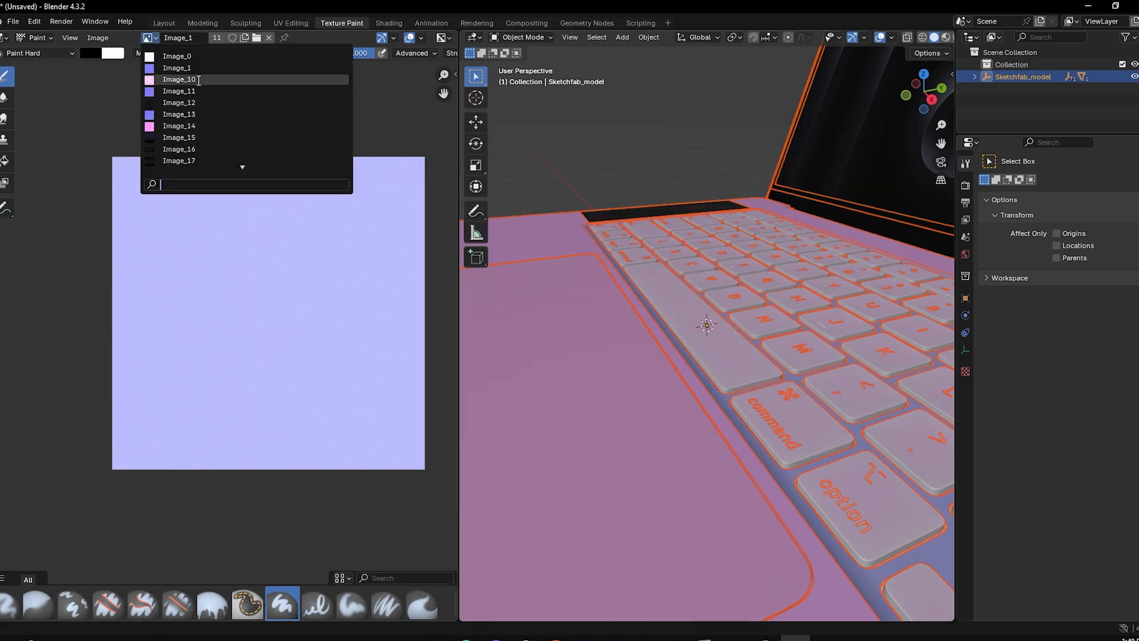
{"action": "left_click", "coordinate": [178, 76]}
{"action": "left_click", "coordinate": [97, 37]}
{"action": "left_click", "coordinate": [158, 178]}
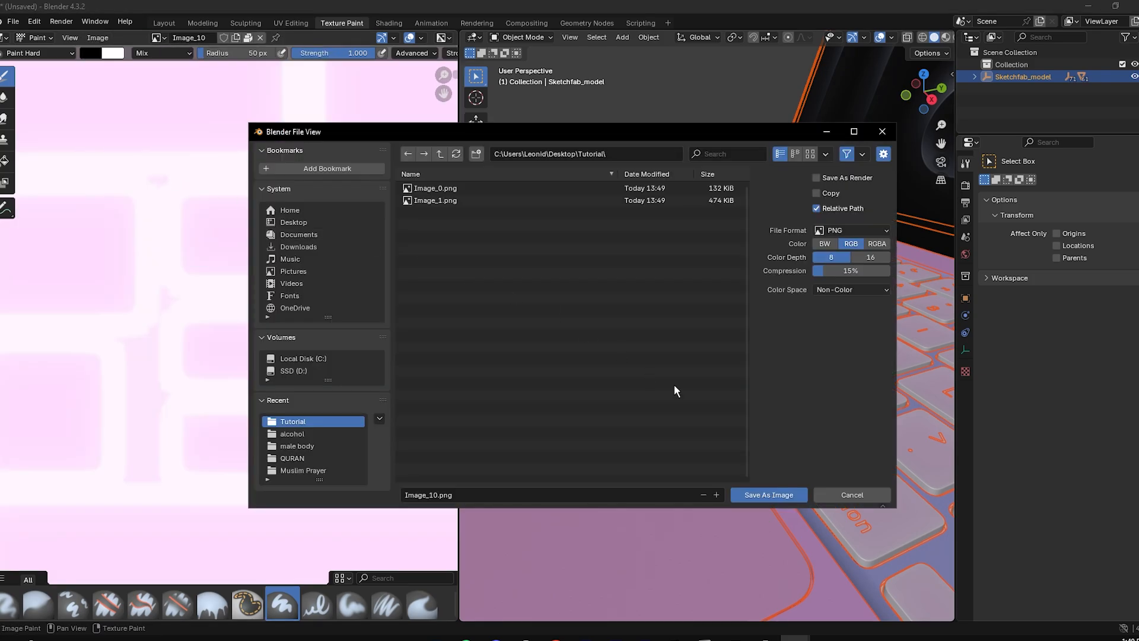
{"action": "left_click", "coordinate": [770, 494]}
Display the Image_11 texture and start saving it as an image file.
{"action": "left_click", "coordinate": [158, 38]}
{"action": "left_click", "coordinate": [187, 91]}
{"action": "left_click", "coordinate": [97, 38]}
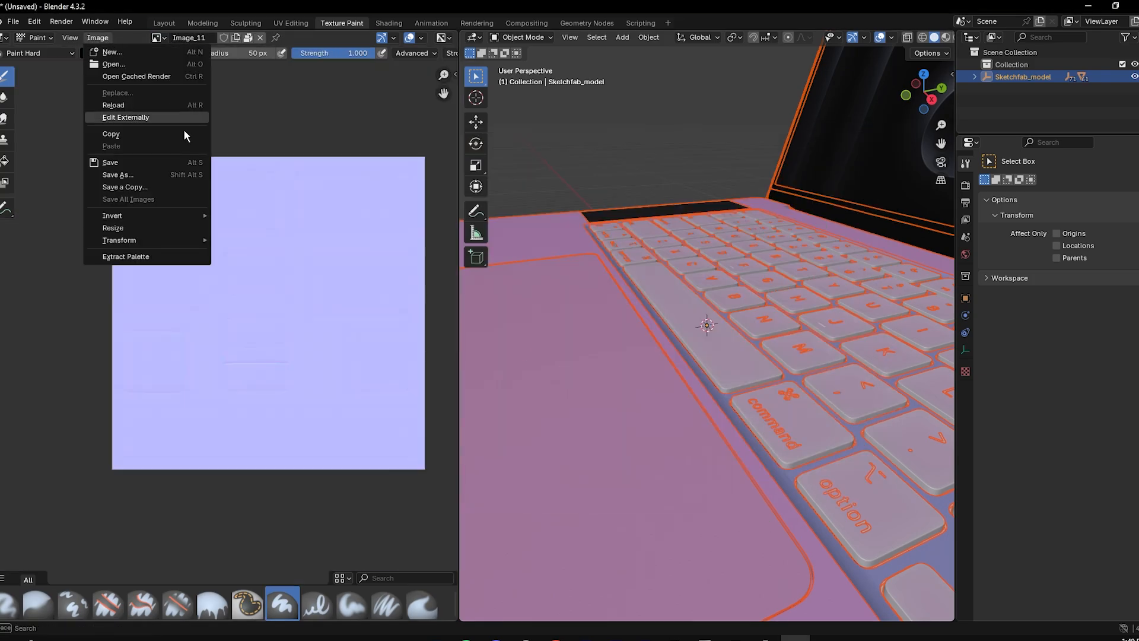
{"action": "left_click", "coordinate": [173, 176]}
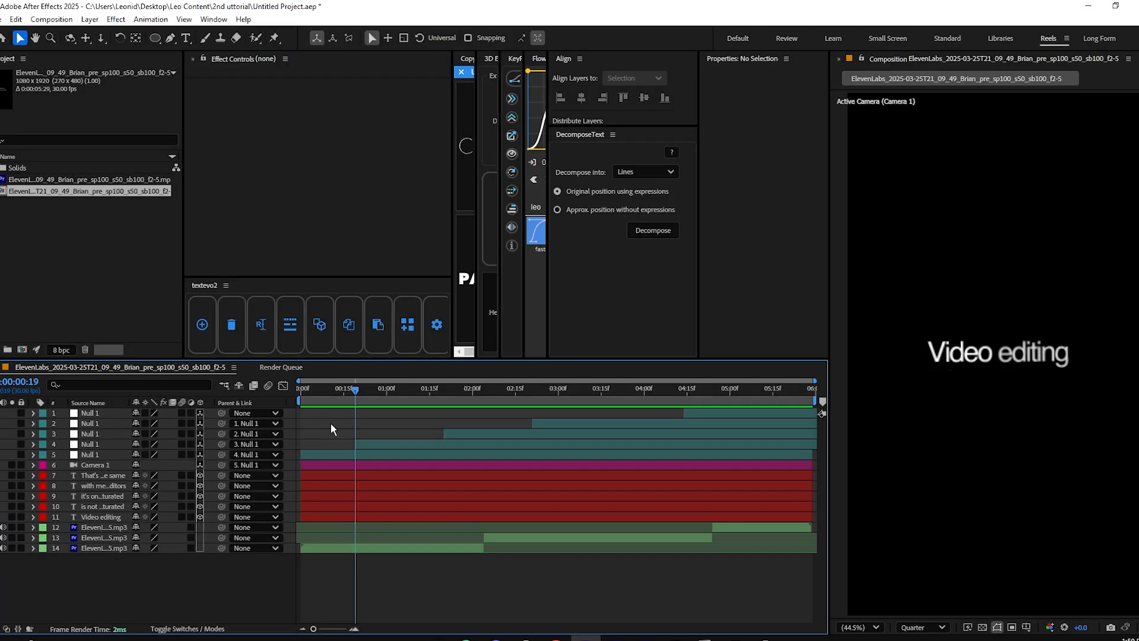
In After Effects, create a black 1080 x 1920 px solid and move it below all other layers.
{"action": "key", "text": "ctrl+y"}
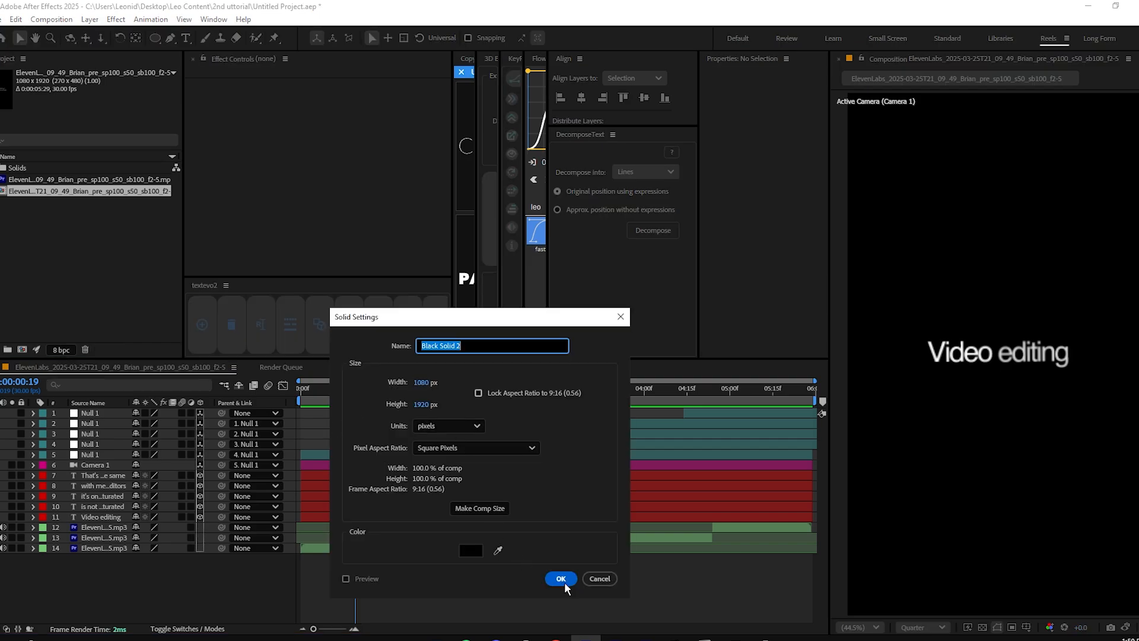
{"action": "left_click", "coordinate": [561, 579]}
{"action": "left_click_drag", "start_coordinate": [123, 426], "coordinate": [151, 561]}
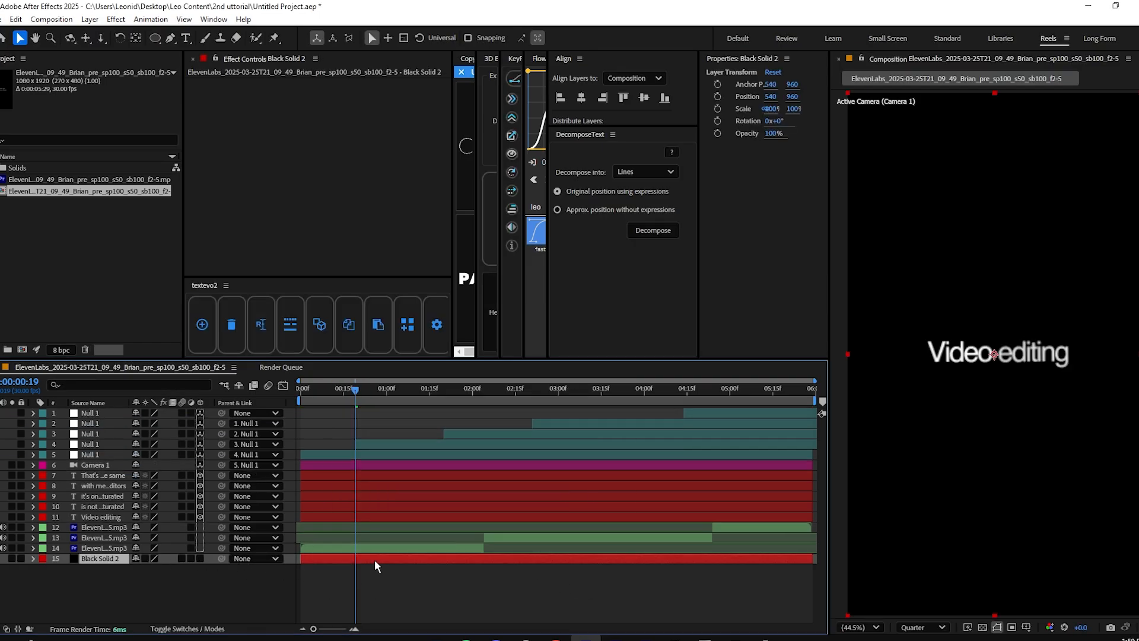
Apply the Element effect to the black solid and open its Scene Setup.
{"action": "key", "text": "ctrl+space"}
{"action": "type", "text": "elem"}
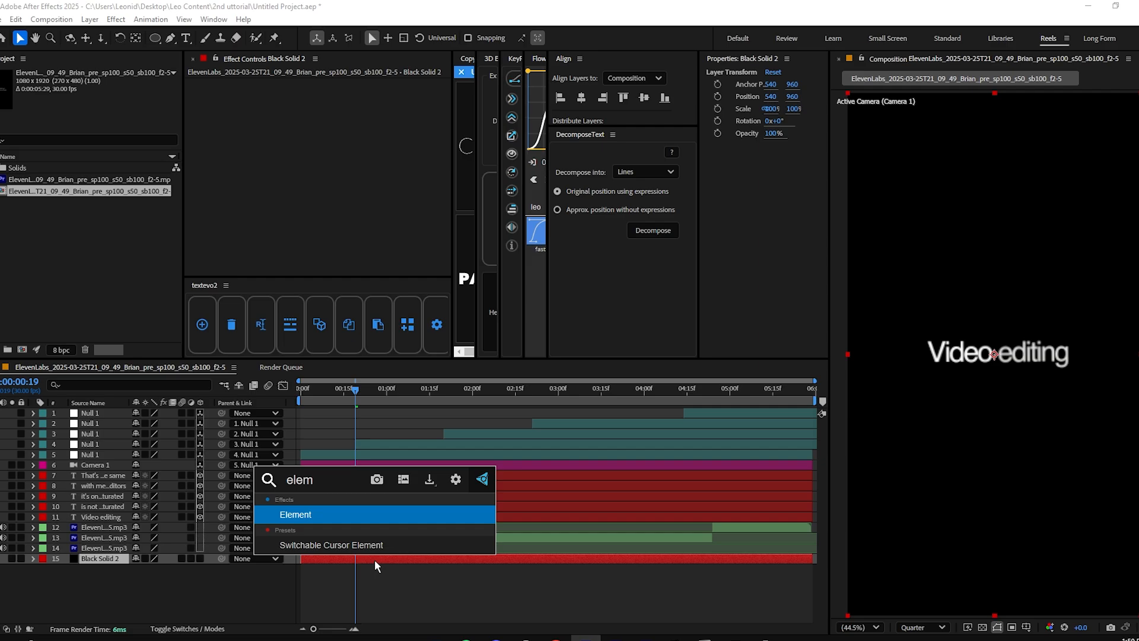
{"action": "key", "text": "Return"}
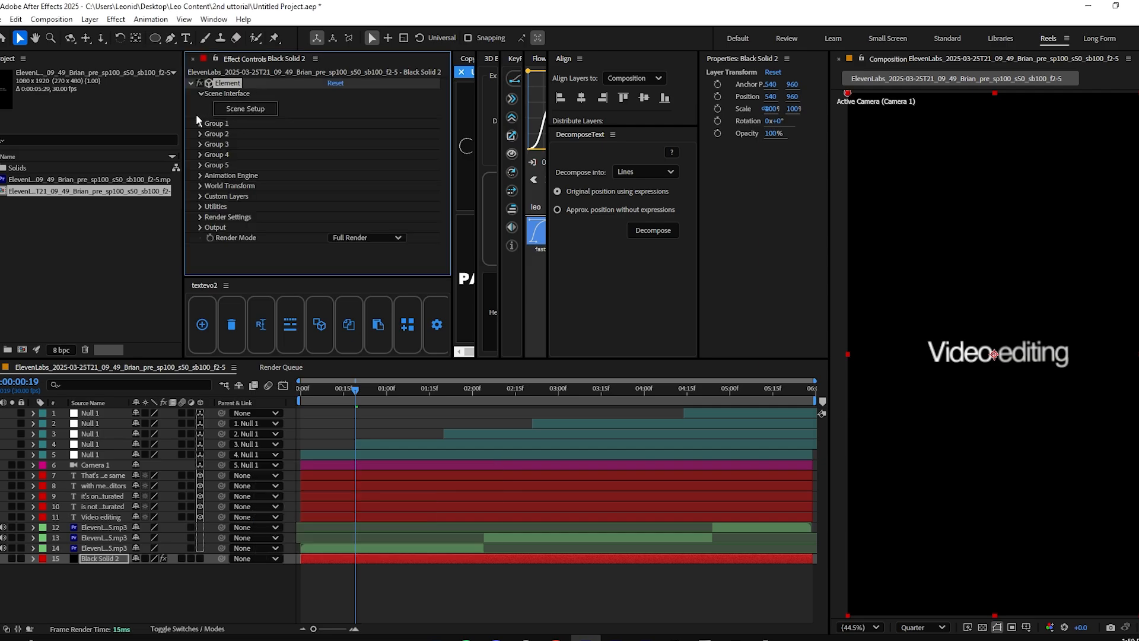
{"action": "left_click", "coordinate": [254, 109]}
Import untitled.obj from the Desktop's Tutorial folder as a 3D object into the Element scene.
{"action": "left_click", "coordinate": [24, 46]}
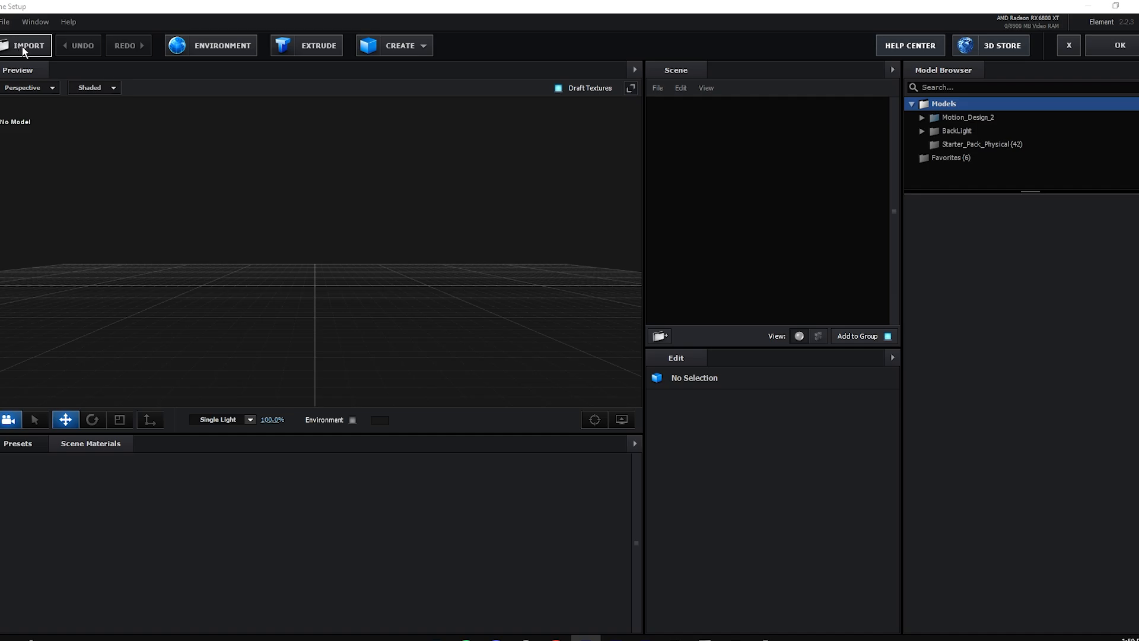
{"action": "left_click", "coordinate": [201, 56]}
{"action": "left_click", "coordinate": [156, 55]}
{"action": "left_click", "coordinate": [41, 117]}
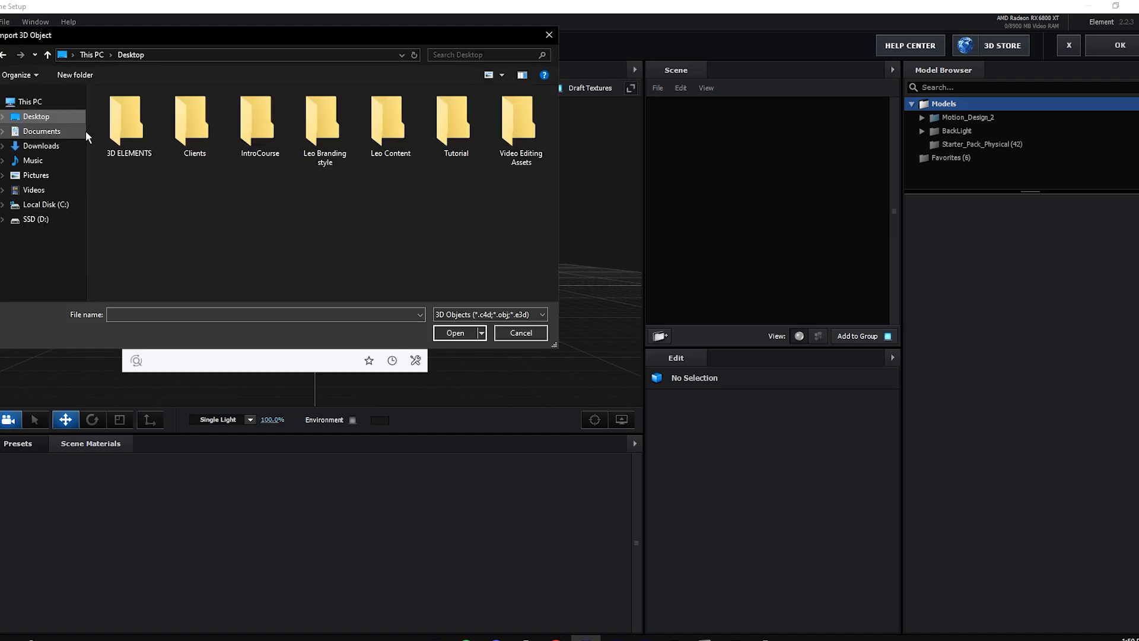
{"action": "double_click", "coordinate": [457, 127]}
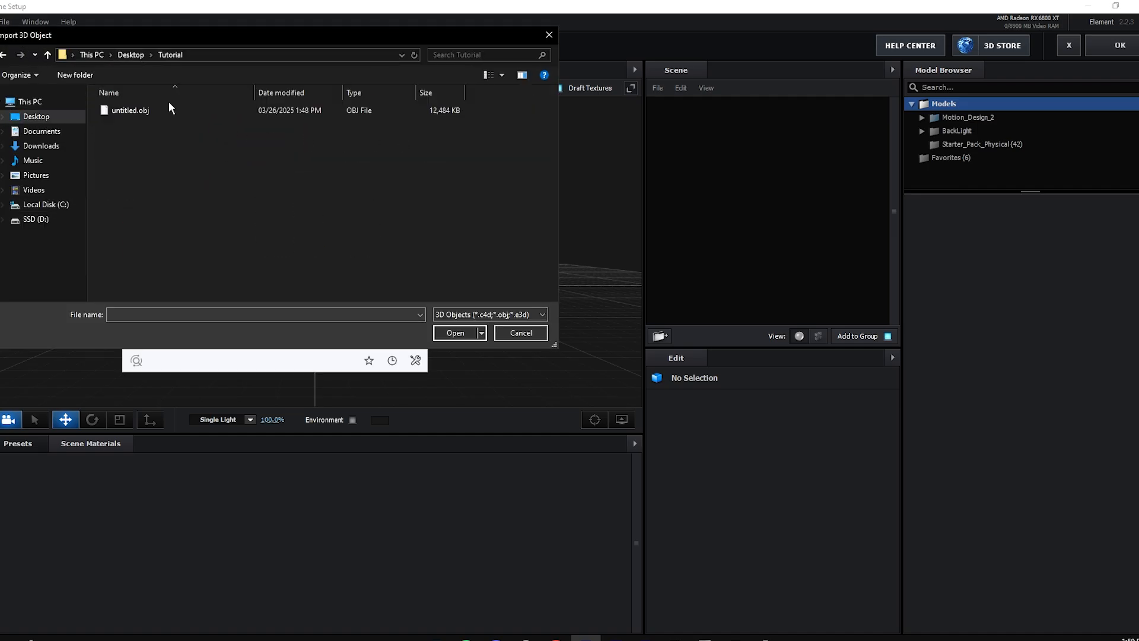
{"action": "left_click", "coordinate": [148, 110]}
{"action": "left_click", "coordinate": [471, 336]}
{"action": "left_click", "coordinate": [659, 440]}
{"action": "left_click_drag", "start_coordinate": [546, 359], "coordinate": [330, 301]}
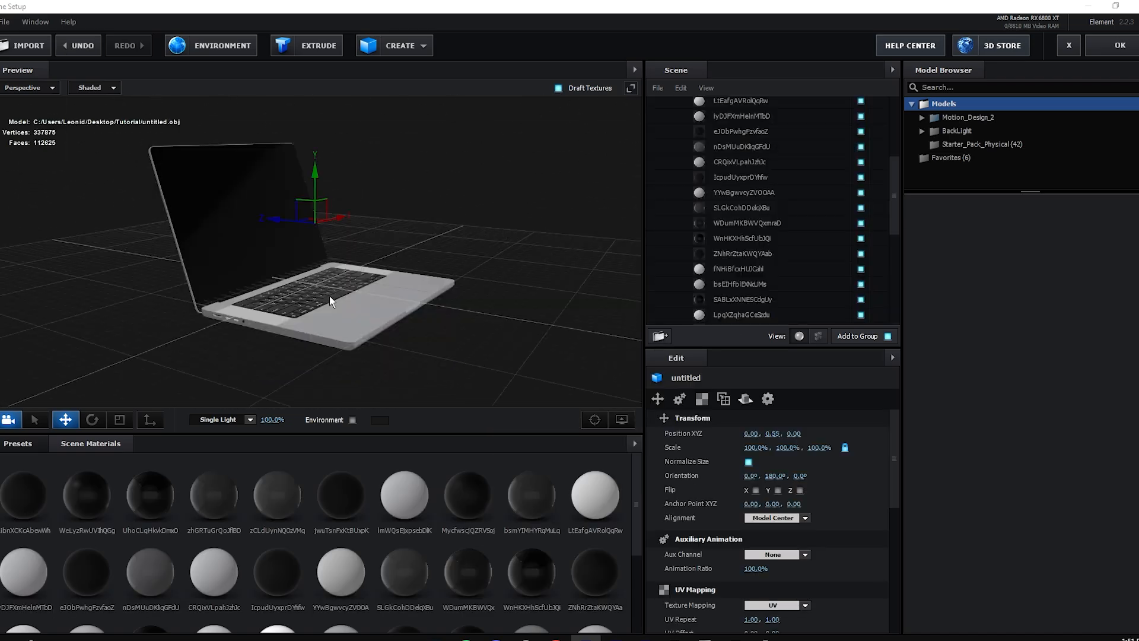
Try the laptop model without Normalize Size, and turn the option back on.
{"action": "scroll", "coordinate": [743, 247], "scroll_direction": "down", "scroll_amount": 3}
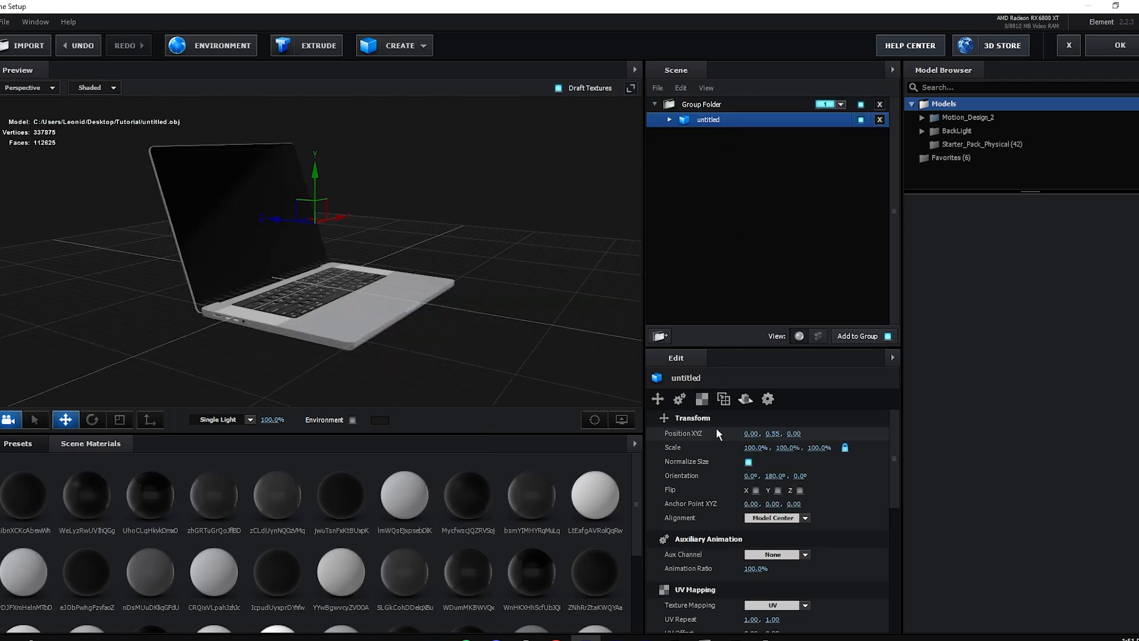
{"action": "left_click", "coordinate": [749, 463]}
{"action": "left_click_drag", "start_coordinate": [456, 309], "coordinate": [361, 315]}
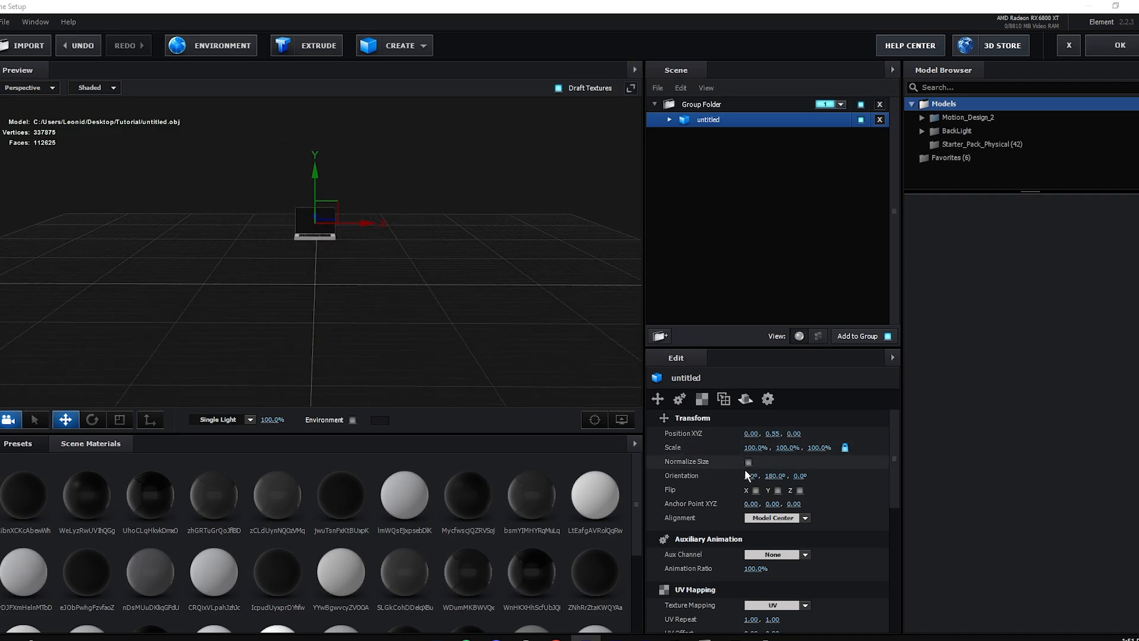
{"action": "left_click", "coordinate": [748, 463]}
{"action": "left_click_drag", "start_coordinate": [415, 279], "coordinate": [436, 244]}
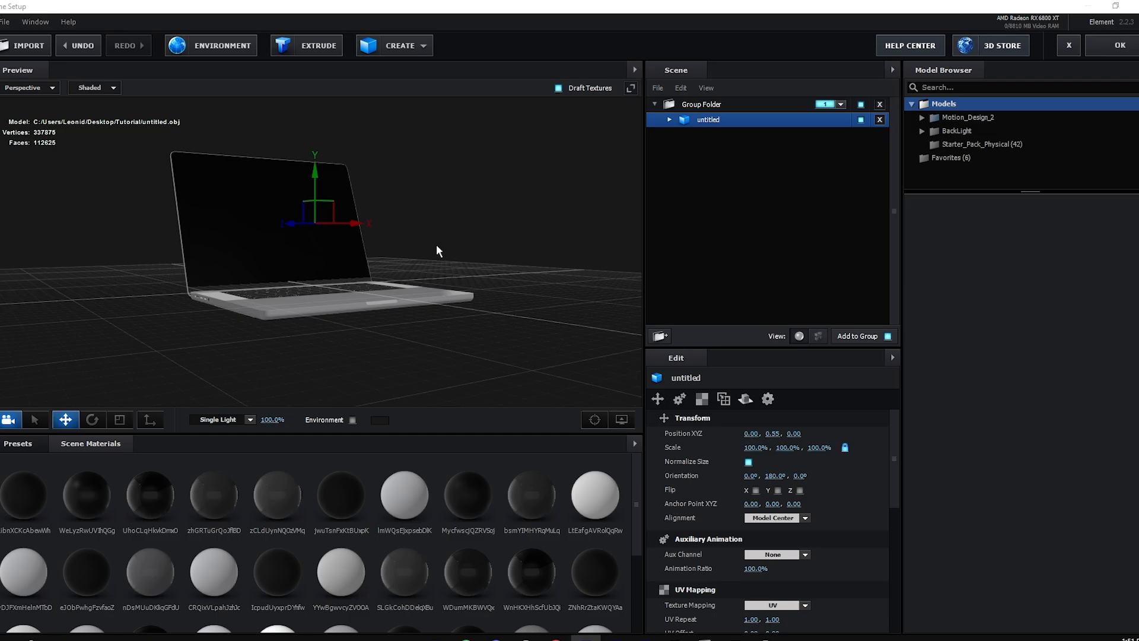
Accept the Element scene setup and set the composition's preview resolution to Full.
{"action": "left_click", "coordinate": [1119, 46]}
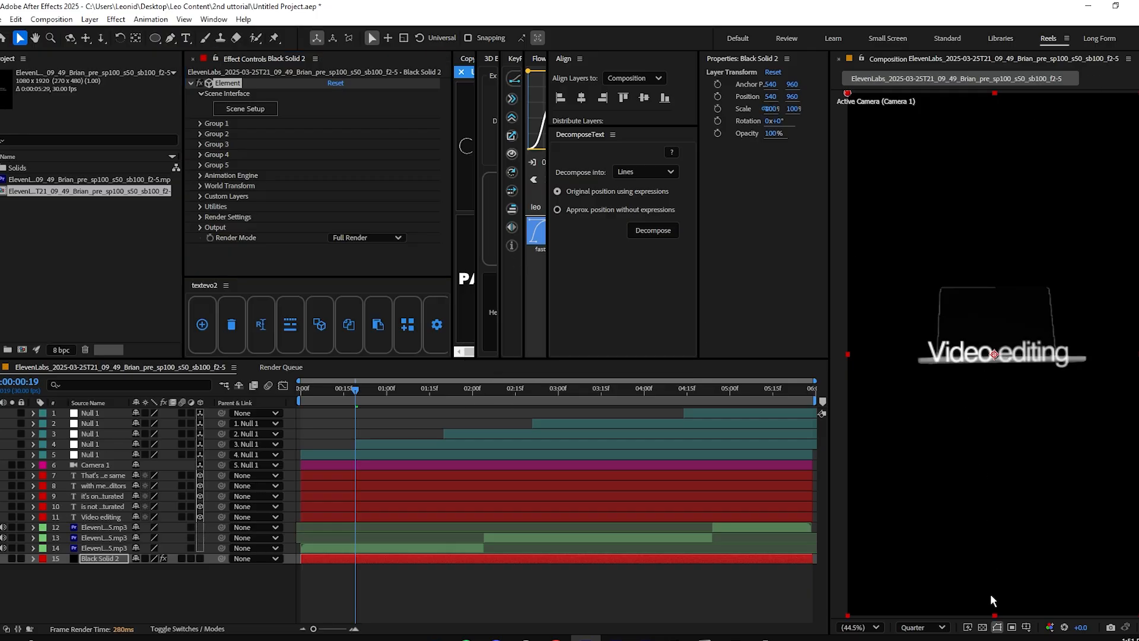
{"action": "left_click", "coordinate": [923, 627]}
{"action": "left_click", "coordinate": [914, 546]}
Try orbiting the camera around the laptop, and undo the camera move.
{"action": "key", "text": "c"}
{"action": "left_click_drag", "start_coordinate": [948, 440], "coordinate": [1049, 438]}
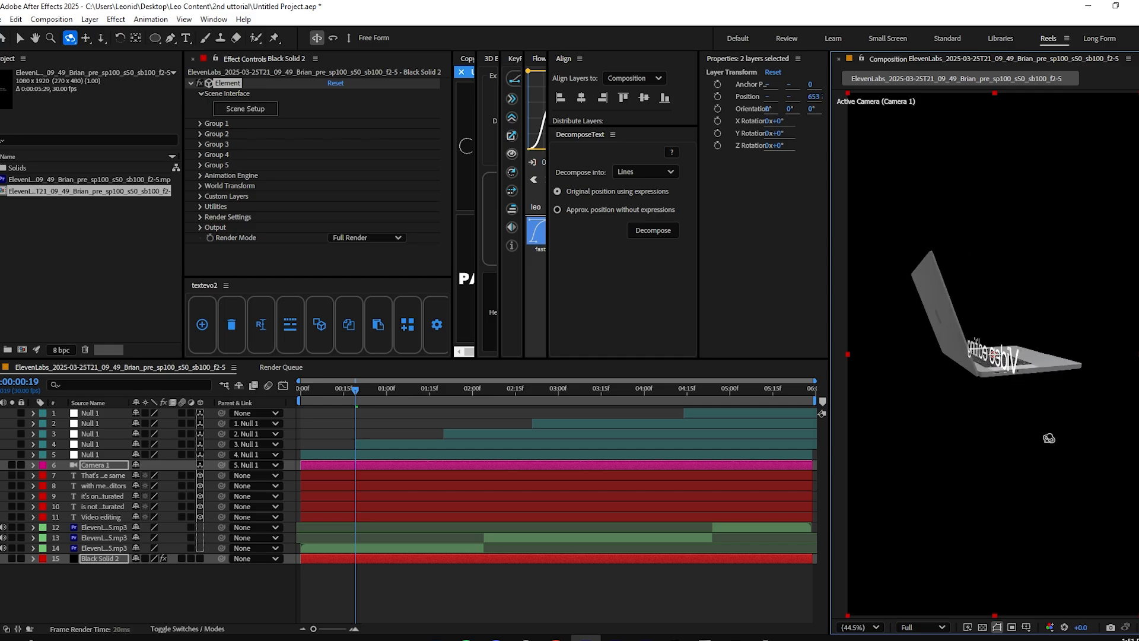
{"action": "key", "text": "ctrl+z"}
{"action": "key", "text": "ctrl+z"}
{"action": "key", "text": "v"}
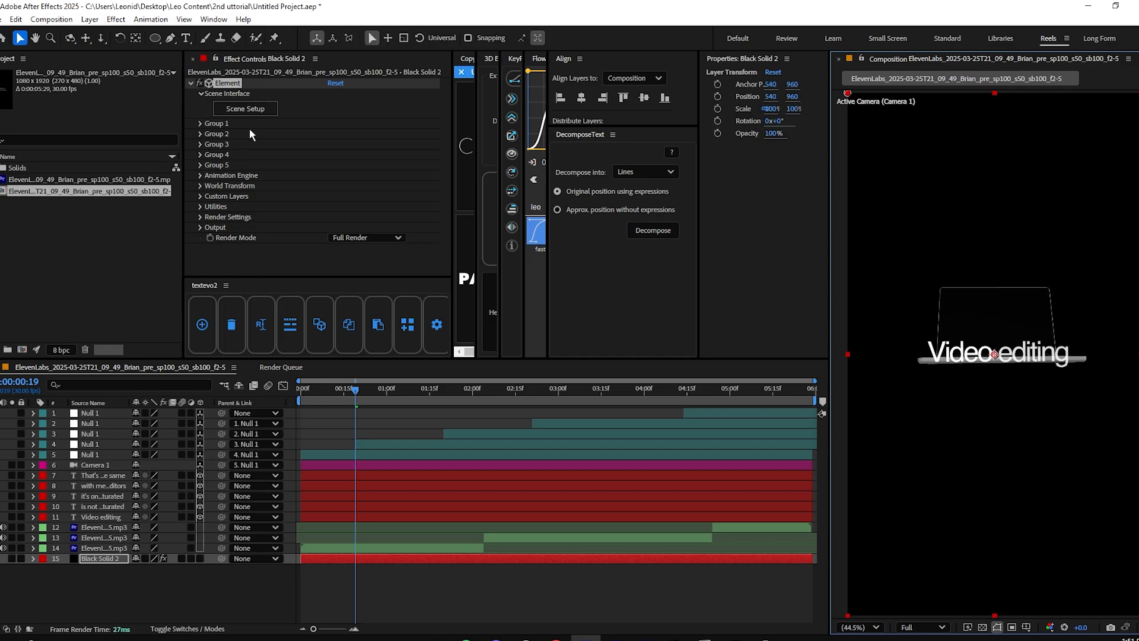
Create a group null for Group 1 of the Element effect.
{"action": "left_click", "coordinate": [200, 124]}
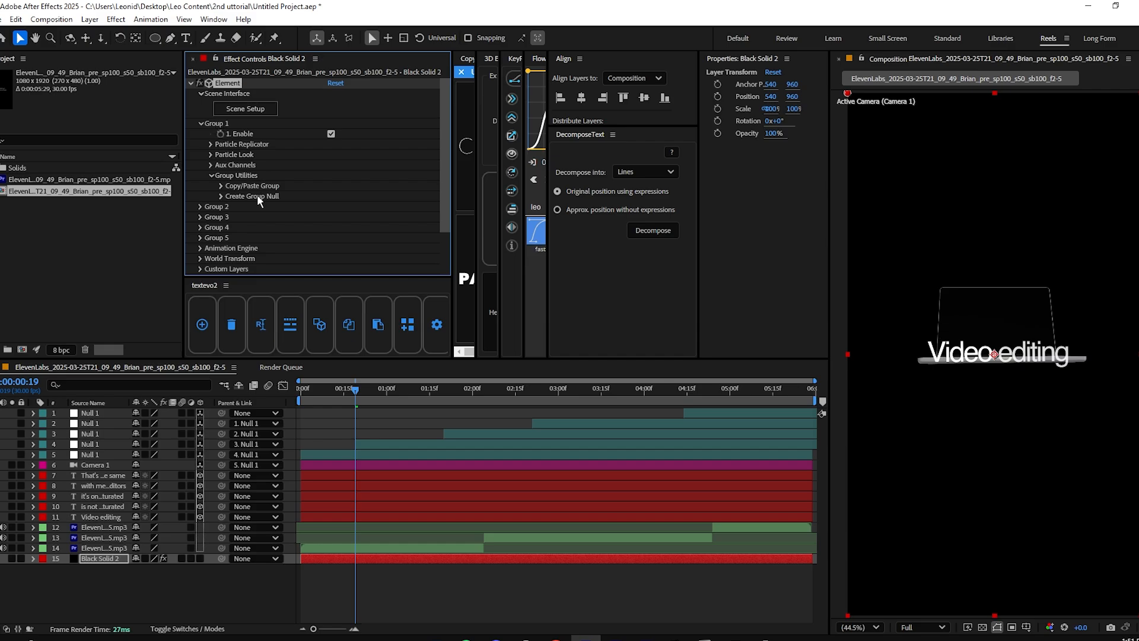
{"action": "left_click", "coordinate": [220, 197]}
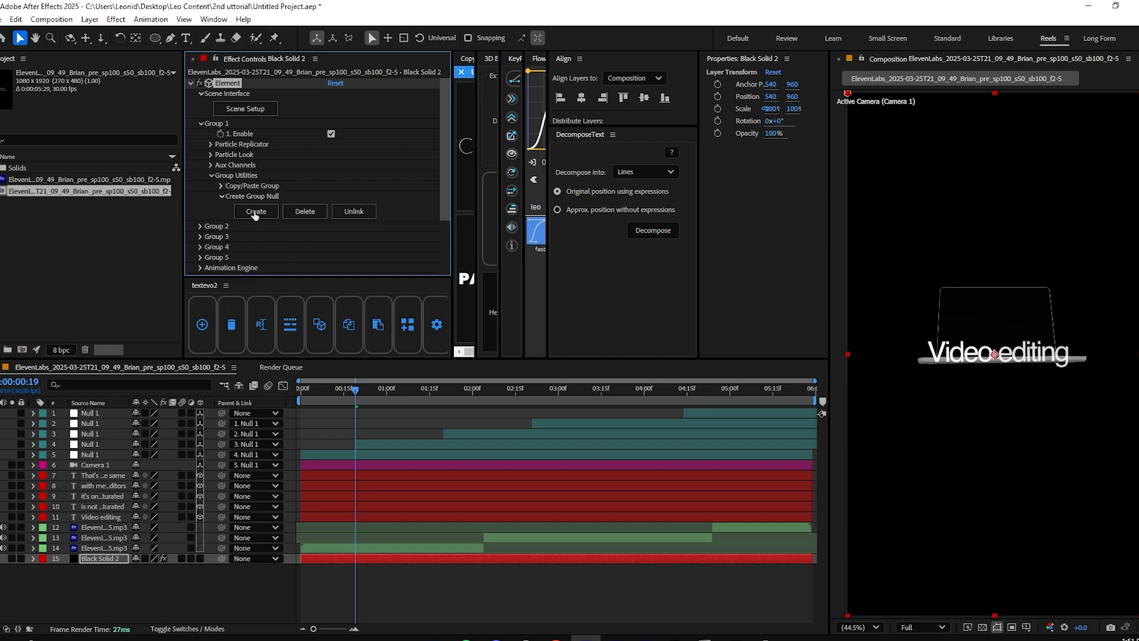
{"action": "left_click", "coordinate": [255, 213]}
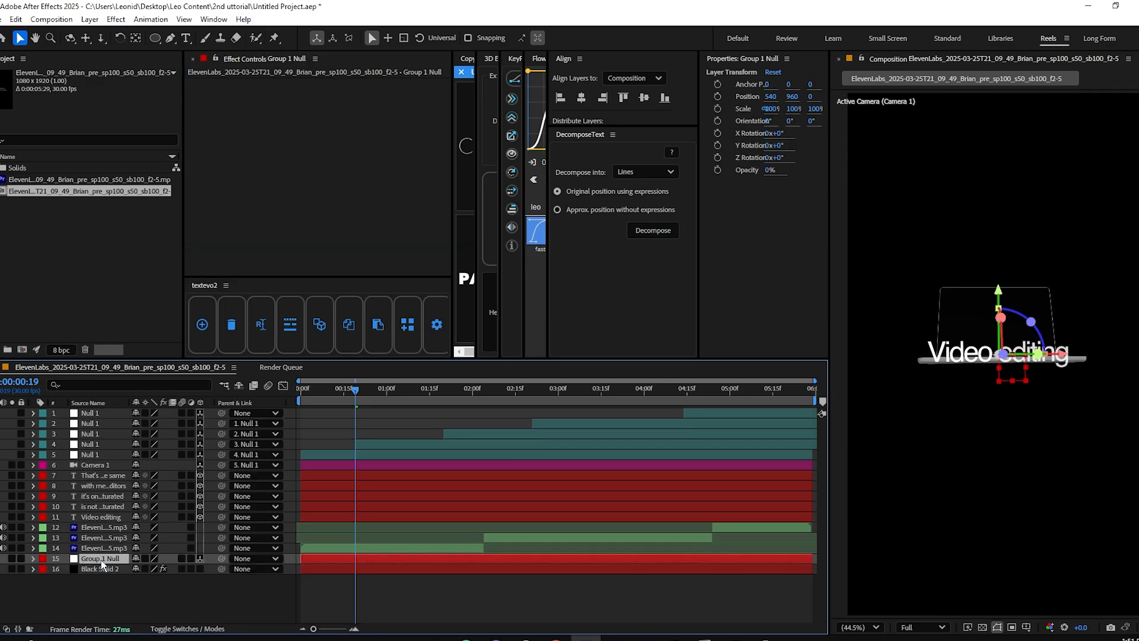
Give the Group 1 Null and Black Solid 2 layers a yellow label.
{"action": "left_click", "coordinate": [100, 568]}
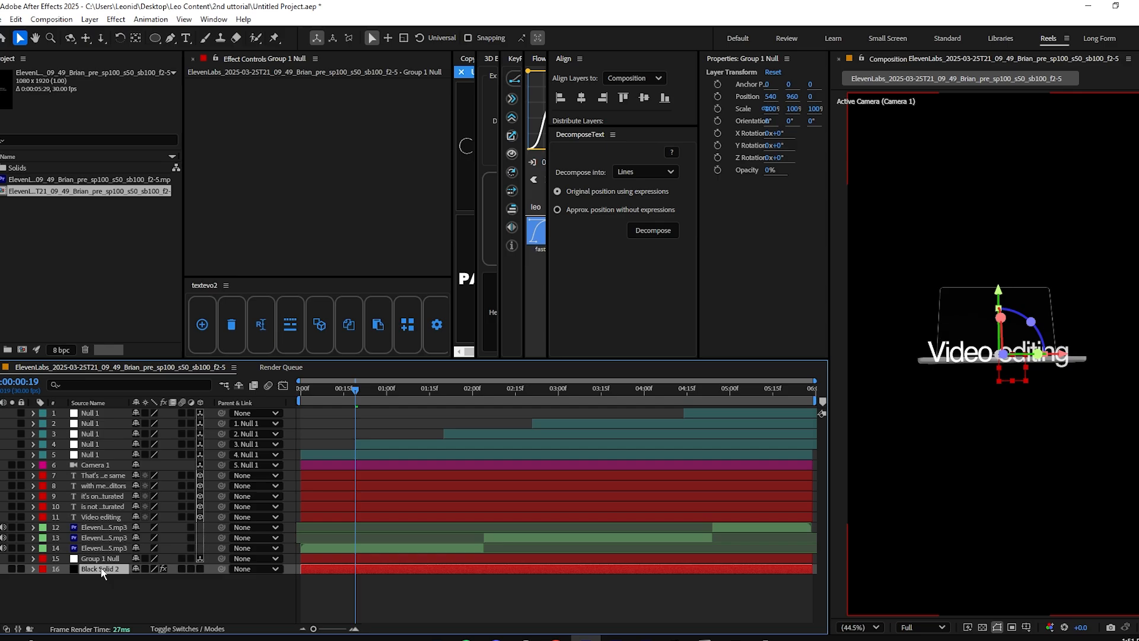
{"action": "left_click", "coordinate": [288, 558], "text": "ctrl"}
{"action": "left_click", "coordinate": [42, 558]}
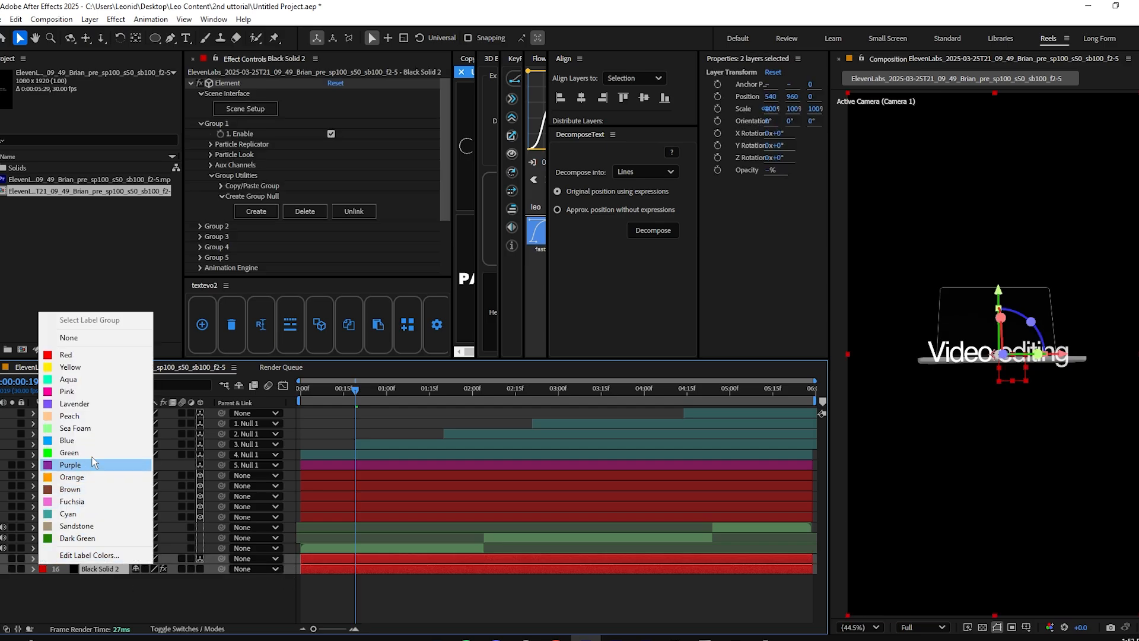
{"action": "left_click", "coordinate": [70, 367]}
{"action": "left_click", "coordinate": [353, 589]}
At frame 19, lower the Group 1 Null to a Y position of 1140 so the laptop sits beneath the text.
{"action": "left_click", "coordinate": [305, 388]}
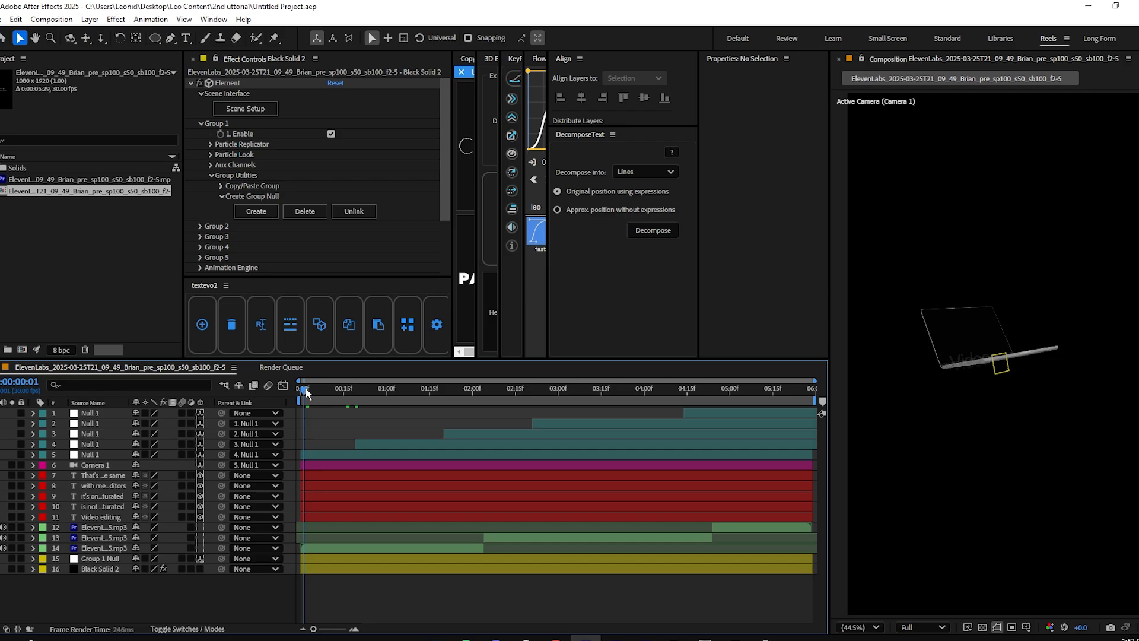
{"action": "left_click_drag", "start_coordinate": [313, 388], "coordinate": [355, 388]}
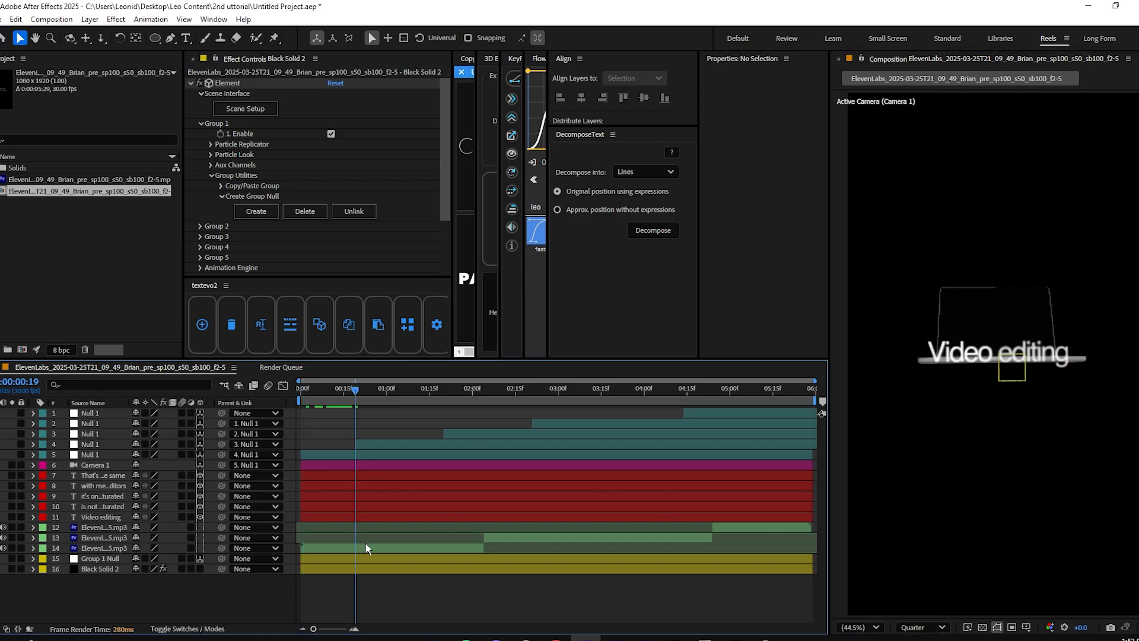
{"action": "left_click", "coordinate": [429, 558]}
{"action": "left_click_drag", "start_coordinate": [999, 290], "coordinate": [999, 338]}
Reveal the Video editing layer's keyframes, go to the start of its opacity fade at frame 25, and select the black solid.
{"action": "left_click_drag", "start_coordinate": [356, 400], "coordinate": [388, 397]}
{"action": "left_click", "coordinate": [897, 337]}
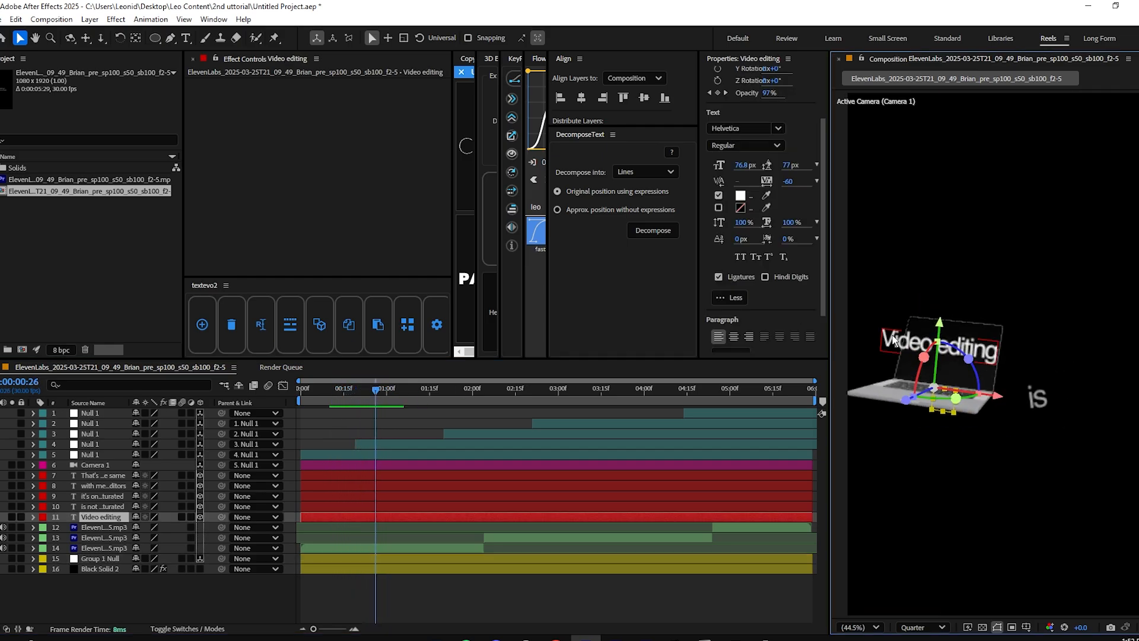
{"action": "left_click_drag", "start_coordinate": [377, 396], "coordinate": [396, 396]}
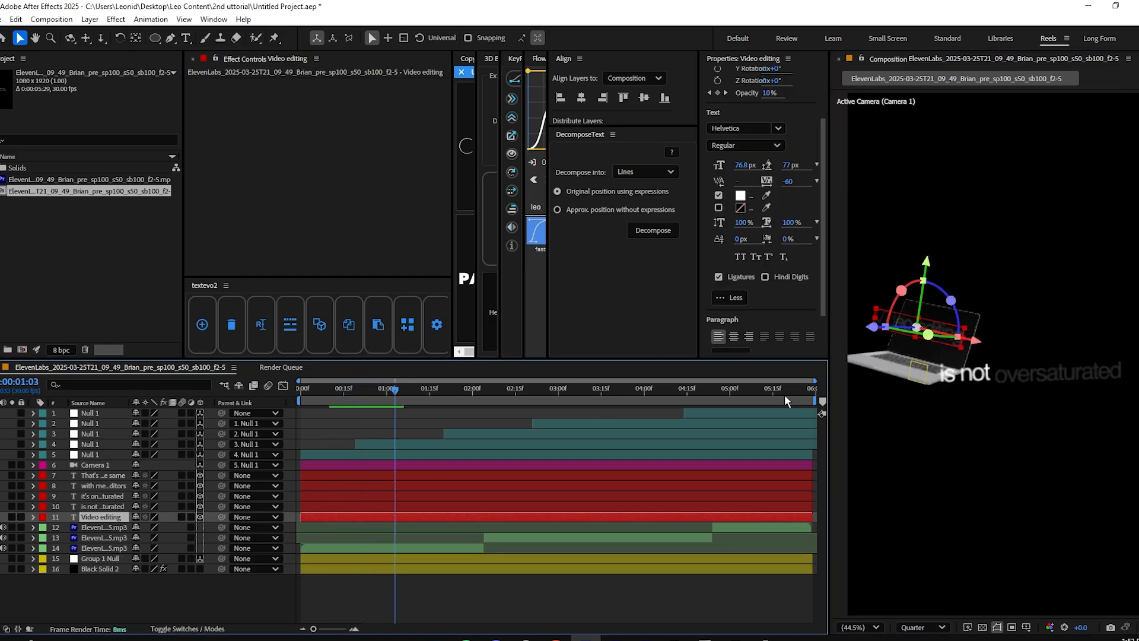
{"action": "key", "text": "u"}
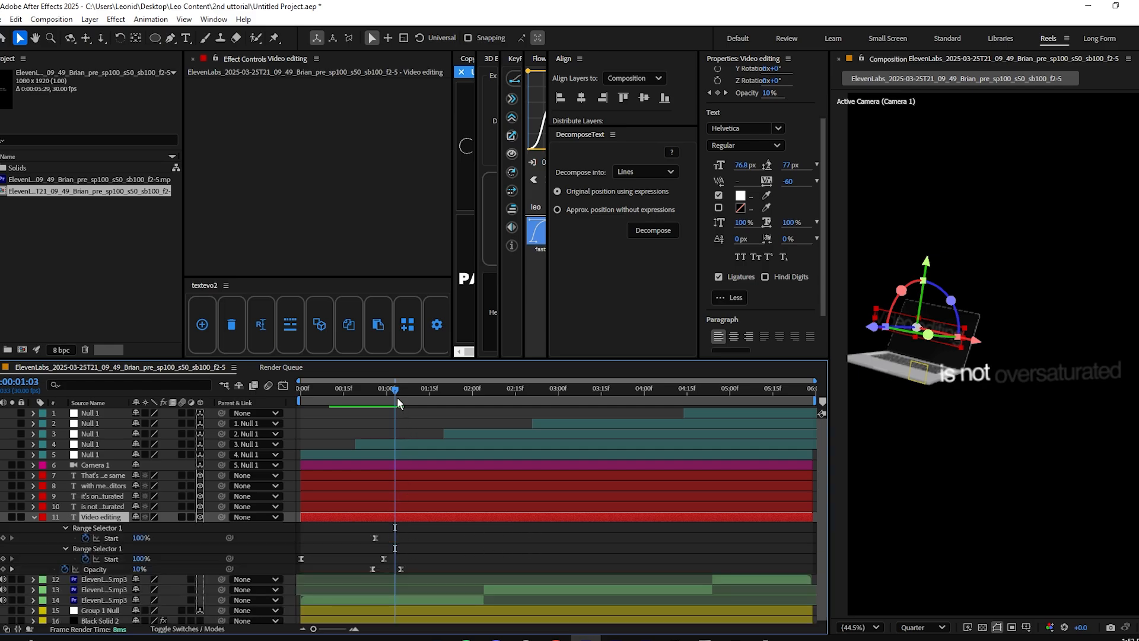
{"action": "left_click_drag", "start_coordinate": [397, 401], "coordinate": [372, 401]}
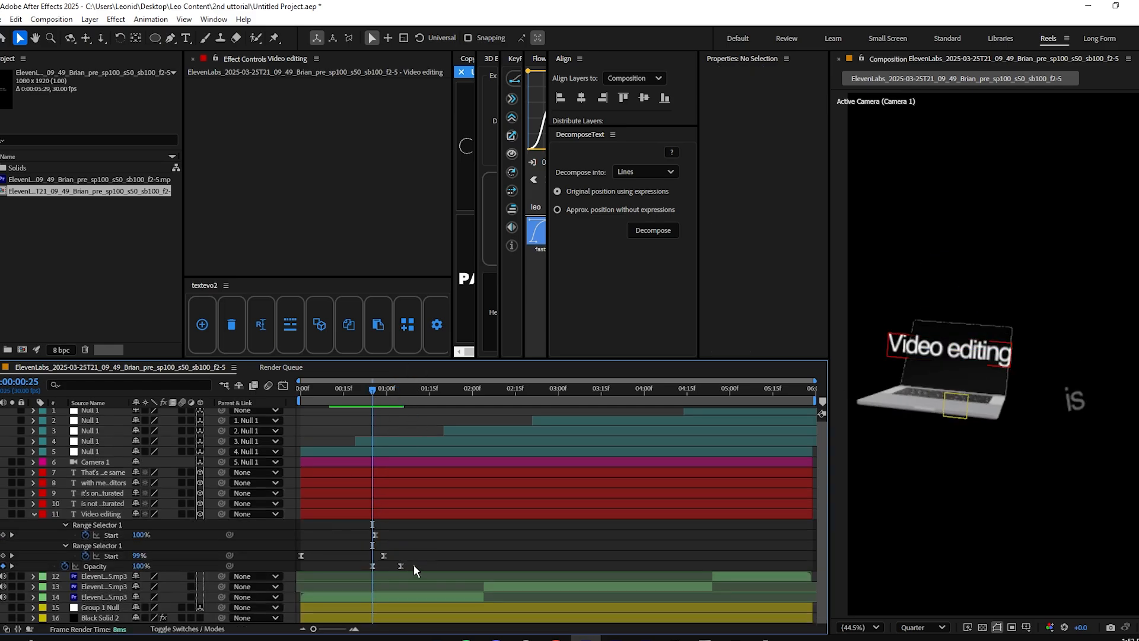
{"action": "left_click", "coordinate": [393, 618]}
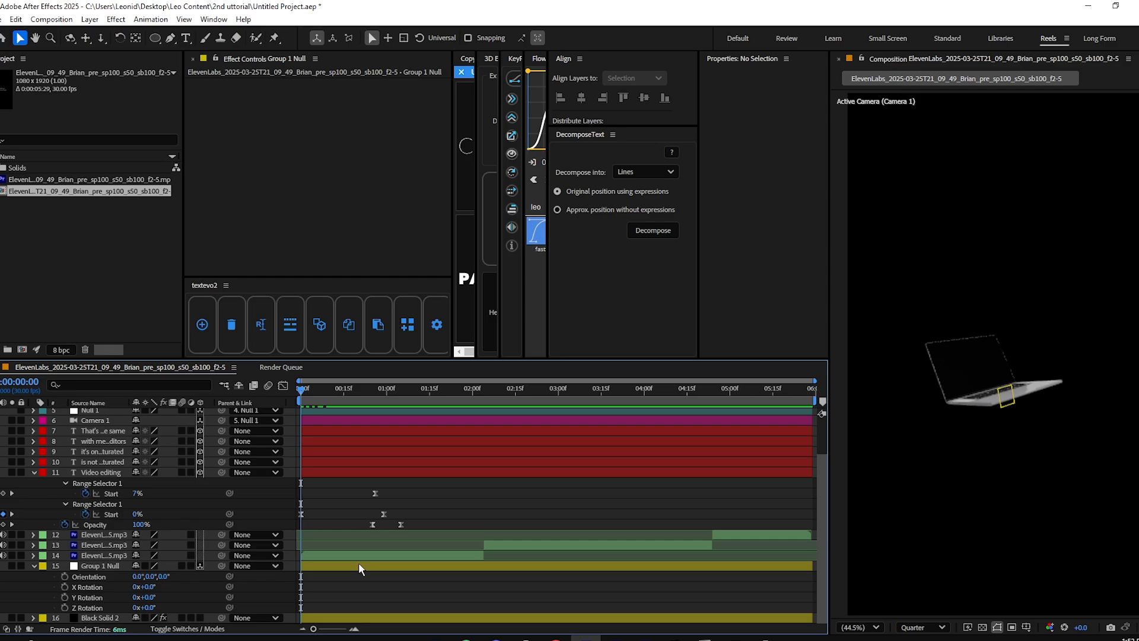
Try changing the Group 1 Null's scale to -60%, and undo the change.
{"action": "left_click", "coordinate": [359, 566]}
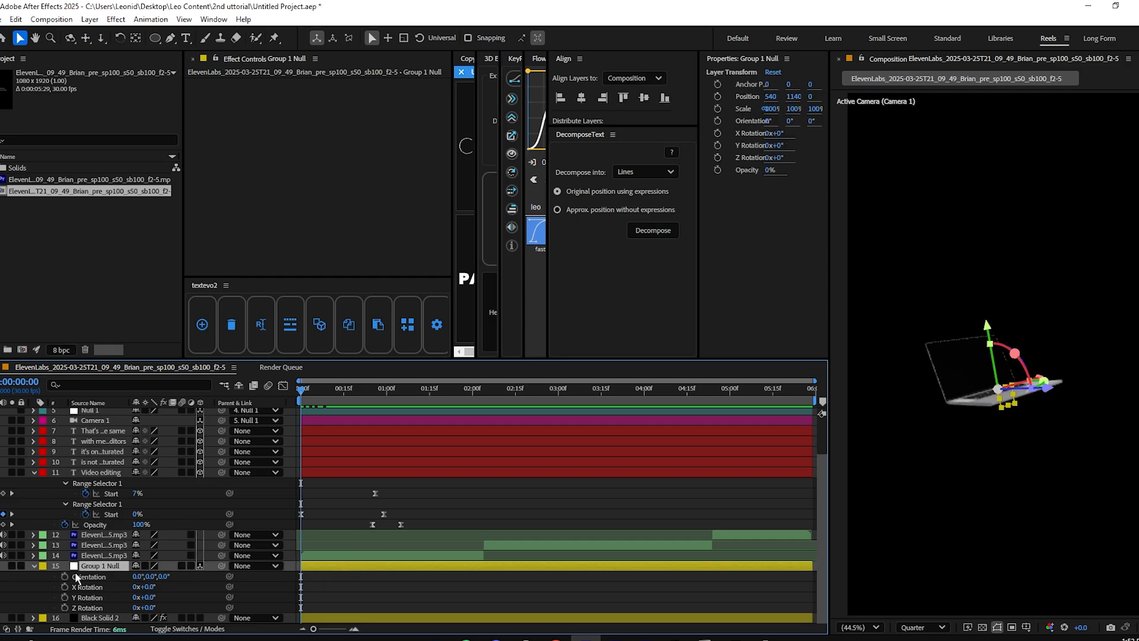
{"action": "left_click", "coordinate": [37, 566]}
{"action": "scroll", "coordinate": [137, 552], "scroll_direction": "down", "scroll_amount": 2}
{"action": "left_click_drag", "start_coordinate": [161, 536], "coordinate": [144, 549]}
{"action": "key", "text": "ctrl+z"}
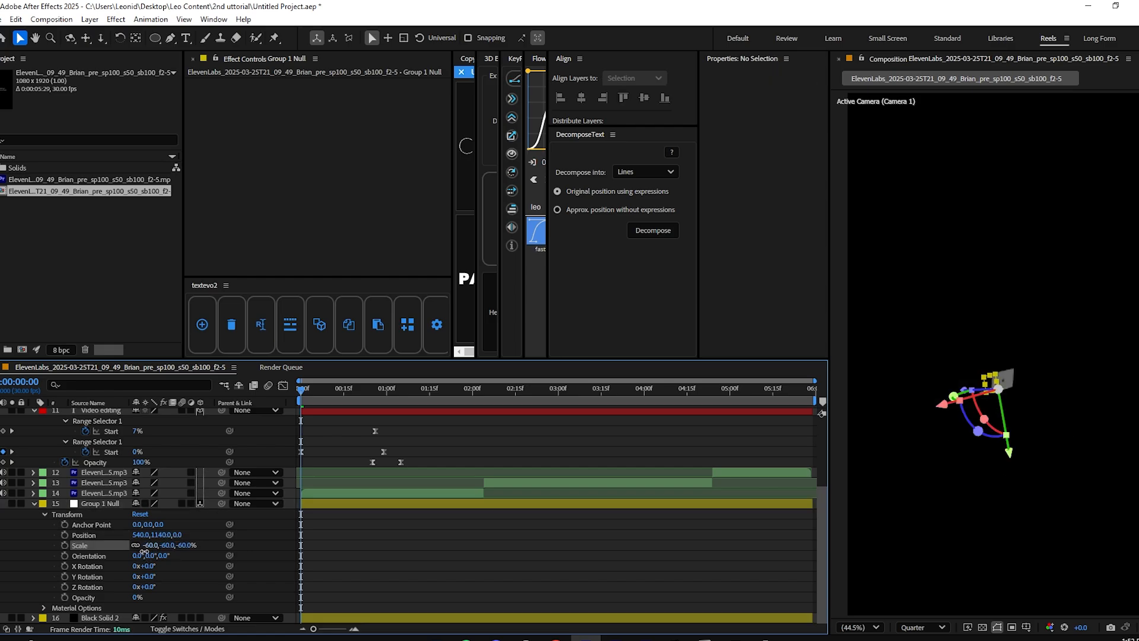
{"action": "key", "text": "ctrl+z"}
{"action": "left_click", "coordinate": [328, 619]}
{"action": "key", "text": "s"}
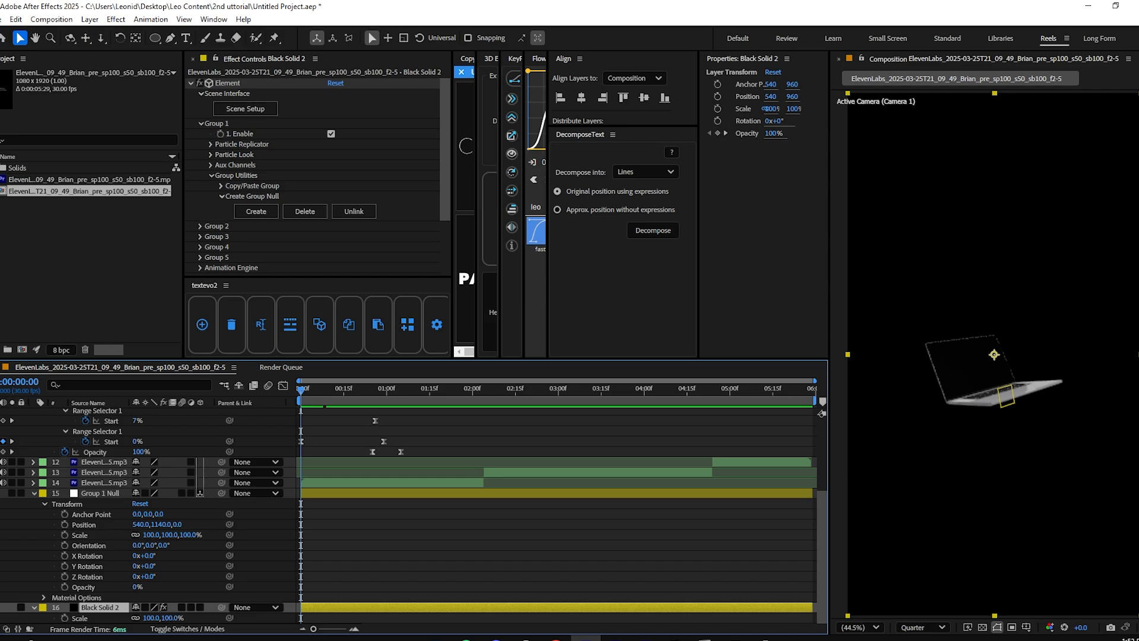
{"action": "left_click", "coordinate": [5, 606]}
{"action": "left_click", "coordinate": [6, 606]}
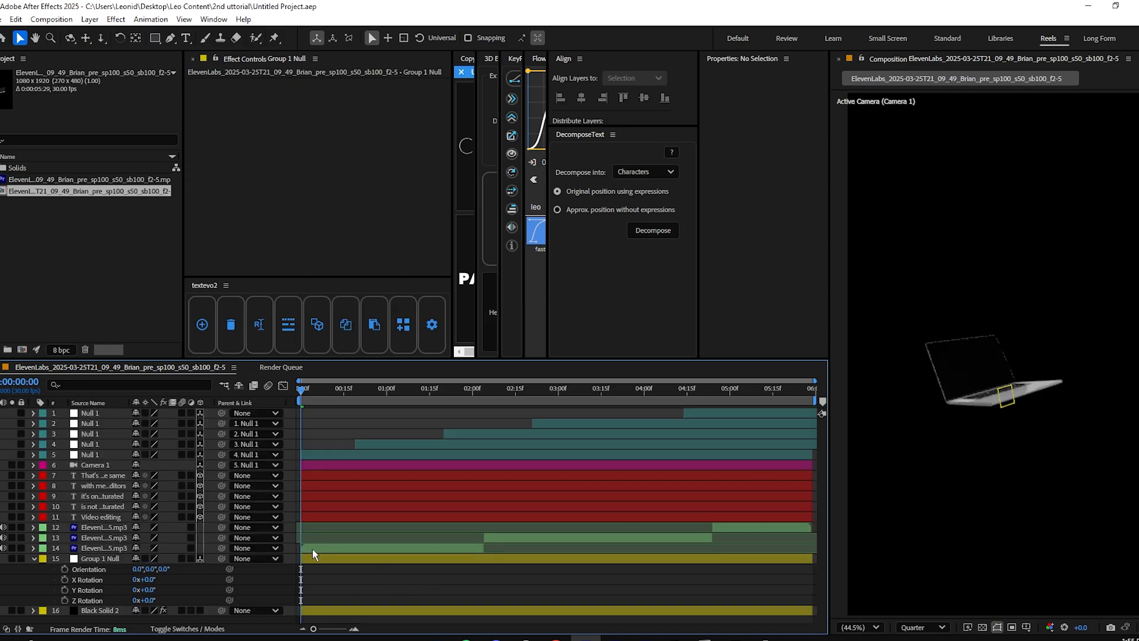
Animate the Group 1 Null's Y Rotation from 47° at 0 seconds to 0° at 1 second.
{"action": "left_click", "coordinate": [349, 558]}
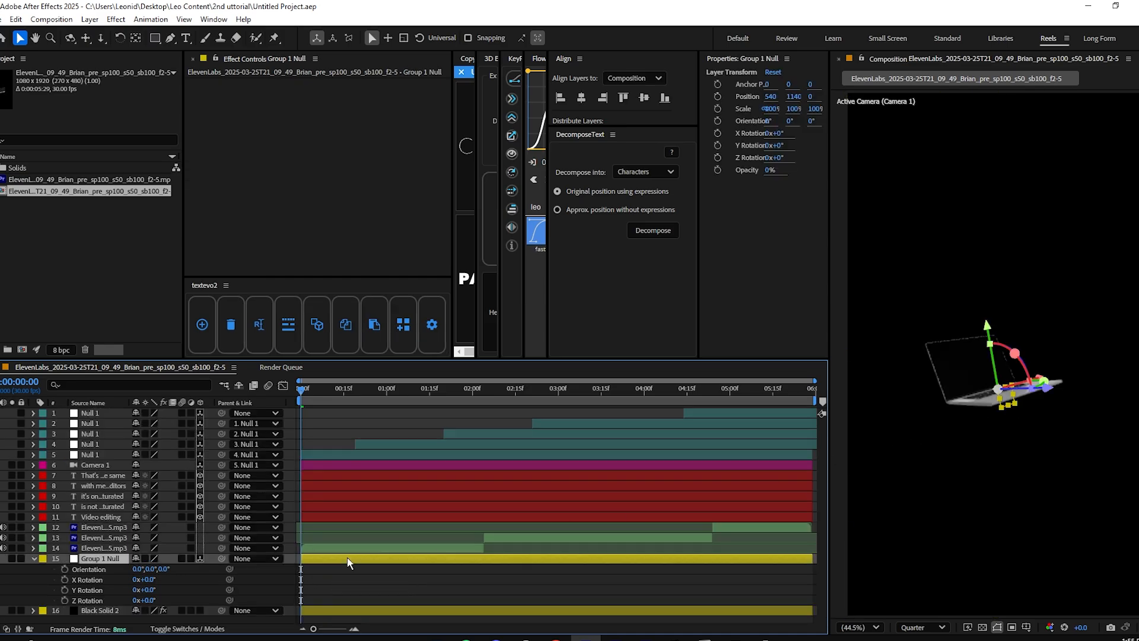
{"action": "left_click", "coordinate": [64, 589]}
{"action": "left_click_drag", "start_coordinate": [345, 583], "coordinate": [272, 592]}
{"action": "key", "text": "space"}
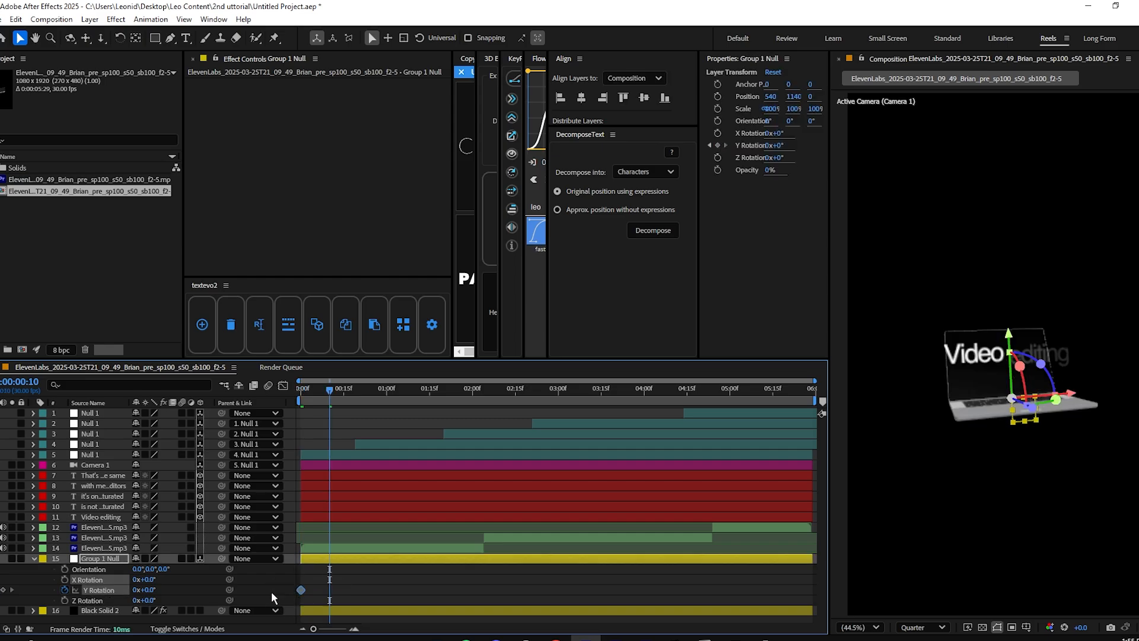
{"action": "left_click_drag", "start_coordinate": [404, 584], "coordinate": [374, 596]}
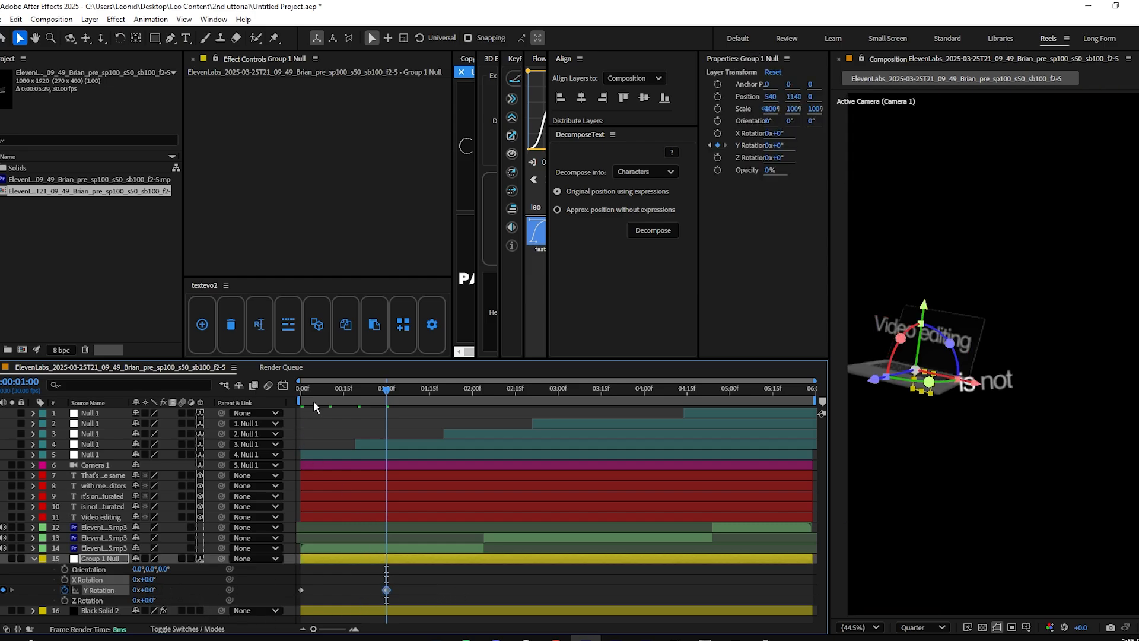
{"action": "left_click_drag", "start_coordinate": [314, 400], "coordinate": [301, 400]}
{"action": "left_click_drag", "start_coordinate": [148, 590], "coordinate": [176, 589]}
Ease both Y Rotation keyframes and reshape their speed graph so the laptop turns fast first and slows down gradually.
{"action": "left_click_drag", "start_coordinate": [439, 577], "coordinate": [298, 598]}
{"action": "key", "text": "shift+F3"}
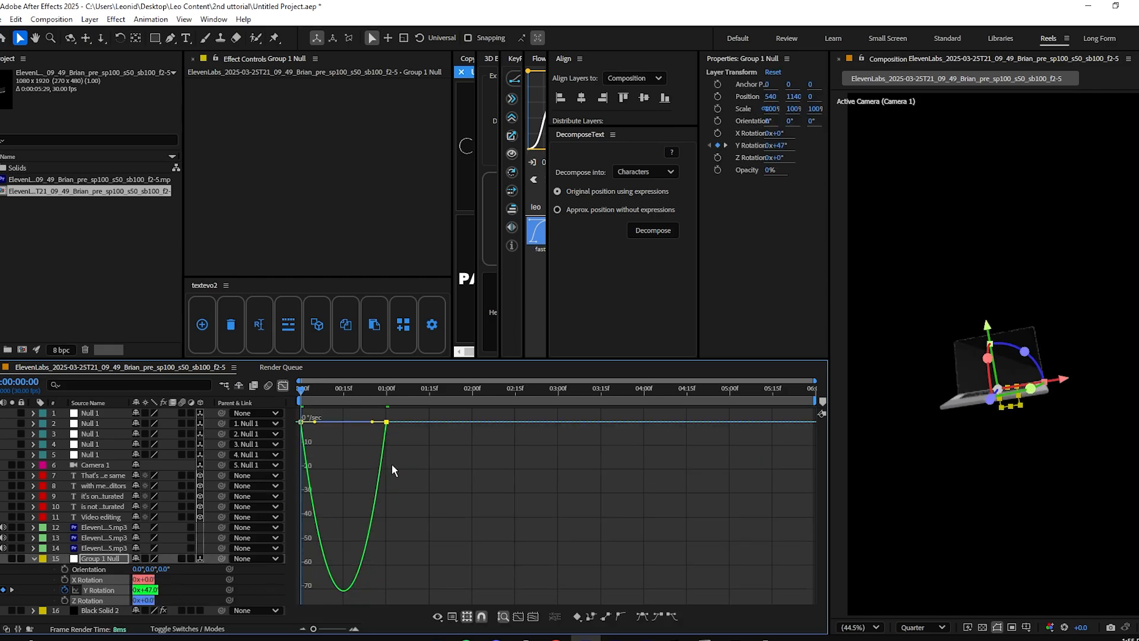
{"action": "left_click_drag", "start_coordinate": [372, 422], "coordinate": [318, 422]}
{"action": "left_click_drag", "start_coordinate": [315, 422], "coordinate": [283, 390]}
{"action": "left_click", "coordinate": [282, 387]}
Play back the composition to check the laptop's eased rotation with the text.
{"action": "key", "text": "space"}
{"action": "left_click", "coordinate": [331, 445]}
{"action": "key", "text": "space"}
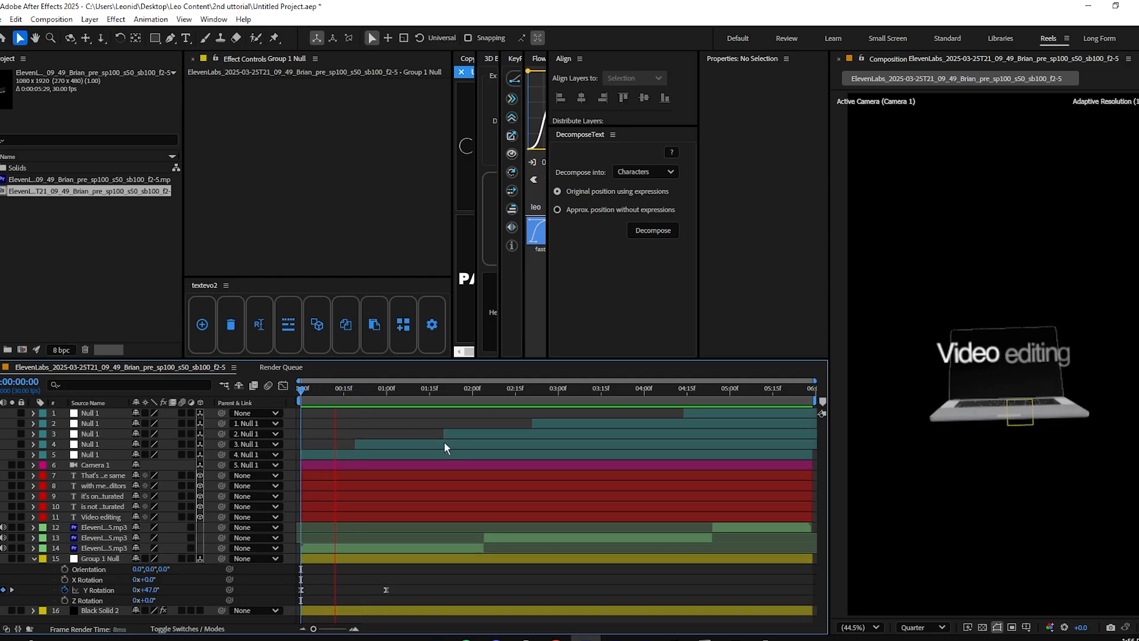
{"action": "key", "text": "space"}
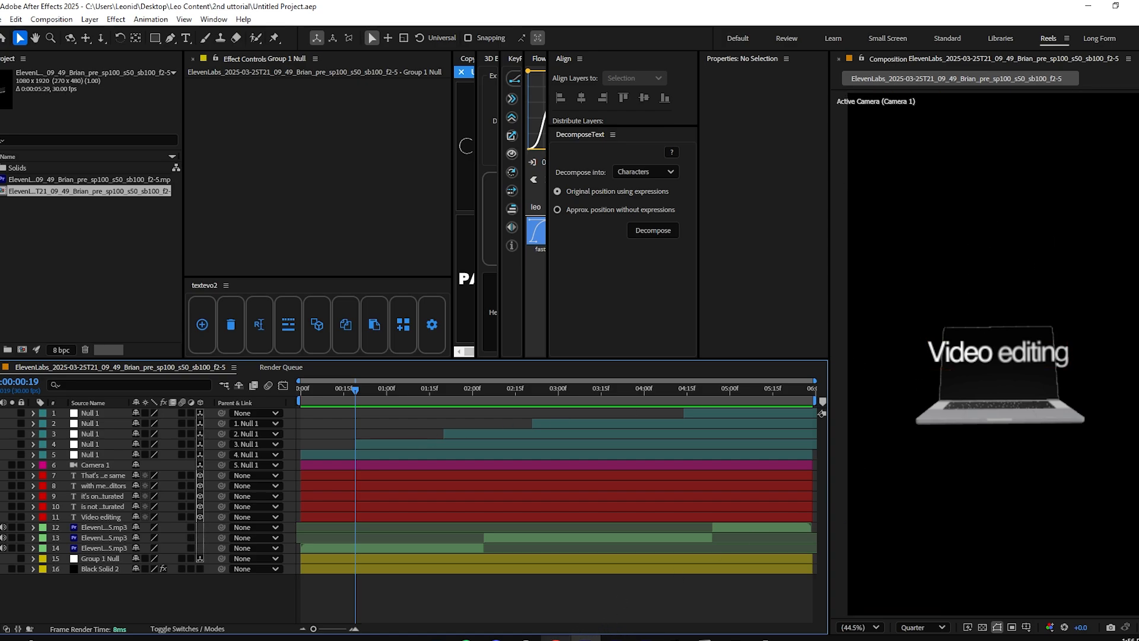
Switch to the browser, search Google for "premiere pro pbng" and copy the Wikipedia Premiere Pro icon image.
{"action": "key", "text": "alt+Tab"}
{"action": "left_click", "coordinate": [164, 11]}
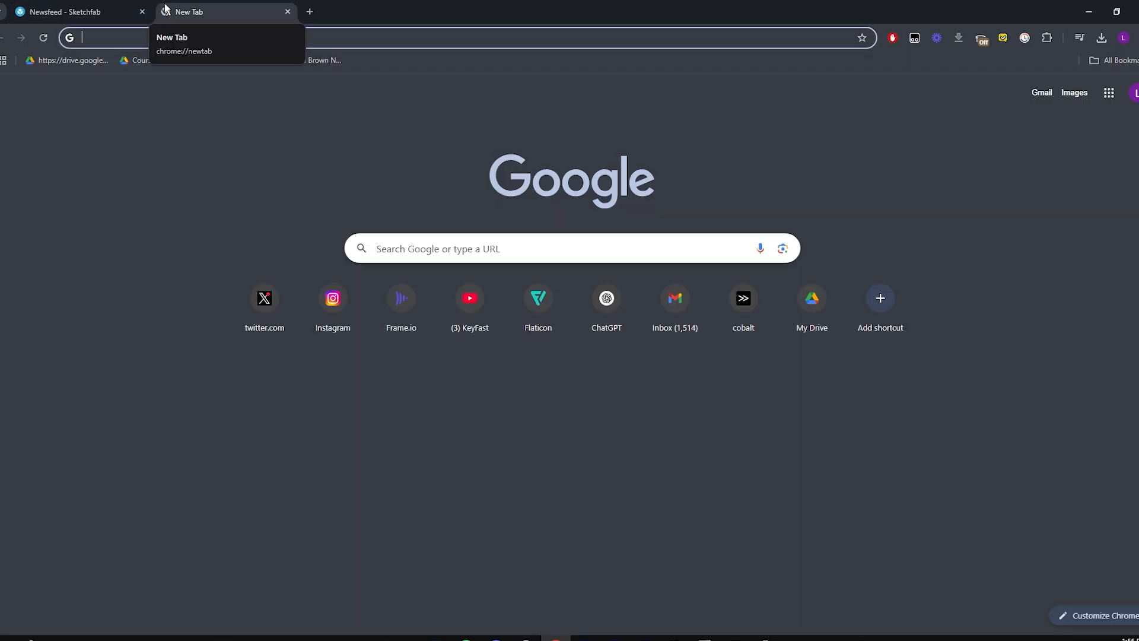
{"action": "type", "text": "premiere pro pbn"}
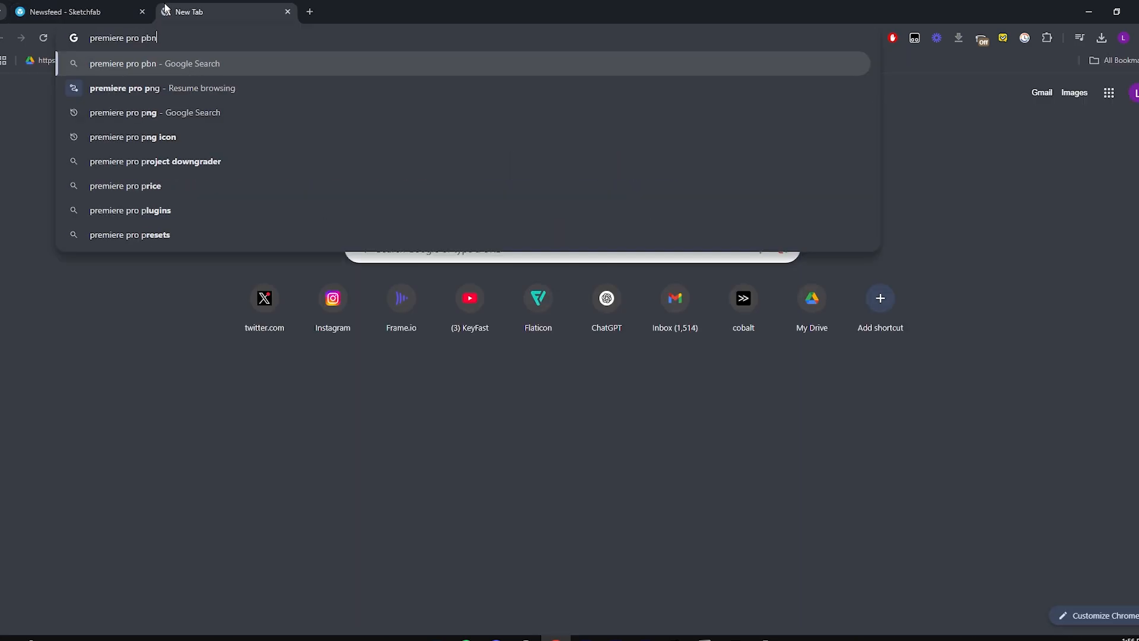
{"action": "key", "text": "Return"}
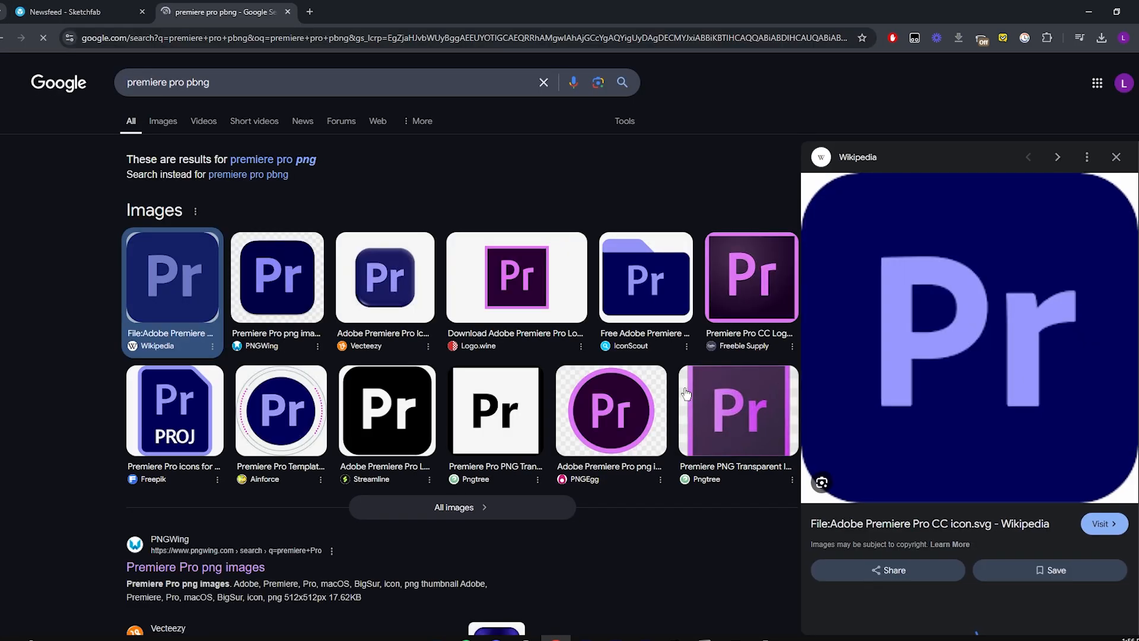
{"action": "right_click", "coordinate": [917, 329]}
{"action": "left_click", "coordinate": [1008, 458]}
Widen the Copy Pasta panel in After Effects, recopy the Premiere Pro icon from the browser and paste it into the composition.
{"action": "key", "text": "alt+Tab"}
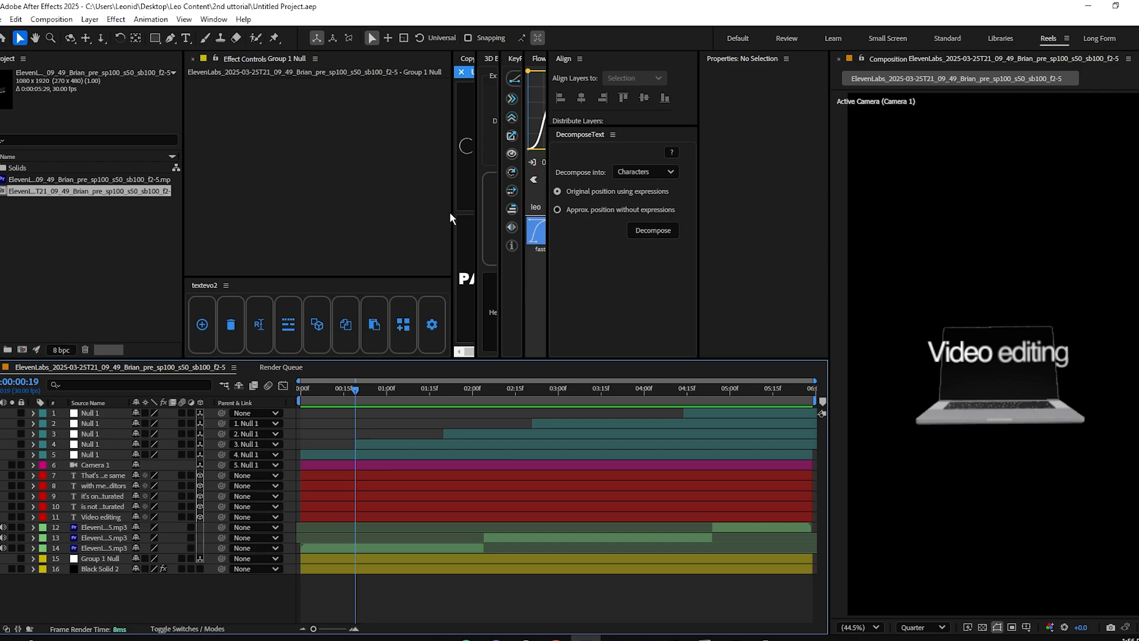
{"action": "left_click_drag", "start_coordinate": [450, 212], "coordinate": [338, 202]}
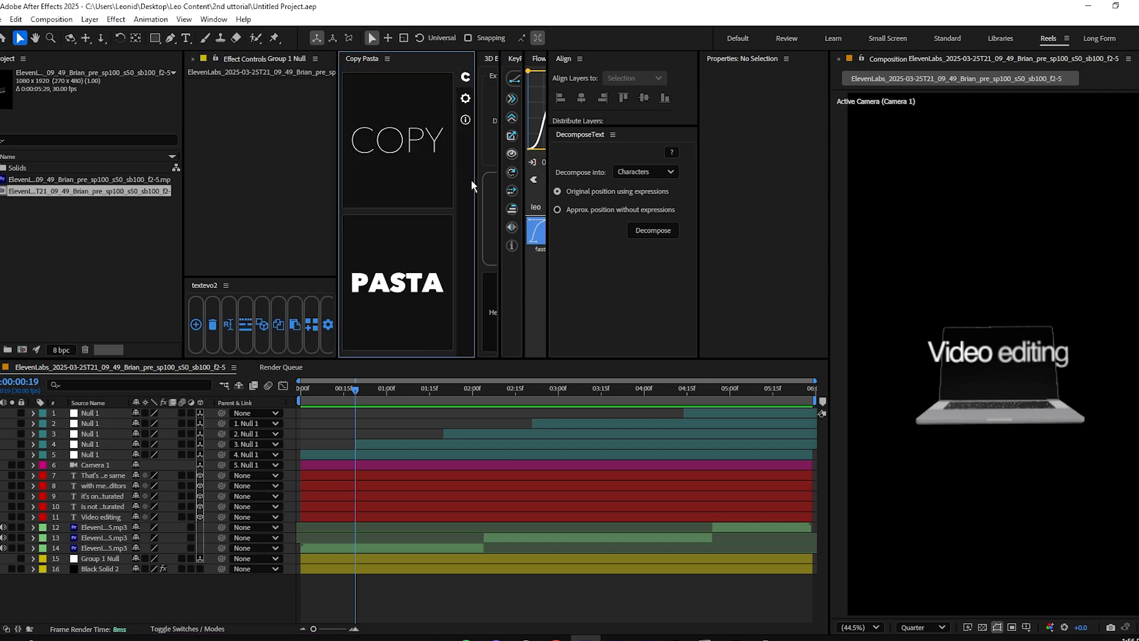
{"action": "key", "text": "alt+Tab"}
{"action": "right_click", "coordinate": [927, 271]}
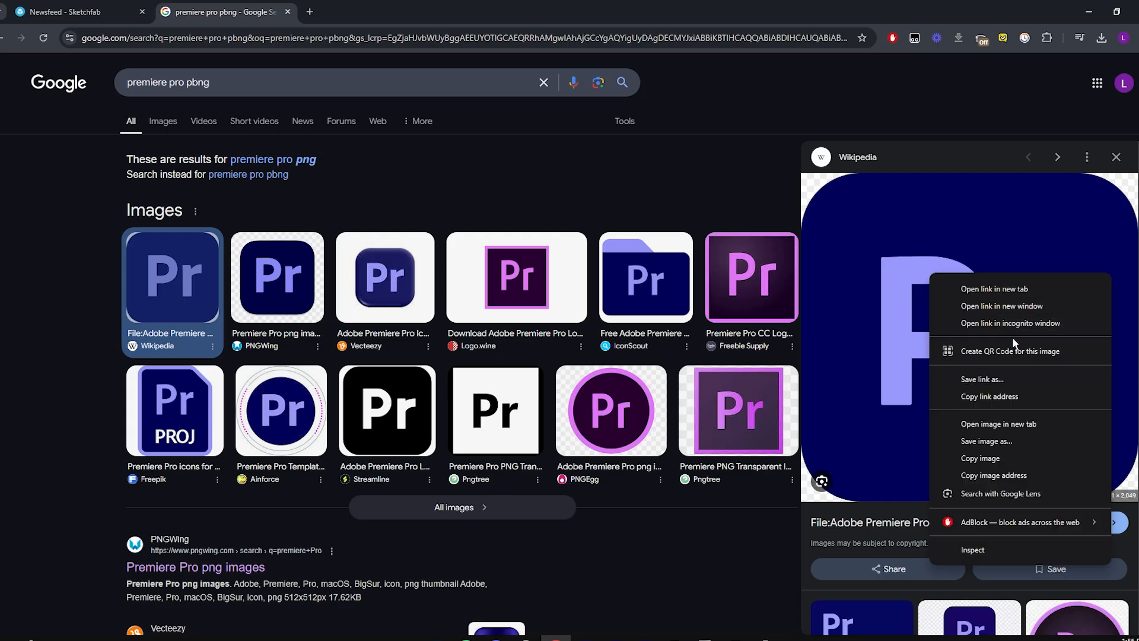
{"action": "left_click", "coordinate": [996, 456]}
{"action": "right_click", "coordinate": [945, 330]}
{"action": "key", "text": "alt+Tab"}
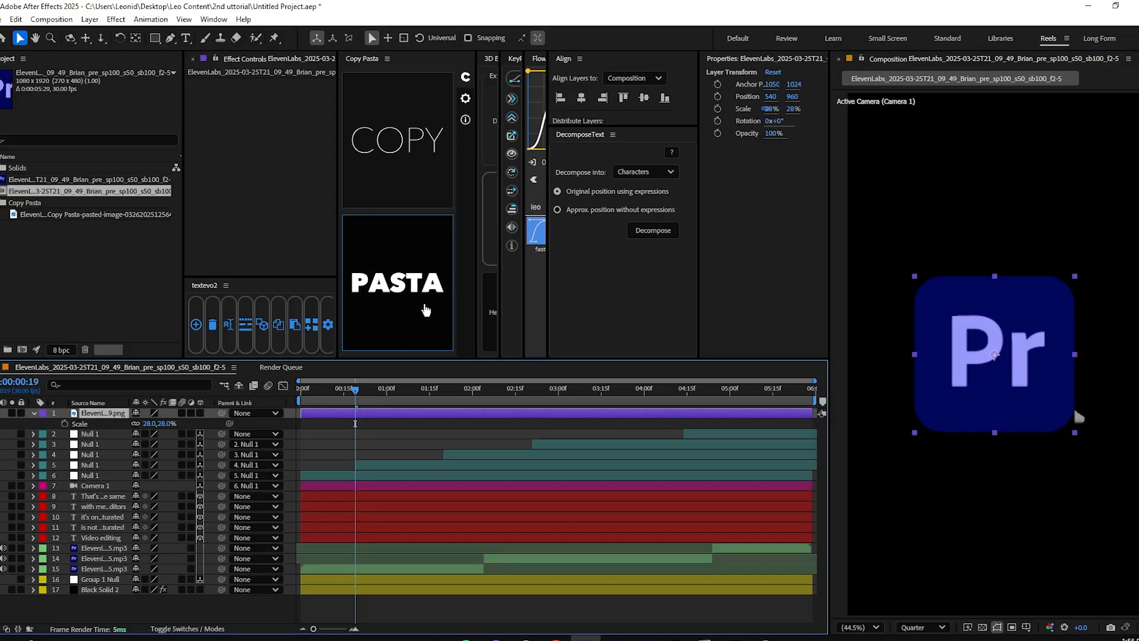
Apply the Luma Key effect to the pasted Premiere Pro icon with a Threshold of 2 to remove its black corners.
{"action": "scroll", "coordinate": [1080, 262], "scroll_direction": "up", "scroll_amount": 4}
{"action": "left_click_drag", "start_coordinate": [968, 419], "coordinate": [1080, 396]}
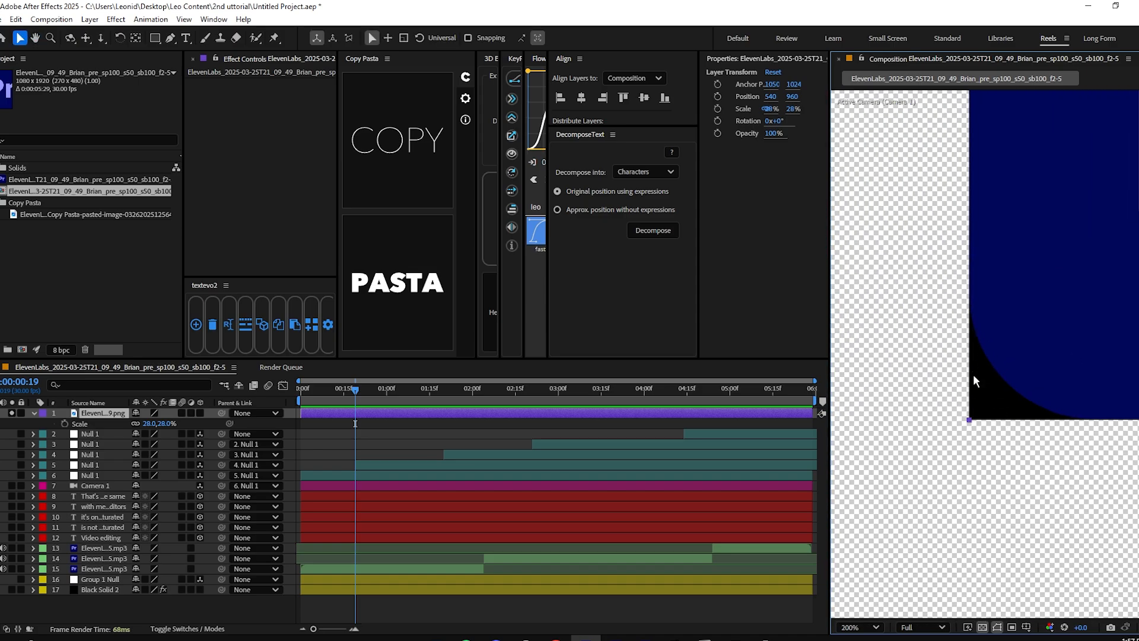
{"action": "scroll", "coordinate": [997, 345], "scroll_direction": "up", "scroll_amount": 1}
{"action": "key", "text": "g"}
{"action": "left_click_drag", "start_coordinate": [998, 343], "coordinate": [909, 455]}
{"action": "scroll", "coordinate": [1016, 427], "scroll_direction": "down", "scroll_amount": 4}
{"action": "key", "text": "v"}
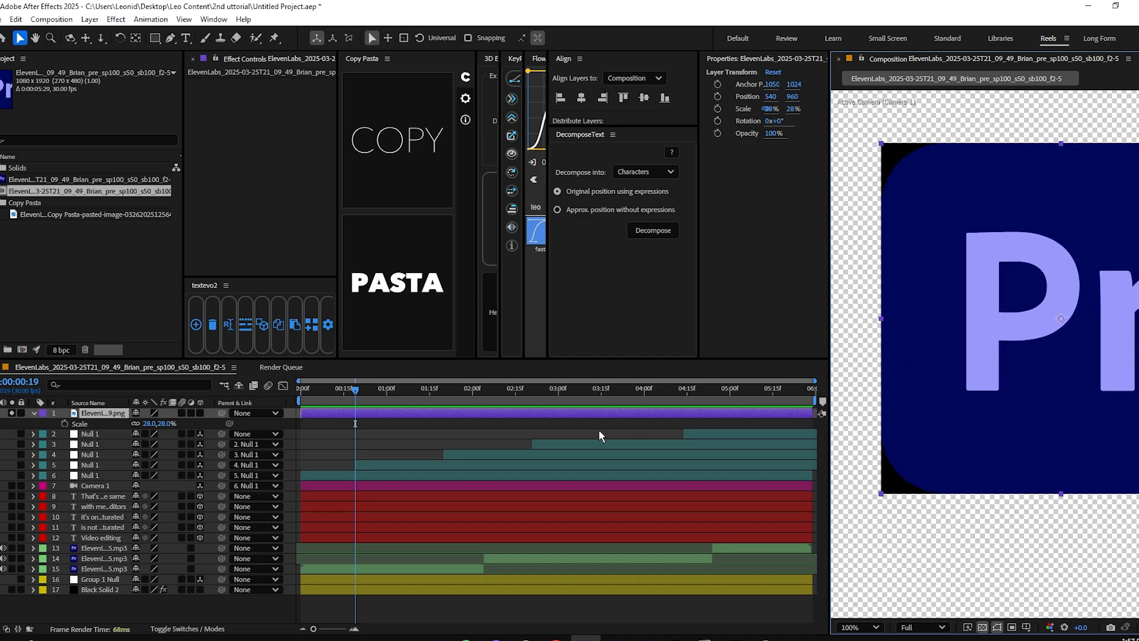
{"action": "key", "text": "ctrl+space"}
{"action": "type", "text": "key"}
{"action": "key", "text": "ctrl+a"}
{"action": "type", "text": "luma"}
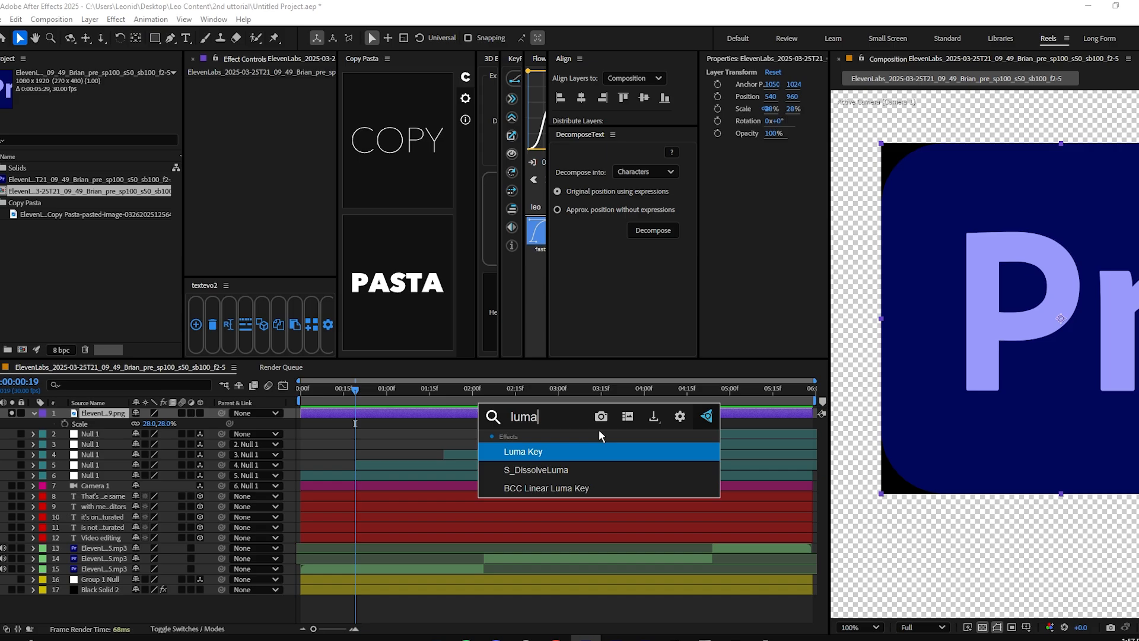
{"action": "key", "text": "Return"}
{"action": "left_click", "coordinate": [273, 105]}
{"action": "type", "text": "2"}
{"action": "left_click", "coordinate": [407, 462]}
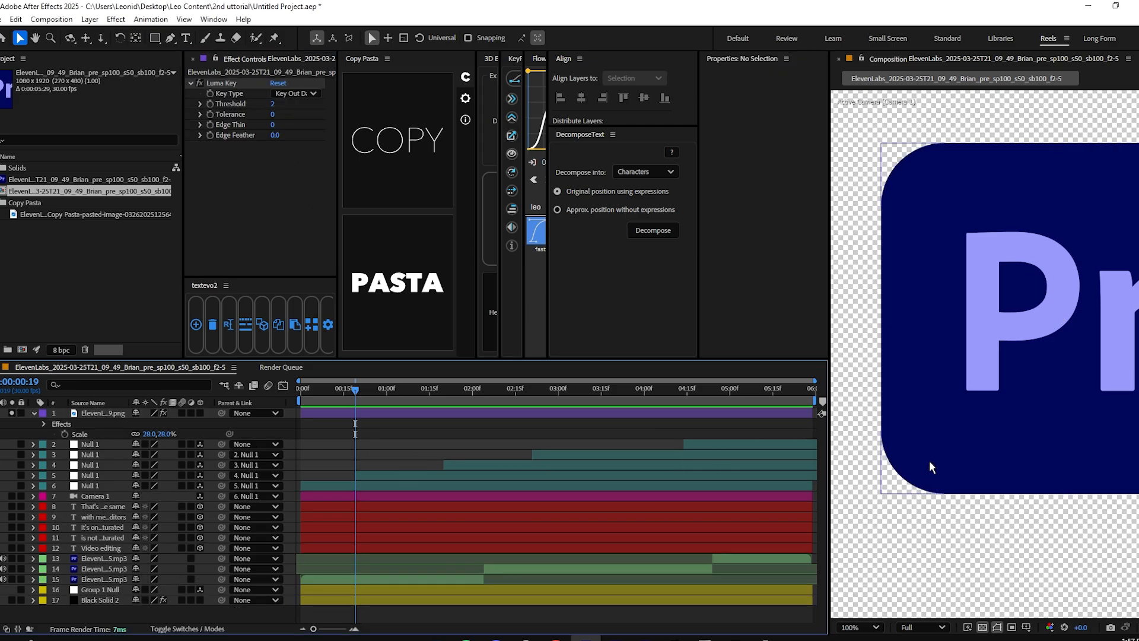
Move the Premiere Pro icon above the laptop to position 540, 574 and set its scale to 15%.
{"action": "scroll", "coordinate": [967, 423], "scroll_direction": "down", "scroll_amount": 1}
{"action": "left_click_drag", "start_coordinate": [999, 351], "coordinate": [925, 373]}
{"action": "left_click", "coordinate": [1022, 305]}
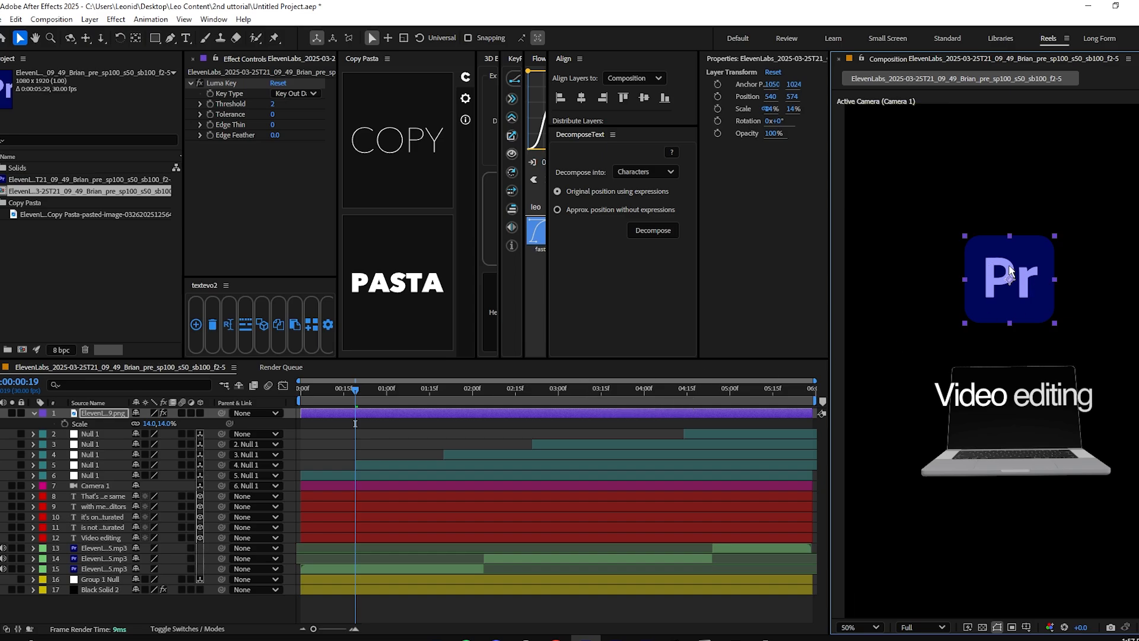
{"action": "left_click", "coordinate": [381, 435]}
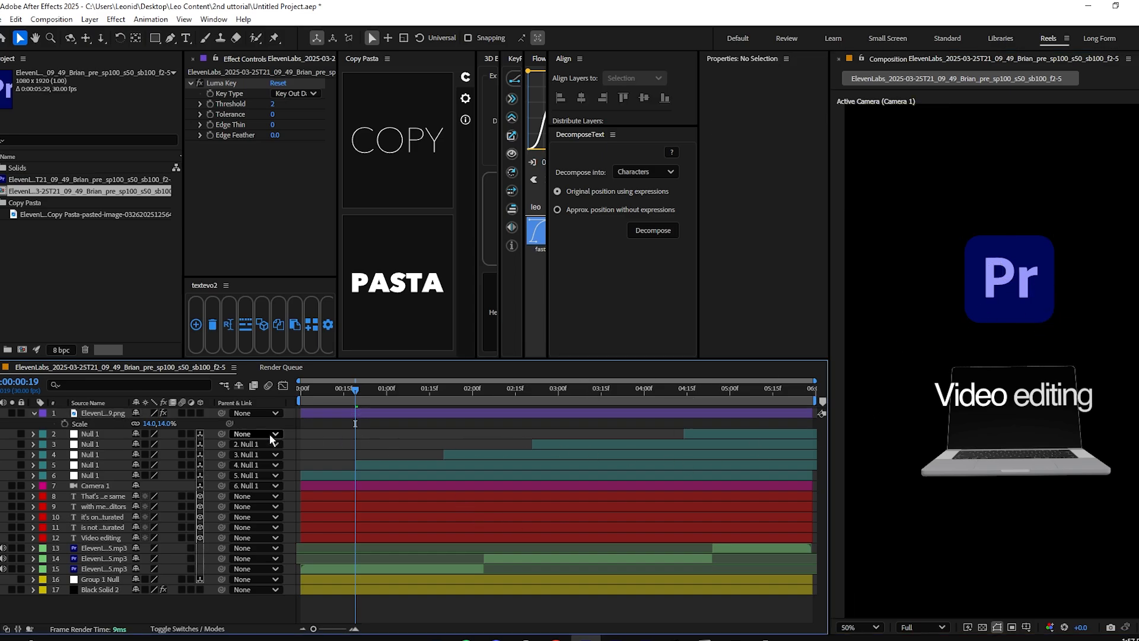
{"action": "left_click", "coordinate": [152, 424]}
{"action": "type", "text": "15"}
{"action": "key", "text": "Return"}
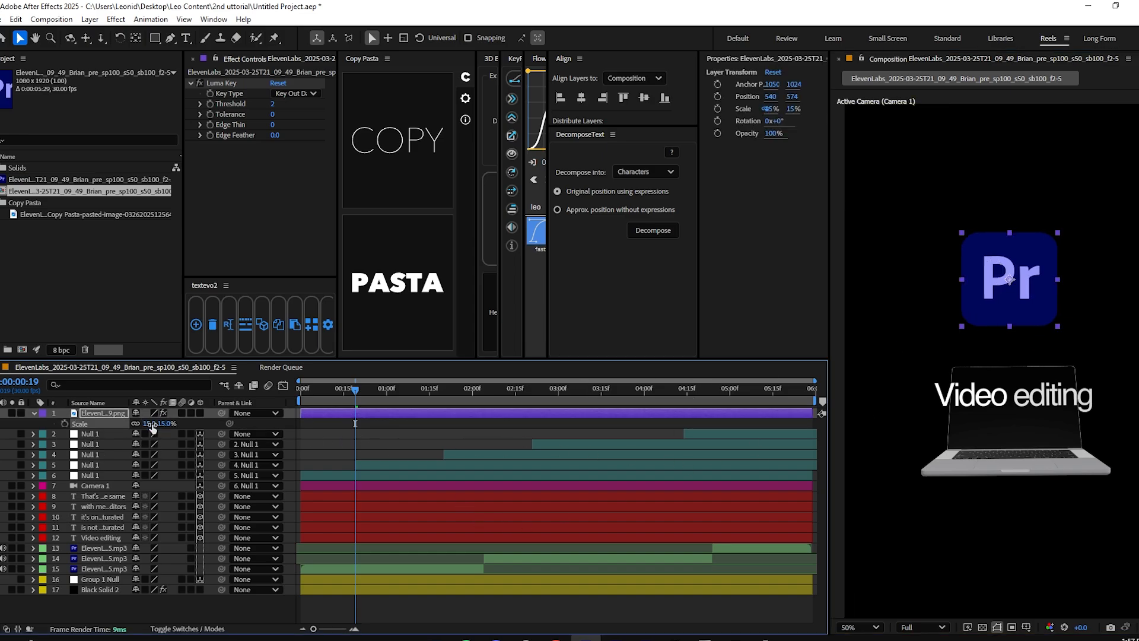
Auto-trace the icon layer and transfer the traced Mask 1 onto it, deleting the separate auto-traced layer.
{"action": "left_click", "coordinate": [89, 19]}
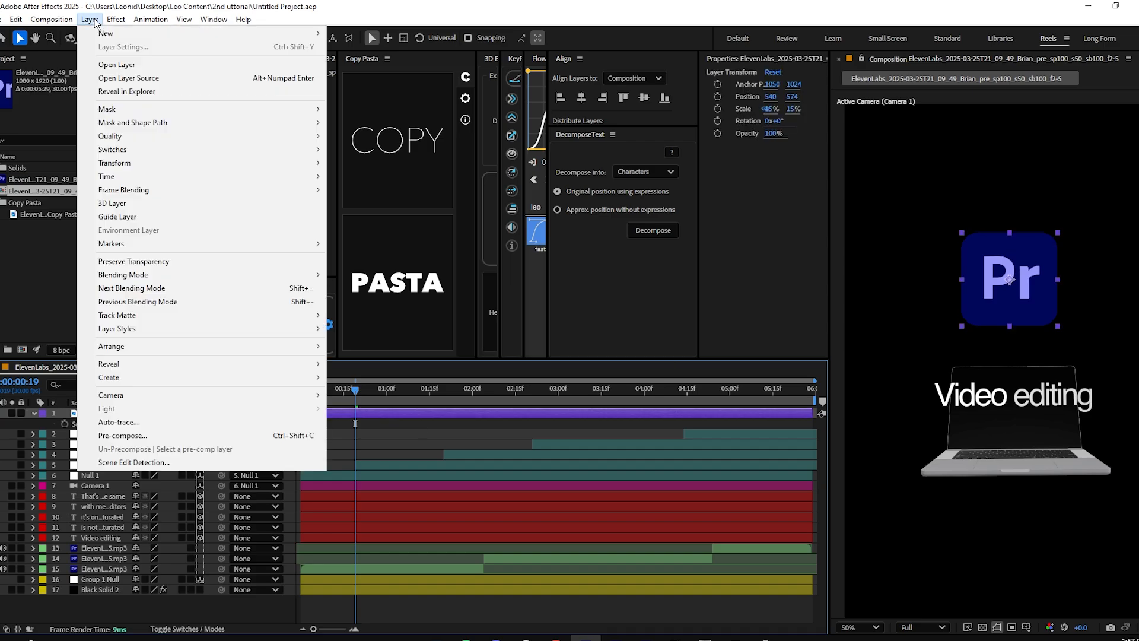
{"action": "left_click", "coordinate": [151, 423]}
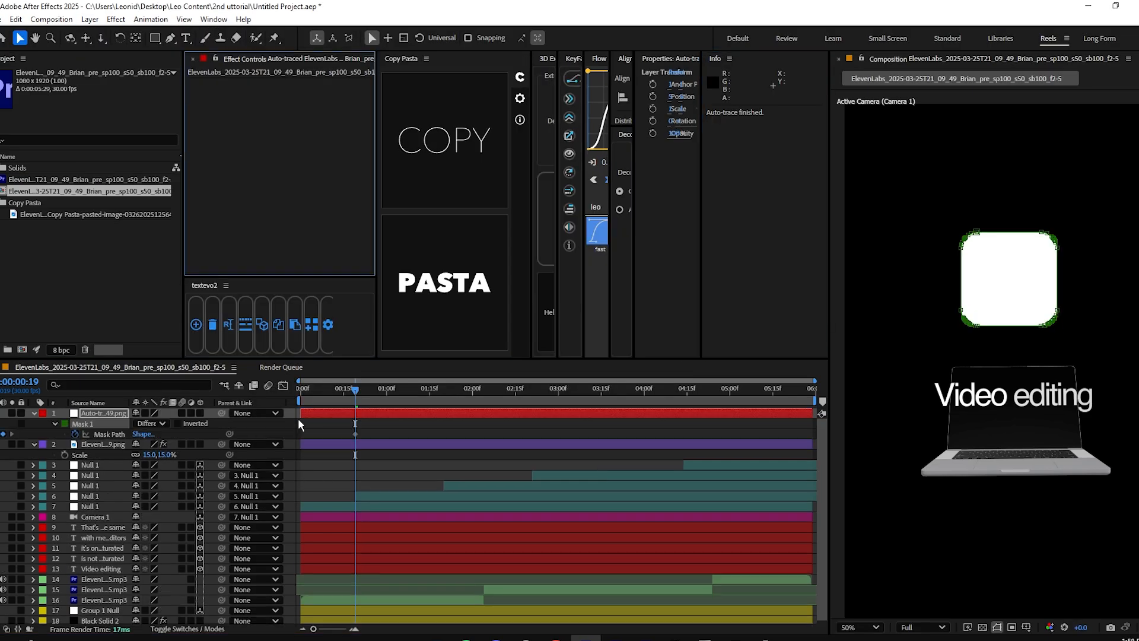
{"action": "left_click", "coordinate": [92, 424]}
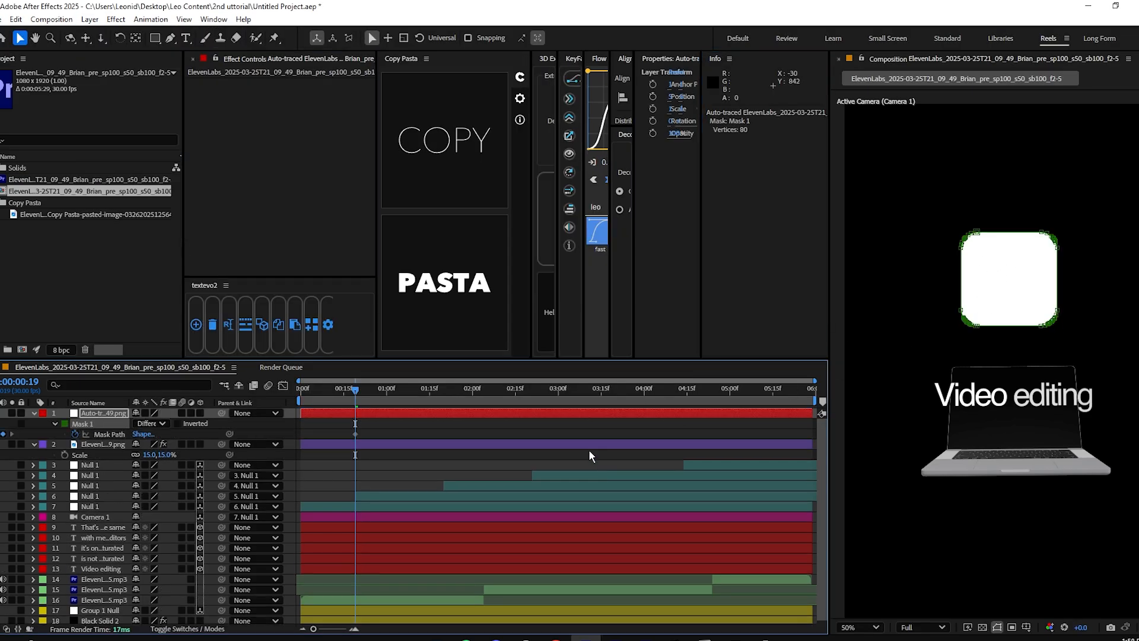
{"action": "left_click", "coordinate": [91, 444]}
{"action": "key", "text": "ctrl+v"}
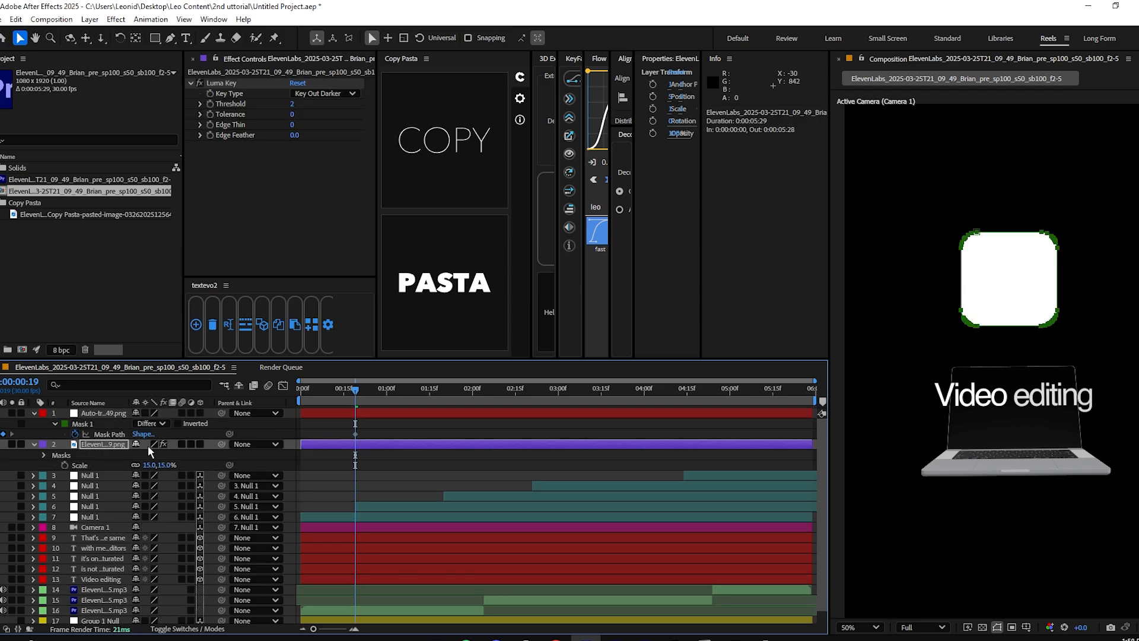
{"action": "left_click", "coordinate": [359, 416]}
{"action": "key", "text": "Delete"}
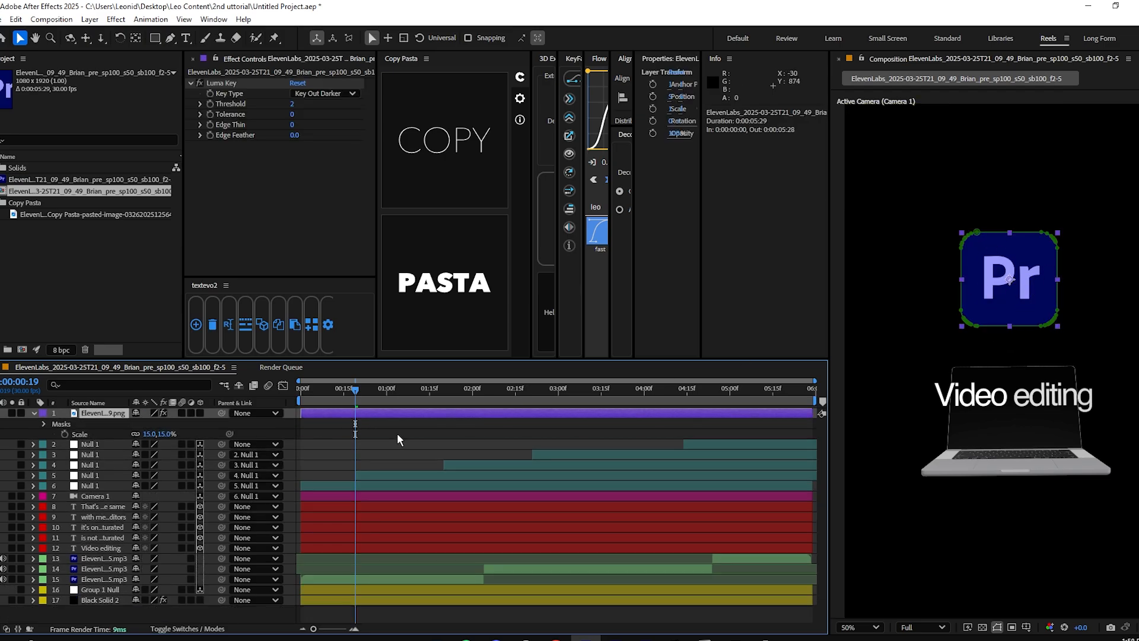
Duplicate the masked icon layer, remove Mask 1 from the copy and rename the copy as texture.
{"action": "key", "text": "ctrl+d"}
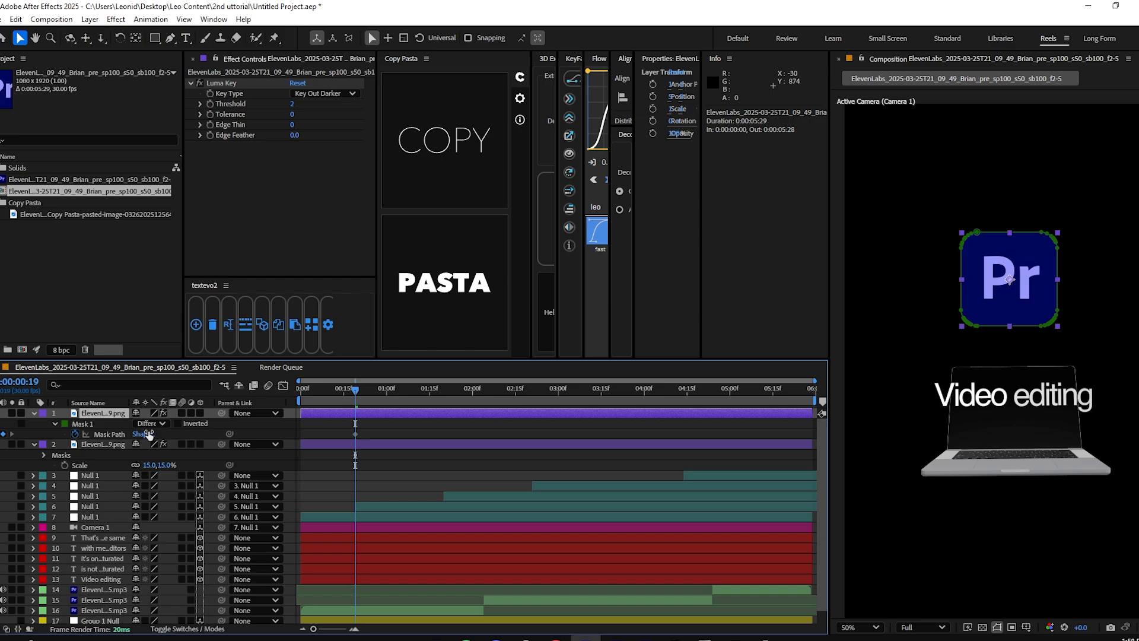
{"action": "left_click", "coordinate": [102, 413]}
{"action": "key", "text": "Return"}
{"action": "type", "text": "texture"}
{"action": "key", "text": "Return"}
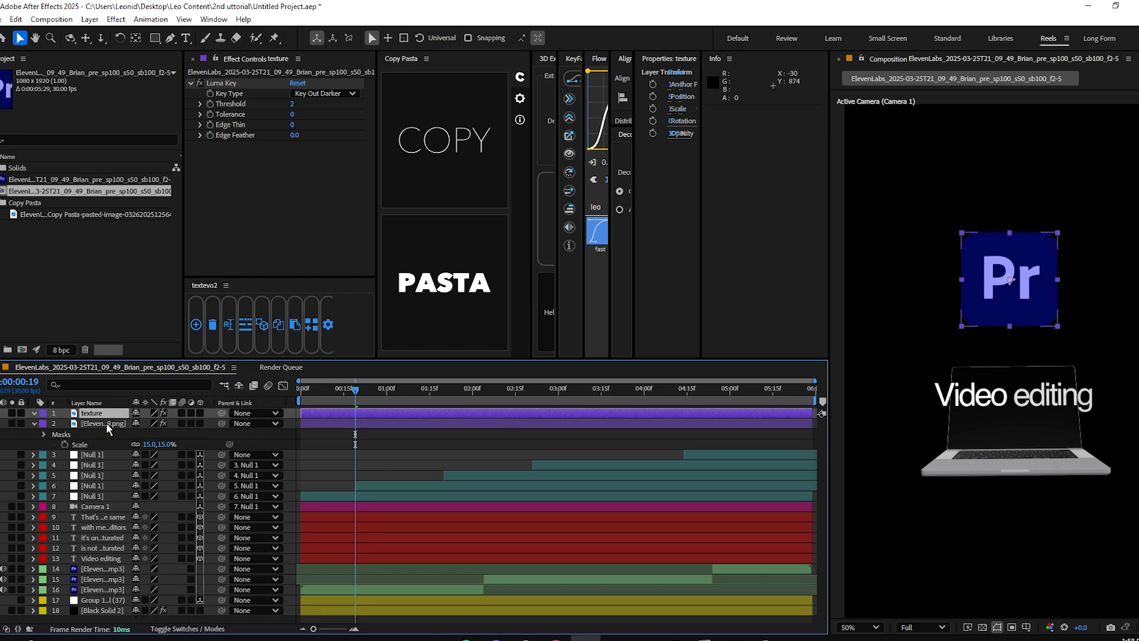
Rename the original icon layer that keeps the traced mask as mask.
{"action": "left_click", "coordinate": [102, 424]}
{"action": "key", "text": "Return"}
{"action": "type", "text": "mask"}
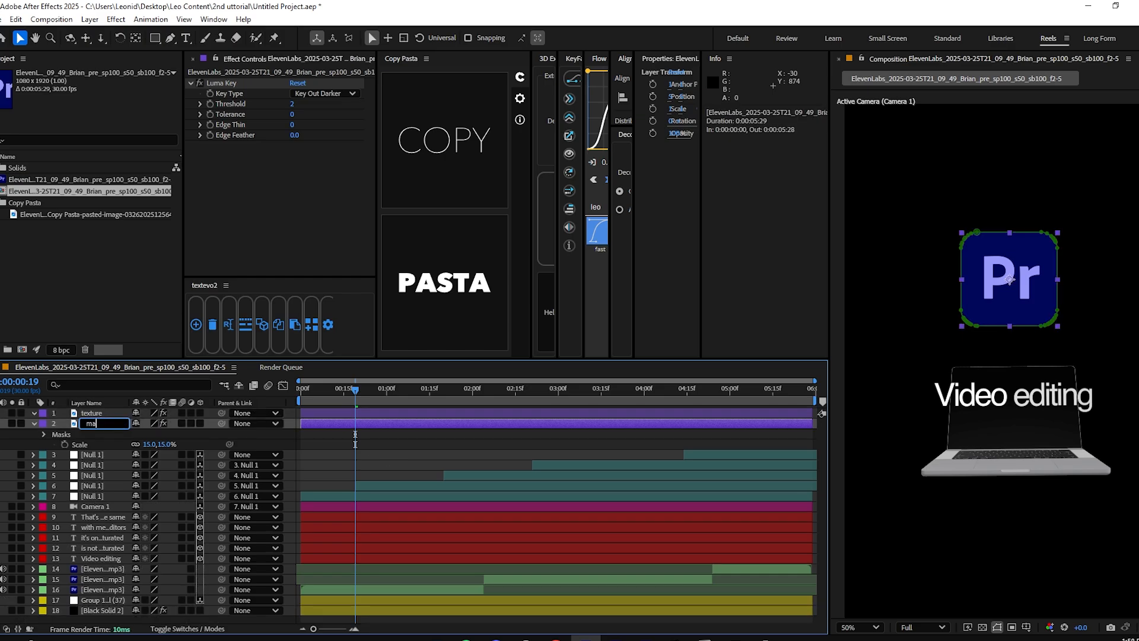
{"action": "key", "text": "Return"}
Add a new black solid with the Element effect and set its custom Path Layer 1 to the mask layer.
{"action": "left_click", "coordinate": [357, 451]}
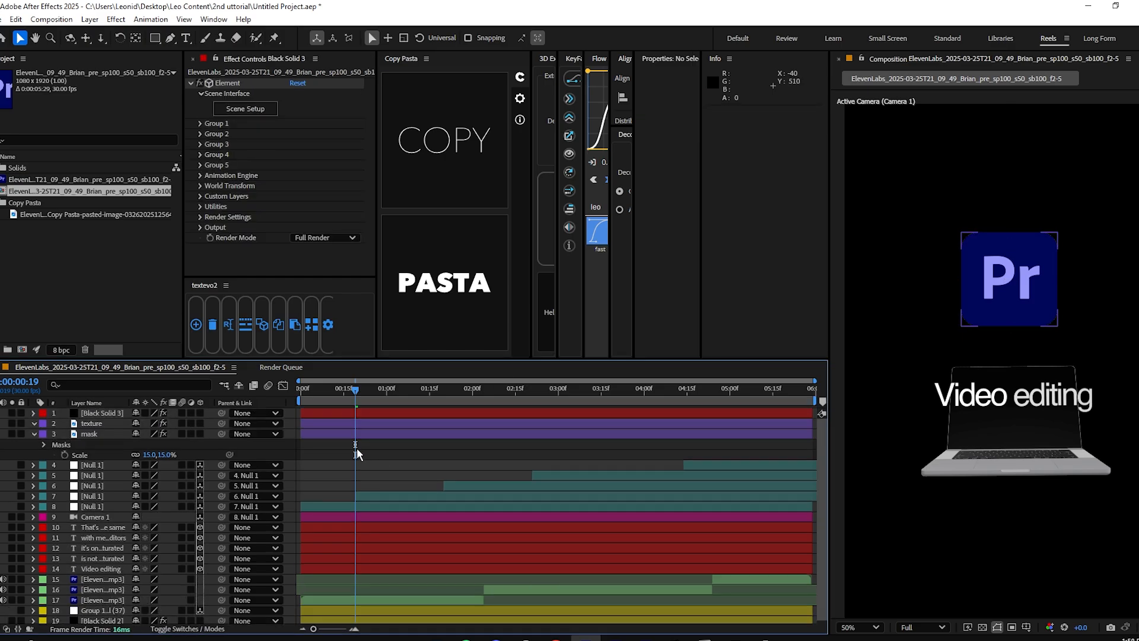
{"action": "left_click", "coordinate": [367, 413]}
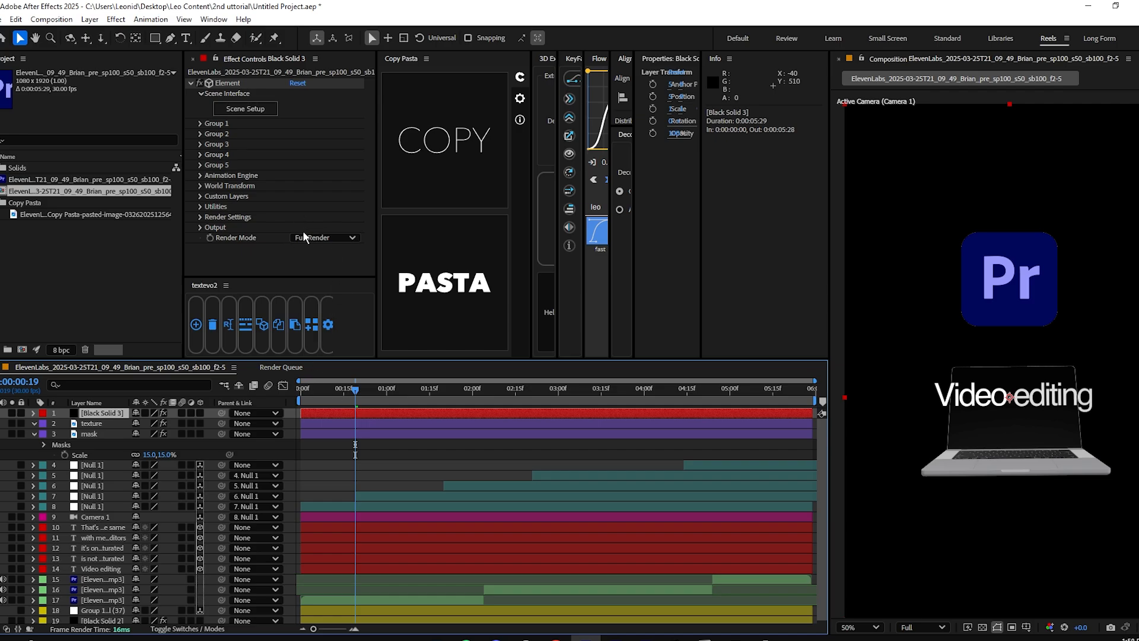
{"action": "left_click", "coordinate": [201, 197]}
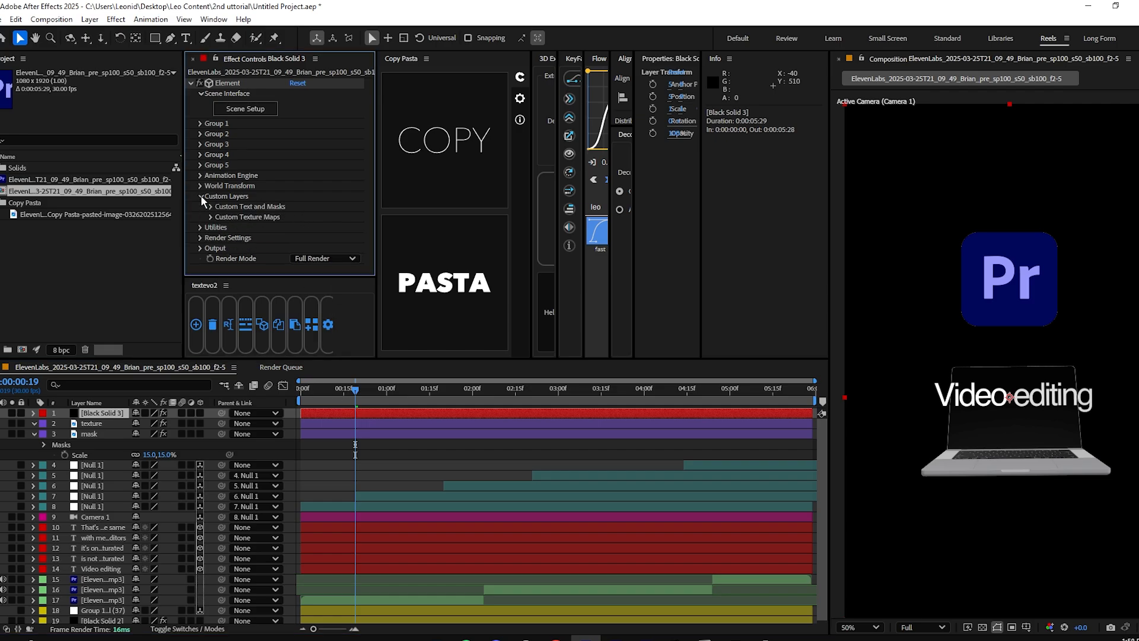
{"action": "left_click", "coordinate": [211, 207]}
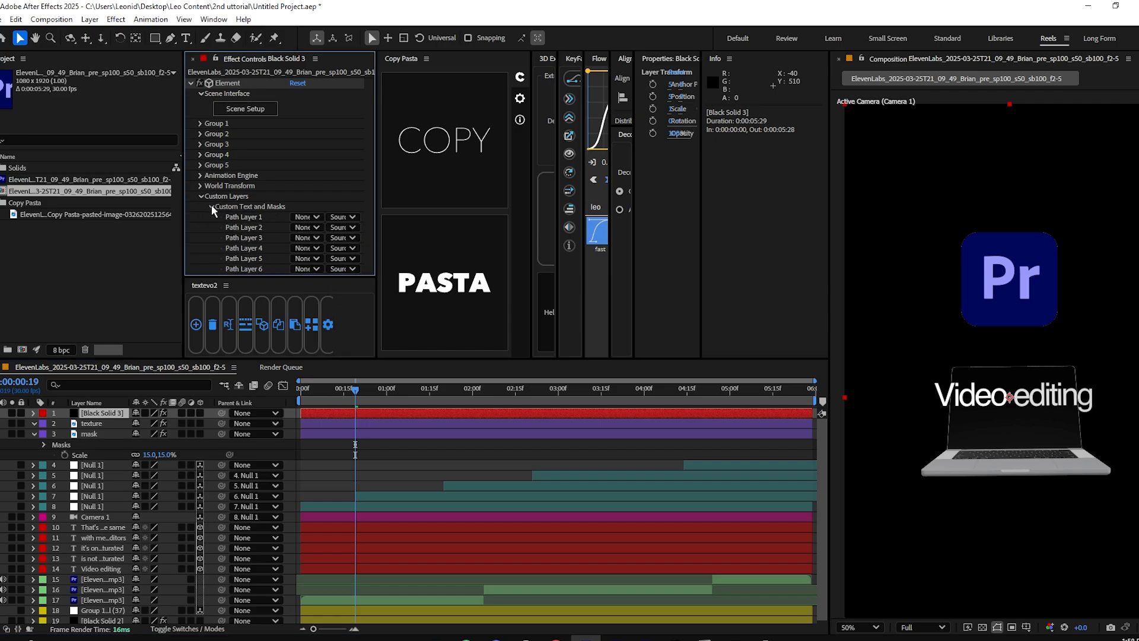
{"action": "left_click", "coordinate": [306, 217]}
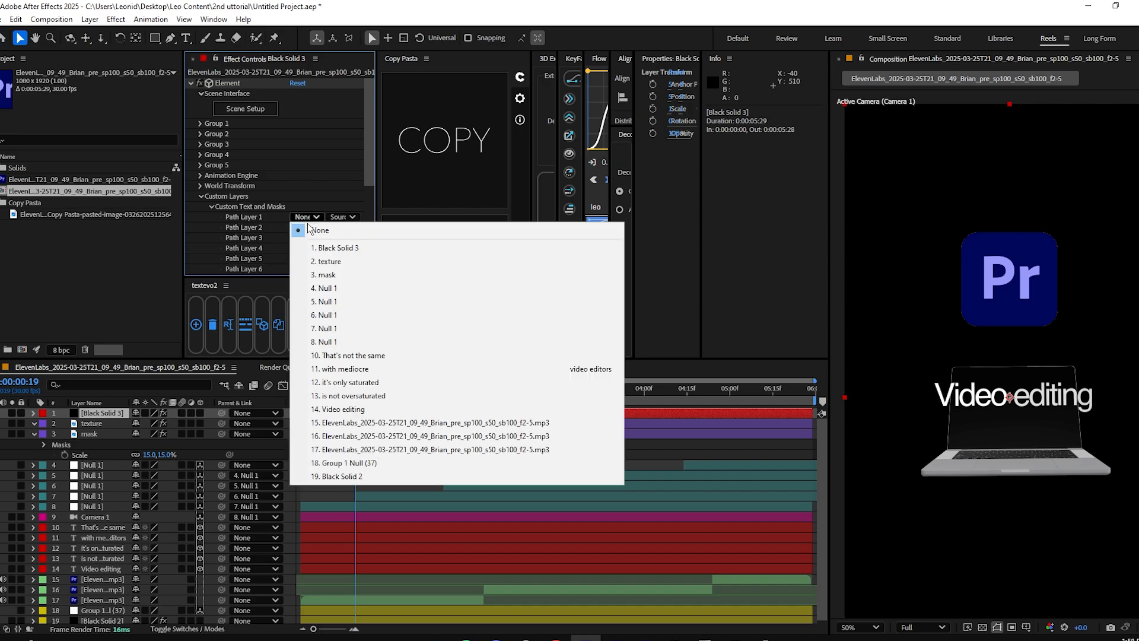
{"action": "left_click", "coordinate": [326, 275]}
Set Layer 1 of Element's Custom Texture Maps to the texture layer.
{"action": "scroll", "coordinate": [216, 233], "scroll_direction": "down", "scroll_amount": 6}
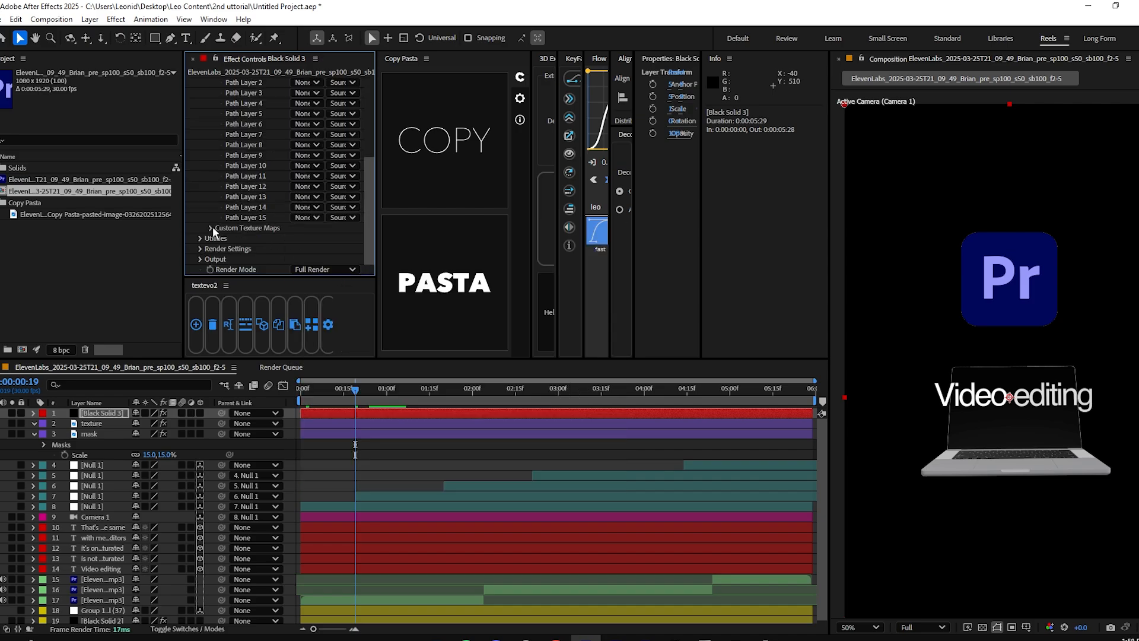
{"action": "scroll", "coordinate": [304, 119], "scroll_direction": "up", "scroll_amount": 4}
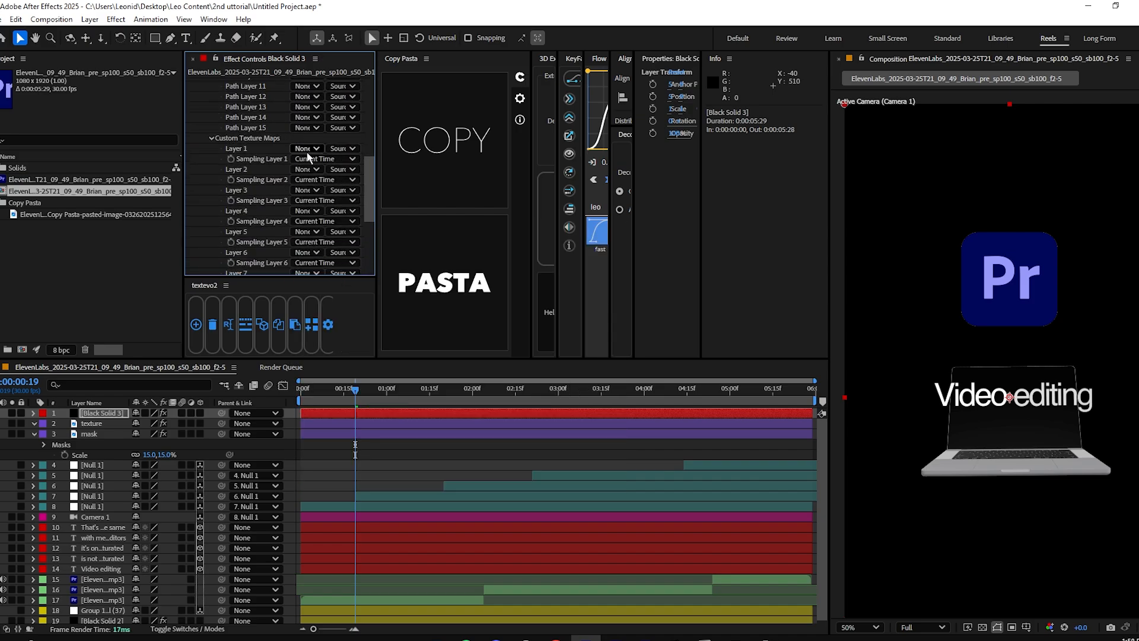
{"action": "left_click", "coordinate": [306, 148]}
{"action": "left_click", "coordinate": [314, 181]}
{"action": "scroll", "coordinate": [244, 124], "scroll_direction": "up", "scroll_amount": 10}
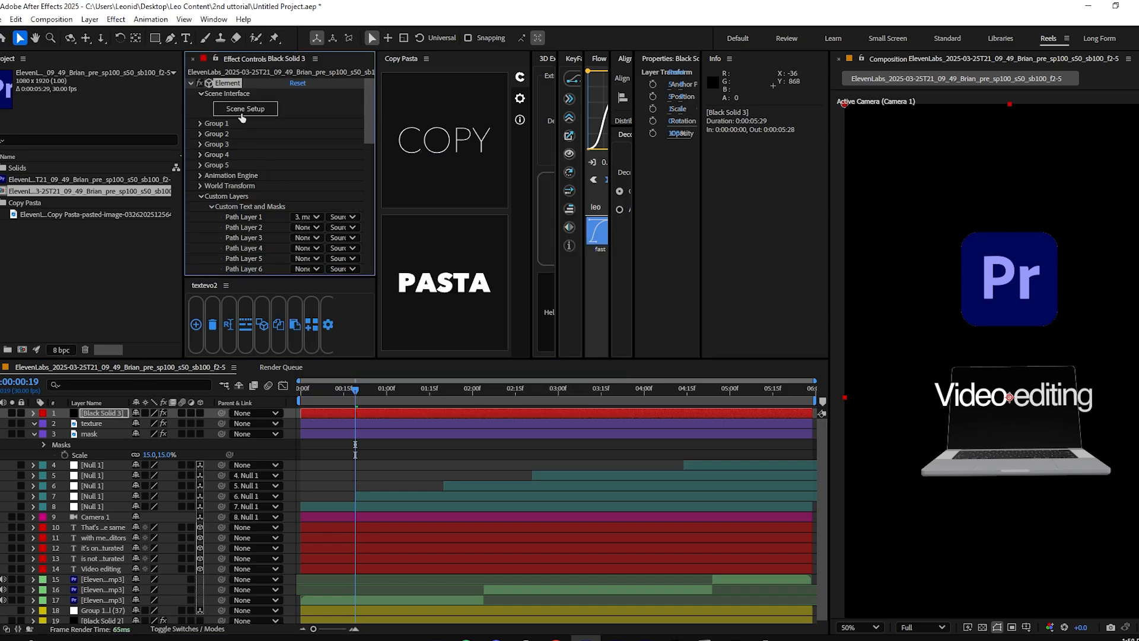
In Element's scene setup, assign Custom Layer 1 as the Diffuse texture of the extrusion model's Bevel 1 material.
{"action": "left_click", "coordinate": [242, 109]}
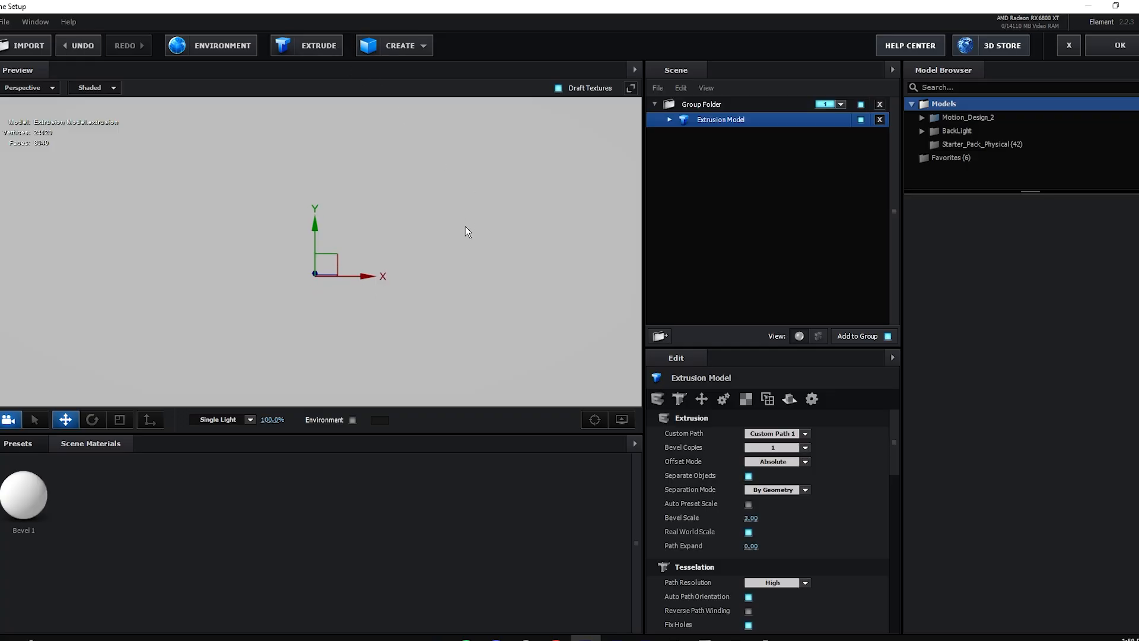
{"action": "left_click_drag", "start_coordinate": [437, 228], "coordinate": [584, 237]}
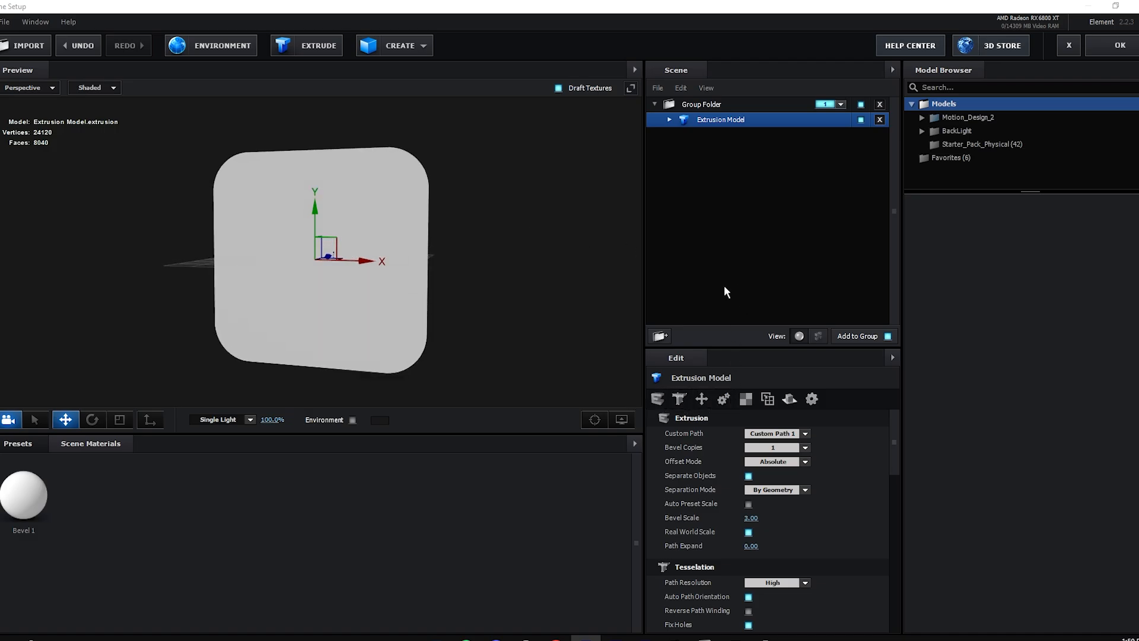
{"action": "left_click", "coordinate": [669, 119]}
{"action": "left_click", "coordinate": [715, 135]}
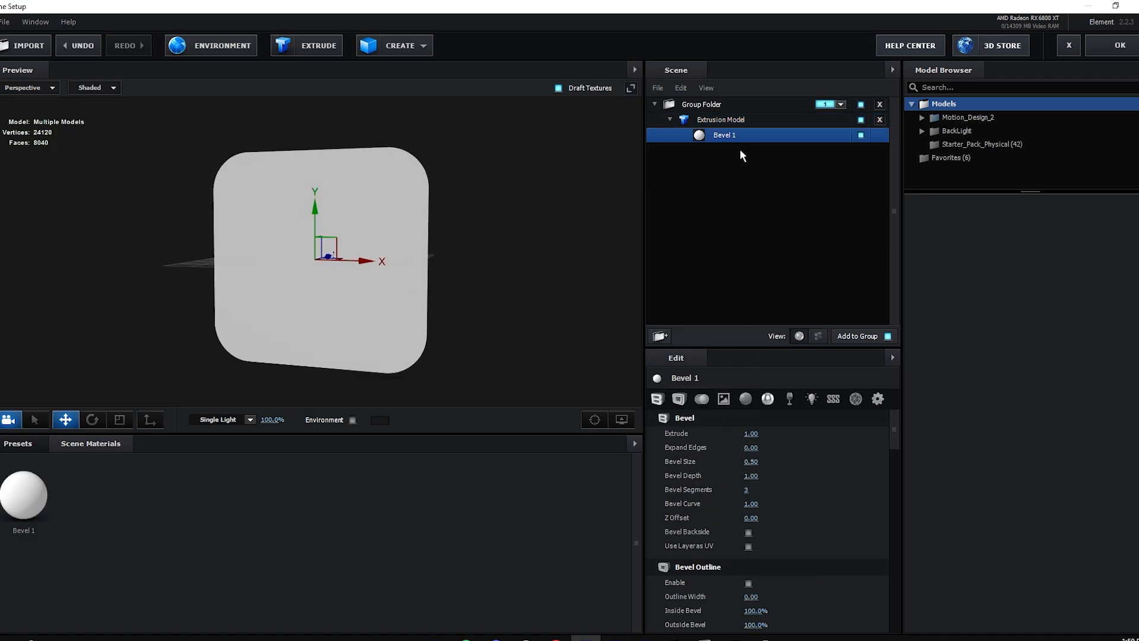
{"action": "left_click", "coordinate": [724, 398]}
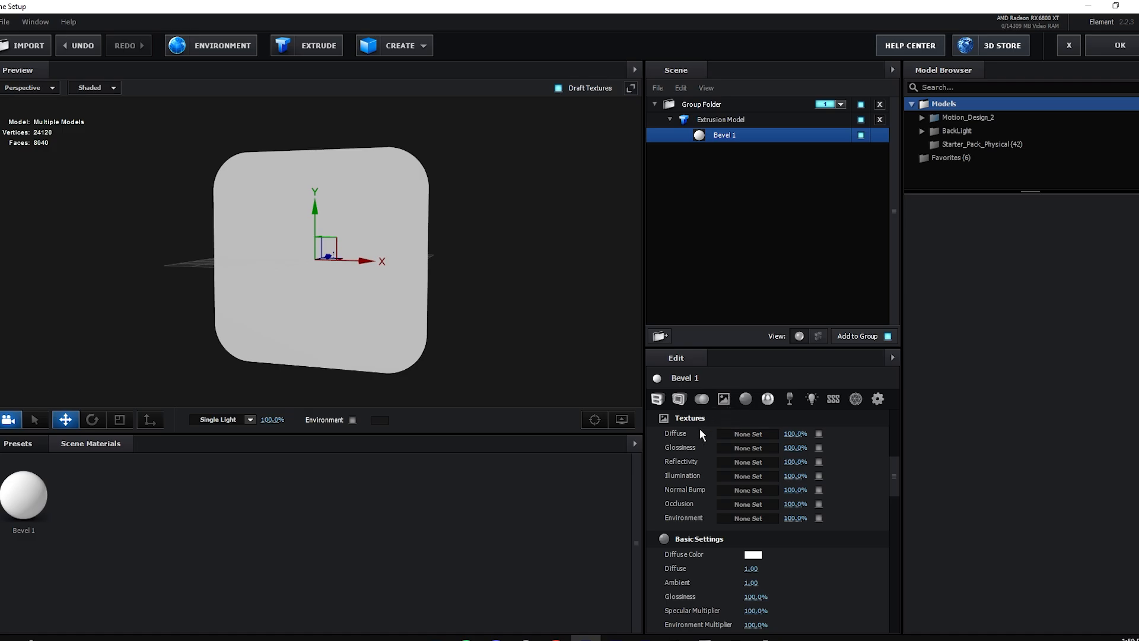
{"action": "left_click", "coordinate": [744, 435]}
{"action": "left_click", "coordinate": [835, 375]}
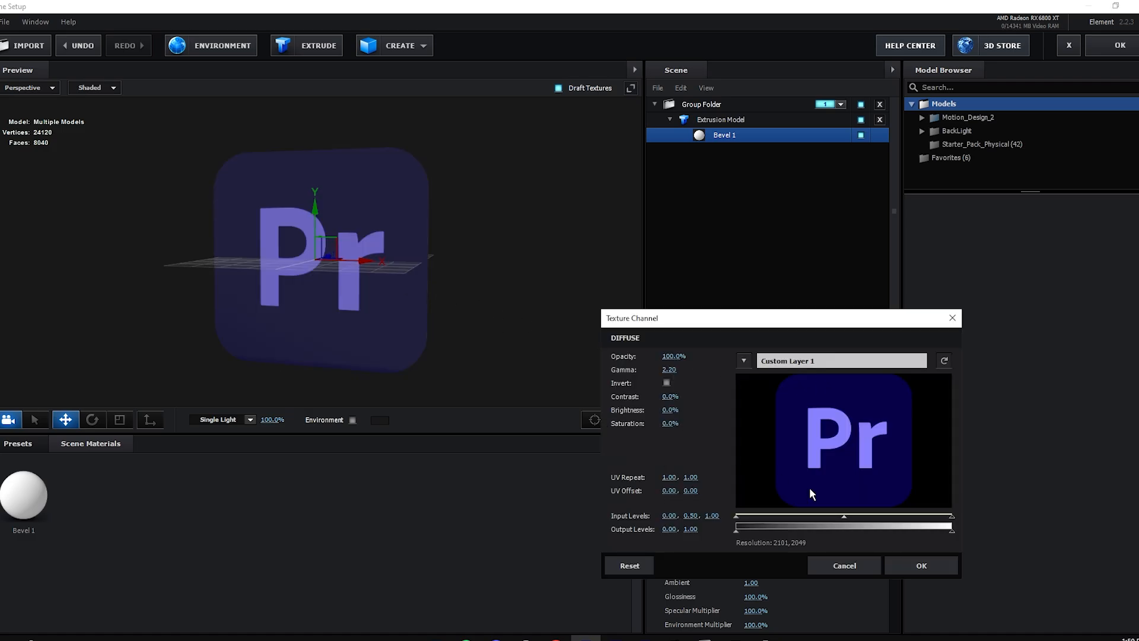
{"action": "left_click", "coordinate": [902, 565]}
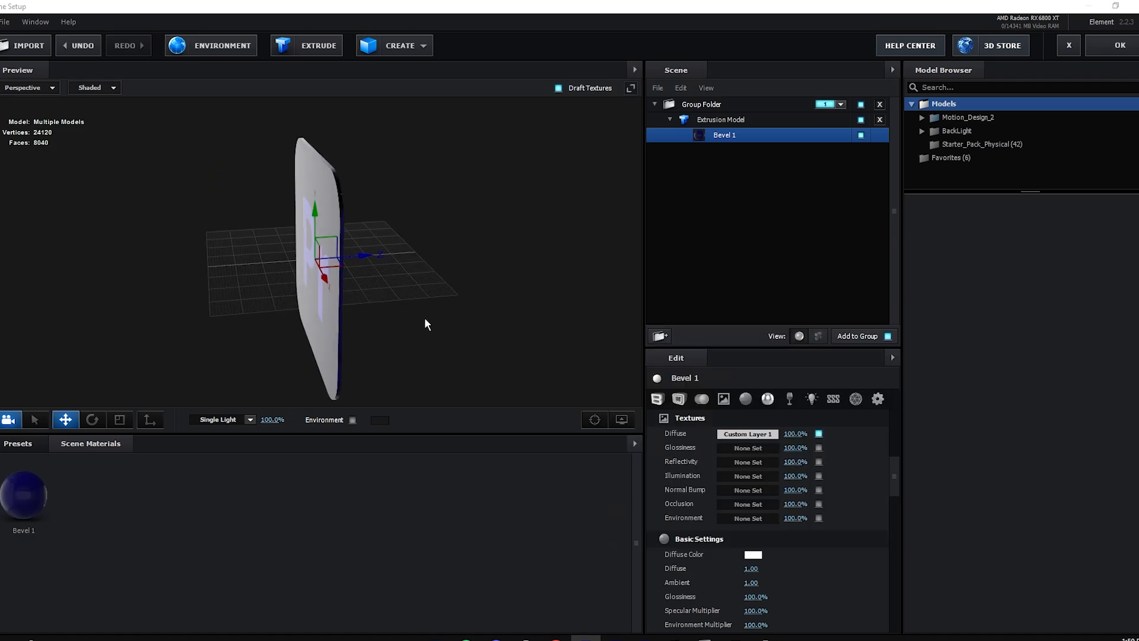
Set Bevel 1's Extrude value to 6.56 and apply the scene back to the composition.
{"action": "left_click", "coordinate": [679, 121]}
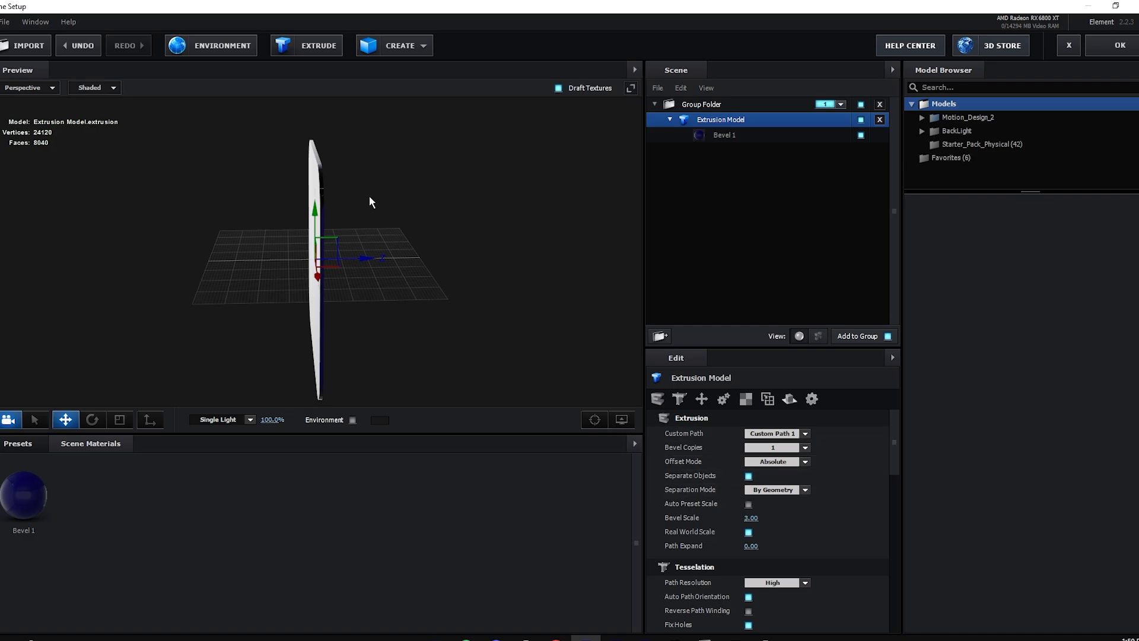
{"action": "left_click_drag", "start_coordinate": [369, 202], "coordinate": [453, 190]}
{"action": "left_click", "coordinate": [679, 399]}
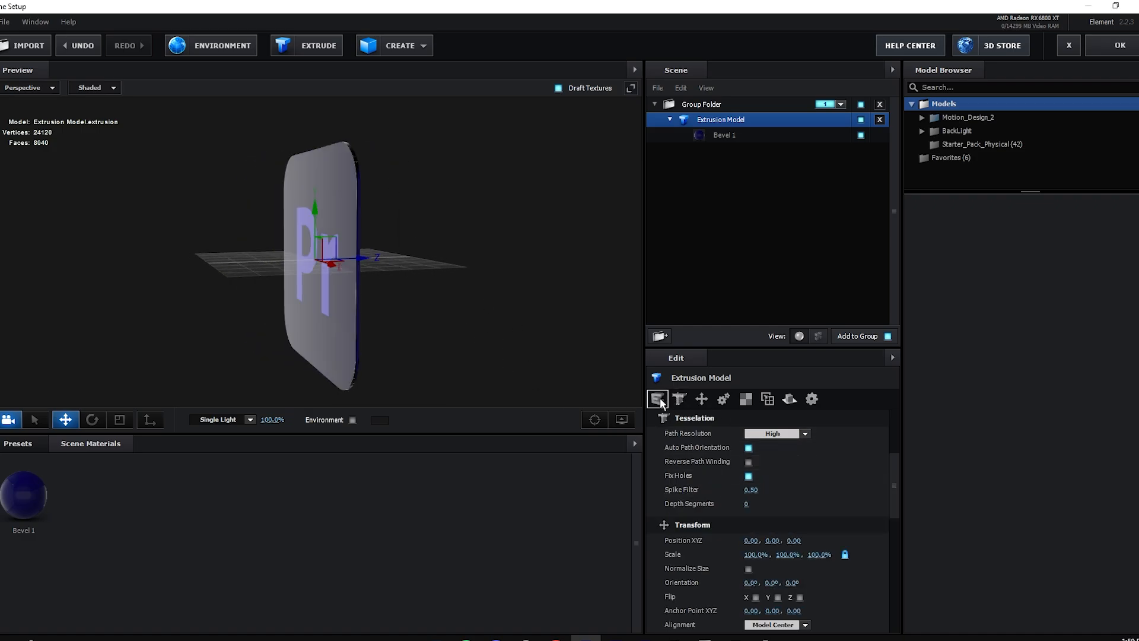
{"action": "left_click", "coordinate": [658, 399]}
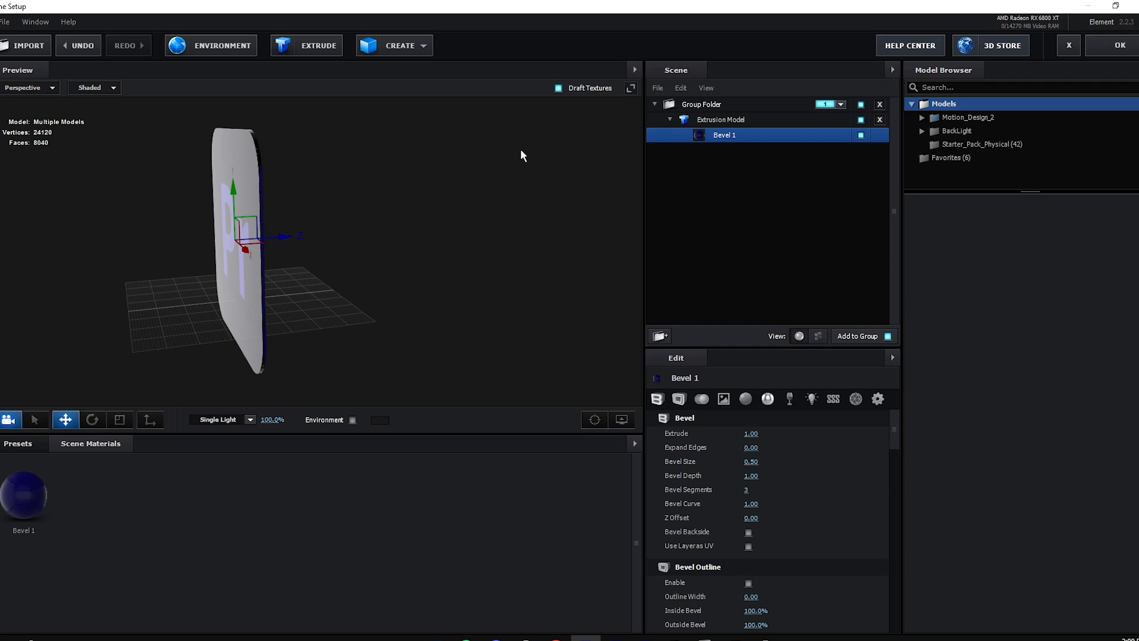
{"action": "left_click_drag", "start_coordinate": [521, 150], "coordinate": [630, 172]}
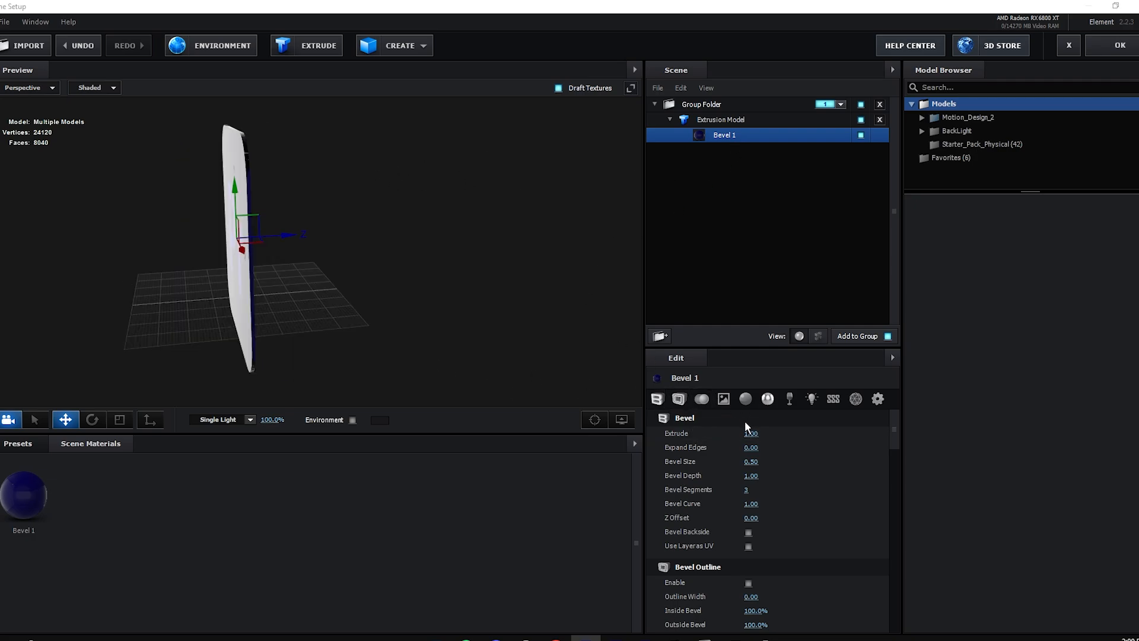
{"action": "left_click", "coordinate": [751, 434]}
{"action": "type", "text": "6.56"}
{"action": "key", "text": "Return"}
{"action": "left_click_drag", "start_coordinate": [364, 298], "coordinate": [469, 295]}
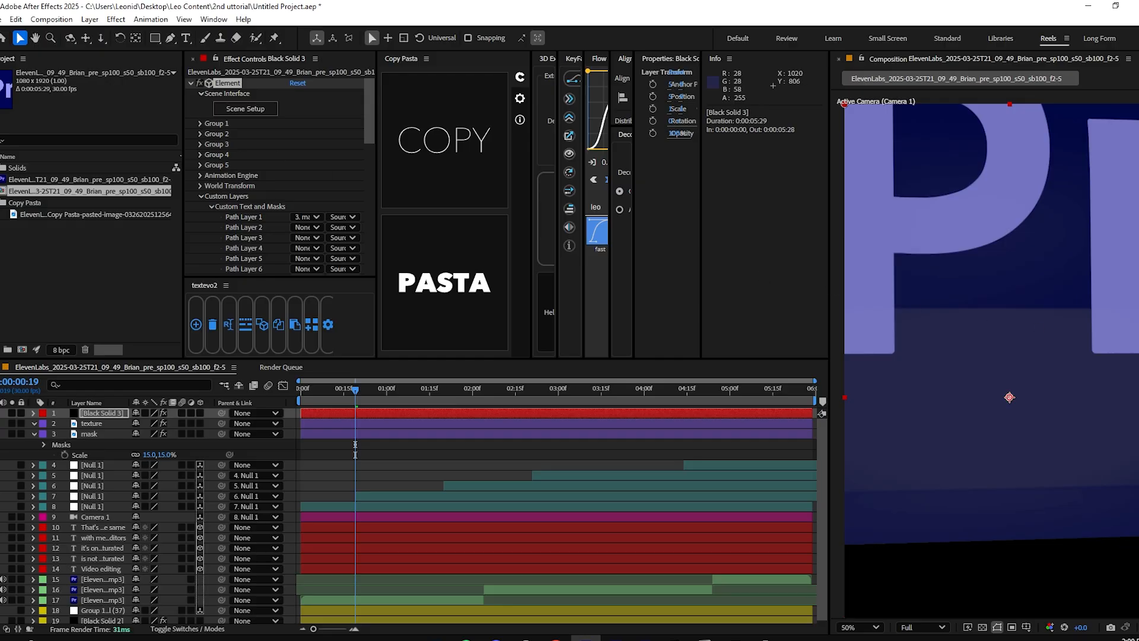
Create a group null for Group 1 of the Element effect on Black Solid 3.
{"action": "left_click", "coordinate": [215, 423]}
{"action": "left_click", "coordinate": [371, 439], "text": "shift"}
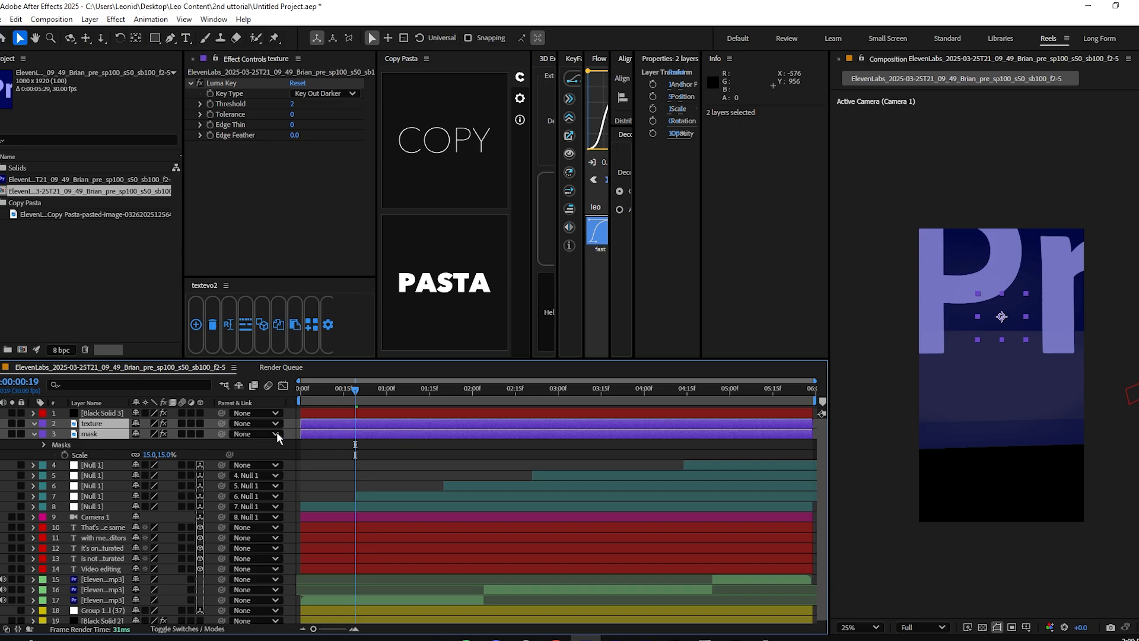
{"action": "left_click", "coordinate": [356, 443]}
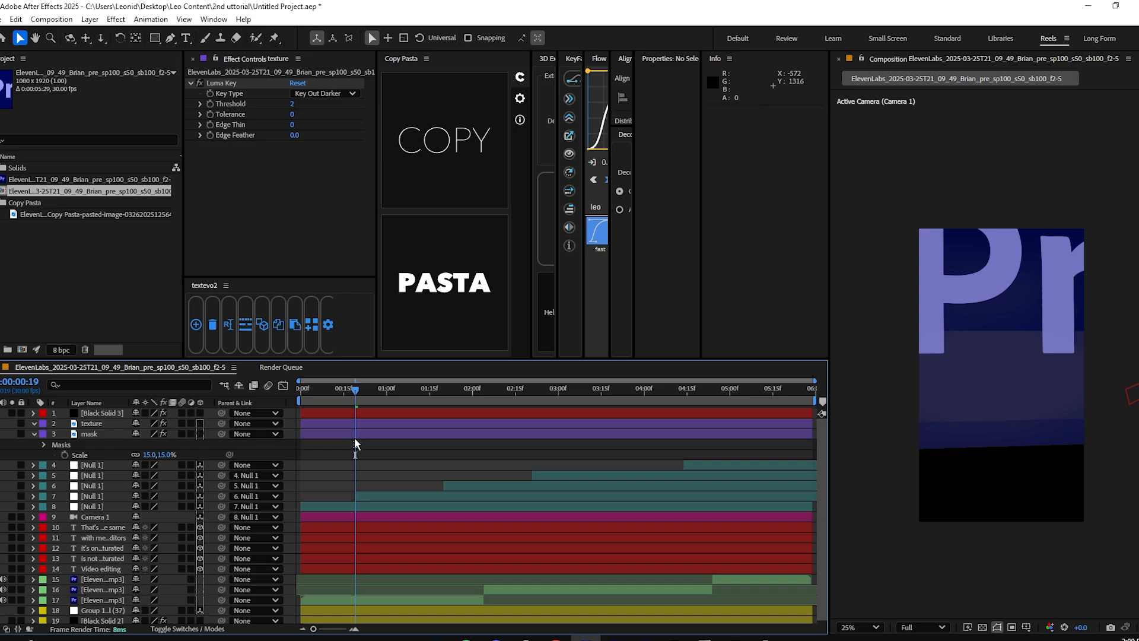
{"action": "left_click", "coordinate": [383, 414]}
{"action": "left_click", "coordinate": [221, 197]}
{"action": "left_click", "coordinate": [258, 213]}
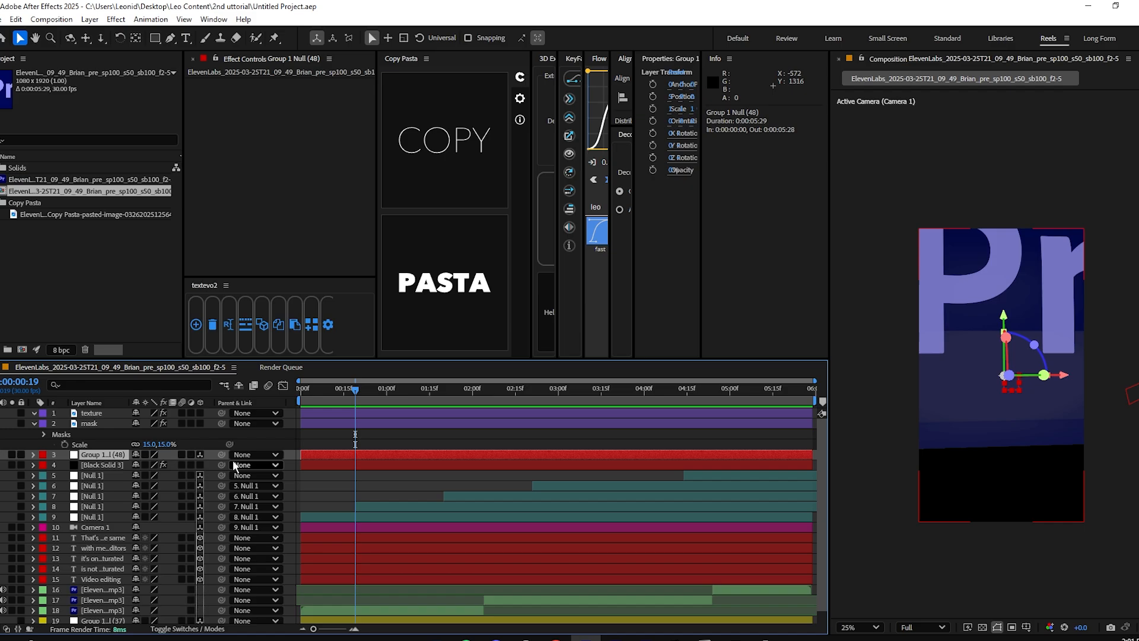
Move the new group null and Black Solid 3 beneath the audio layers in the layer stack.
{"action": "left_click", "coordinate": [102, 465], "text": "shift"}
{"action": "left_click_drag", "start_coordinate": [102, 465], "coordinate": [107, 611]}
{"action": "scroll", "coordinate": [359, 480], "scroll_direction": "up", "scroll_amount": 1}
Set the Scale of the Premiere Pro icon's group null to 15%.
{"action": "left_click", "coordinate": [210, 601]}
{"action": "key", "text": "s"}
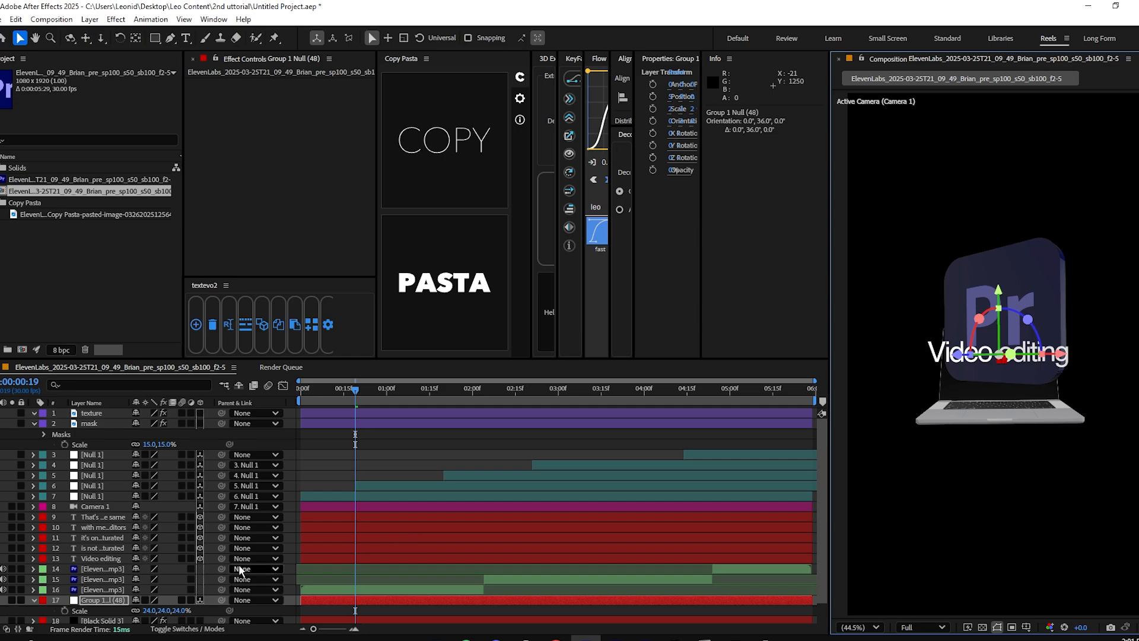
{"action": "left_click", "coordinate": [153, 611]}
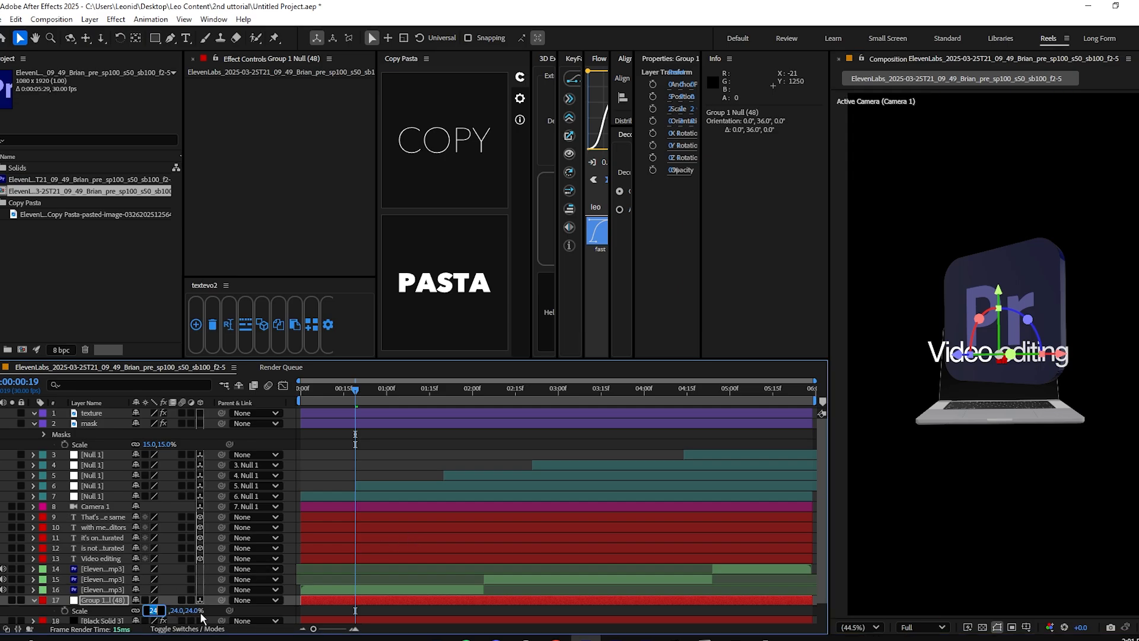
{"action": "type", "text": "15.0,15.0,15.0"}
{"action": "key", "text": "Return"}
Reposition the Premiere Pro icon's null to 752, 593.2, 0, above the laptop, undoing the first placement that shifted its depth.
{"action": "left_click_drag", "start_coordinate": [958, 363], "coordinate": [1073, 249]}
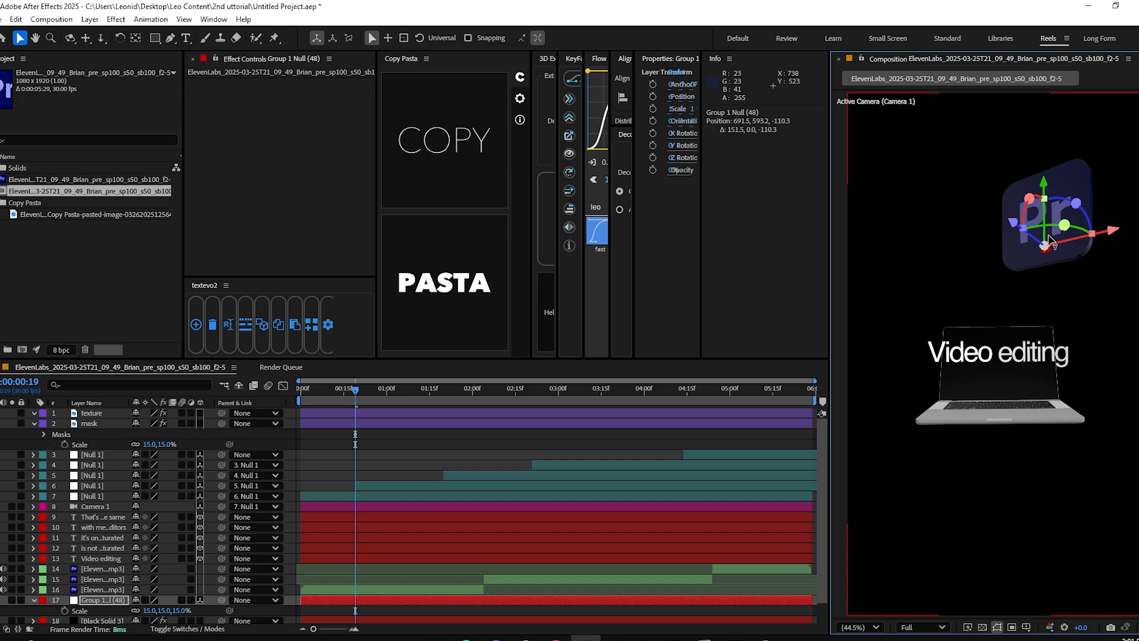
{"action": "key", "text": "ctrl+z"}
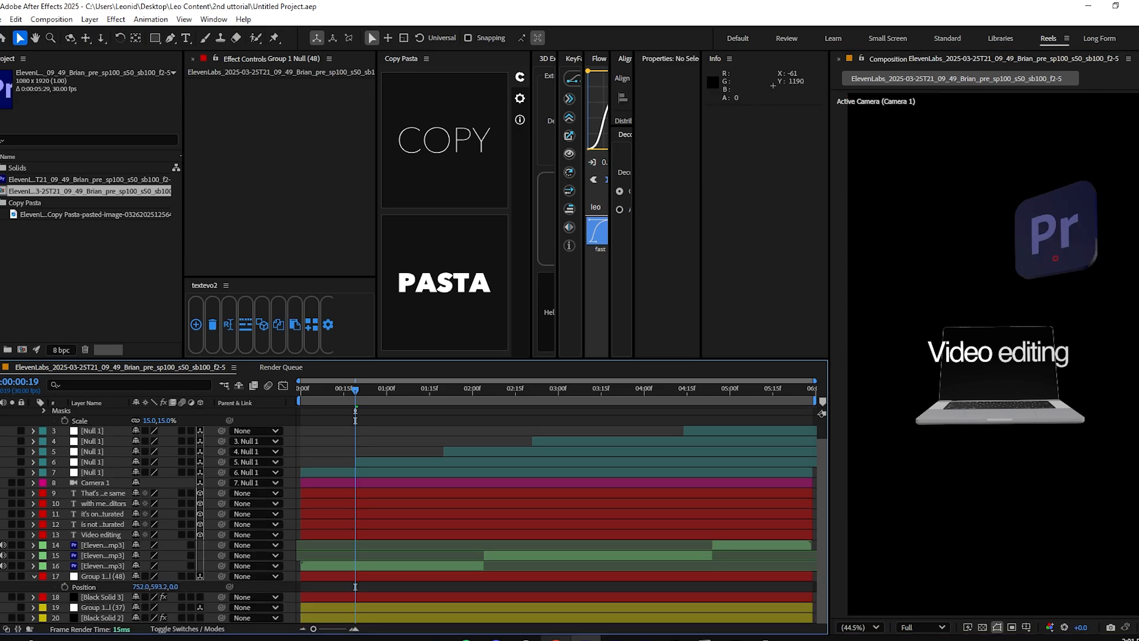
{"action": "mouse_move", "coordinate": [554, 637]}
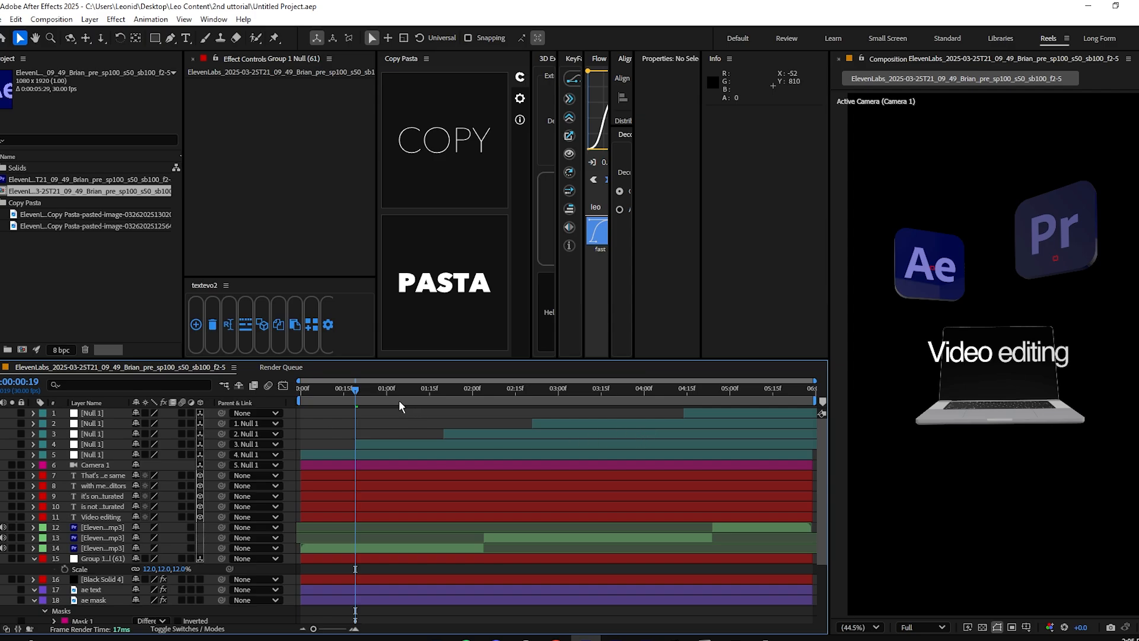
Copy Black Solid 2's two Opacity keyframes and paste them at 0:00:00:25 onto Black Solid 3 and Black Solid 4.
{"action": "key", "text": "space"}
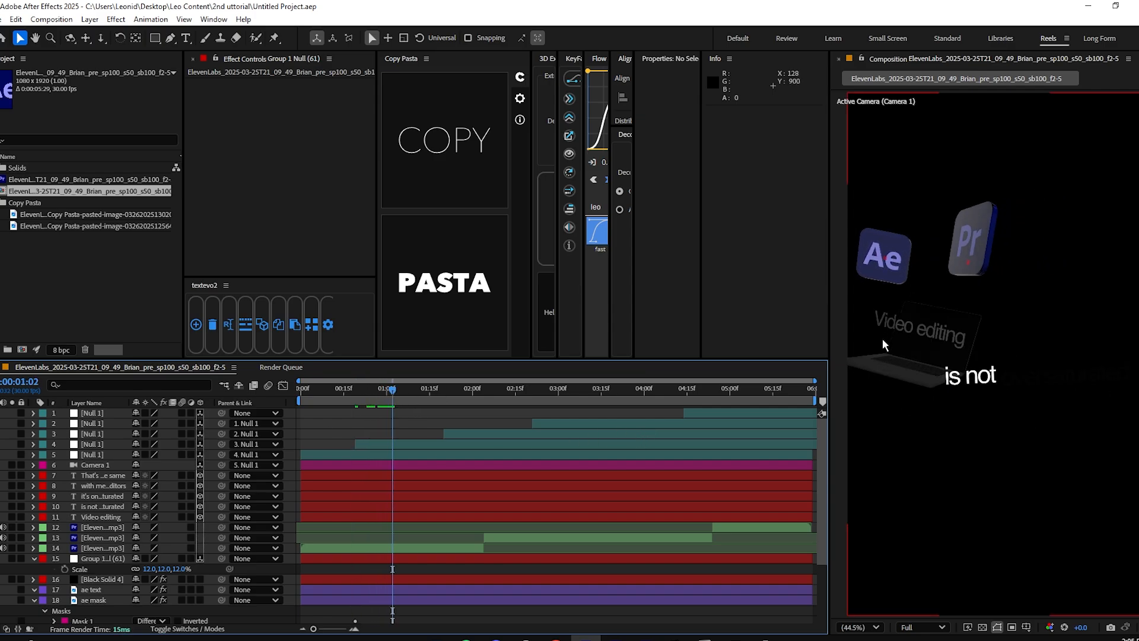
{"action": "scroll", "coordinate": [427, 542], "scroll_direction": "down", "scroll_amount": 3}
{"action": "left_click", "coordinate": [119, 617]}
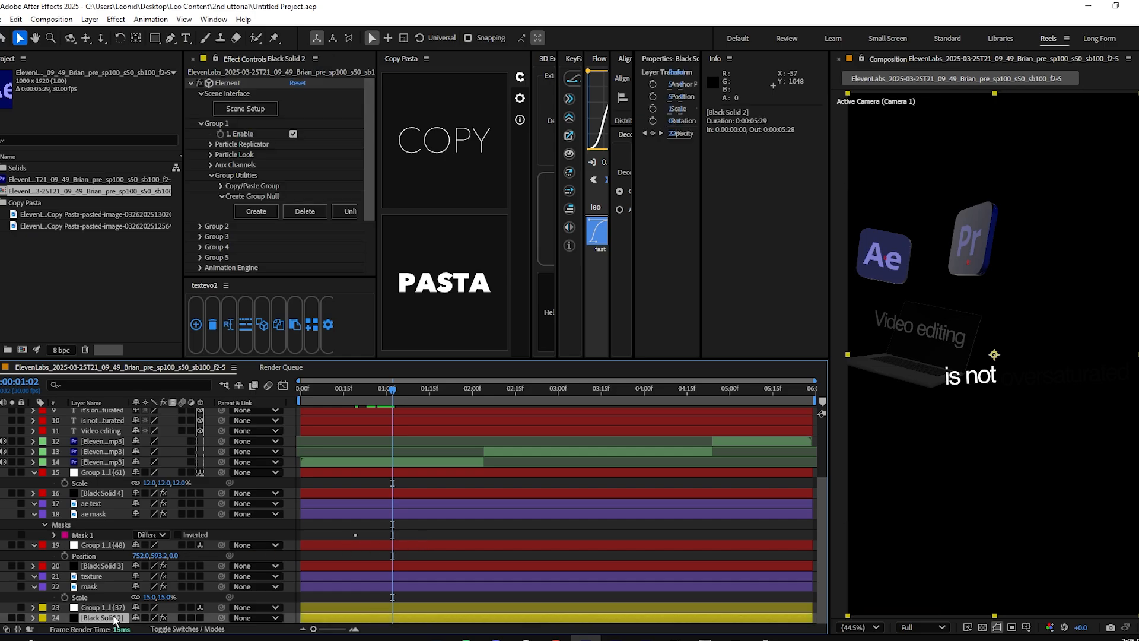
{"action": "key", "text": "u"}
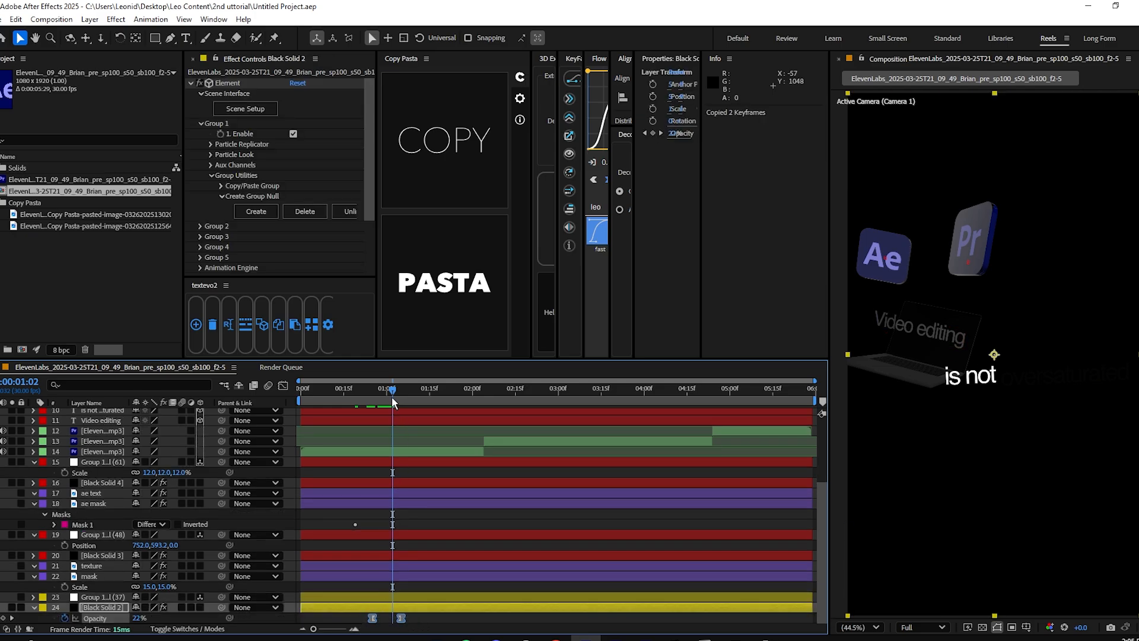
{"action": "key", "text": "j"}
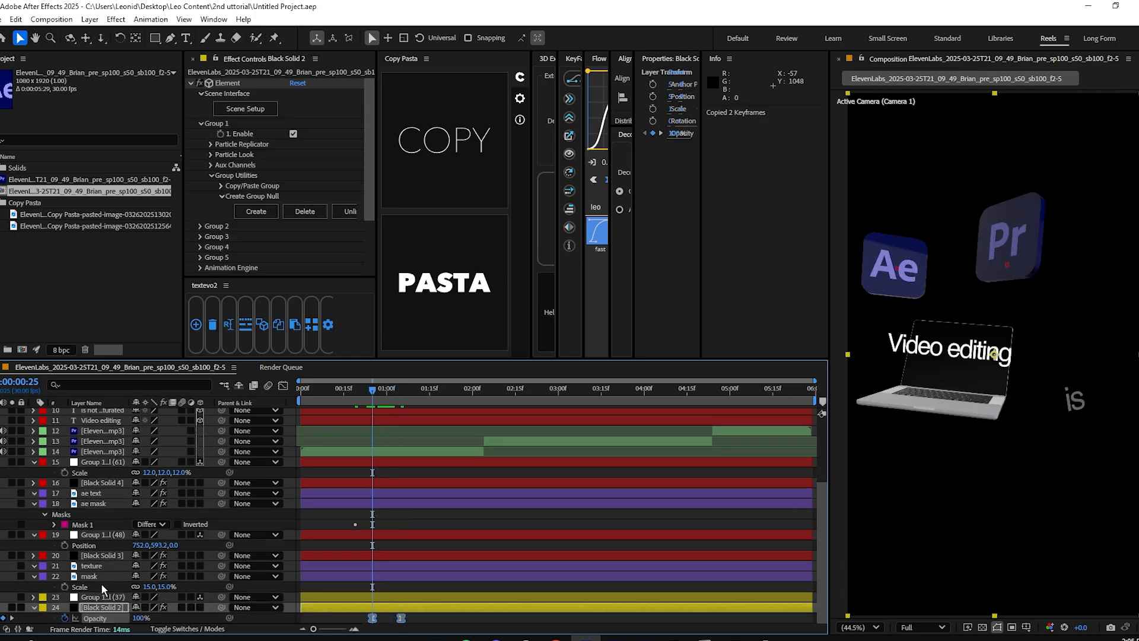
{"action": "left_click", "coordinate": [110, 555]}
{"action": "left_click", "coordinate": [108, 484], "text": "ctrl"}
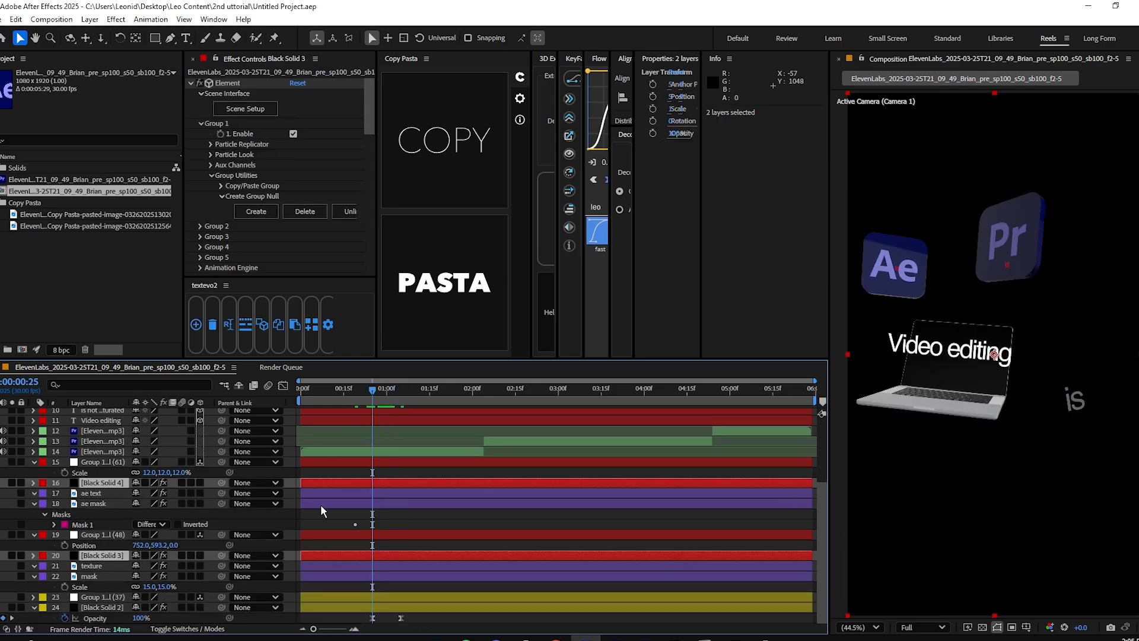
{"action": "key", "text": "ctrl+v"}
Keyframe the Ae icon's null from Position -120, 630, 0 and Orientation 0°, 60.4°, 0° at the first frame to its existing pose at 0:00:00:19.
{"action": "mouse_move", "coordinate": [372, 389]}
{"action": "left_mouse_down"}
{"action": "mouse_move", "coordinate": [412, 389]}
{"action": "mouse_move", "coordinate": [354, 388]}
{"action": "left_mouse_up"}
{"action": "scroll", "coordinate": [364, 386], "scroll_direction": "up", "scroll_amount": 3}
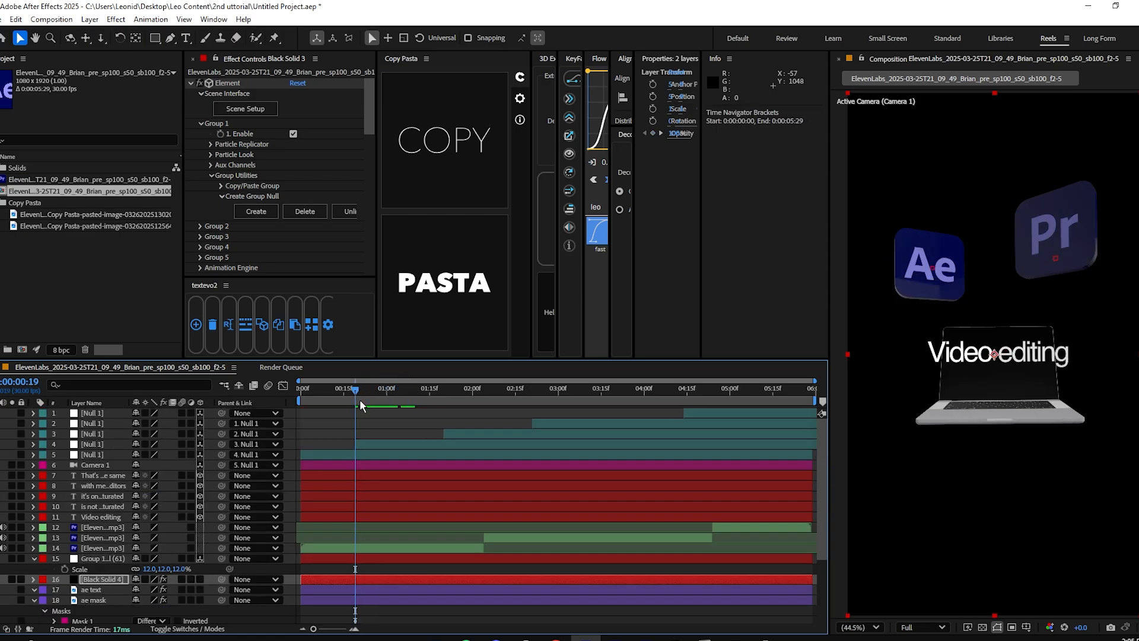
{"action": "scroll", "coordinate": [414, 540], "scroll_direction": "down", "scroll_amount": 2}
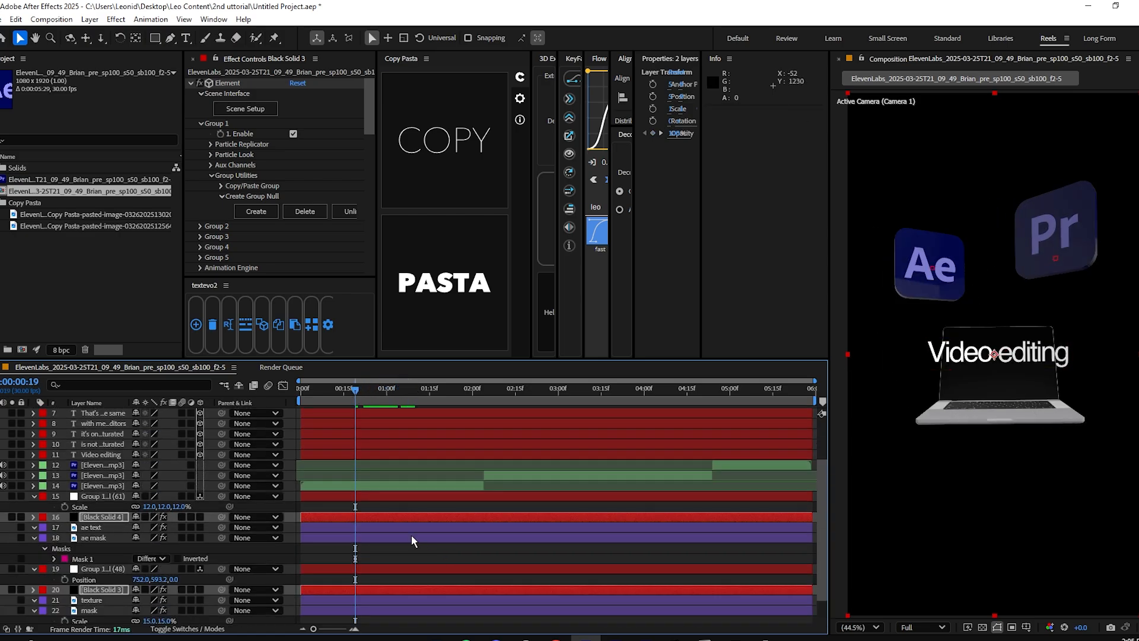
{"action": "left_click", "coordinate": [212, 495]}
{"action": "key", "text": "r"}
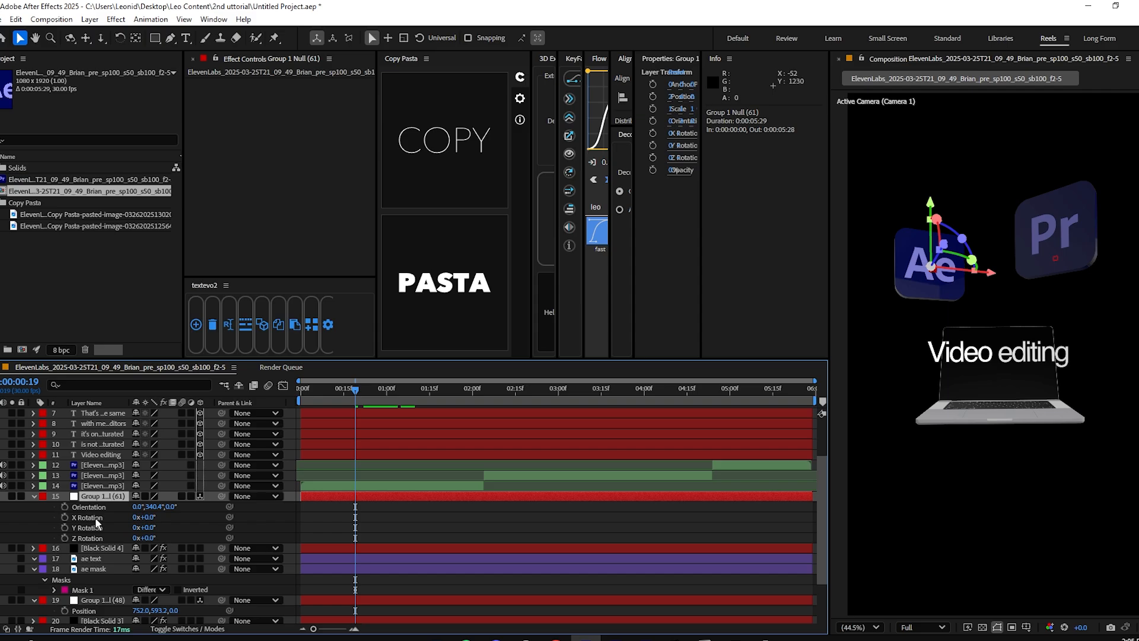
{"action": "key", "text": "alt+shift+p"}
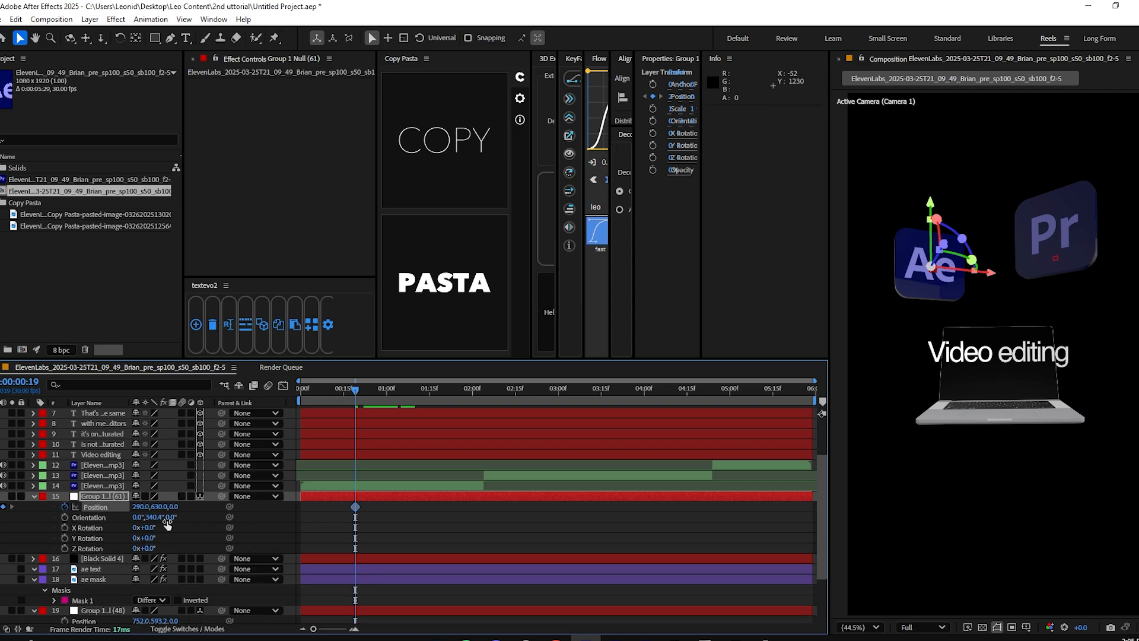
{"action": "left_click", "coordinate": [65, 517]}
{"action": "left_click", "coordinate": [335, 528]}
{"action": "key", "text": "Home"}
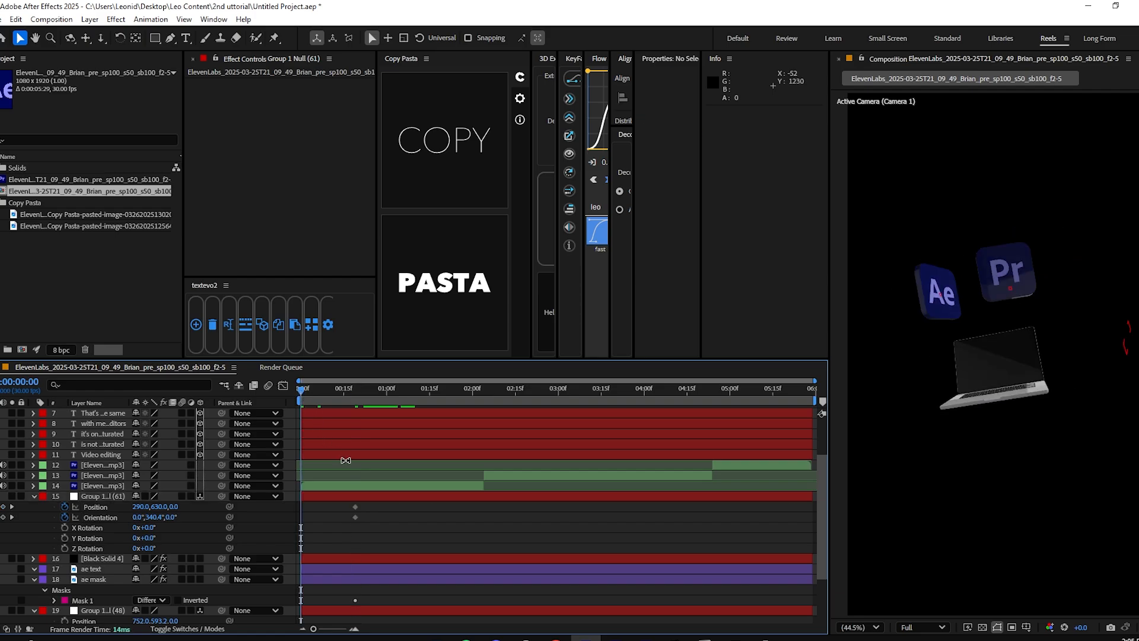
{"action": "left_click_drag", "start_coordinate": [153, 521], "coordinate": [153, 517]}
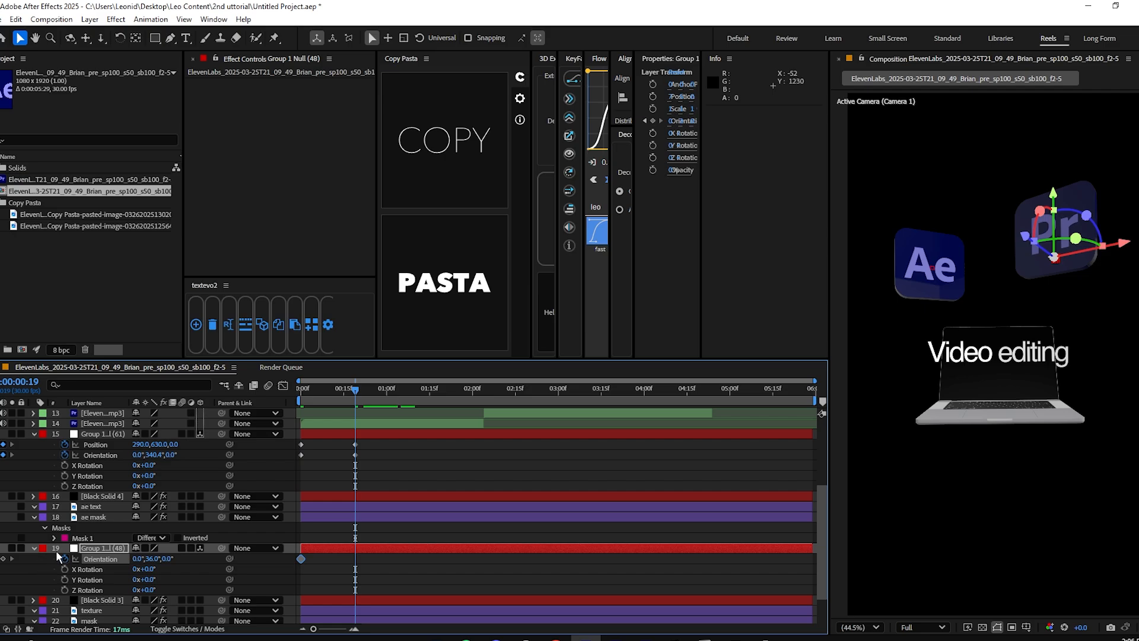
Keyframe the Pr icon's null from Position 1532, 593.2, 0 and Orientation 40°, 136°, 70° at the first frame to its existing pose at 0:00:00:19.
{"action": "key", "text": "alt+shift+p"}
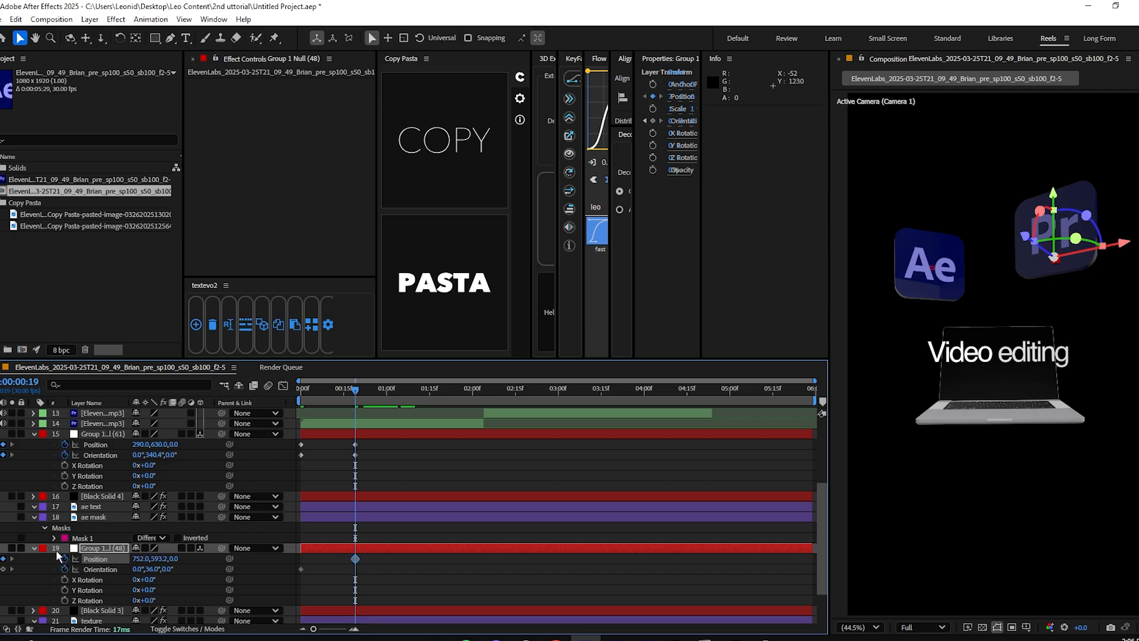
{"action": "key", "text": "u"}
{"action": "key", "text": "u"}
{"action": "key", "text": "u"}
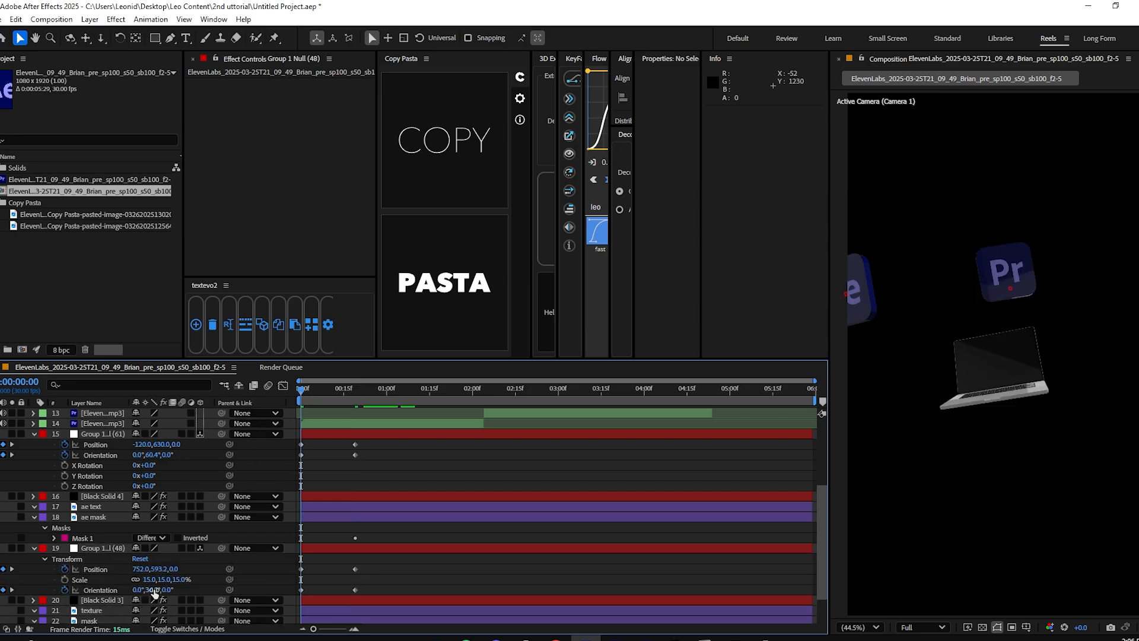
{"action": "left_click", "coordinate": [151, 590]}
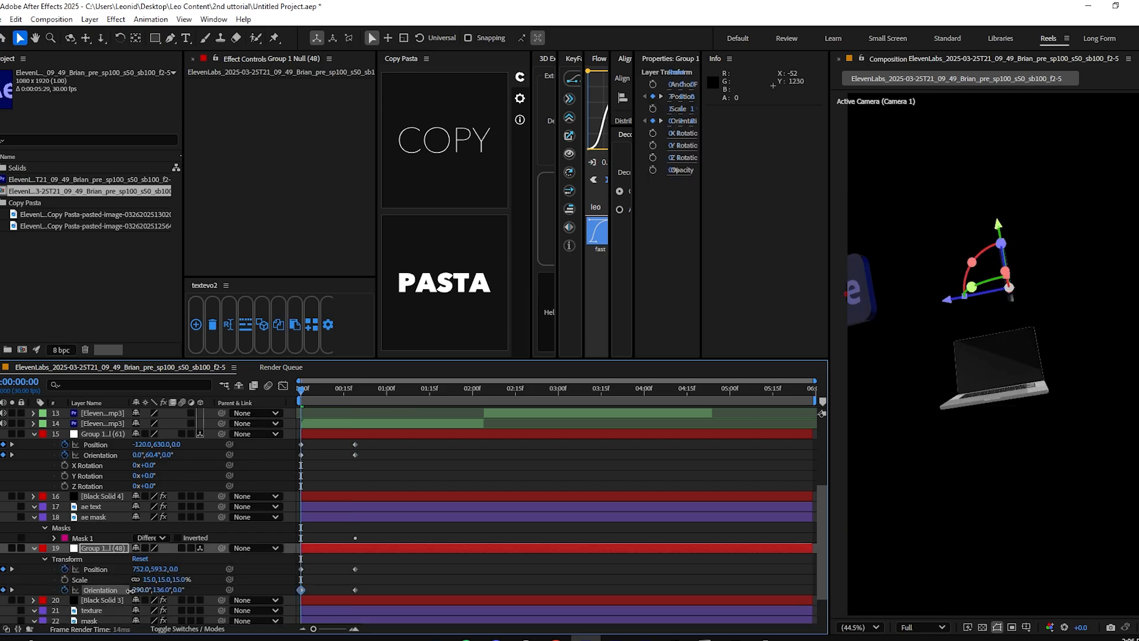
{"action": "left_click_drag", "start_coordinate": [137, 591], "coordinate": [177, 591]}
Ease the Position and Orientation keyframes of both icon nulls, shape their speed curves to peak early, and preview the fly-in.
{"action": "left_click_drag", "start_coordinate": [204, 454], "coordinate": [269, 474]}
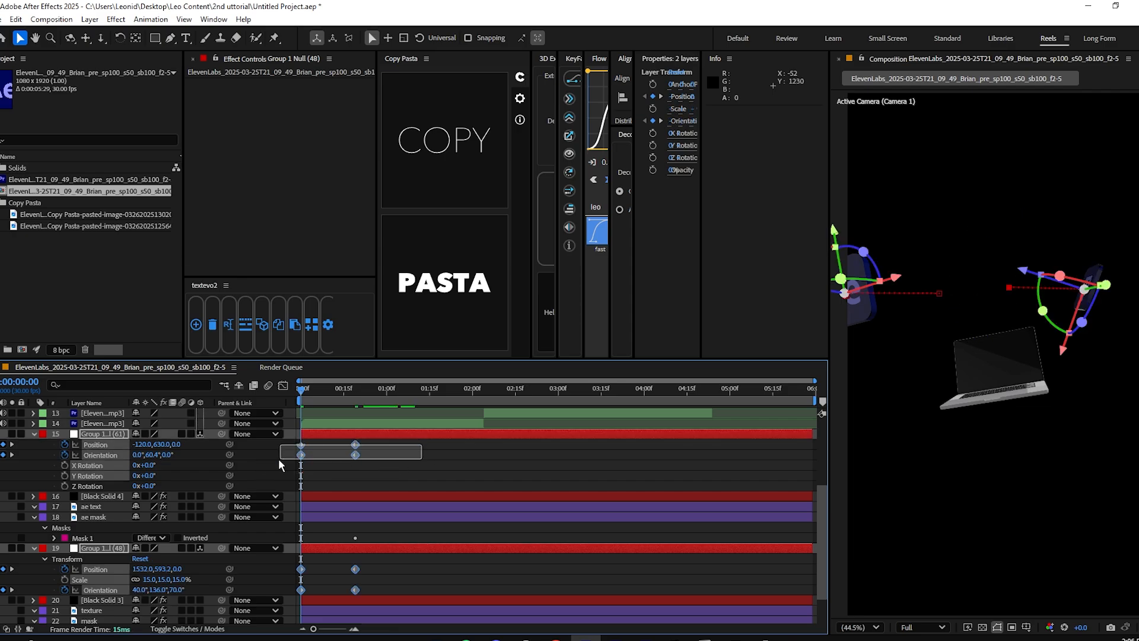
{"action": "left_click", "coordinate": [283, 386]}
{"action": "left_click_drag", "start_coordinate": [384, 519], "coordinate": [354, 598]}
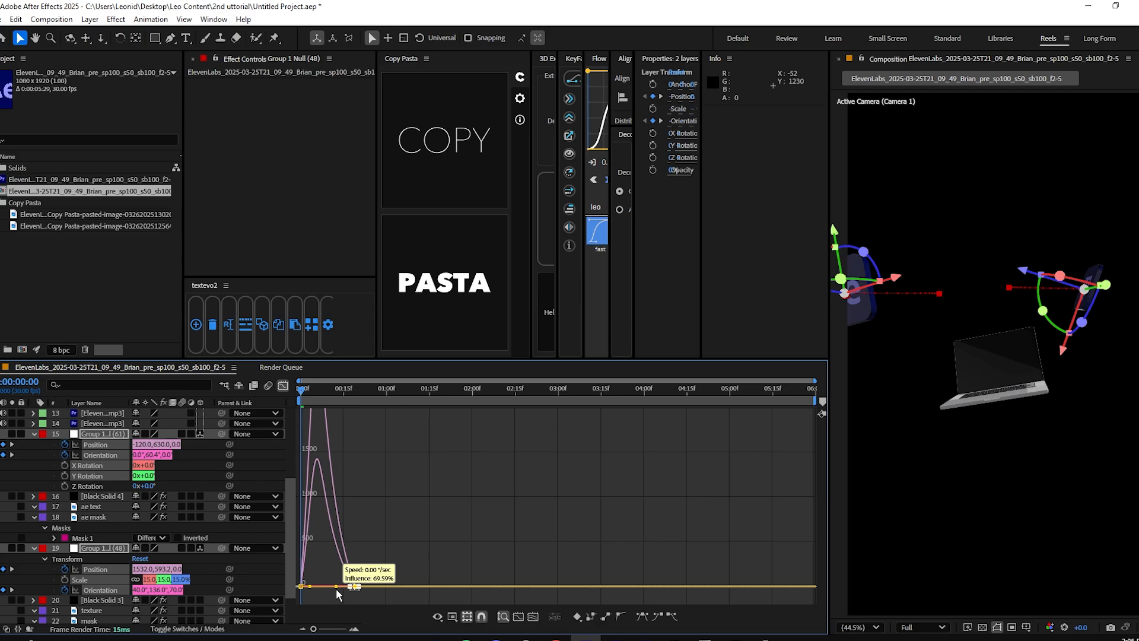
{"action": "key", "text": "F9"}
{"action": "left_click", "coordinate": [283, 386]}
{"action": "key", "text": "space"}
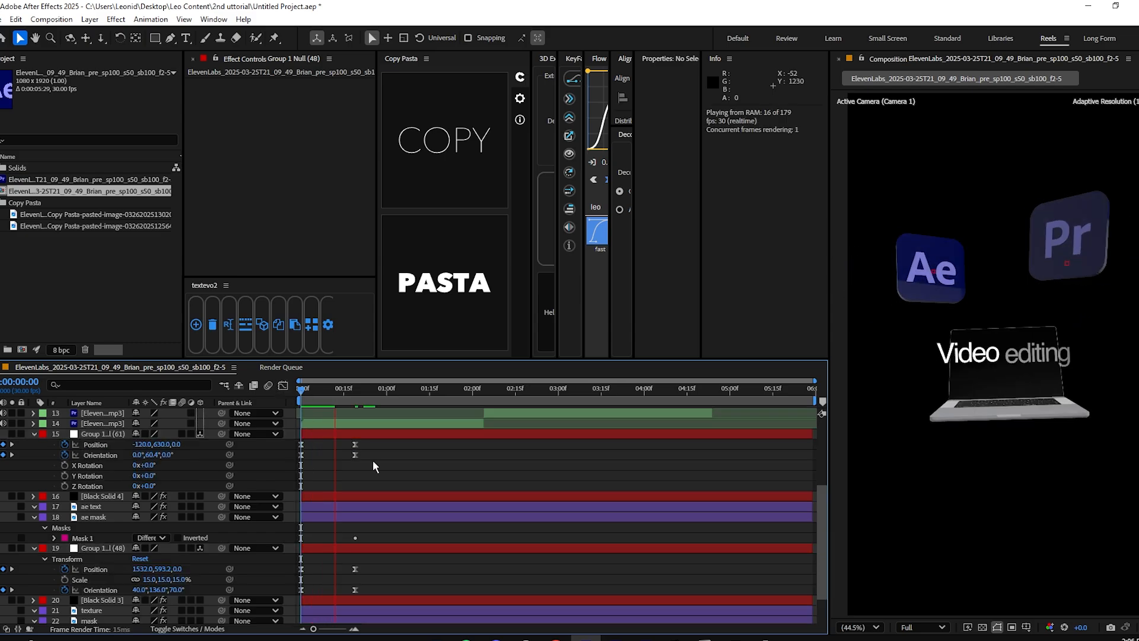
{"action": "key", "text": "space"}
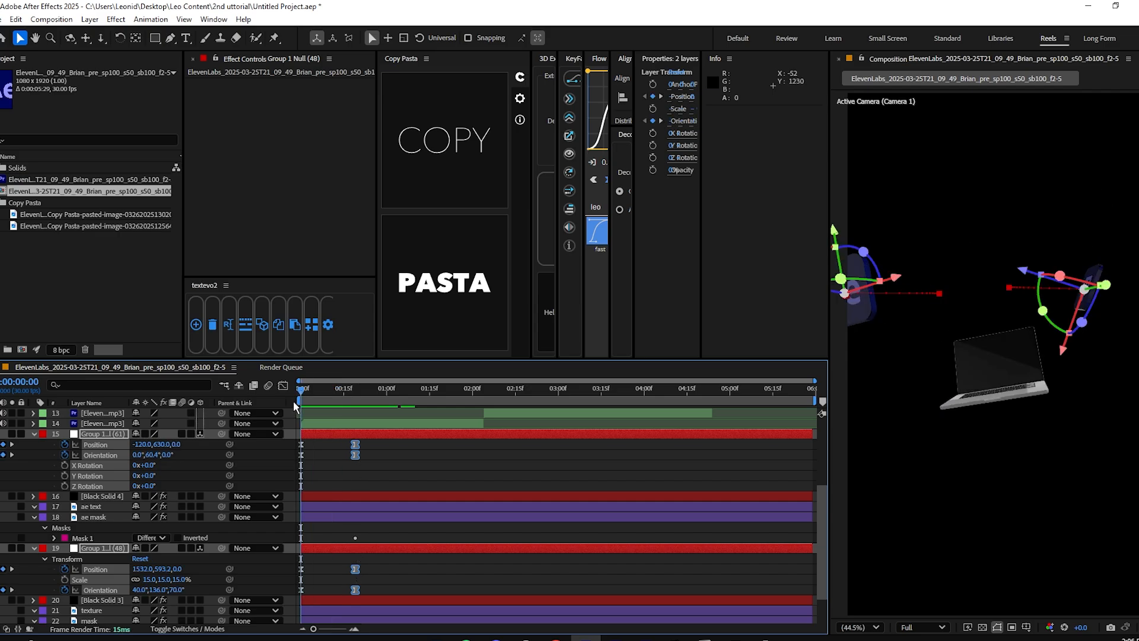
Shift the end keyframes of both icon nulls to 0:00:01:00 and lower the preview resolution to Third.
{"action": "key", "text": "shift+Page_Down"}
{"action": "key", "text": "shift+Page_Down"}
{"action": "left_click_drag", "start_coordinate": [373, 439], "coordinate": [414, 449]}
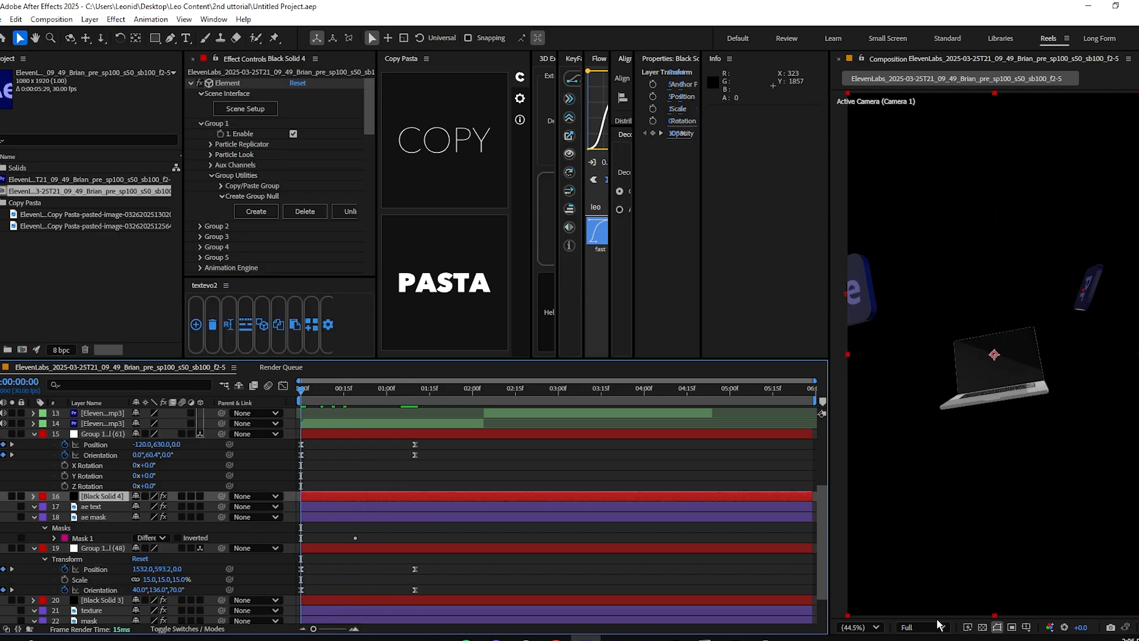
{"action": "left_click", "coordinate": [937, 626]}
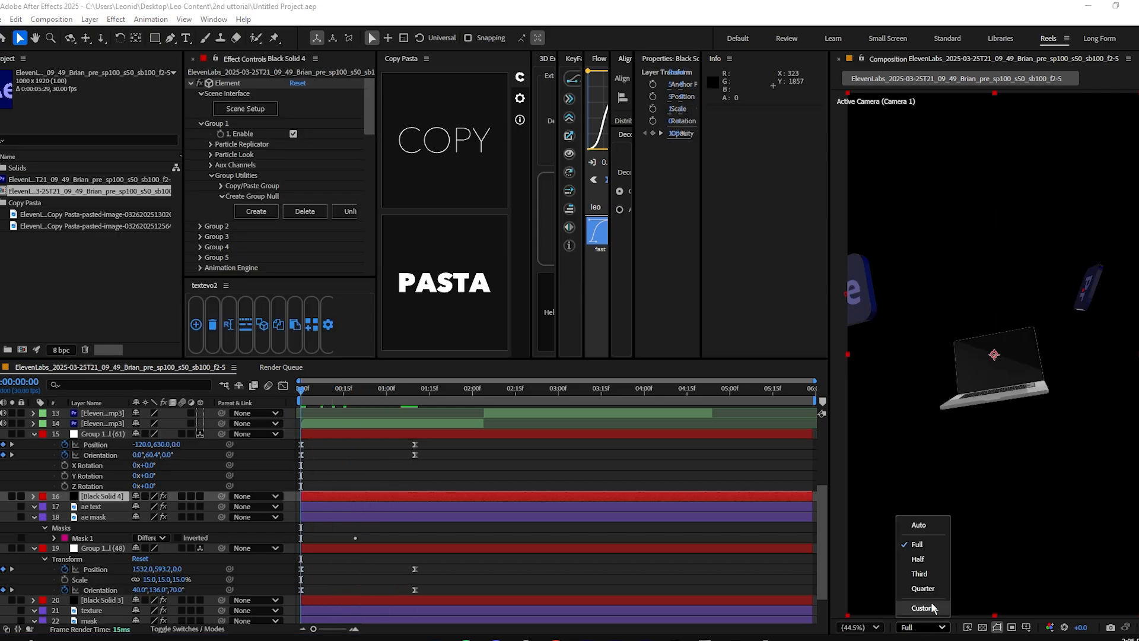
{"action": "left_click", "coordinate": [930, 573]}
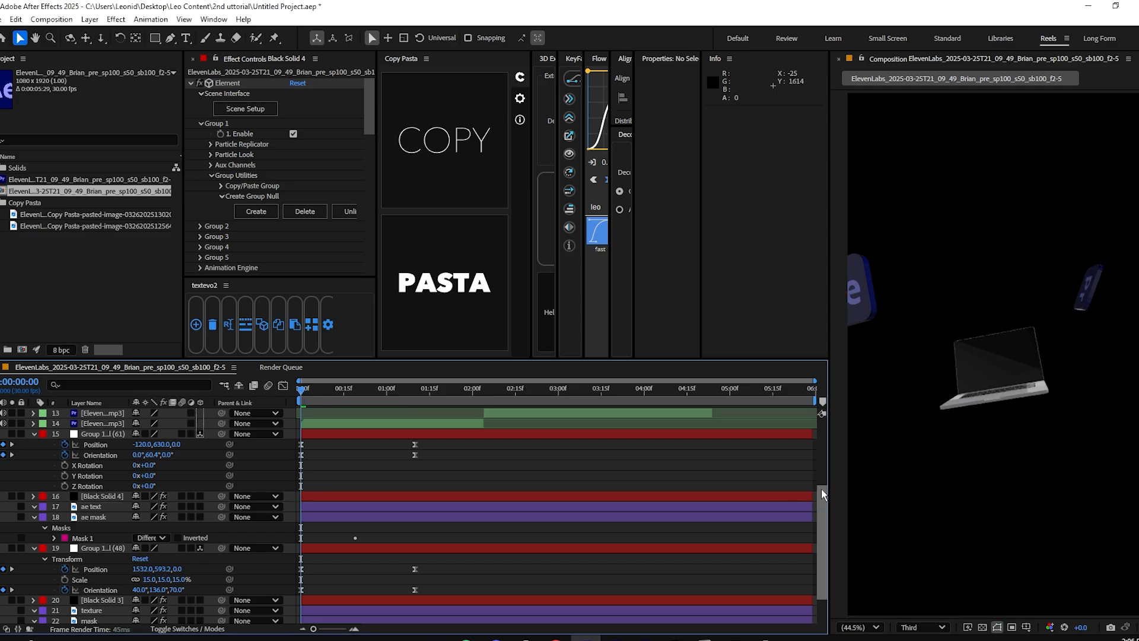
{"action": "key", "text": "space"}
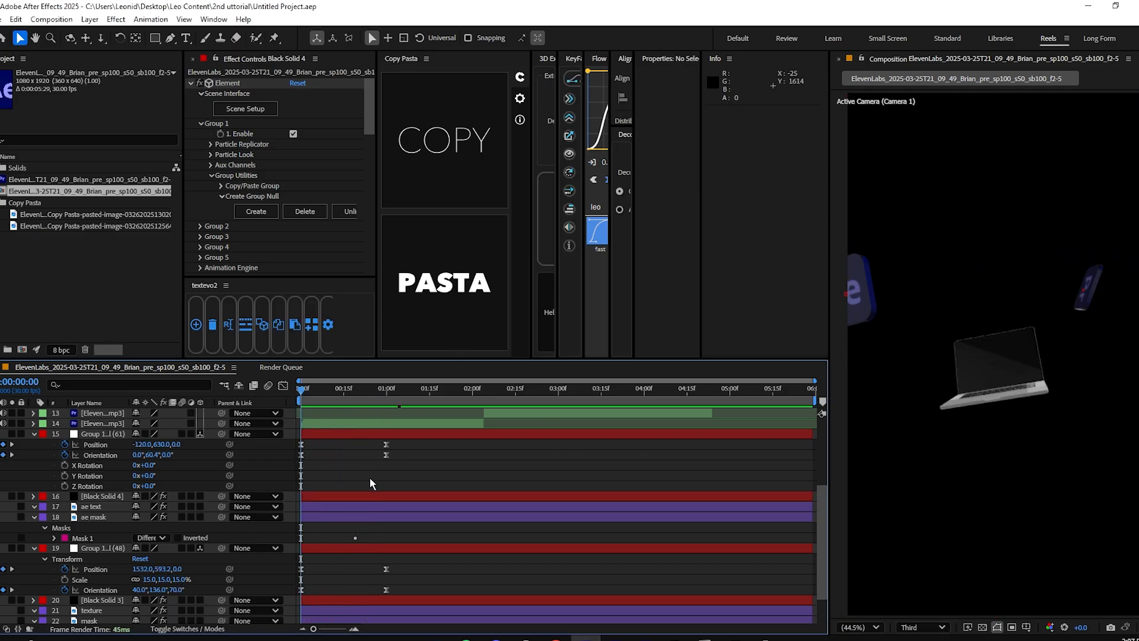
Keyframe Black Solid 4's Opacity at 0% on the first frame and 100% at 0:00:00:24, and paste the keyframes onto Black Solid 3.
{"action": "left_click", "coordinate": [352, 496]}
{"action": "key", "text": "t"}
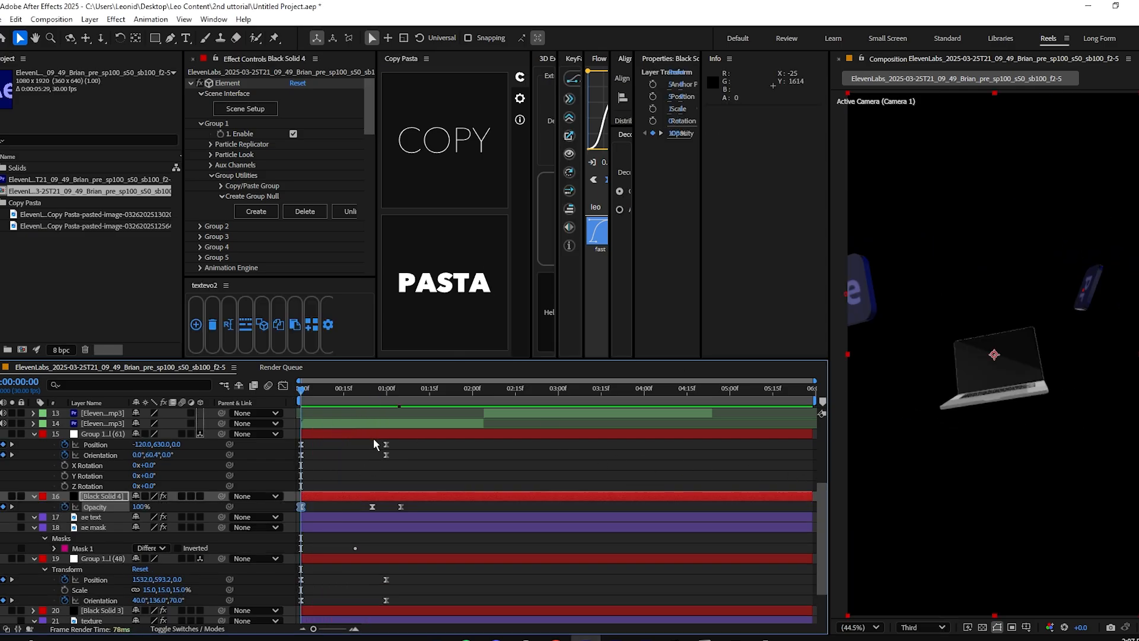
{"action": "left_click", "coordinate": [369, 389]}
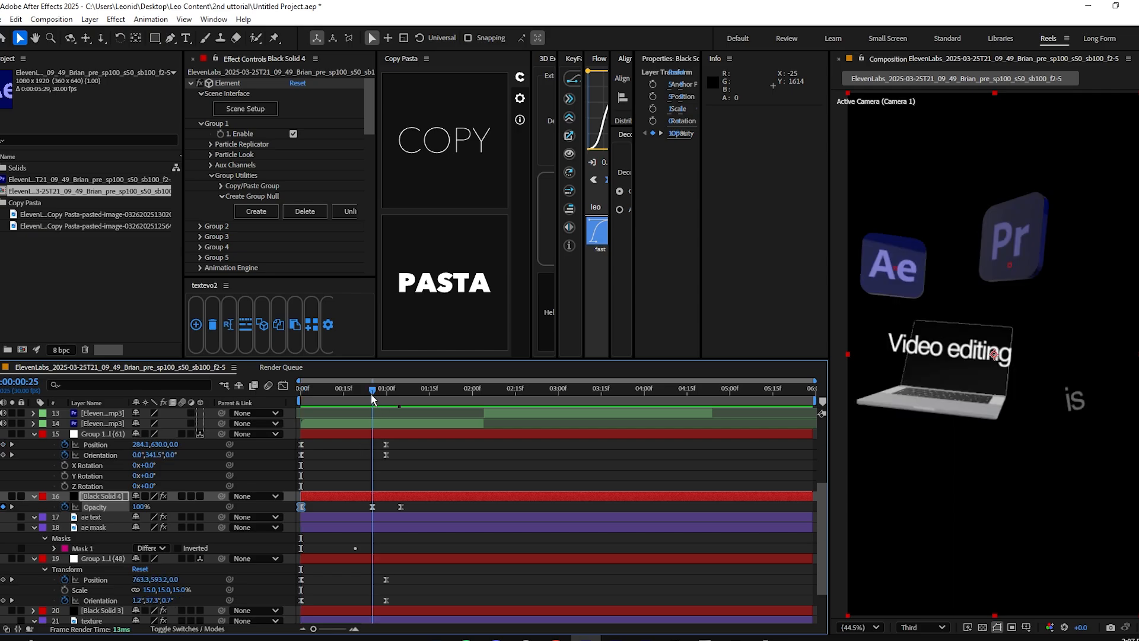
{"action": "left_click", "coordinate": [360, 509]}
{"action": "left_click", "coordinate": [372, 507]}
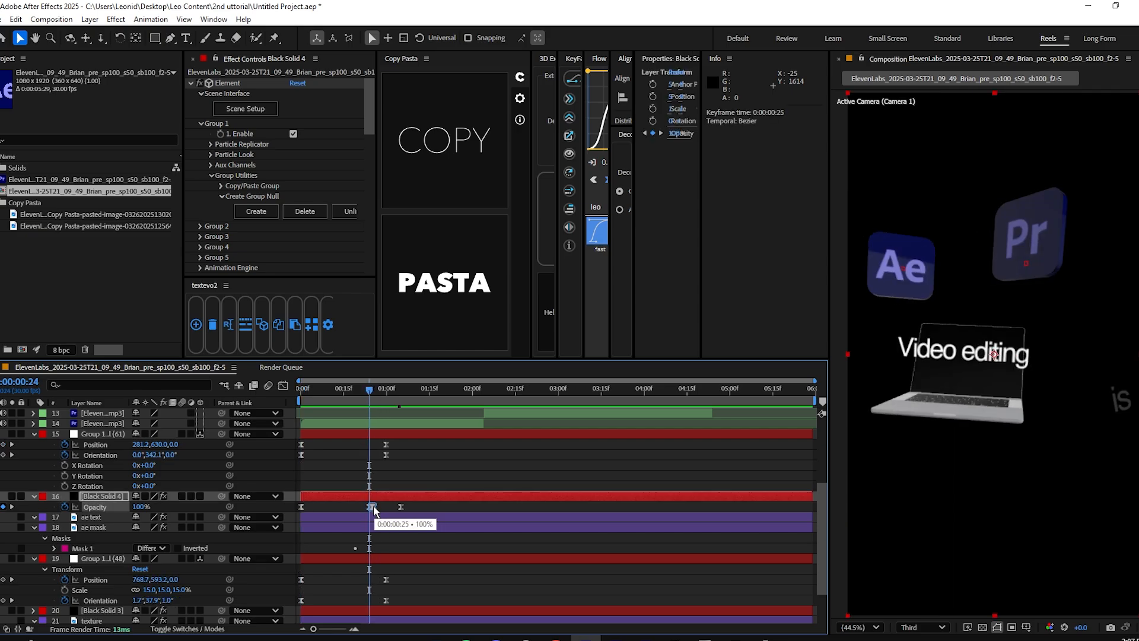
{"action": "left_click", "coordinate": [362, 508]}
{"action": "left_click", "coordinate": [300, 390]}
{"action": "left_click_drag", "start_coordinate": [145, 508], "coordinate": [66, 512]}
{"action": "left_click", "coordinate": [323, 509]}
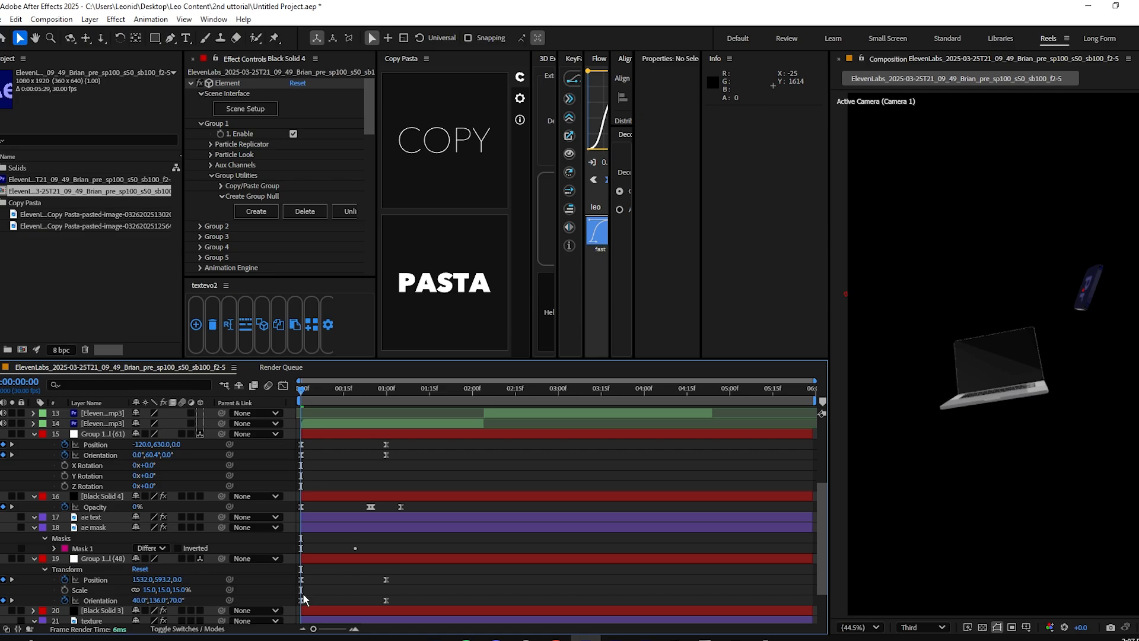
{"action": "left_click", "coordinate": [348, 610]}
{"action": "key", "text": "ctrl+v"}
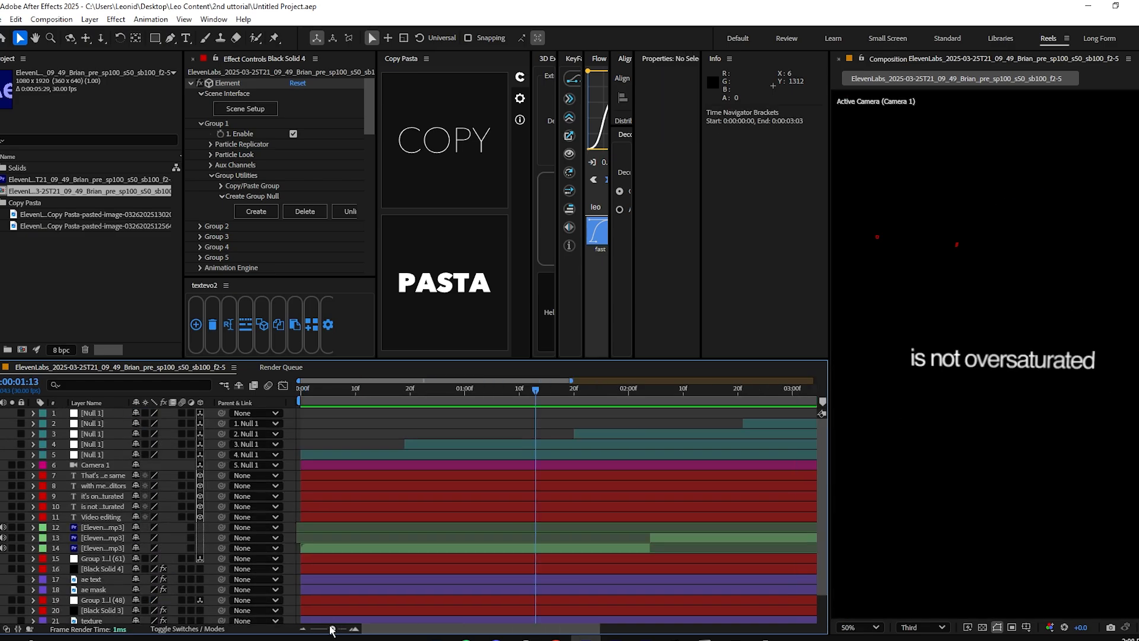
Go to 0:00:01:20, switch to Sketchfab and browse the "people" models, opening Freebie - Lowpoly People and WIP - Lowpoly People - 1.
{"action": "left_click", "coordinate": [571, 397]}
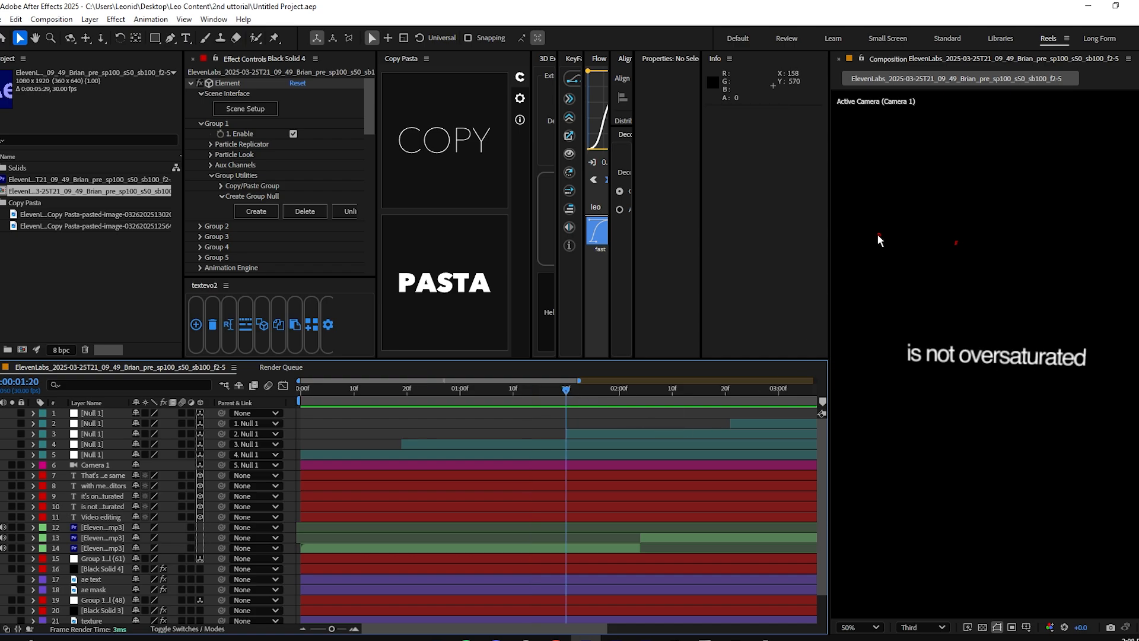
{"action": "left_click", "coordinate": [940, 358]}
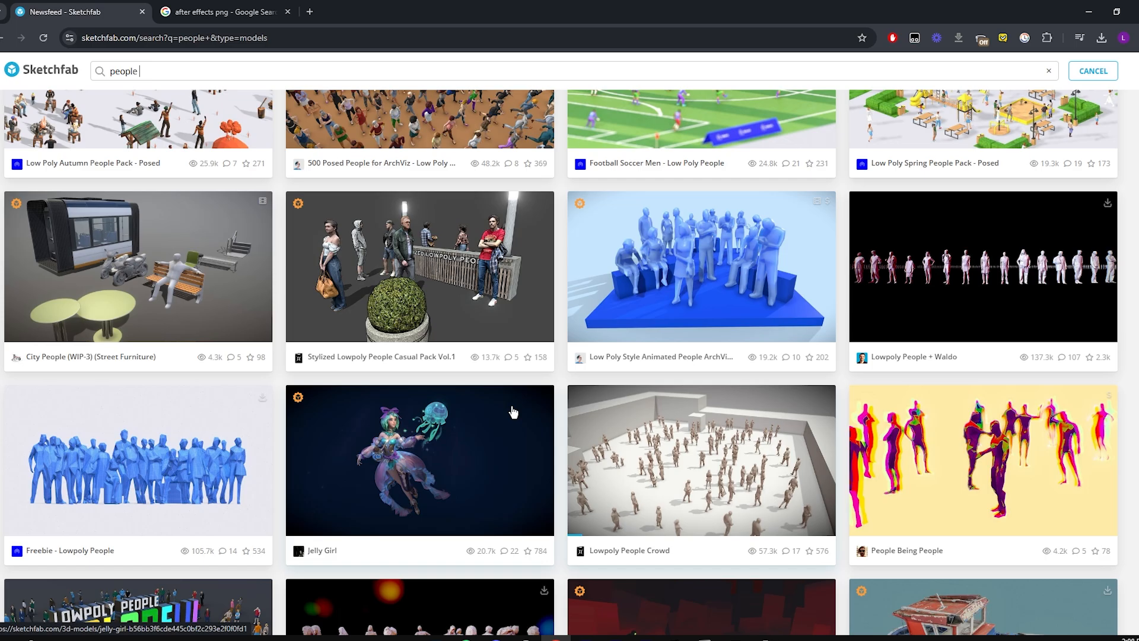
{"action": "scroll", "coordinate": [513, 411], "scroll_direction": "down", "scroll_amount": 2}
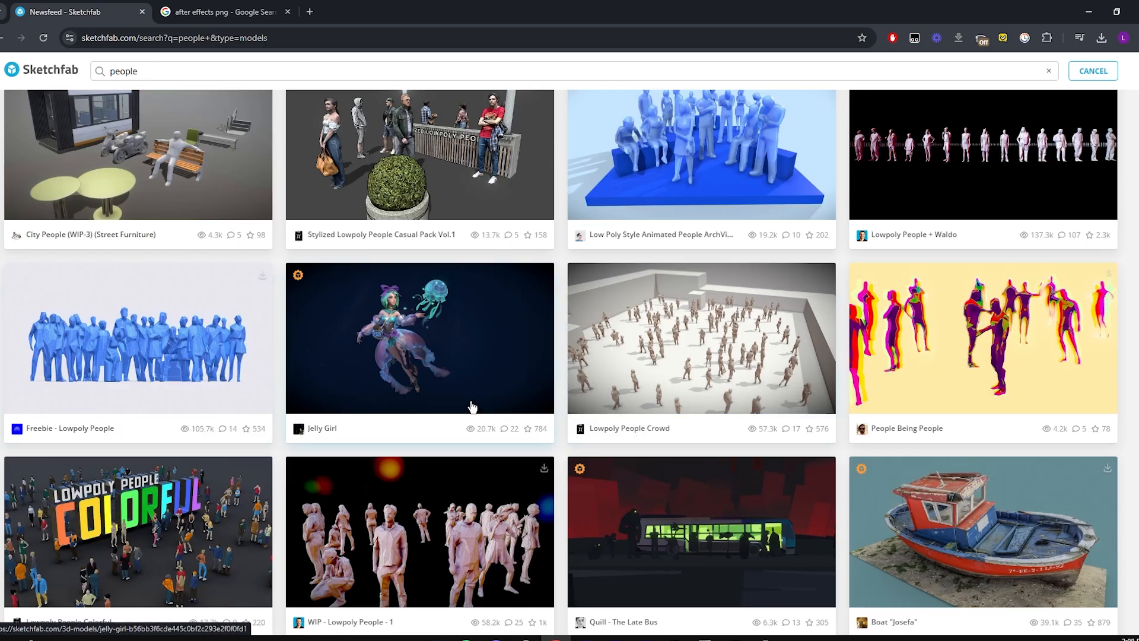
{"action": "left_click", "coordinate": [127, 327]}
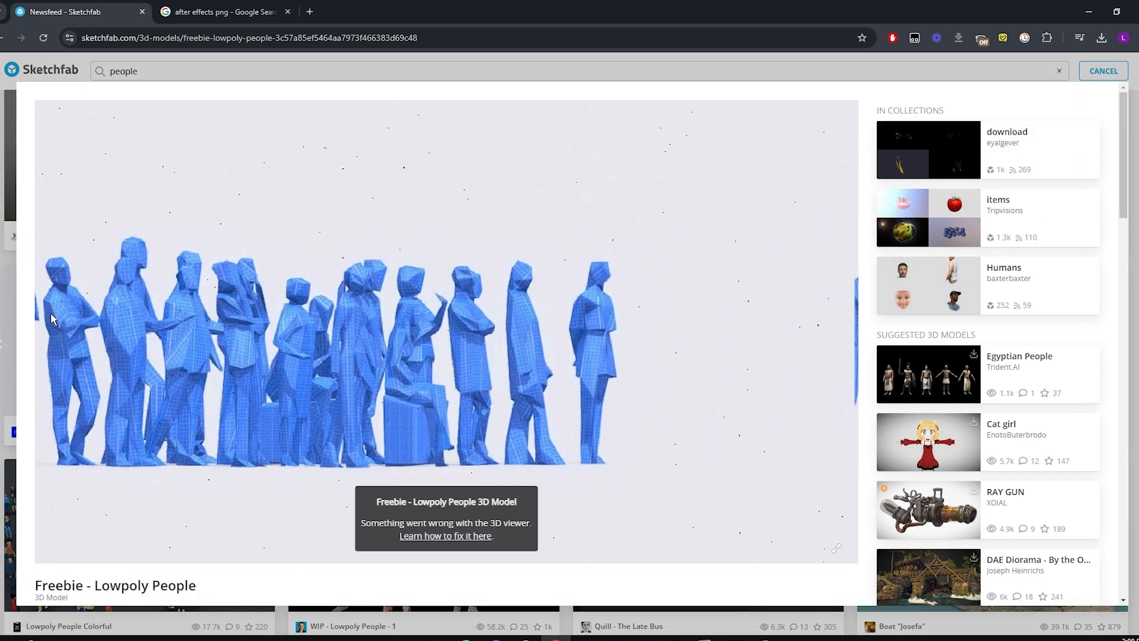
{"action": "left_click", "coordinate": [7, 324]}
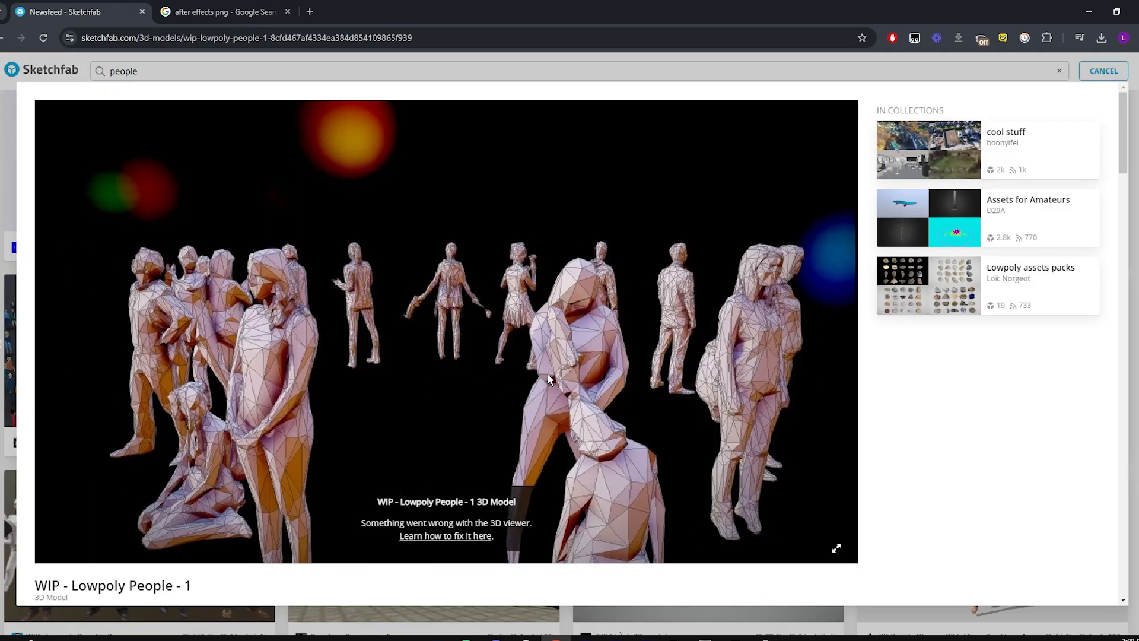
{"action": "scroll", "coordinate": [553, 378], "scroll_direction": "down", "scroll_amount": 5}
{"action": "scroll", "coordinate": [553, 379], "scroll_direction": "up", "scroll_amount": 3}
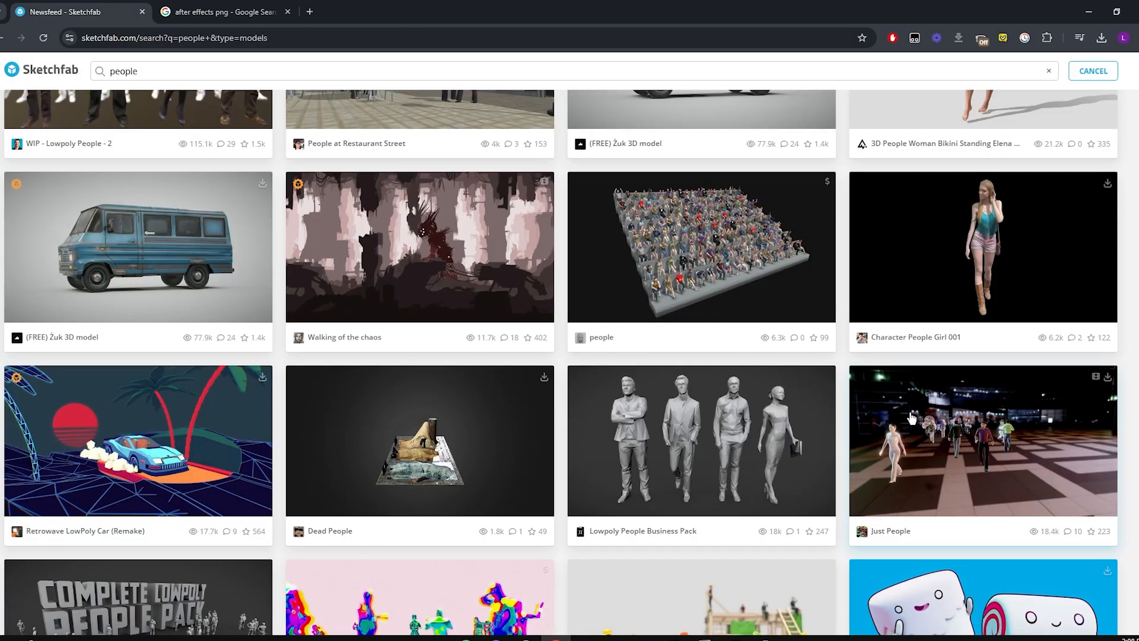
{"action": "scroll", "coordinate": [801, 390], "scroll_direction": "down", "scroll_amount": 4}
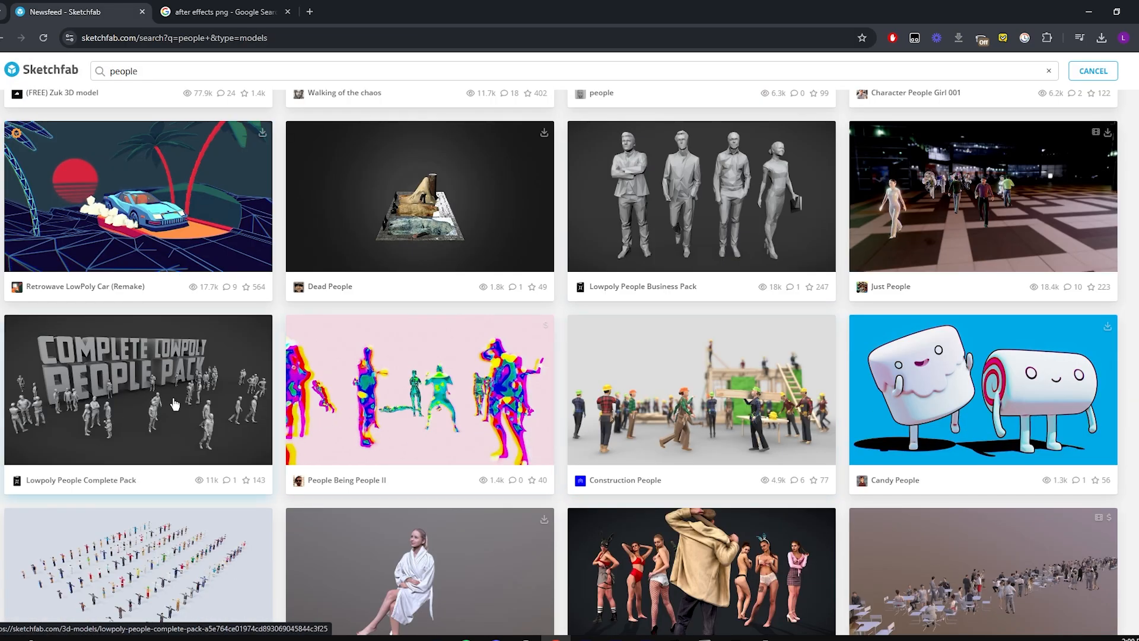
{"action": "scroll", "coordinate": [281, 380], "scroll_direction": "down", "scroll_amount": 4}
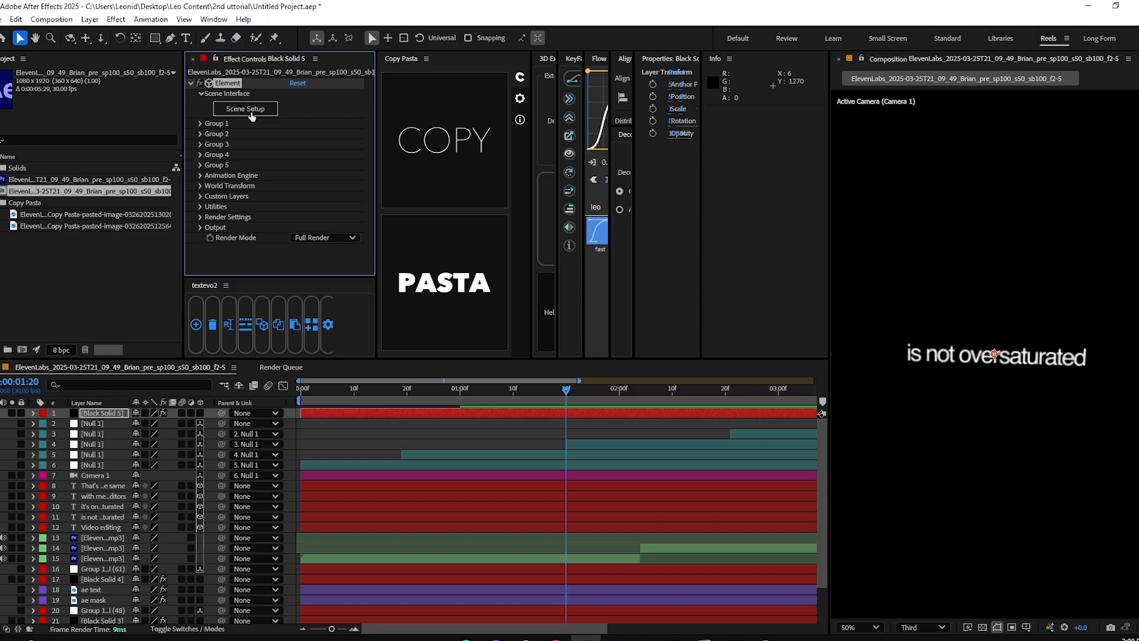
Import untitled.obj from the People folder into Black Solid 5's Element scene and apply the Glass material to Scene_-_Root.
{"action": "left_click", "coordinate": [15, 47]}
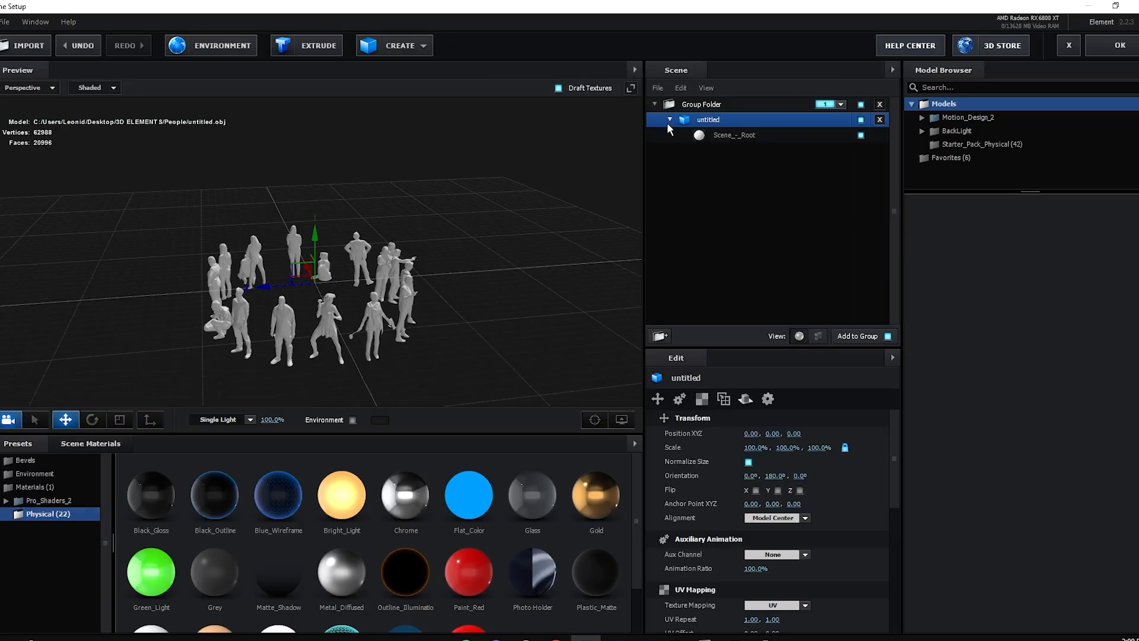
{"action": "scroll", "coordinate": [409, 321], "scroll_direction": "up", "scroll_amount": 4}
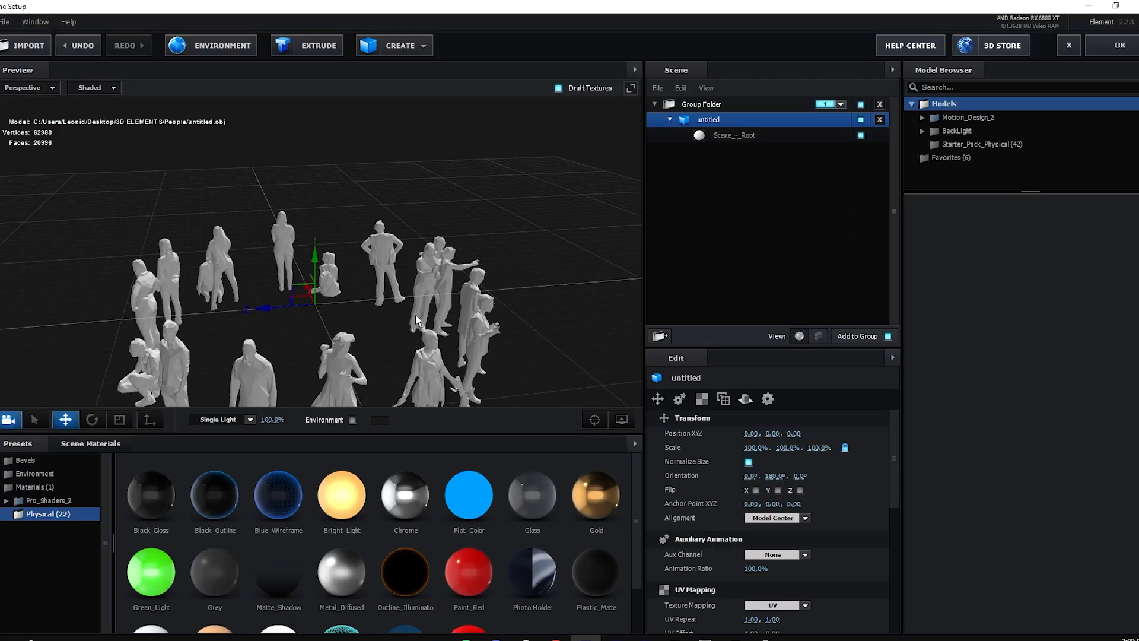
{"action": "left_click_drag", "start_coordinate": [431, 288], "coordinate": [479, 256]}
{"action": "left_click_drag", "start_coordinate": [395, 269], "coordinate": [500, 242]}
{"action": "left_click_drag", "start_coordinate": [536, 497], "coordinate": [737, 133]}
{"action": "left_click_drag", "start_coordinate": [431, 244], "coordinate": [336, 251]}
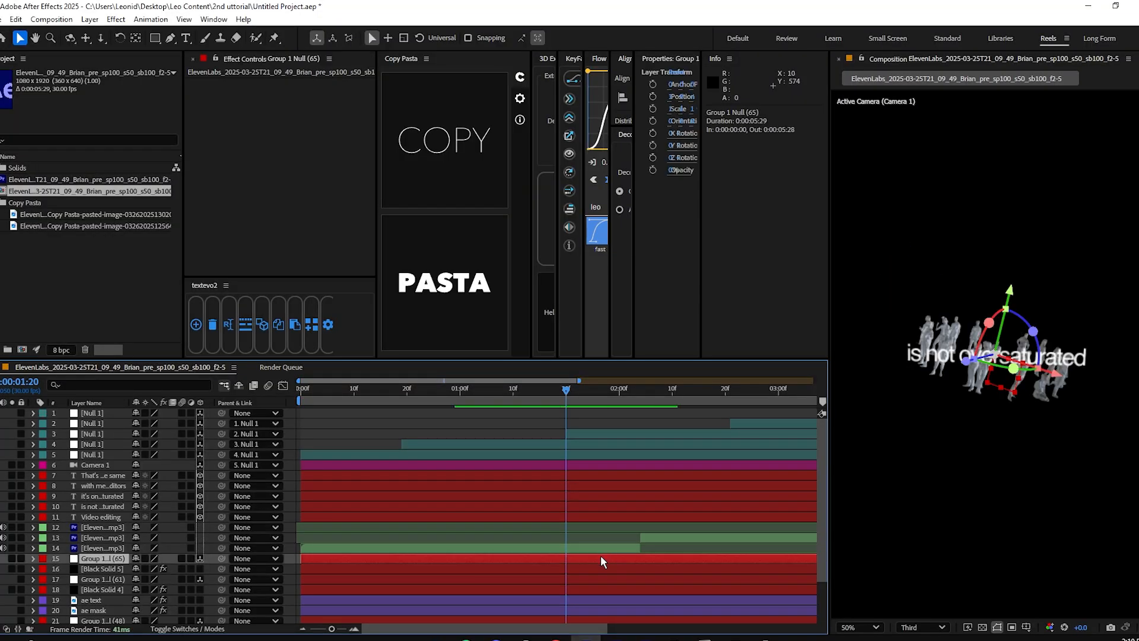
Position the people's group null at about 1243, 1101.4, -396.4 and set its Scale to 153%.
{"action": "left_click", "coordinate": [952, 344]}
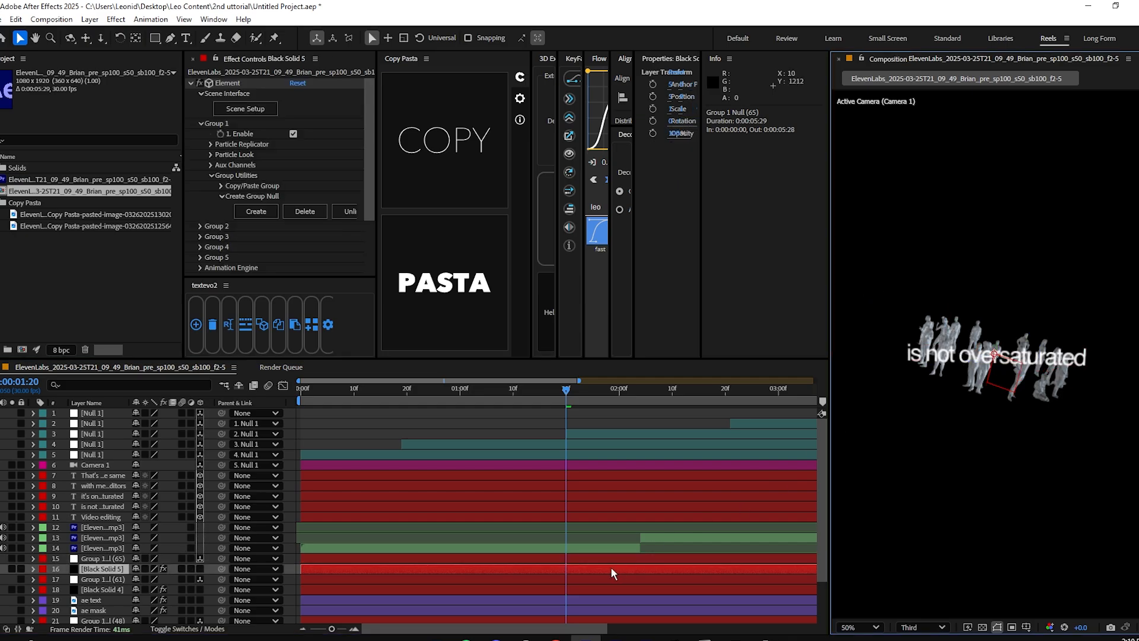
{"action": "left_click", "coordinate": [540, 558]}
{"action": "left_click_drag", "start_coordinate": [1020, 356], "coordinate": [976, 366]}
{"action": "key", "text": "s"}
{"action": "left_click_drag", "start_coordinate": [156, 571], "coordinate": [194, 575]}
Raise the "is not oversaturated" text above the people and save the project.
{"action": "left_click", "coordinate": [445, 507]}
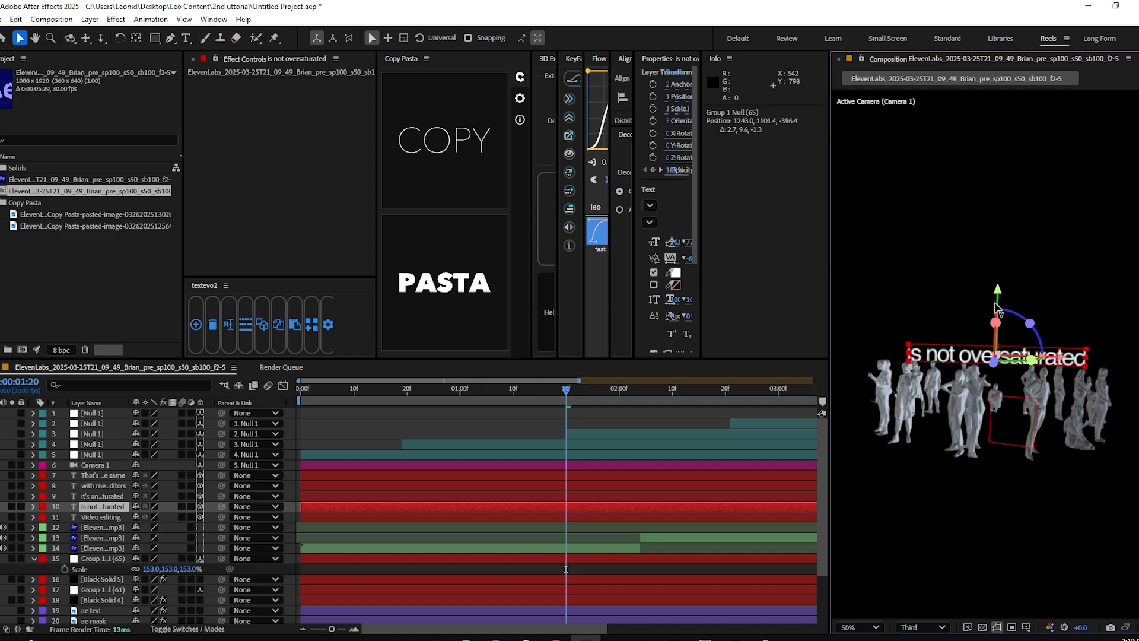
{"action": "left_click_drag", "start_coordinate": [998, 292], "coordinate": [997, 261]}
{"action": "left_click", "coordinate": [522, 421]}
{"action": "key", "text": "ctrl+s"}
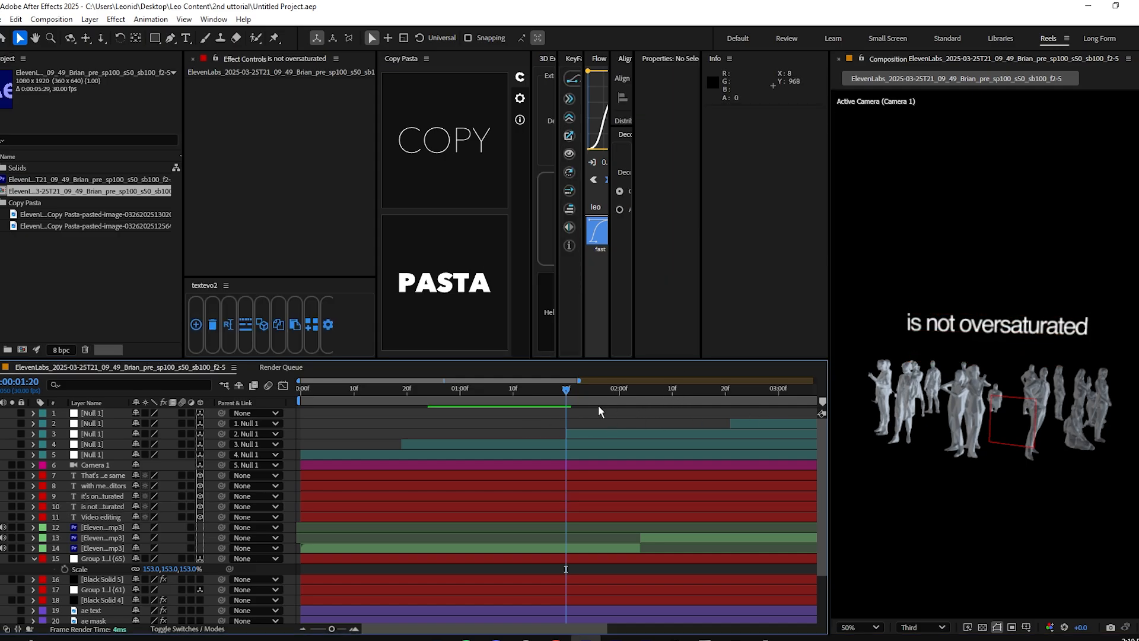
Keyframe the people's null from Position 1243, 1468.4, -396.4 and Orientation 354.7°, 207.9°, 14.6° at 0:00:00:20 to its existing pose at 0:00:01:20.
{"action": "left_click", "coordinate": [92, 558]}
{"action": "key", "text": "r"}
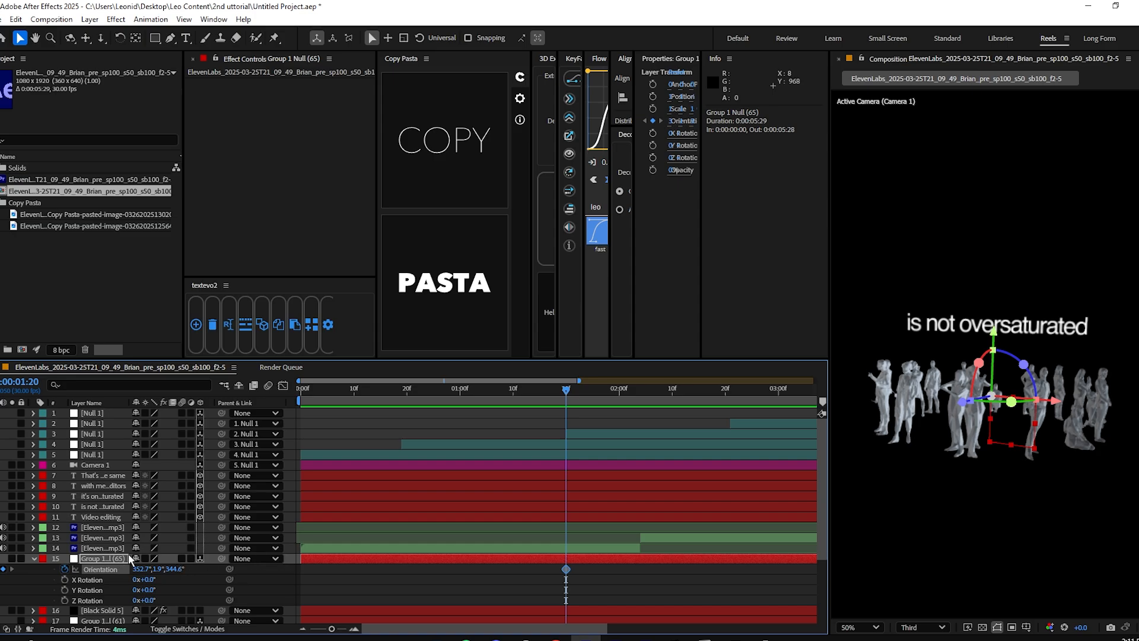
{"action": "key", "text": "alt+shift+p"}
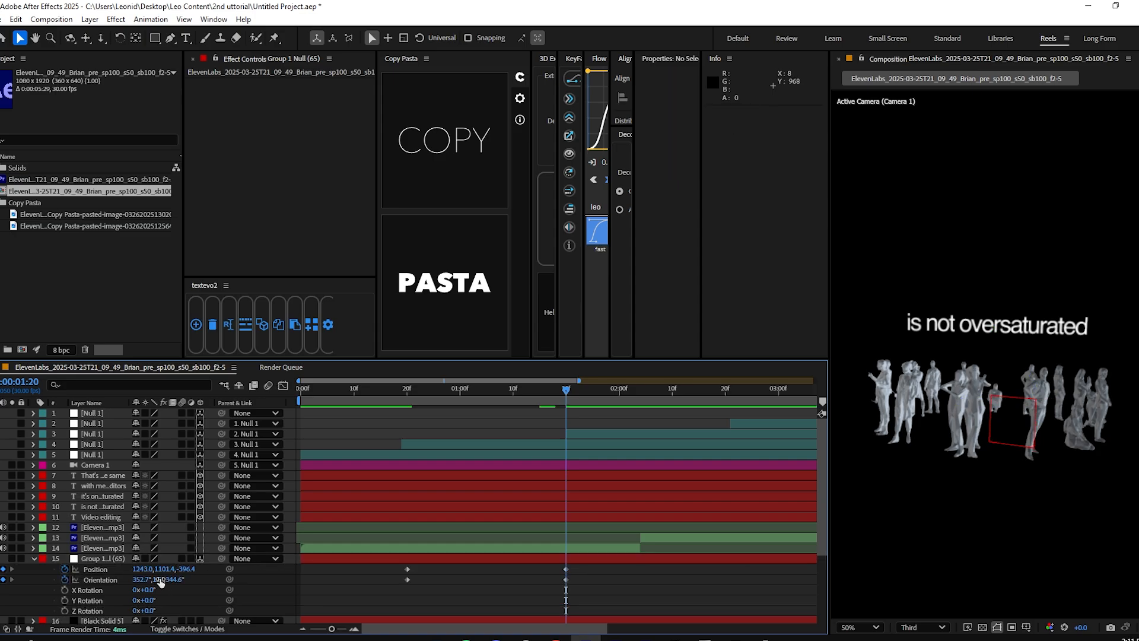
{"action": "left_click_drag", "start_coordinate": [160, 580], "coordinate": [199, 580]}
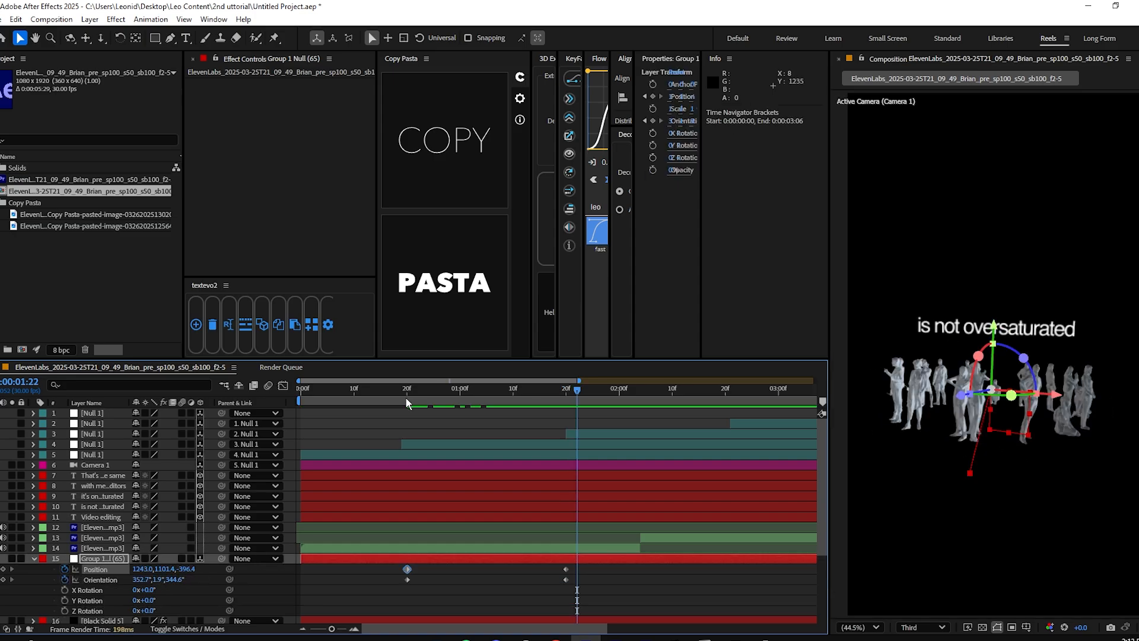
{"action": "left_click", "coordinate": [422, 404]}
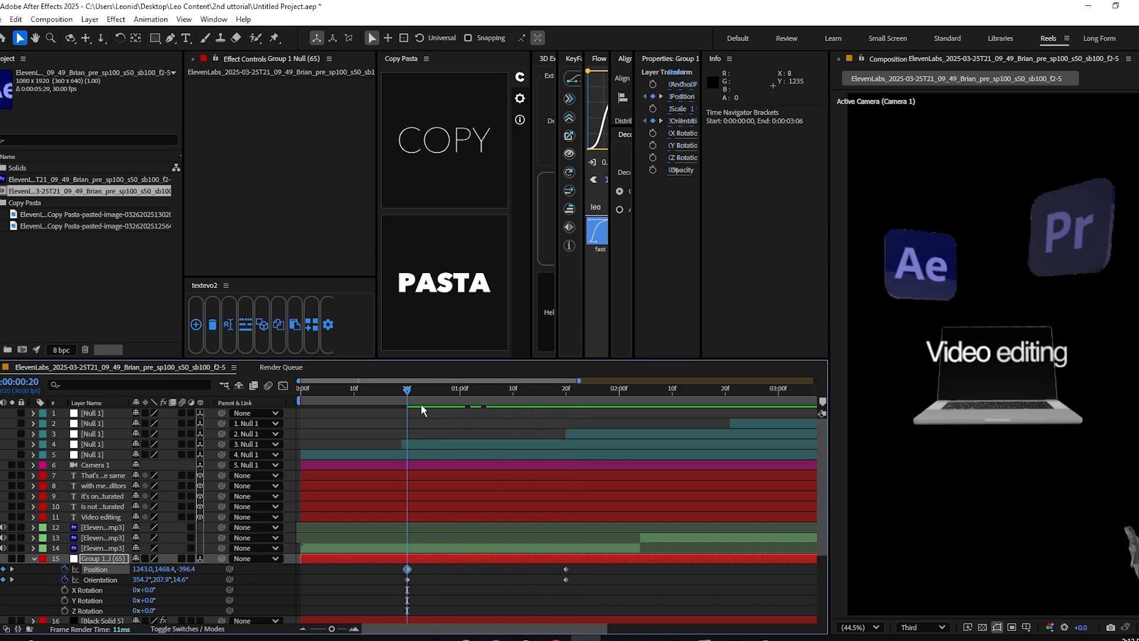
{"action": "key", "text": "space"}
Move the people null's end keyframes to 0:00:02:00 and ease its Position and Orientation keyframes with an early speed peak.
{"action": "key", "text": "shift+Page_Down"}
{"action": "key", "text": "shift+Page_Down"}
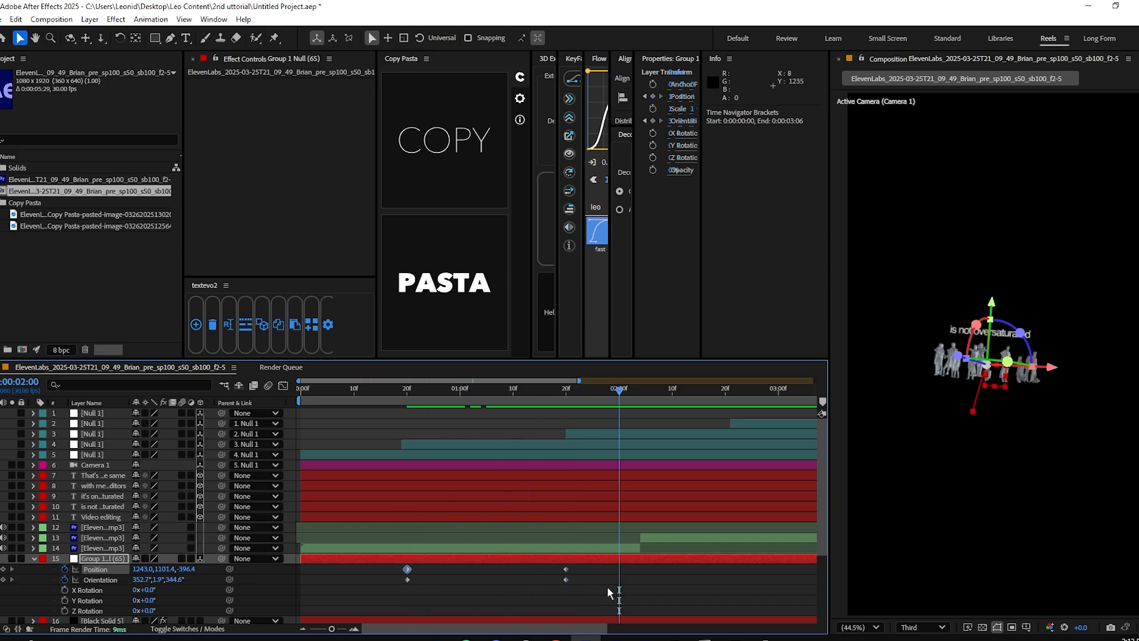
{"action": "left_click_drag", "start_coordinate": [623, 604], "coordinate": [293, 431]}
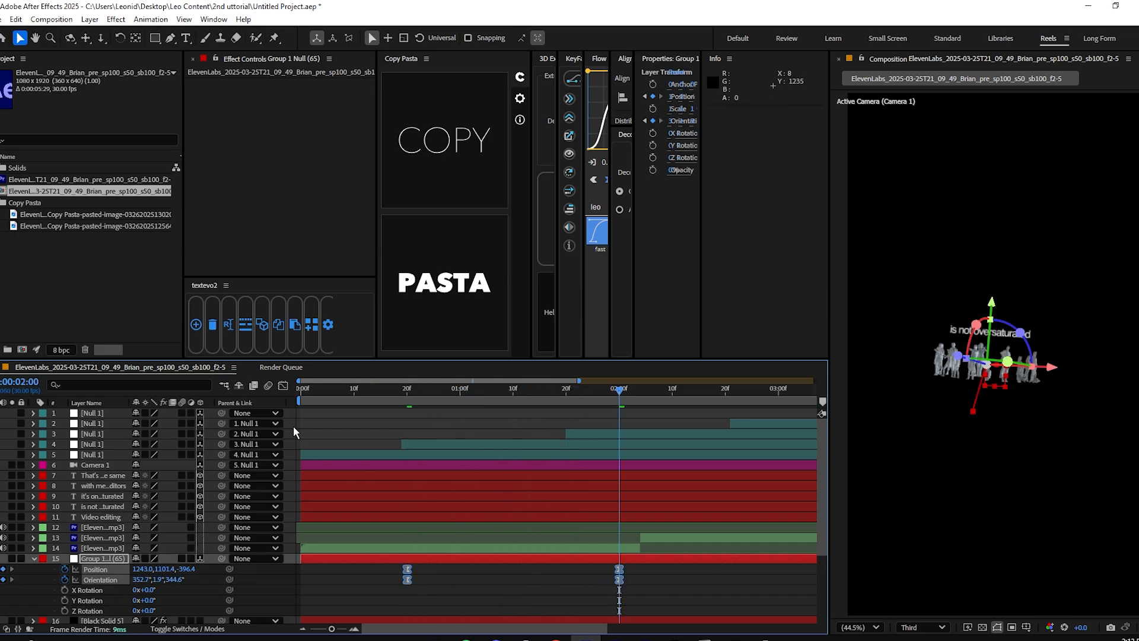
{"action": "left_click", "coordinate": [284, 385]}
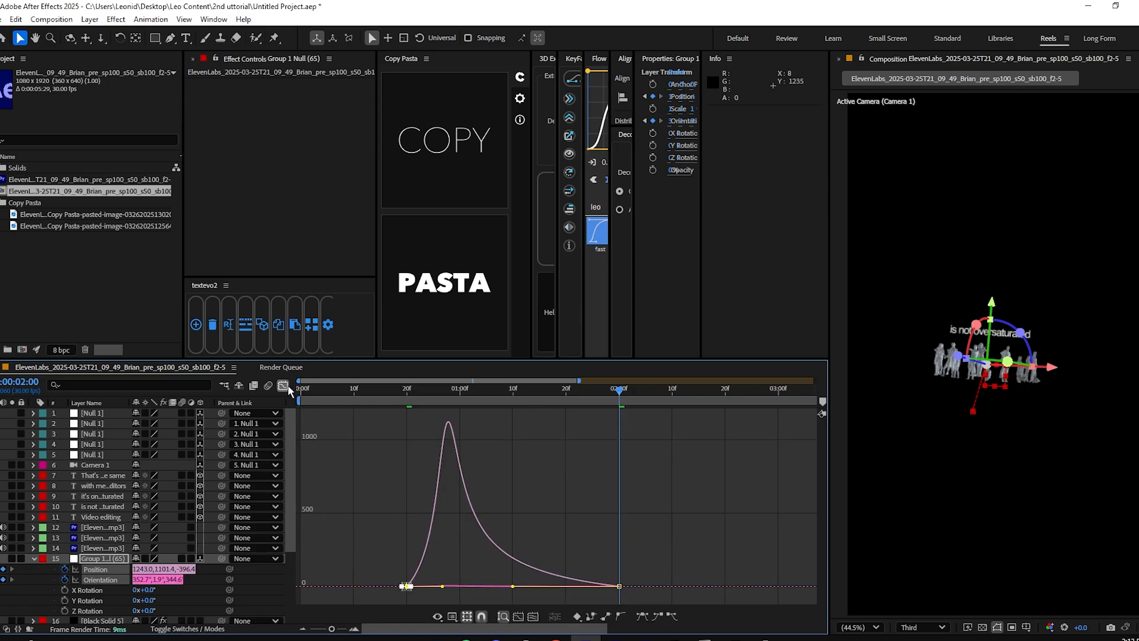
{"action": "left_click", "coordinate": [283, 386]}
{"action": "left_click", "coordinate": [587, 598]}
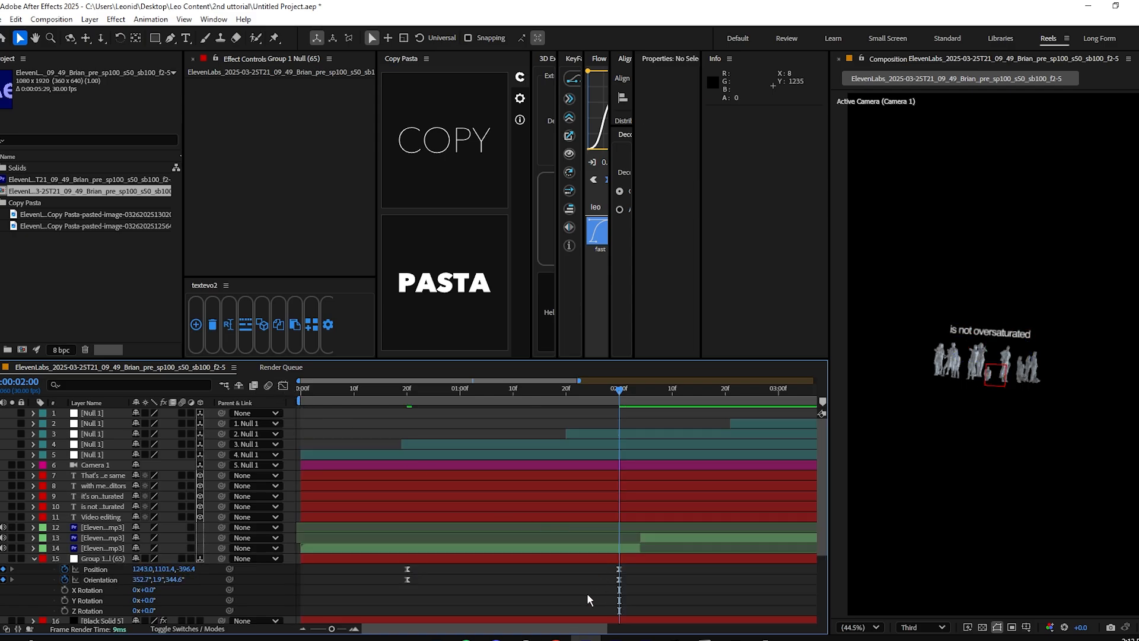
Keyframe Black Solid 5's Opacity from 0% at 0:00:00:20 to 100% at 0:00:02:00 with easing, and preview the people's fade-in.
{"action": "scroll", "coordinate": [532, 588], "scroll_direction": "down", "scroll_amount": 2}
{"action": "left_click", "coordinate": [407, 389]}
{"action": "left_click", "coordinate": [475, 558]}
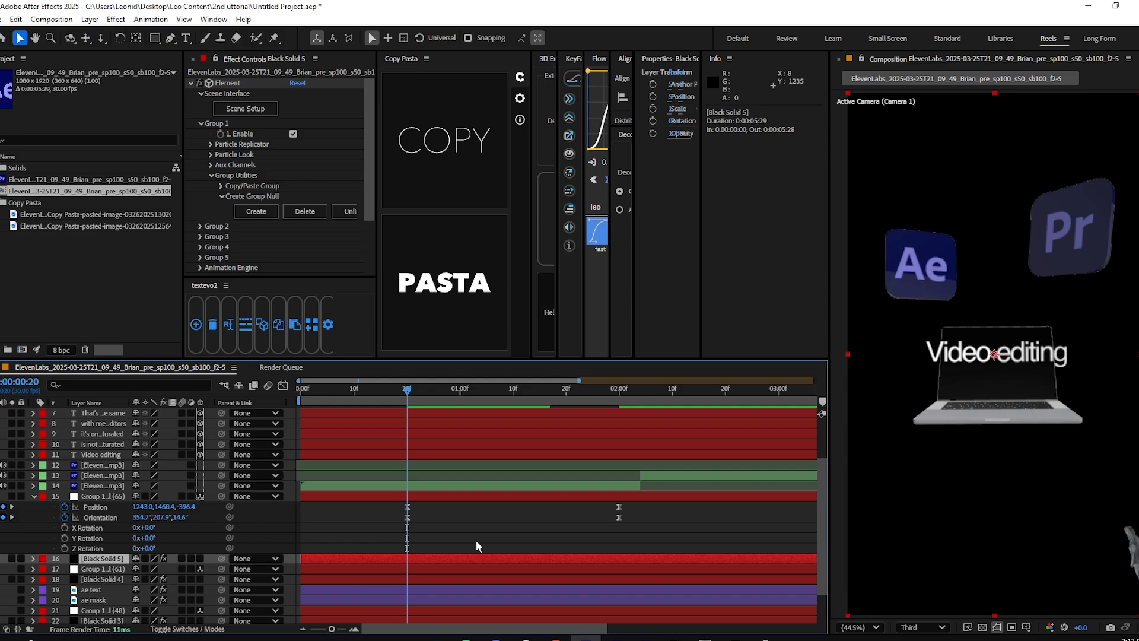
{"action": "key", "text": "alt+shift+t"}
{"action": "left_click", "coordinate": [622, 393]}
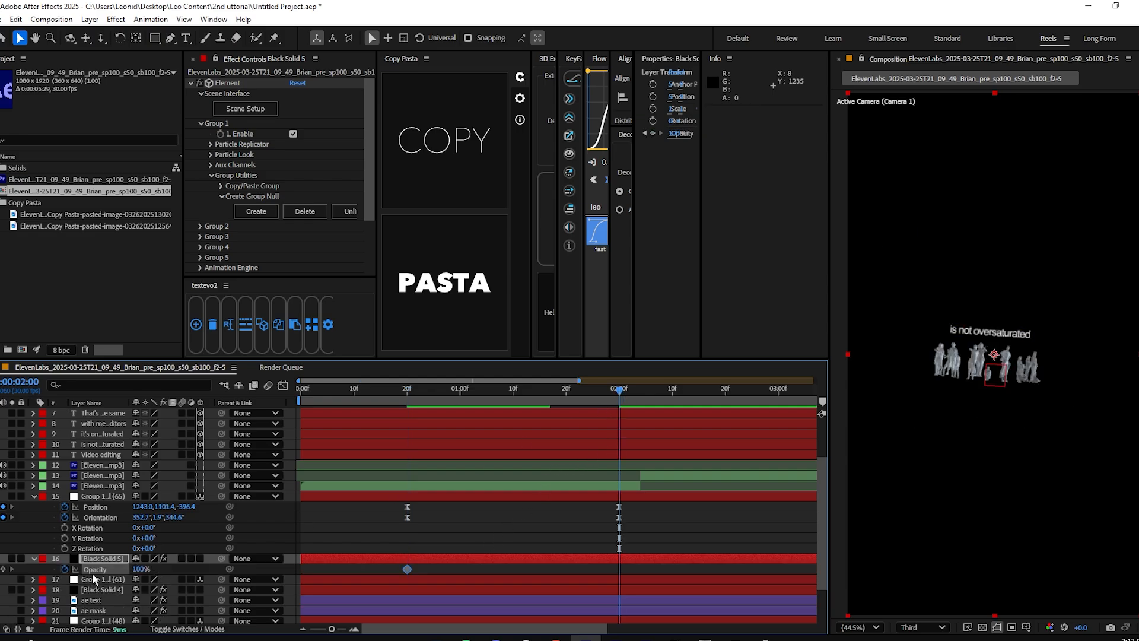
{"action": "key", "text": "space"}
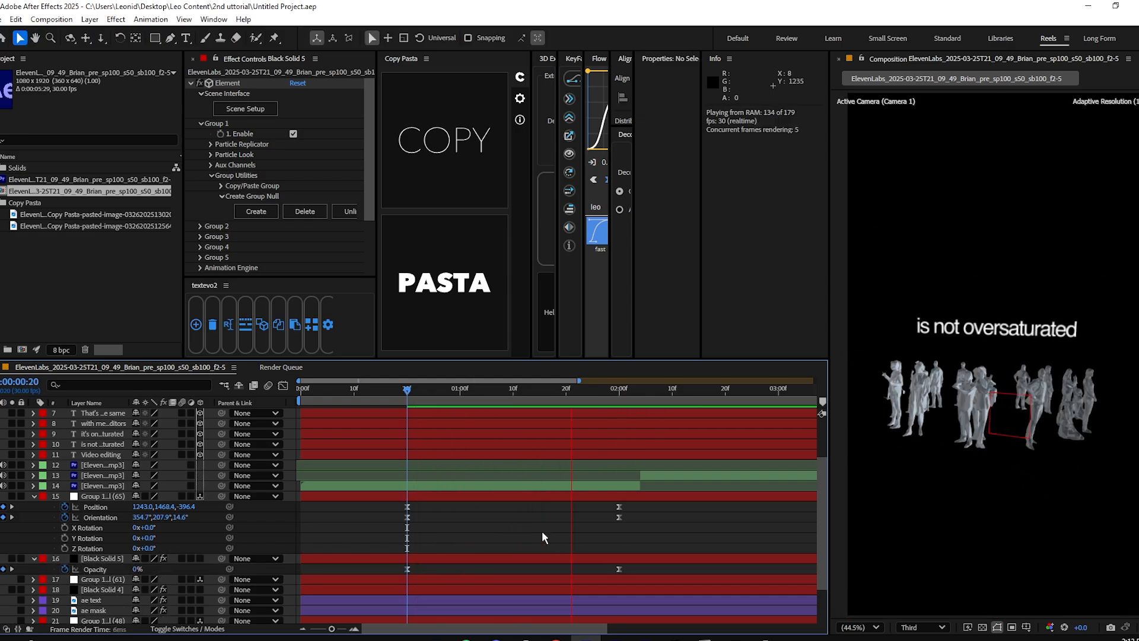
{"action": "left_click_drag", "start_coordinate": [494, 397], "coordinate": [614, 404]}
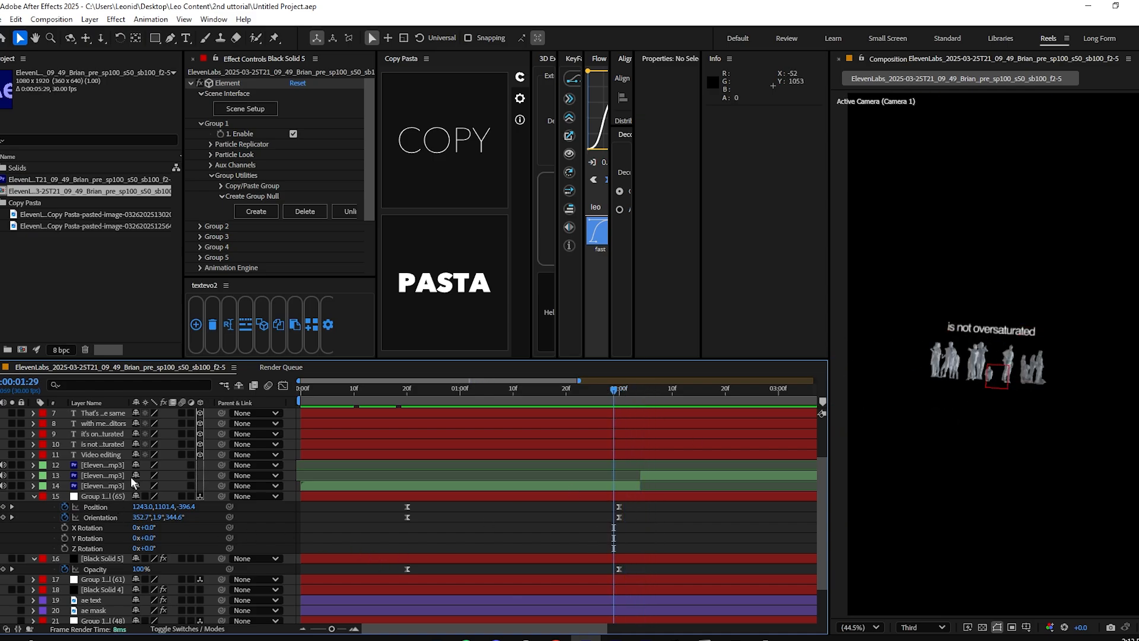
Copy the fade-out Opacity keyframes of the "is not oversaturated" text onto Black Solid 5 starting at 0:00:02:01.
{"action": "left_click", "coordinate": [649, 444]}
{"action": "key", "text": "u"}
{"action": "key", "text": "Page_Down"}
{"action": "left_click", "coordinate": [625, 390]}
{"action": "left_click_drag", "start_coordinate": [691, 492], "coordinate": [623, 501]}
{"action": "scroll", "coordinate": [95, 552], "scroll_direction": "down", "scroll_amount": 2}
{"action": "left_click", "coordinate": [89, 551]}
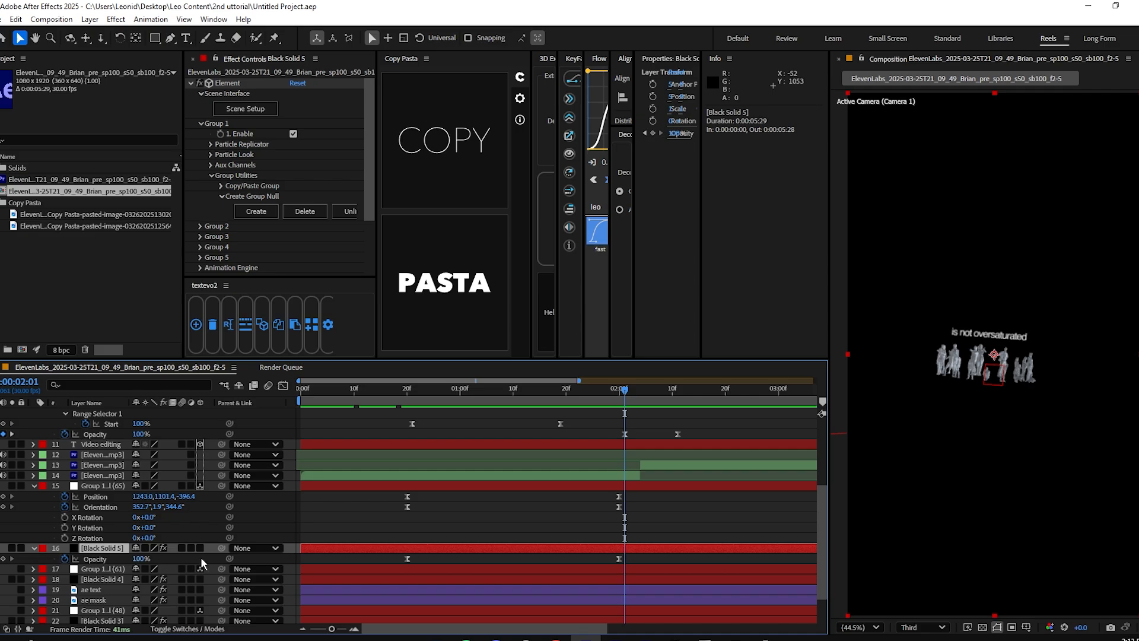
{"action": "key", "text": "ctrl+v"}
Check the people's fade-out at 0:00:02:21, where the "it's only saturated" text is in frame.
{"action": "scroll", "coordinate": [659, 543], "scroll_direction": "up", "scroll_amount": 4}
{"action": "key", "text": "shift+Page_Down"}
{"action": "key", "text": "shift+Page_Down"}
{"action": "left_click", "coordinate": [974, 439]}
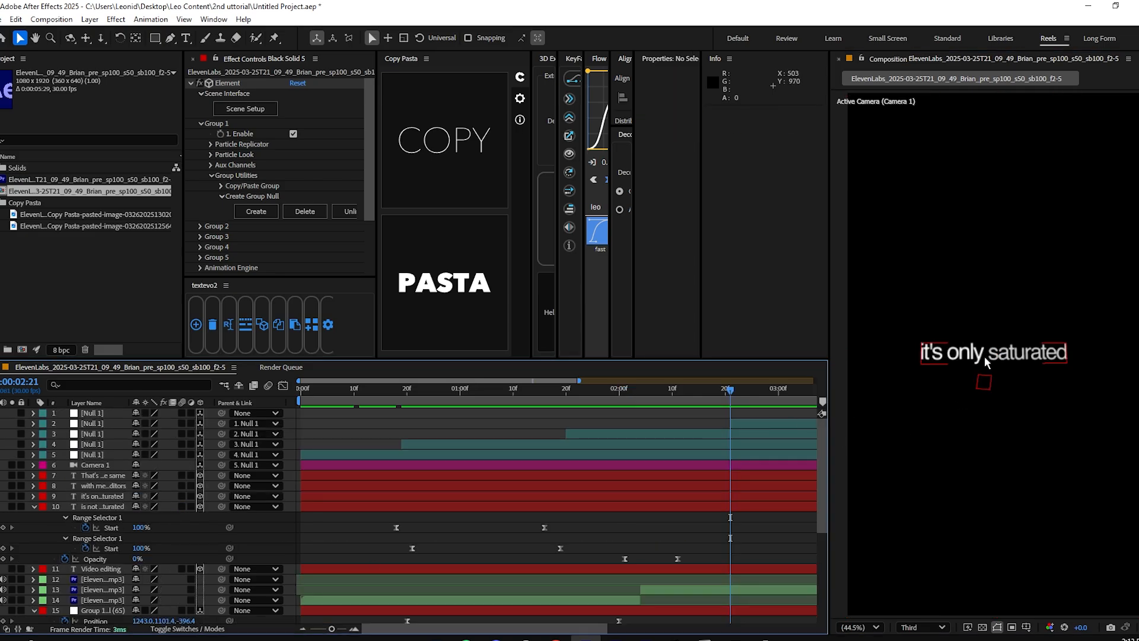
{"action": "scroll", "coordinate": [678, 446], "scroll_direction": "right", "scroll_amount": 3}
{"action": "scroll", "coordinate": [67, 536], "scroll_direction": "down", "scroll_amount": 3}
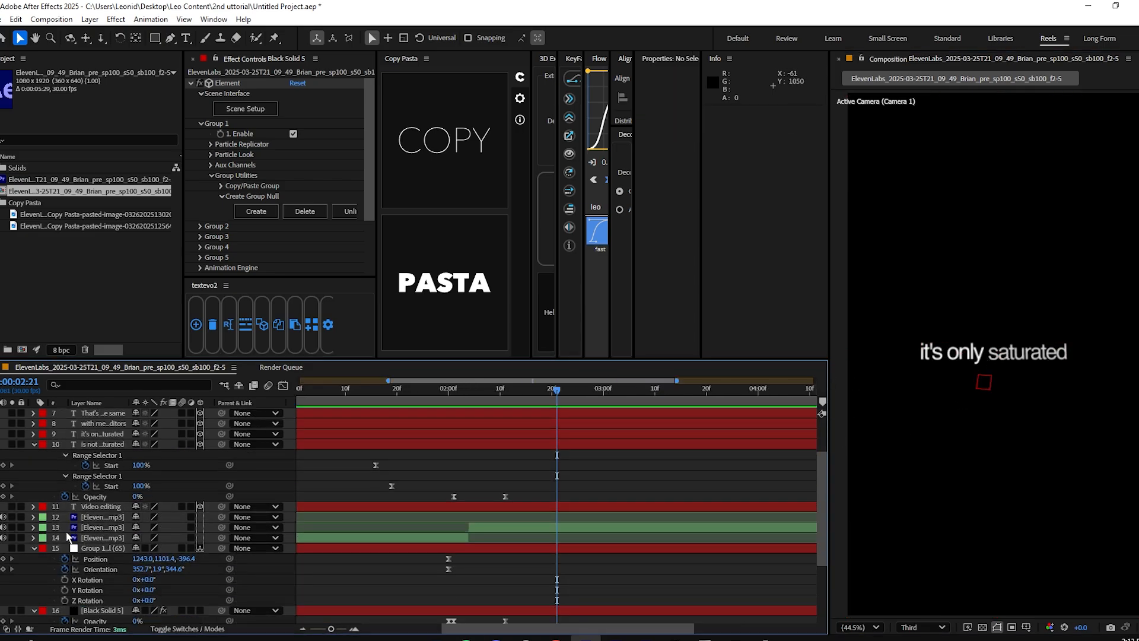
{"action": "scroll", "coordinate": [596, 536], "scroll_direction": "up", "scroll_amount": 3}
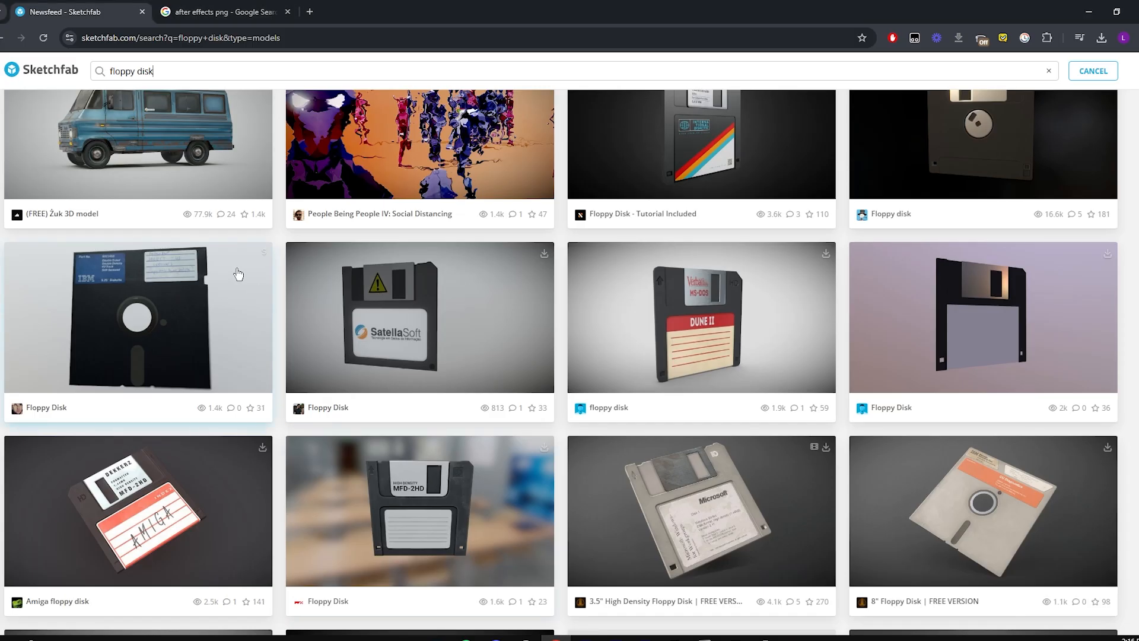
Switch to Sketchfab and browse the floppy disk search results.
{"action": "scroll", "coordinate": [238, 273], "scroll_direction": "up", "scroll_amount": 2}
{"action": "scroll", "coordinate": [445, 420], "scroll_direction": "down", "scroll_amount": 2}
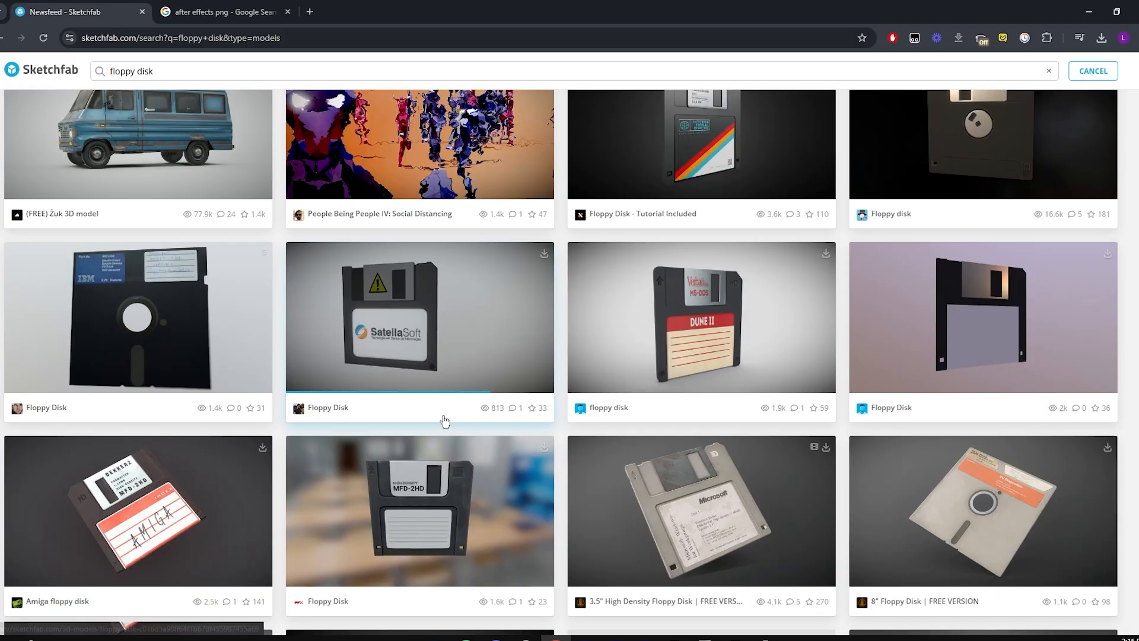
{"action": "scroll", "coordinate": [444, 420], "scroll_direction": "up", "scroll_amount": 2}
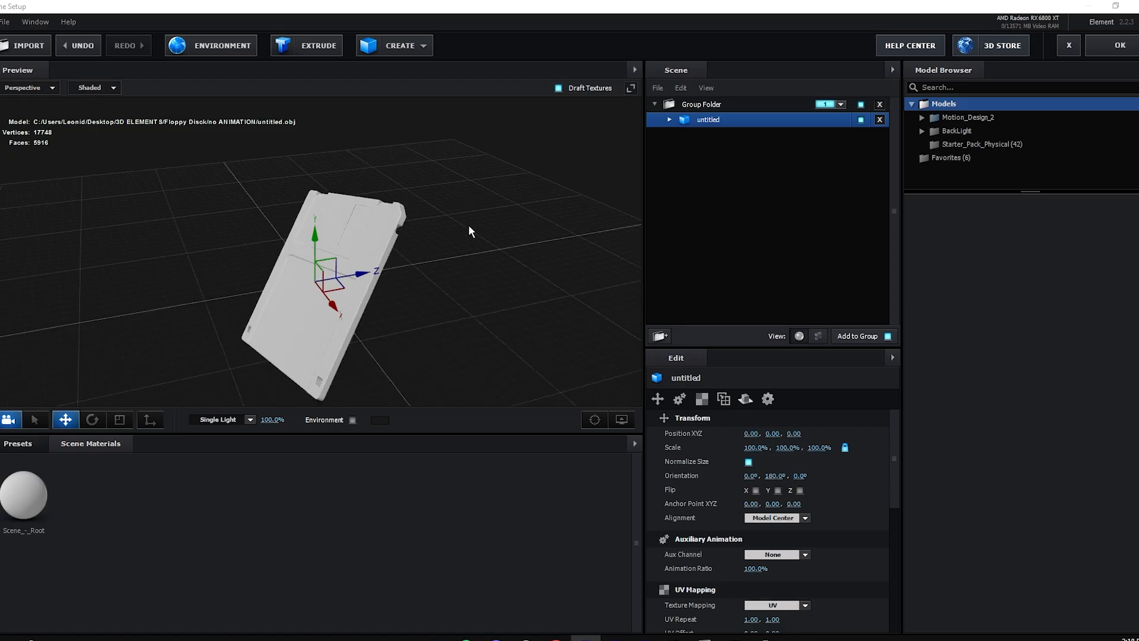
Load Image_0.jpg from Desktop > 3D ELEMENTS > Floppy Disck as the Diffuse texture of the floppy disk's Scene_-_Root material.
{"action": "mouse_move", "coordinate": [468, 224]}
{"action": "left_mouse_down"}
{"action": "mouse_move", "coordinate": [408, 221]}
{"action": "mouse_move", "coordinate": [513, 203]}
{"action": "mouse_move", "coordinate": [575, 210]}
{"action": "mouse_move", "coordinate": [425, 233]}
{"action": "left_mouse_up"}
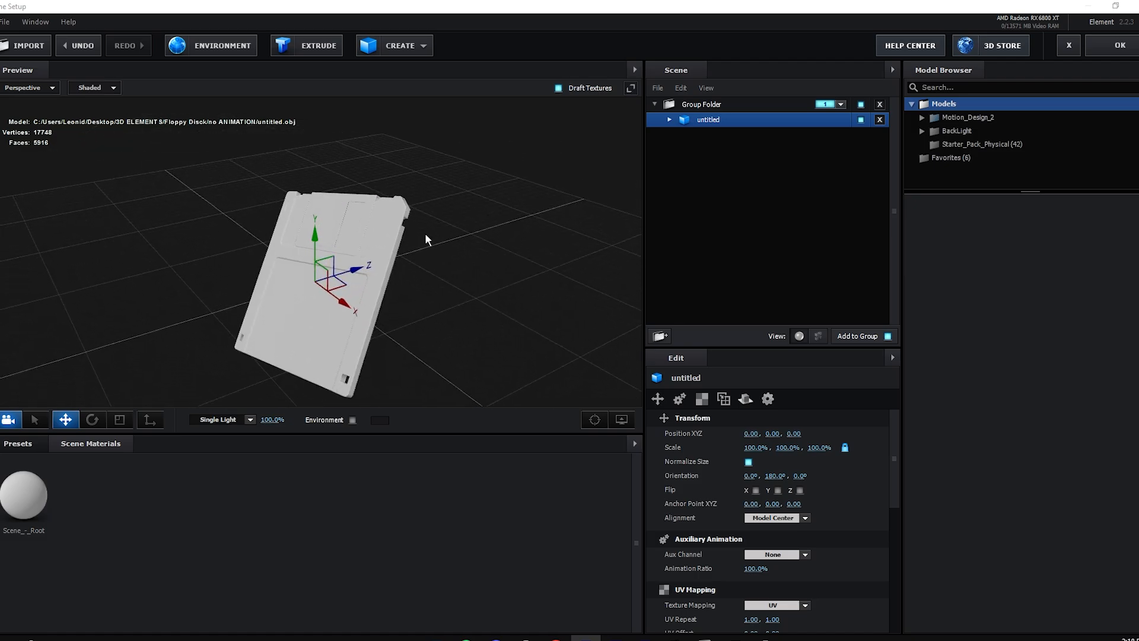
{"action": "left_click_drag", "start_coordinate": [392, 276], "coordinate": [509, 286]}
{"action": "left_click", "coordinate": [669, 120]}
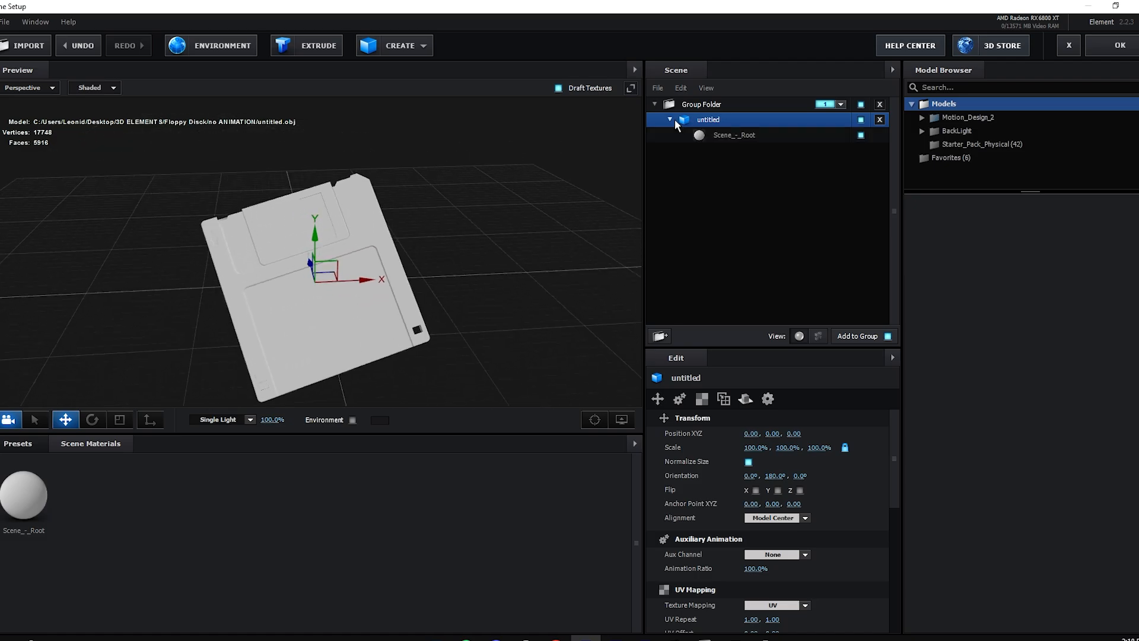
{"action": "left_click", "coordinate": [669, 120]}
{"action": "left_click", "coordinate": [669, 121]}
{"action": "left_click", "coordinate": [725, 135]}
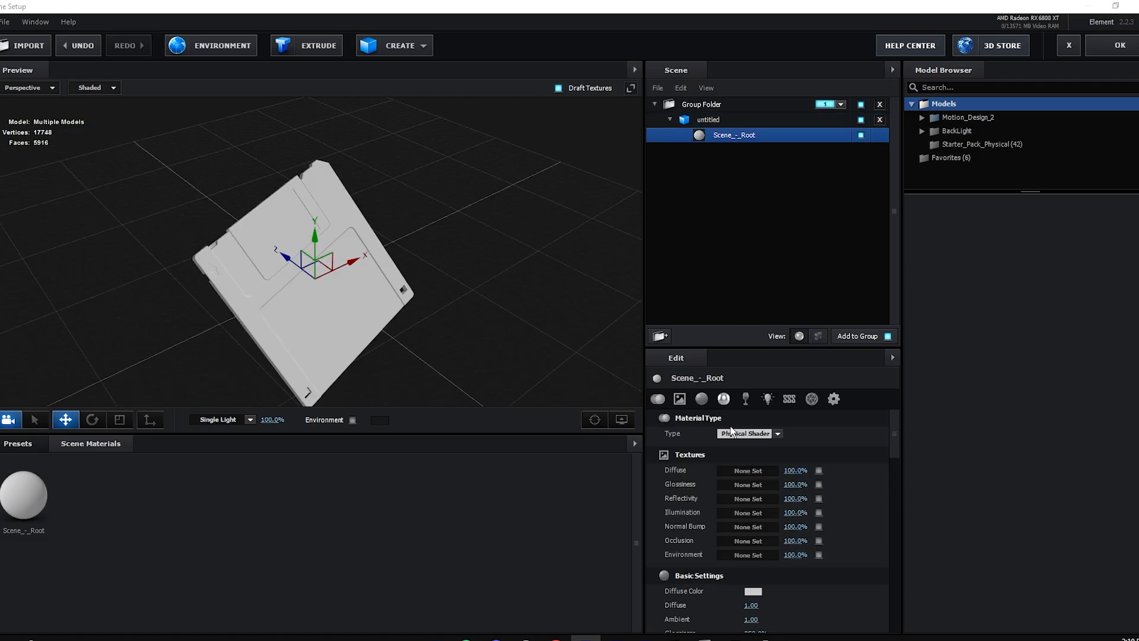
{"action": "left_click", "coordinate": [747, 470]}
{"action": "left_click", "coordinate": [748, 398]}
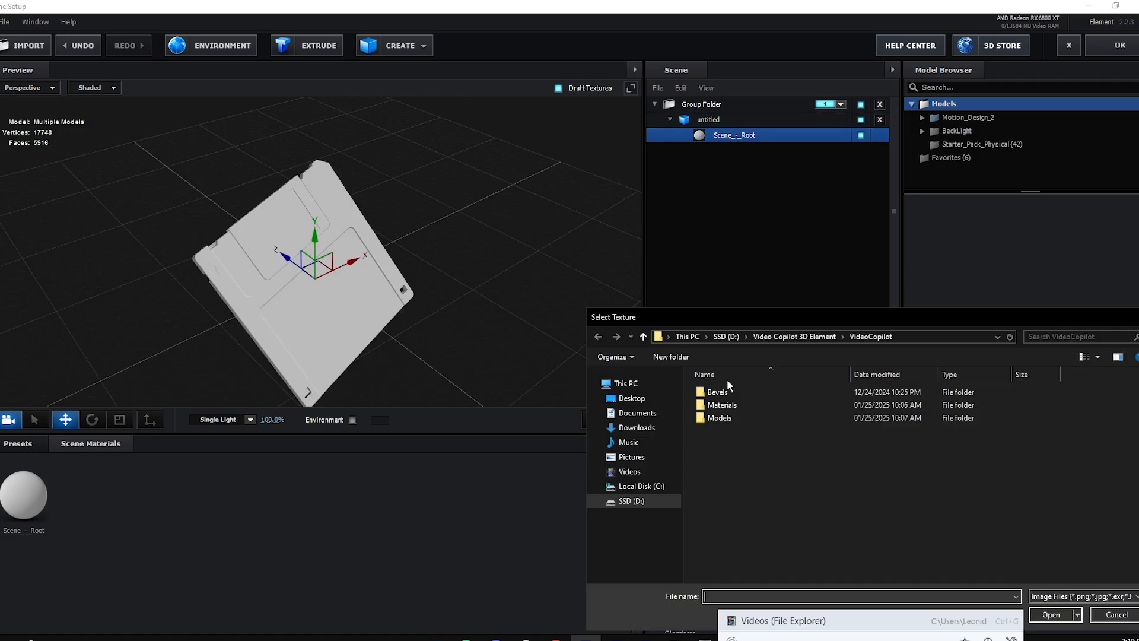
{"action": "left_click", "coordinate": [679, 396]}
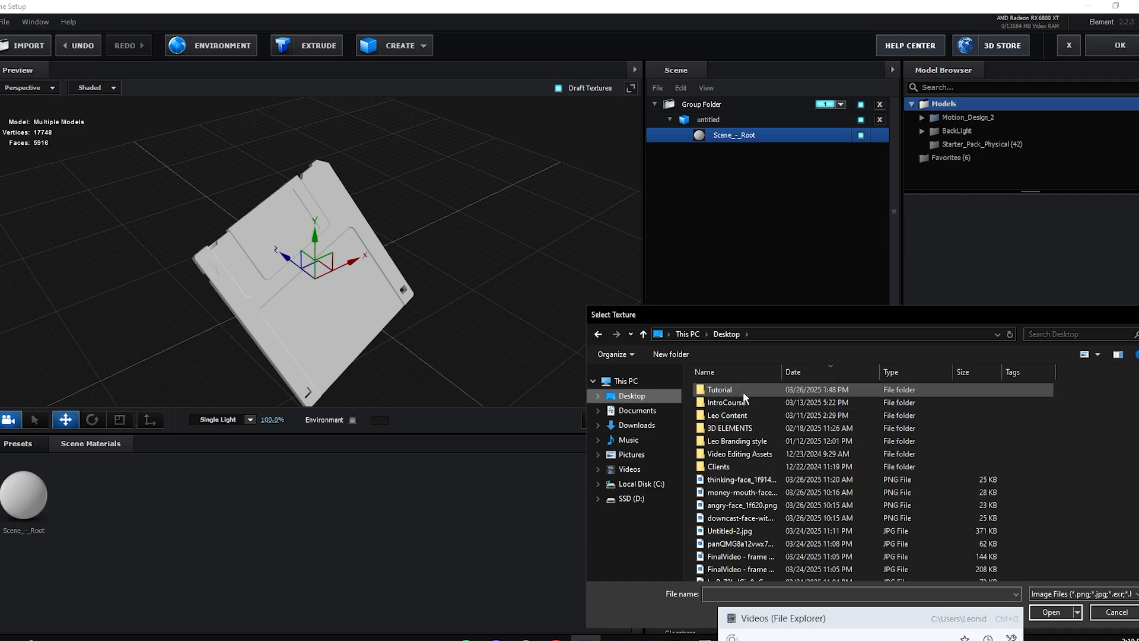
{"action": "double_click", "coordinate": [750, 428]}
{"action": "double_click", "coordinate": [773, 511]}
{"action": "left_click", "coordinate": [905, 415]}
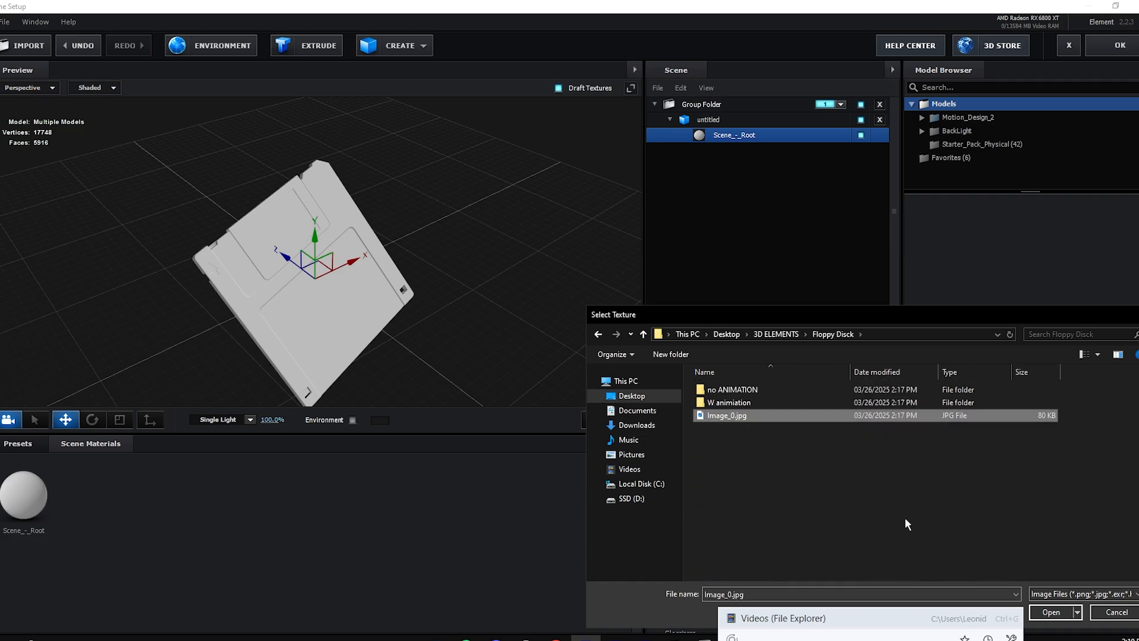
{"action": "left_click", "coordinate": [1051, 611]}
{"action": "left_click_drag", "start_coordinate": [362, 294], "coordinate": [369, 265]}
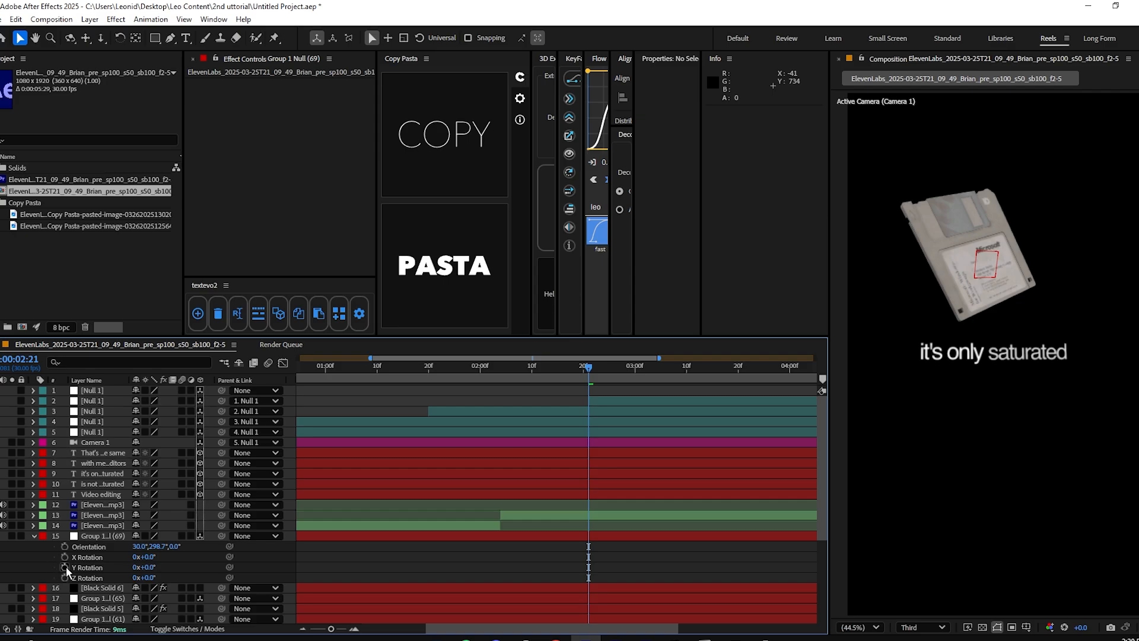
Add keyframes at 0:00:02:21 for the floppy null's Y Rotation and Position and for Black Solid 6's Opacity.
{"action": "left_click", "coordinate": [64, 567]}
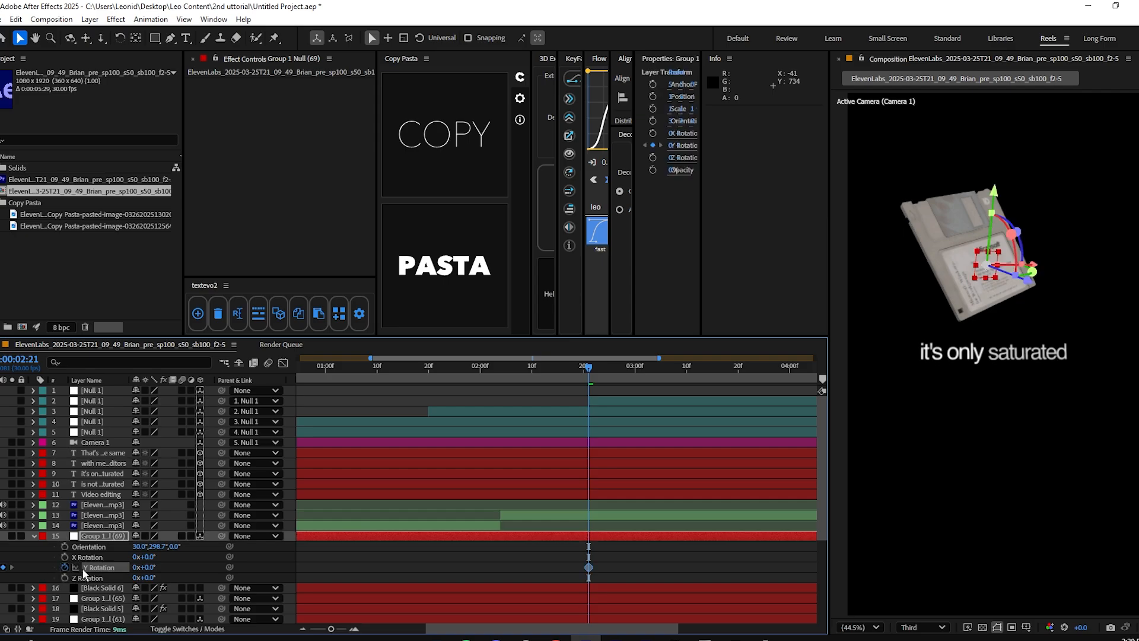
{"action": "key", "text": "alt+shift+p"}
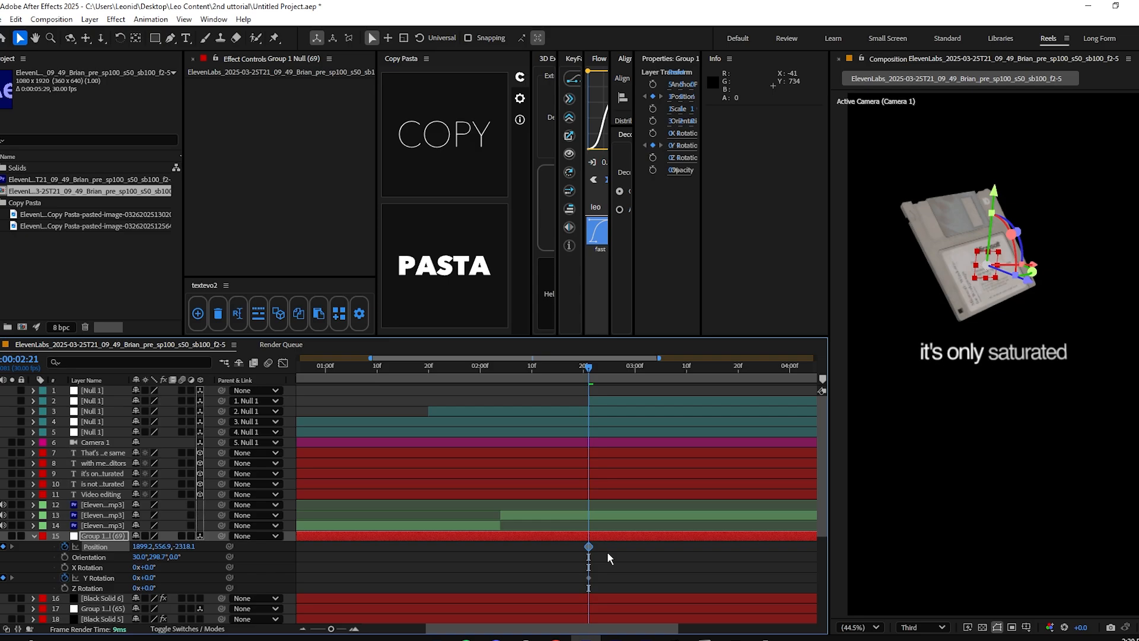
{"action": "scroll", "coordinate": [607, 550], "scroll_direction": "down", "scroll_amount": 3}
{"action": "left_click", "coordinate": [613, 535]}
{"action": "key", "text": "alt+shift+t"}
{"action": "left_click_drag", "start_coordinate": [601, 483], "coordinate": [578, 555]}
{"action": "left_click", "coordinate": [617, 509]}
Duplicate the floppy's Position, Y Rotation and Opacity keyframes at 0:00:02:01 and move the original ones to 0:00:03:11.
{"action": "key", "text": "shift+Page_Up"}
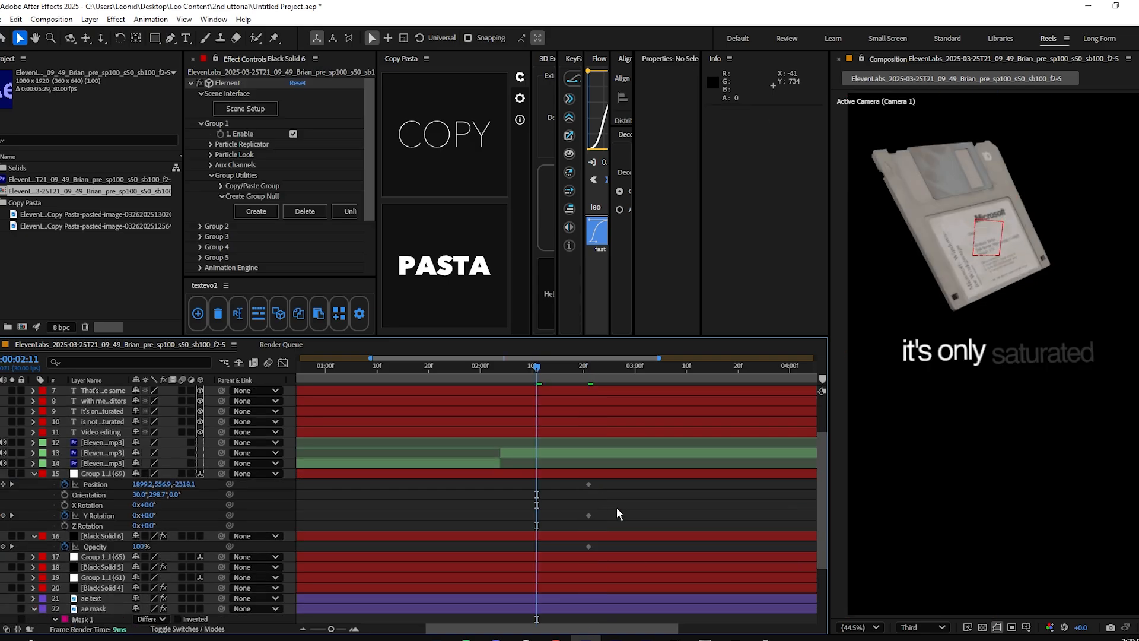
{"action": "key", "text": "shift+Page_Up"}
{"action": "scroll", "coordinate": [617, 514], "scroll_direction": "up", "scroll_amount": 3}
{"action": "key", "text": "ctrl+v"}
{"action": "key", "text": "shift+Page_Down"}
{"action": "key", "text": "shift+Page_Down"}
{"action": "key", "text": "shift+Page_Down"}
{"action": "key", "text": "shift+Page_Down"}
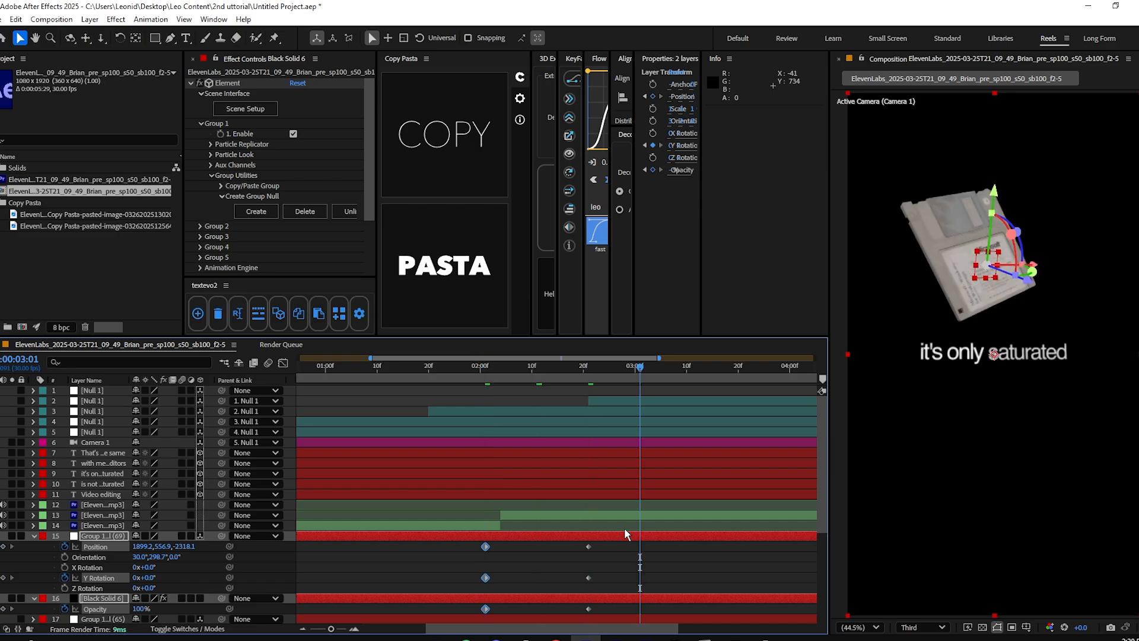
{"action": "left_click_drag", "start_coordinate": [604, 542], "coordinate": [693, 547]}
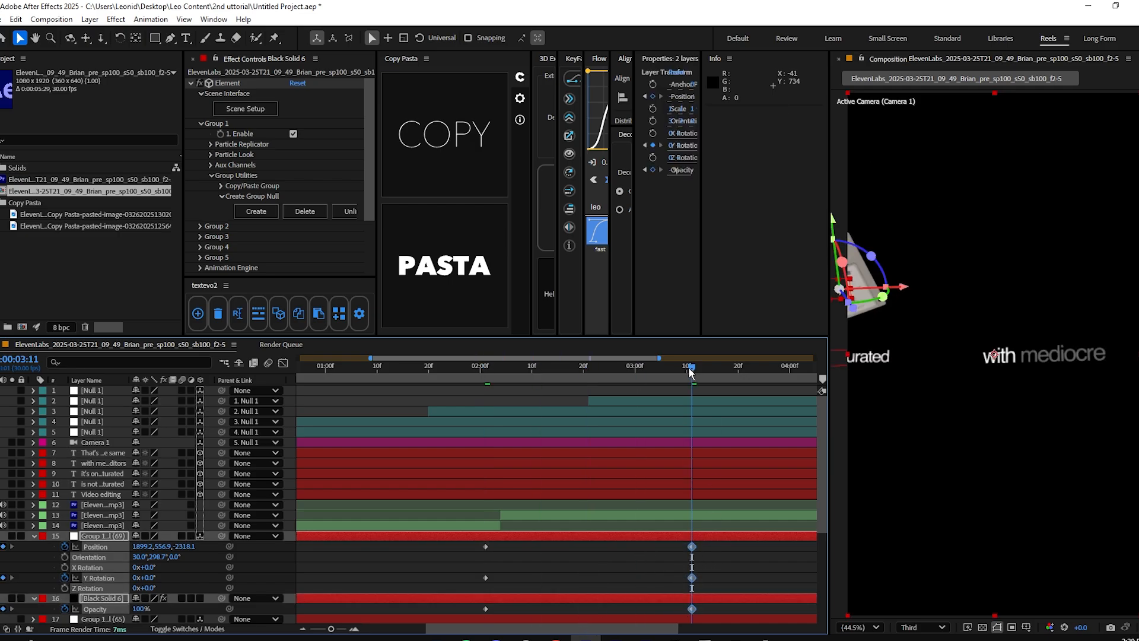
Move the floppy's first Position, Y Rotation and Opacity keyframes to 0:00:02:07.
{"action": "left_click_drag", "start_coordinate": [691, 372], "coordinate": [516, 372]}
{"action": "left_click", "coordinate": [902, 466]}
{"action": "scroll", "coordinate": [902, 466], "scroll_direction": "up", "scroll_amount": 1}
{"action": "left_click", "coordinate": [875, 627]}
{"action": "left_click", "coordinate": [860, 396]}
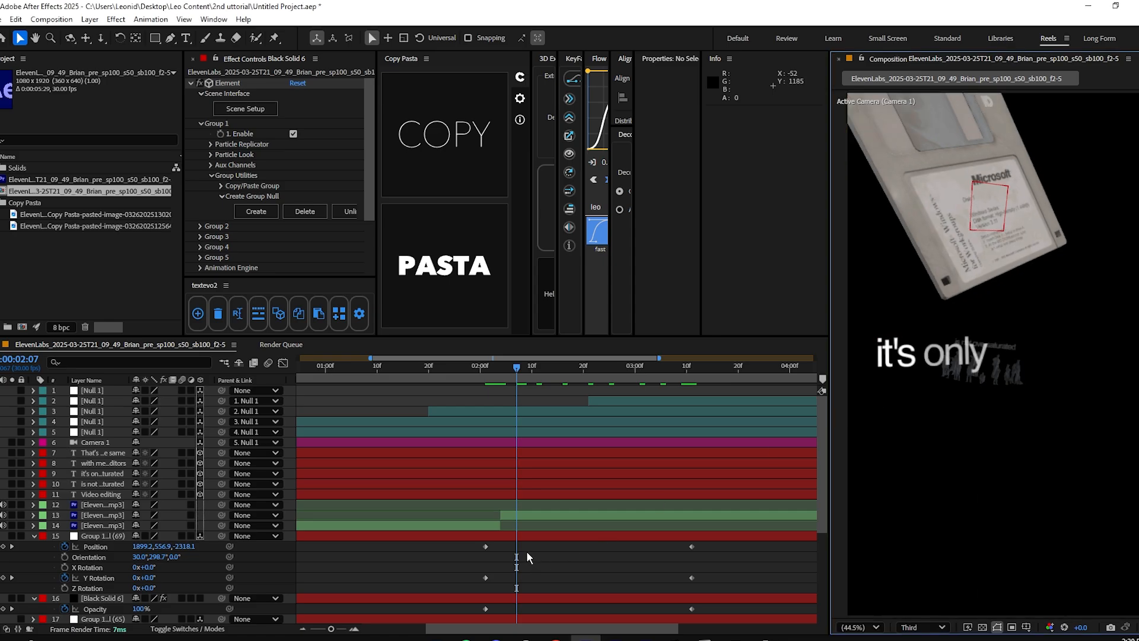
{"action": "mouse_move", "coordinate": [512, 542]}
{"action": "left_mouse_down"}
{"action": "mouse_move", "coordinate": [474, 612]}
{"action": "mouse_move", "coordinate": [516, 547]}
{"action": "left_mouse_up"}
{"action": "left_click", "coordinate": [497, 564]}
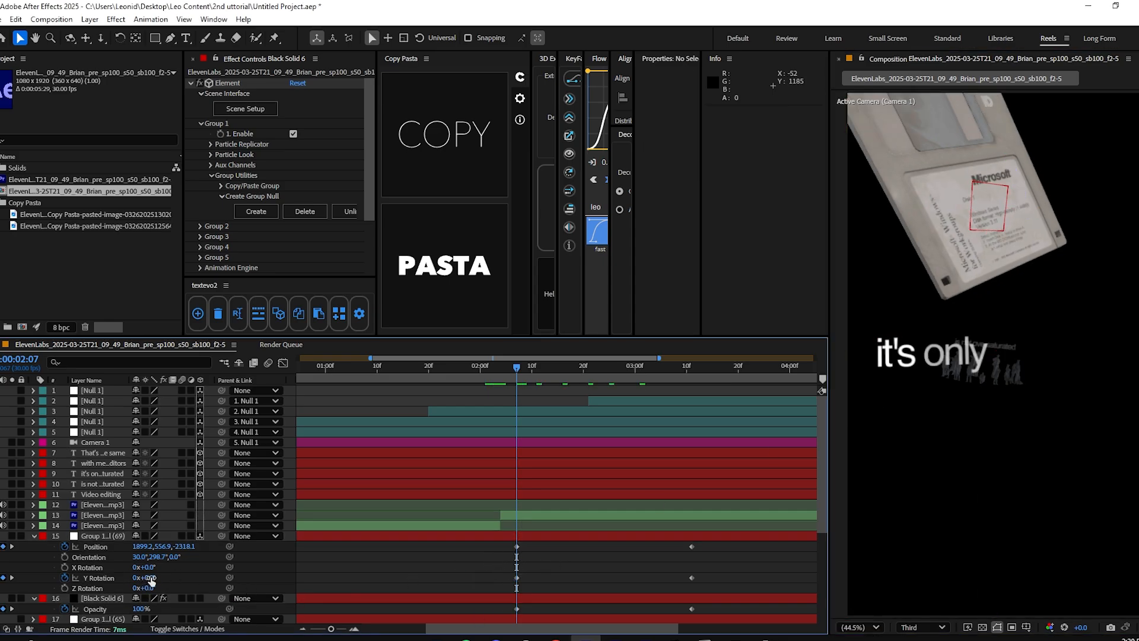
Set the floppy's starting Y Rotation to 290° and Position to 1899.2, 26.9, -2318.1, and shift its first keyframes earlier.
{"action": "left_click_drag", "start_coordinate": [152, 580], "coordinate": [170, 586]}
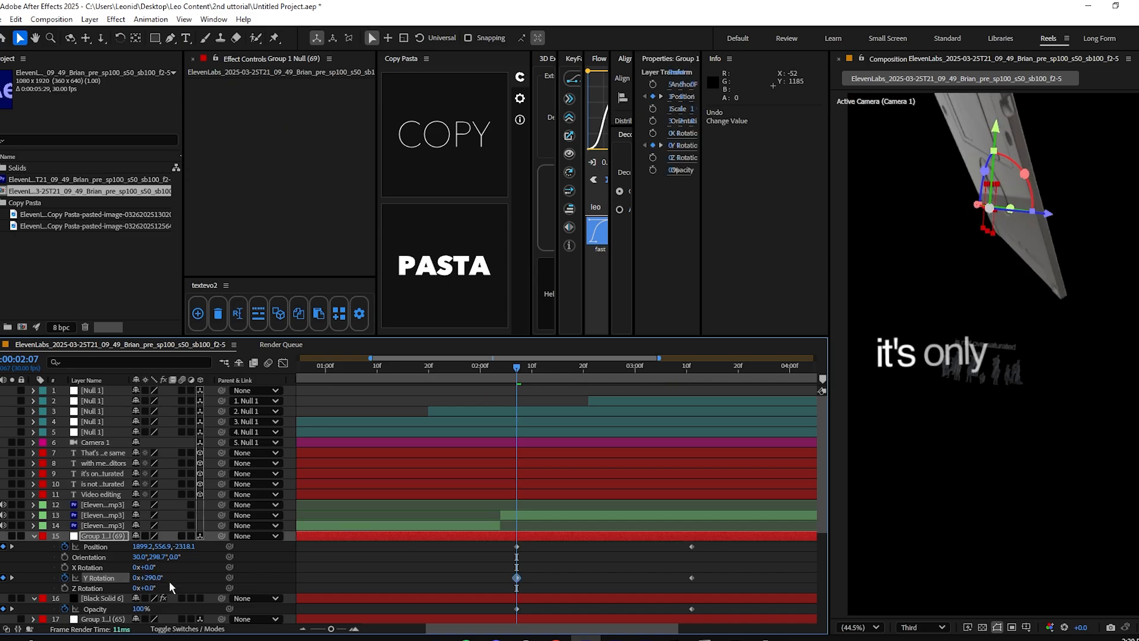
{"action": "left_click", "coordinate": [392, 568]}
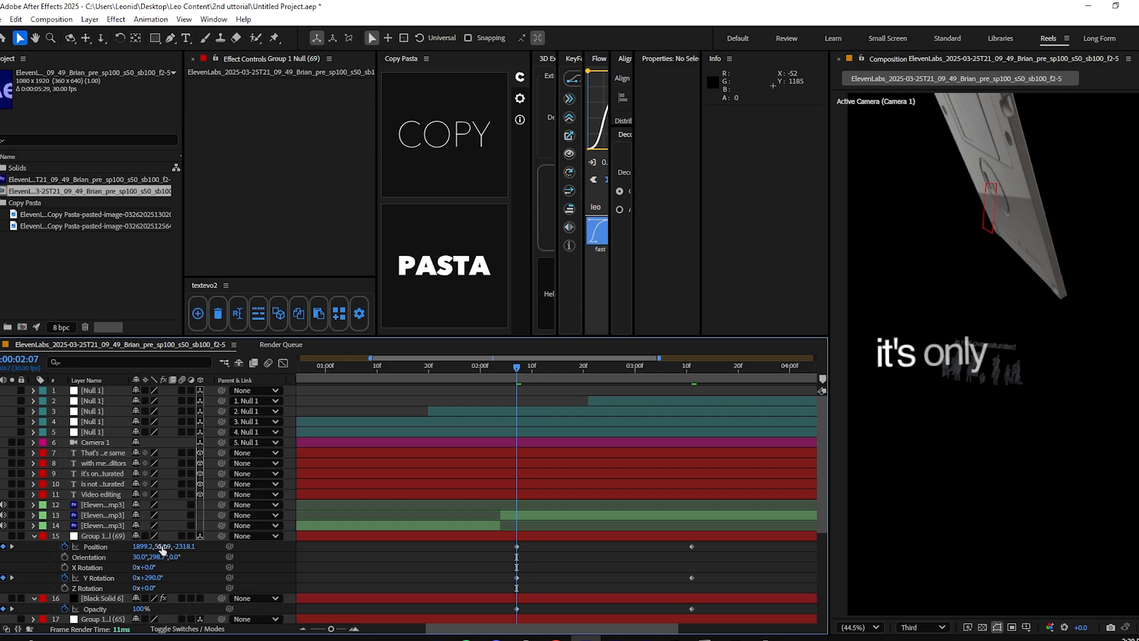
{"action": "left_click_drag", "start_coordinate": [162, 548], "coordinate": [130, 548]}
{"action": "left_click_drag", "start_coordinate": [130, 548], "coordinate": [126, 549]}
{"action": "left_click_drag", "start_coordinate": [558, 553], "coordinate": [500, 618]}
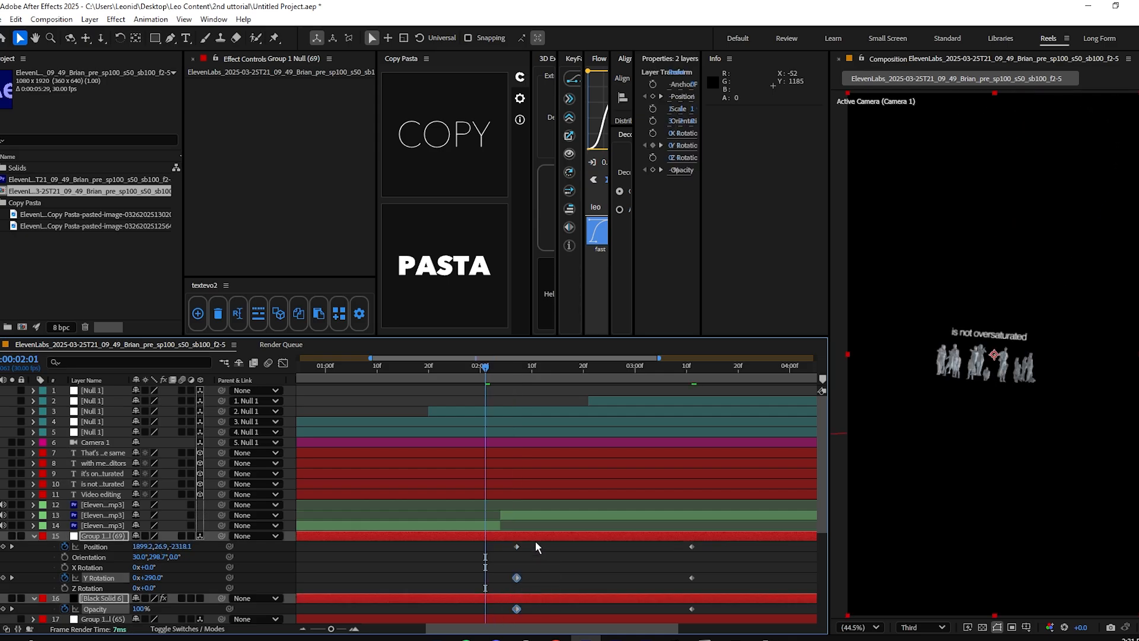
{"action": "left_click_drag", "start_coordinate": [518, 547], "coordinate": [503, 547]}
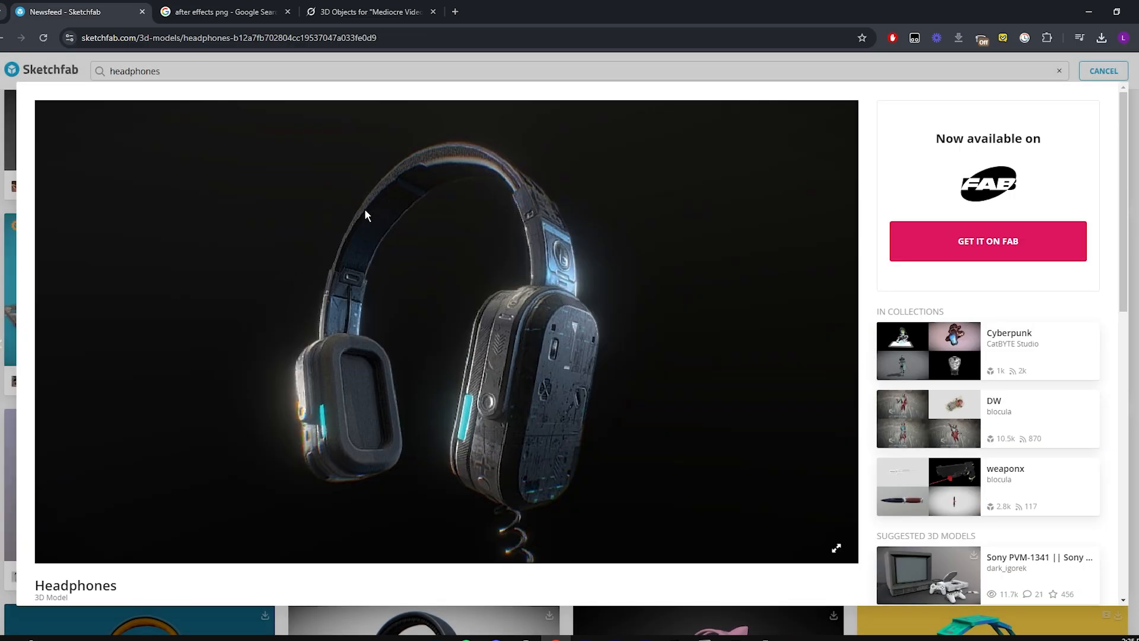
Open the download options for the sci-fi Headphones model on Sketchfab.
{"action": "scroll", "coordinate": [177, 496], "scroll_direction": "down", "scroll_amount": 3}
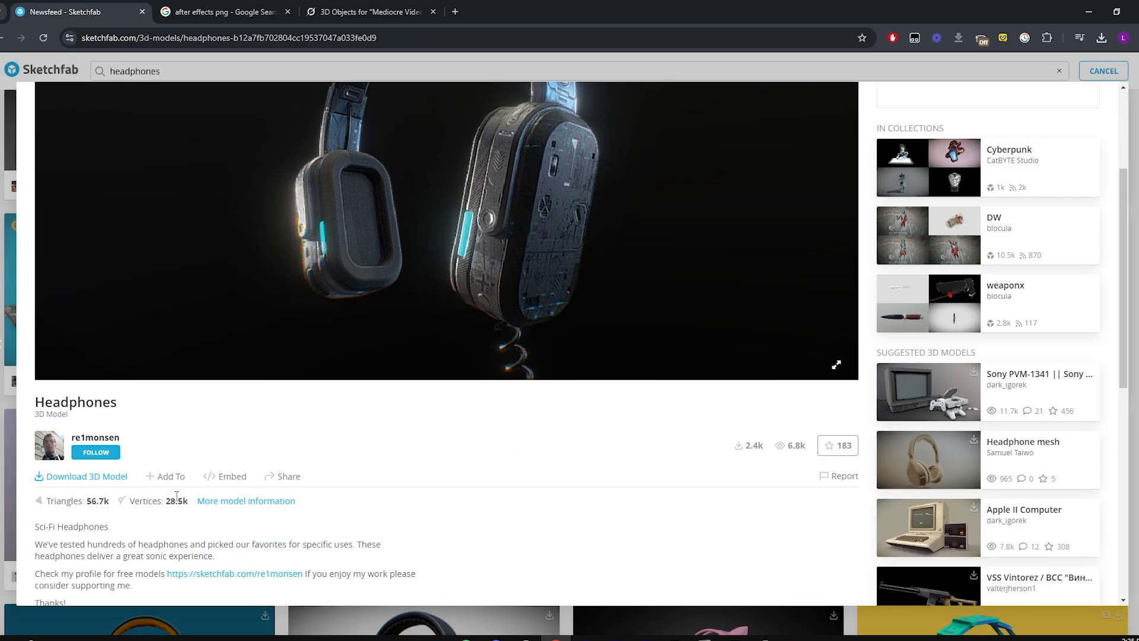
{"action": "left_click", "coordinate": [114, 478]}
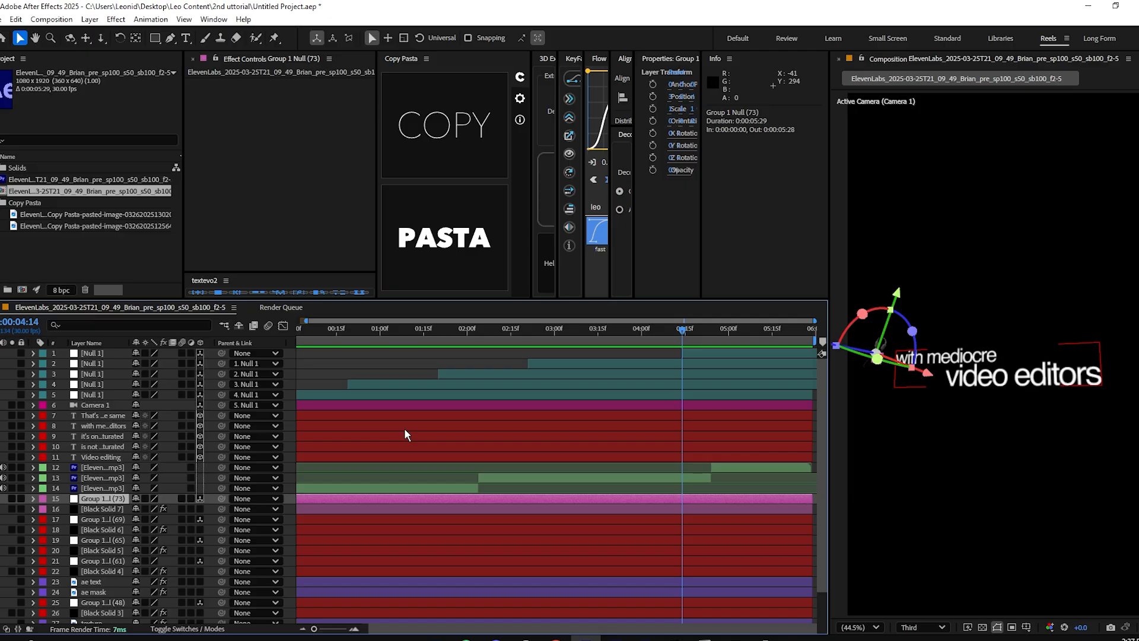
Scale the headphones' group null to 234% and place it at about 3334.9, 862, -2381.7.
{"action": "key", "text": "s"}
{"action": "left_click_drag", "start_coordinate": [153, 509], "coordinate": [165, 509]}
{"action": "left_click_drag", "start_coordinate": [995, 350], "coordinate": [1001, 415]}
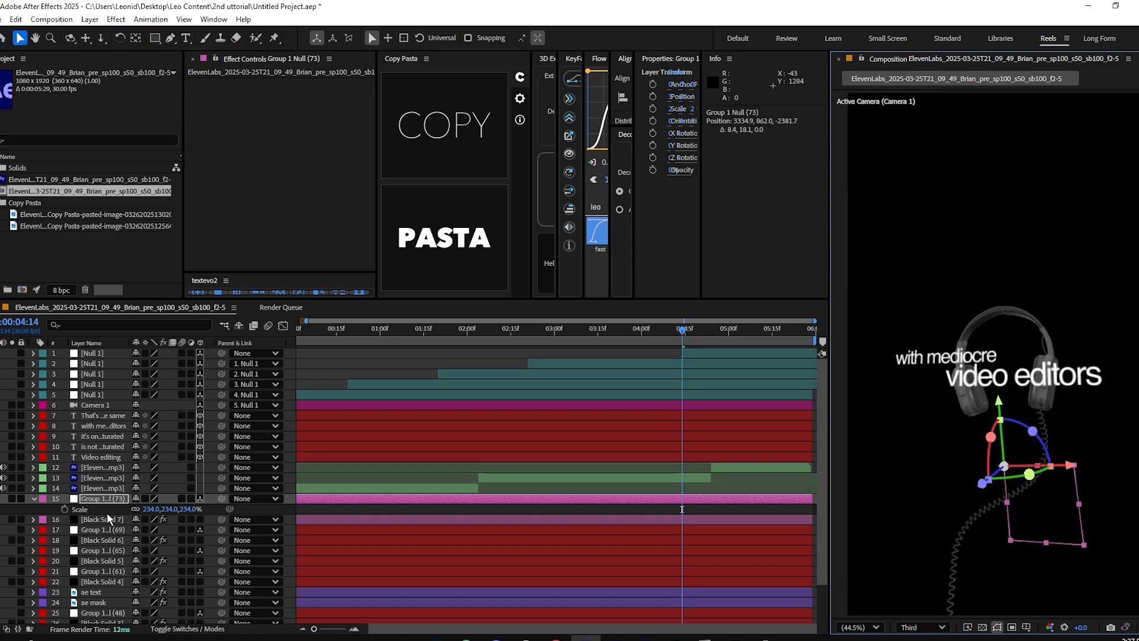
Raise the "with mediocre video editors" text above the headphones to about 3077.6, 264.8, -2379.2 and lower the headphones slightly.
{"action": "left_click", "coordinate": [122, 426]}
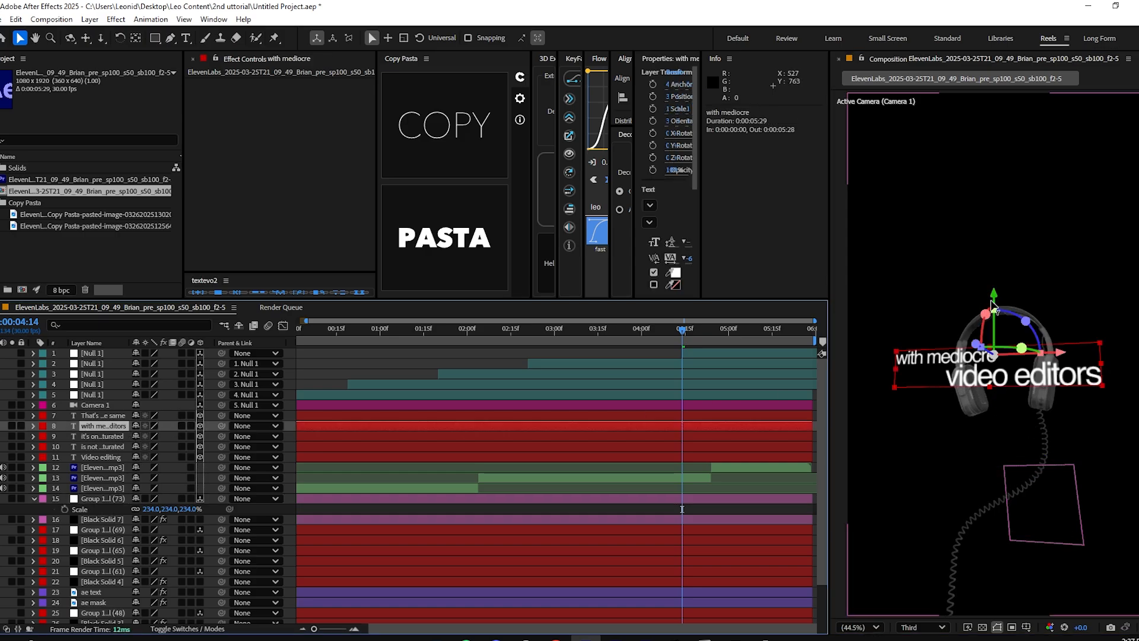
{"action": "left_click_drag", "start_coordinate": [1001, 305], "coordinate": [1002, 212]}
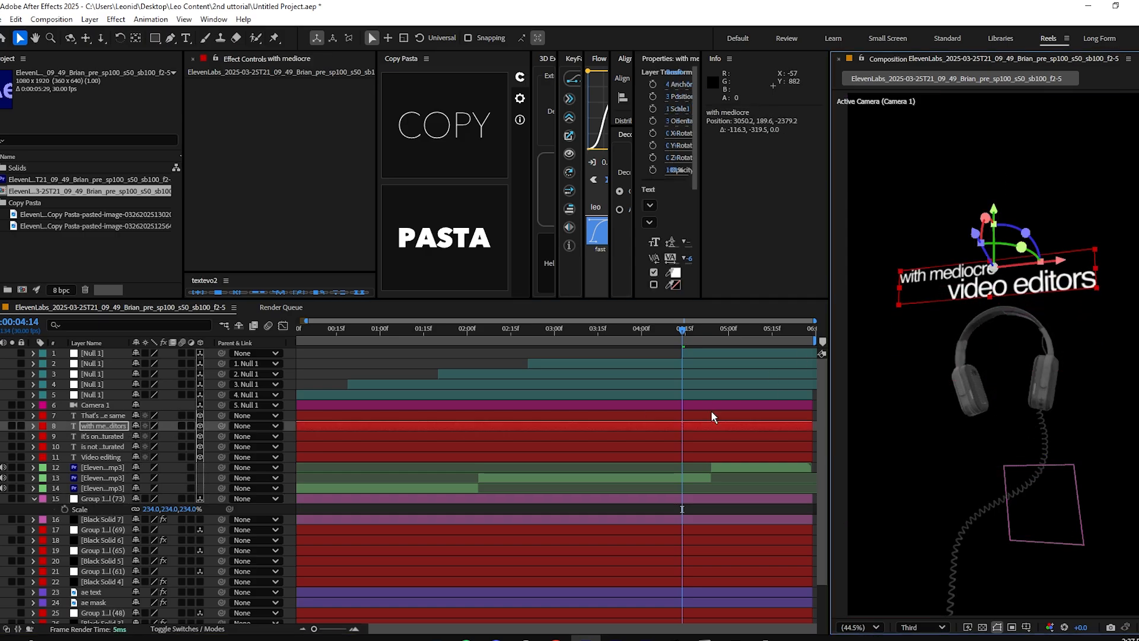
{"action": "left_click", "coordinate": [96, 498]}
{"action": "left_click_drag", "start_coordinate": [998, 410], "coordinate": [1001, 448]}
{"action": "left_click", "coordinate": [990, 286]}
{"action": "left_click_drag", "start_coordinate": [994, 218], "coordinate": [997, 235]}
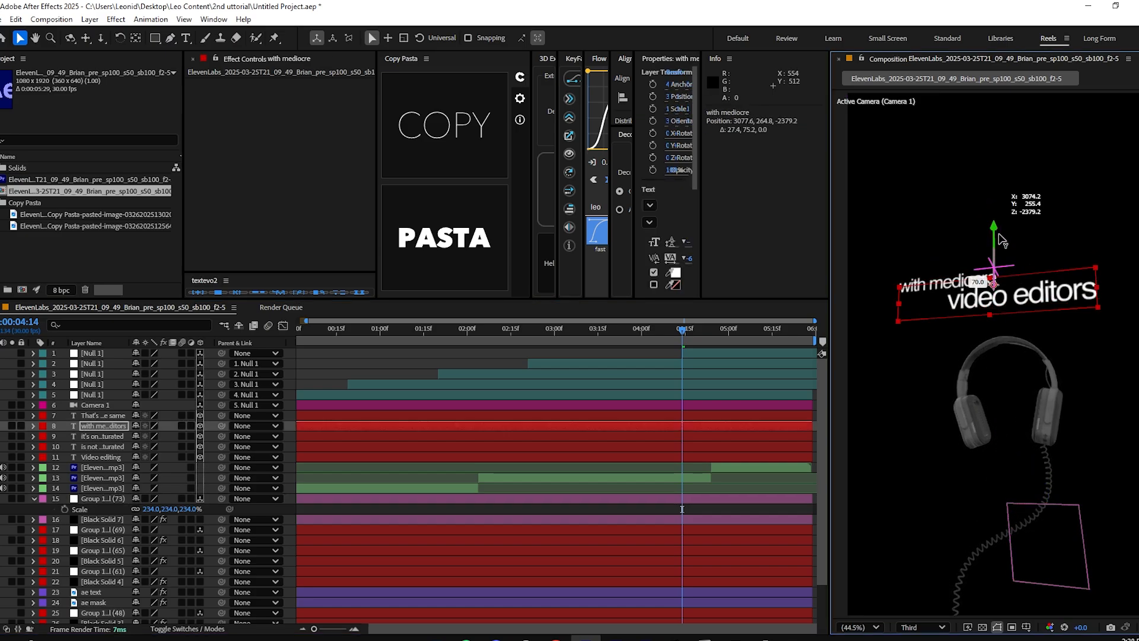
{"action": "left_click", "coordinate": [653, 500]}
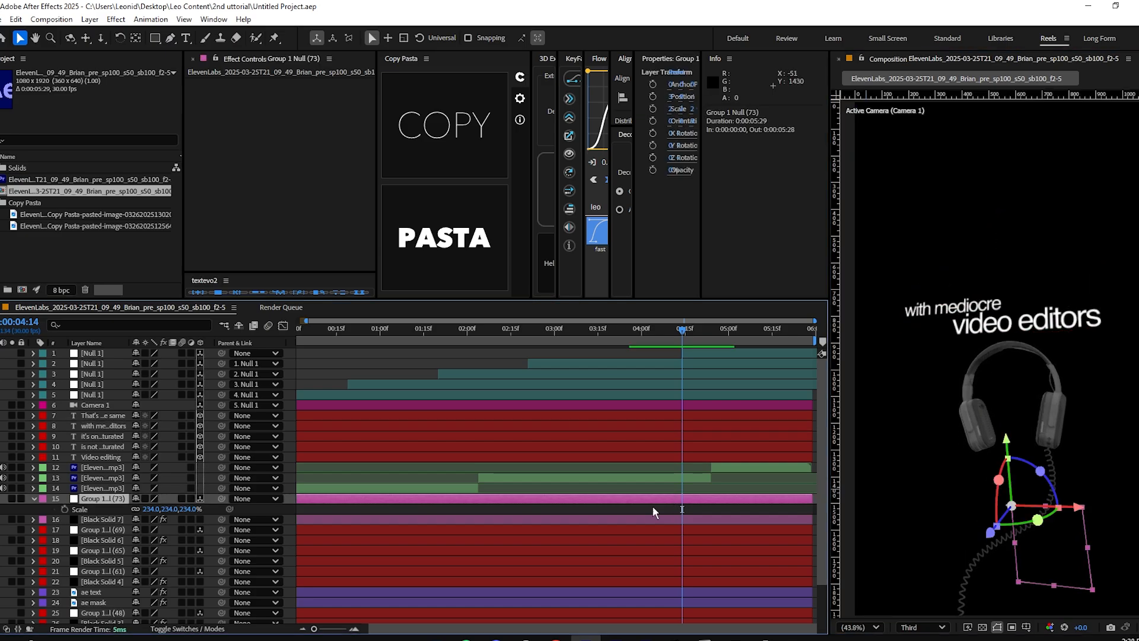
At 0:00:04:14, add Position, X Rotation and Y Rotation keyframes to the headphones' group null and an Opacity keyframe to its Element layer, Black Solid 7.
{"action": "key", "text": "r"}
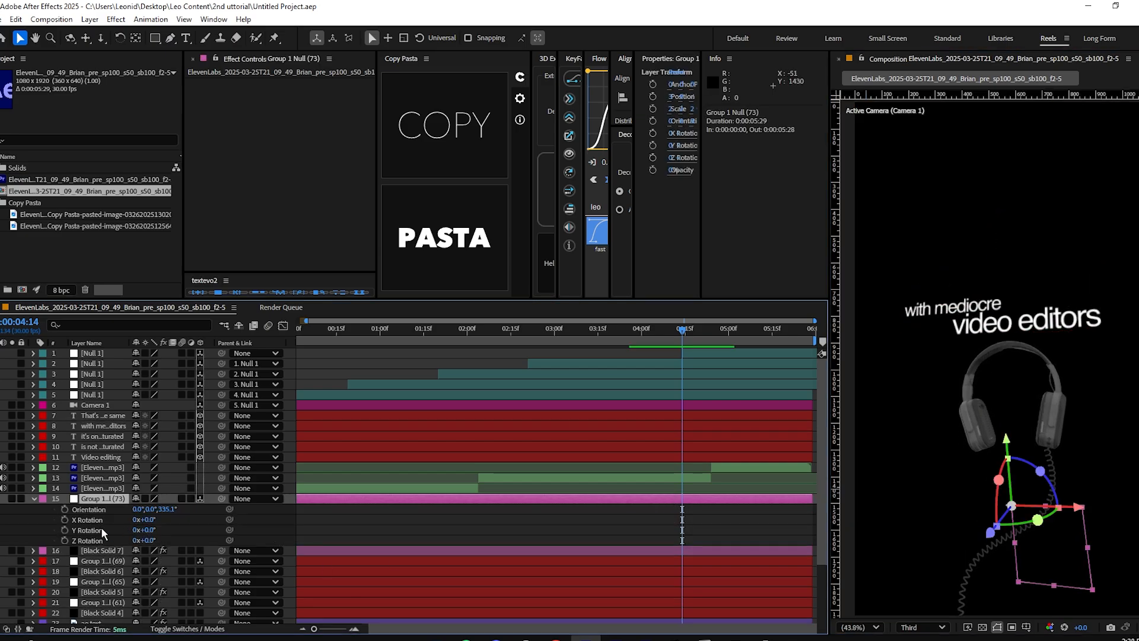
{"action": "left_click", "coordinate": [64, 519]}
{"action": "left_click", "coordinate": [64, 530]}
{"action": "left_click", "coordinate": [693, 550]}
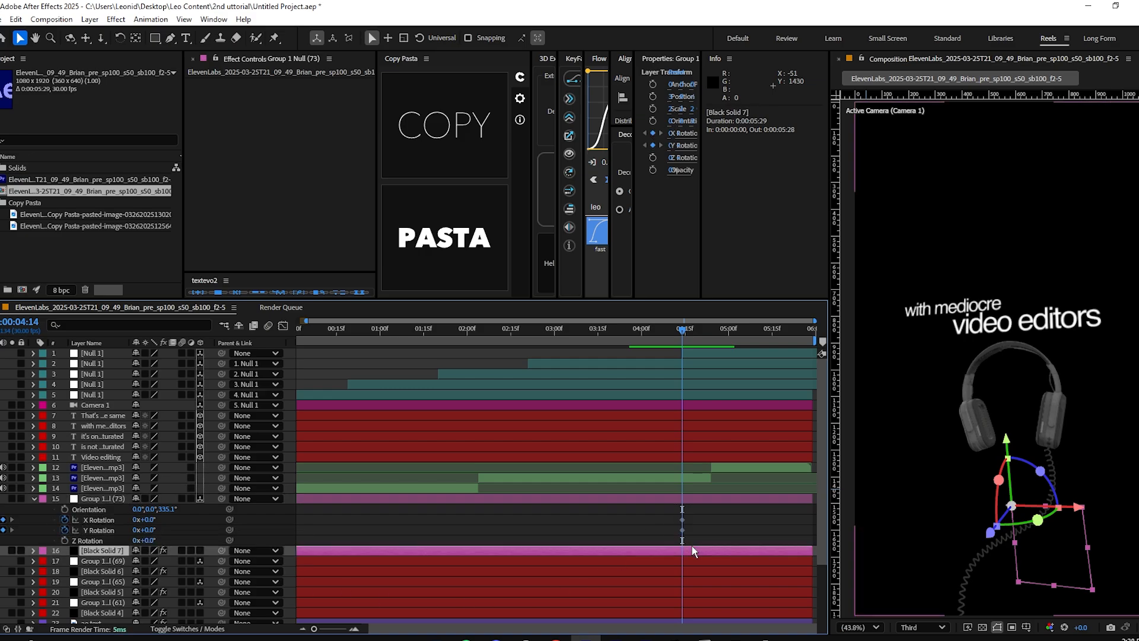
{"action": "left_click", "coordinate": [682, 501]}
{"action": "key", "text": "alt+shift+p"}
{"action": "left_click", "coordinate": [720, 561]}
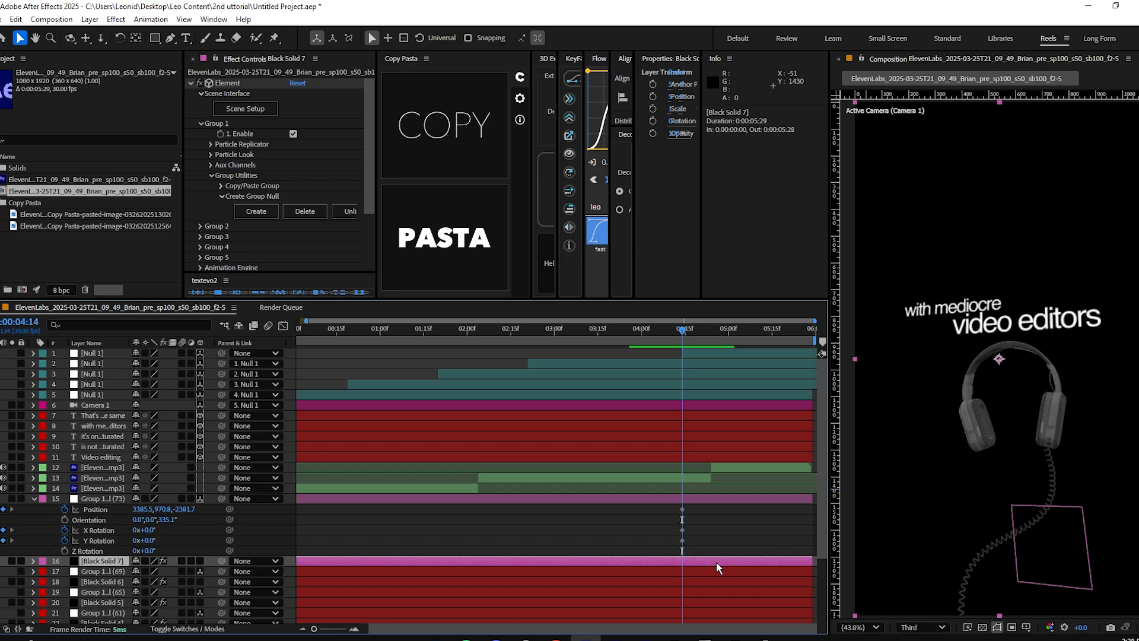
{"action": "key", "text": "alt+shift+t"}
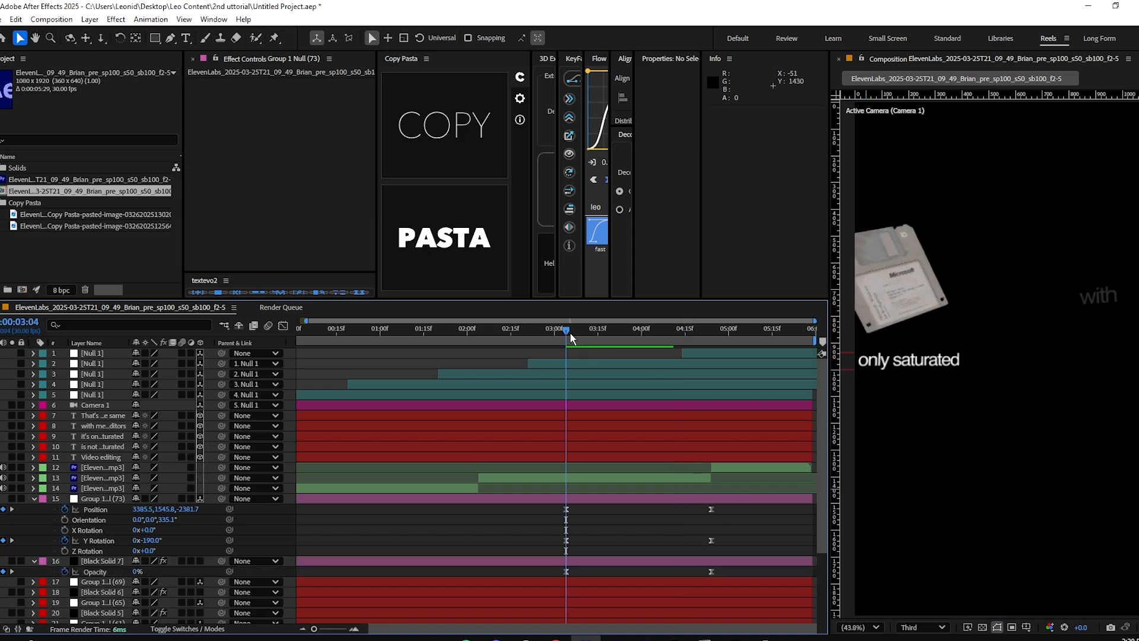
Scrub through the headphones animation to the end, collapse the keyframed layers, and preview the whole composition.
{"action": "left_click_drag", "start_coordinate": [568, 346], "coordinate": [939, 368]}
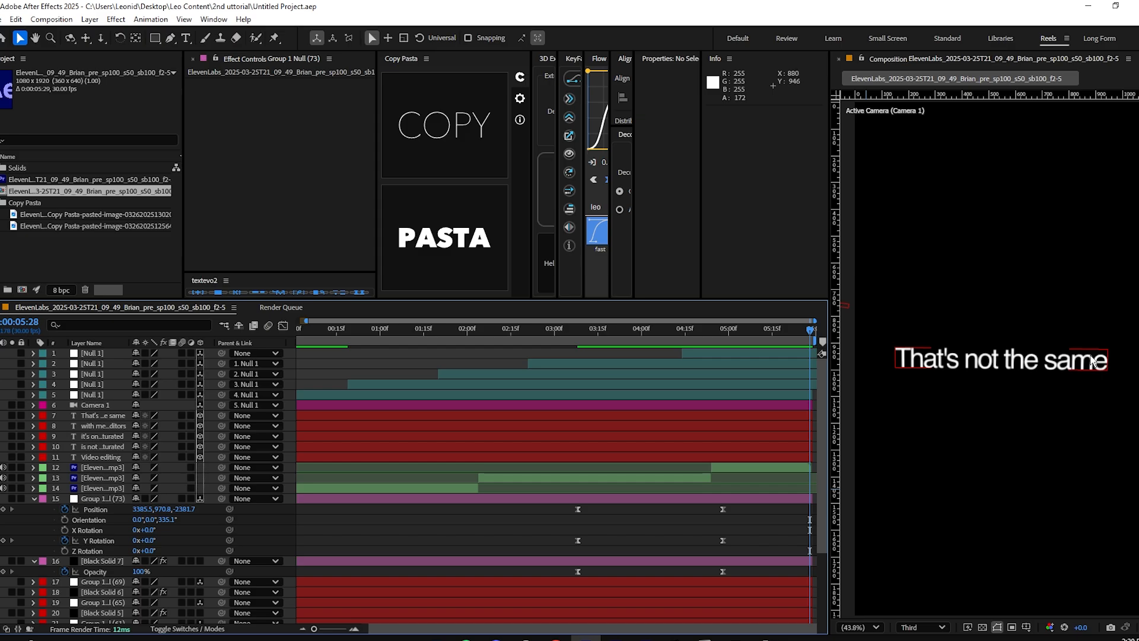
{"action": "key", "text": "m"}
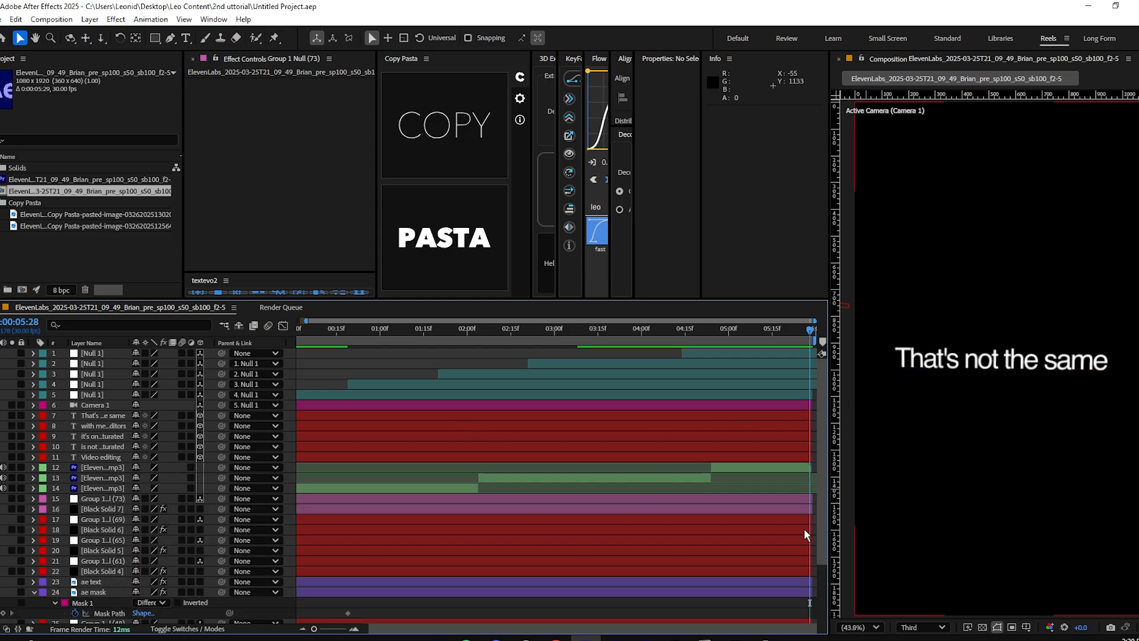
{"action": "key", "text": "space"}
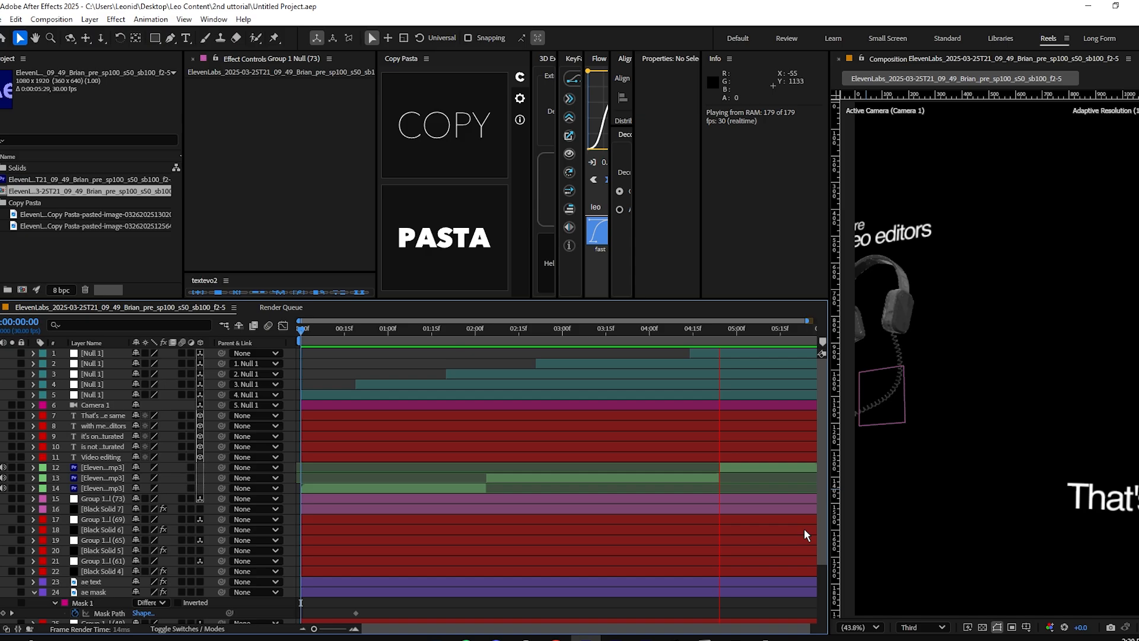
{"action": "left_click", "coordinate": [531, 356]}
At 0:00:00:19, draw a 940 px circle with no fill and a 15 px turquoise stroke around the laptop.
{"action": "left_click", "coordinate": [355, 330]}
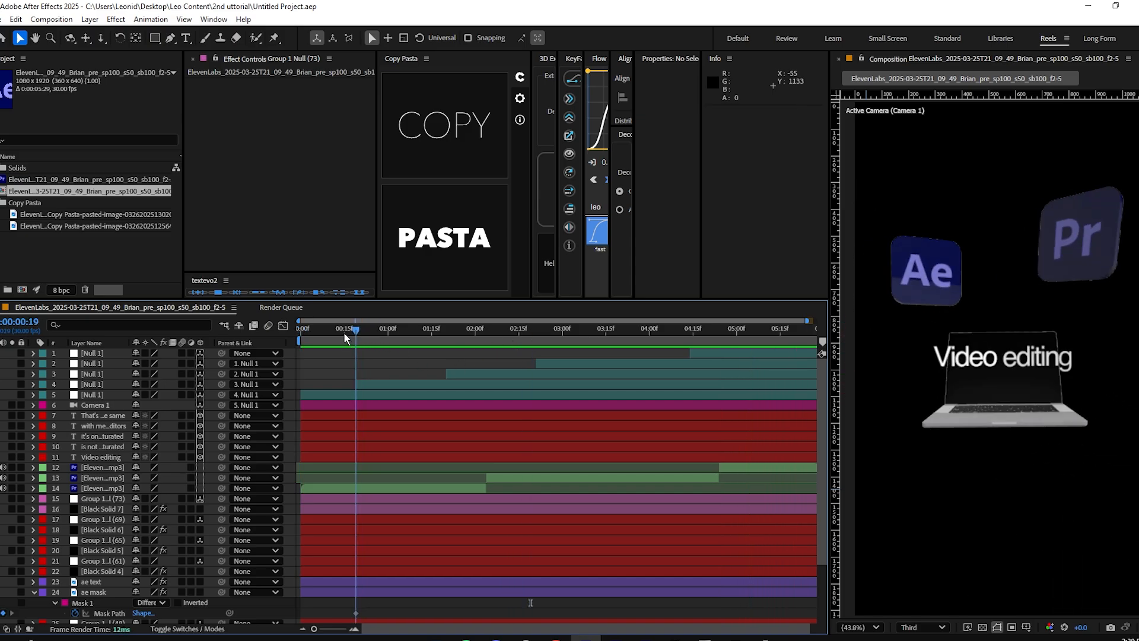
{"action": "key", "text": "q"}
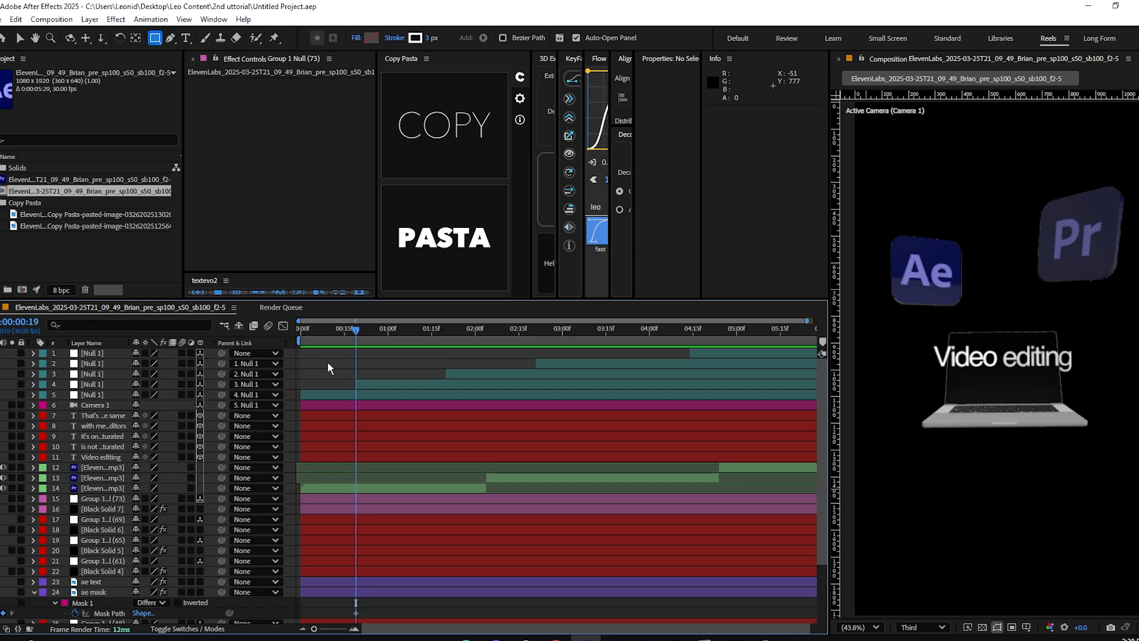
{"action": "key", "text": "space"}
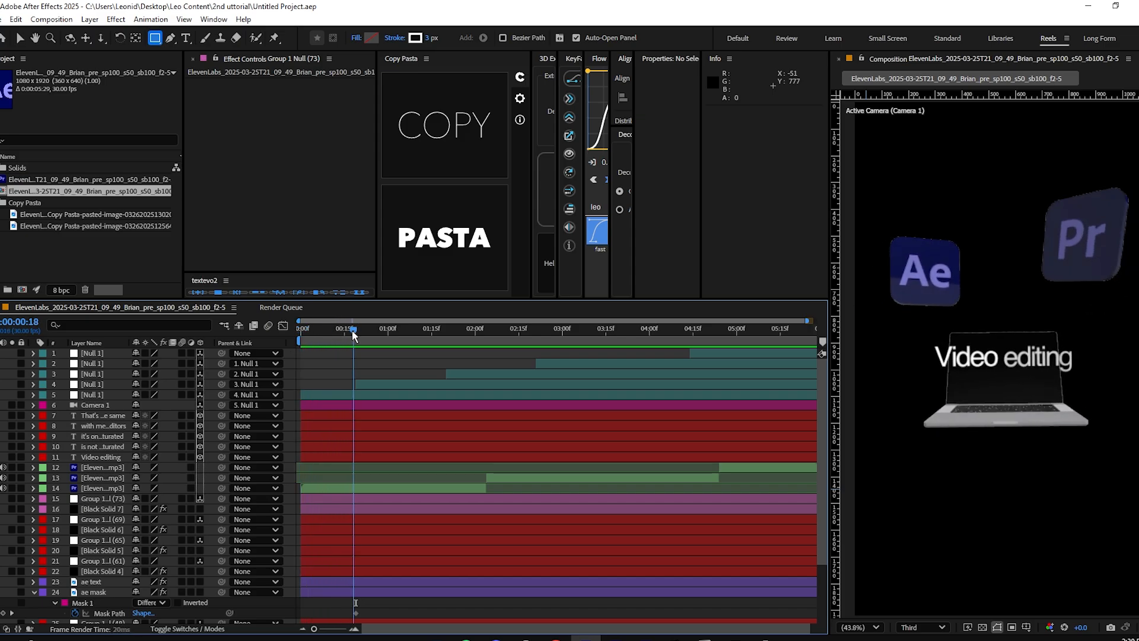
{"action": "key", "text": "space"}
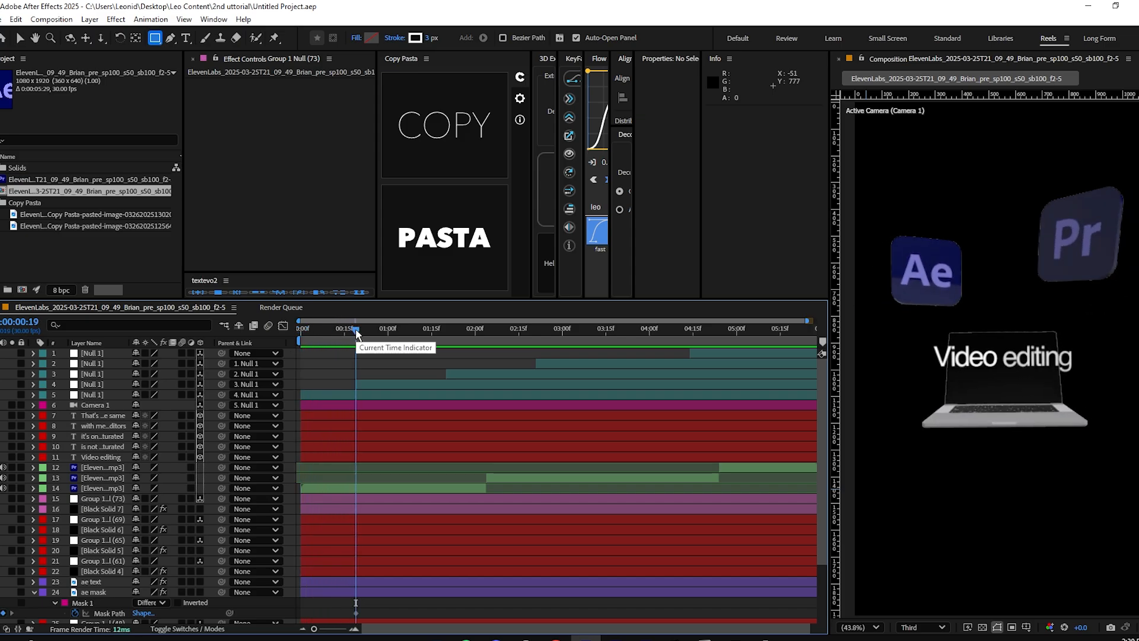
{"action": "left_click_drag", "start_coordinate": [356, 334], "coordinate": [529, 356]}
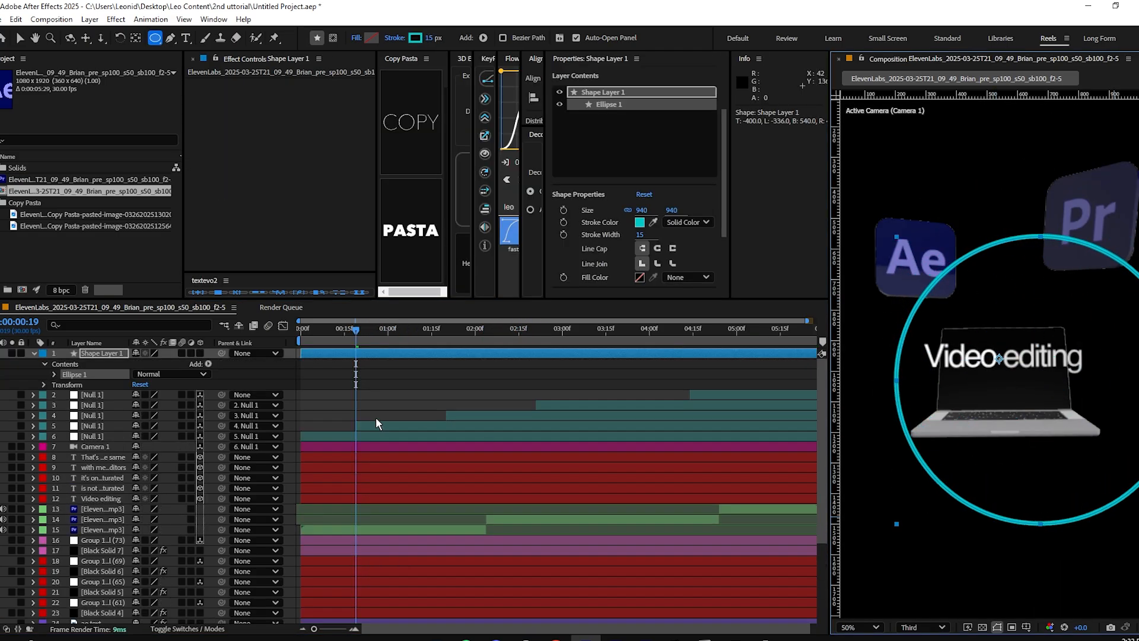
{"action": "left_click", "coordinate": [376, 419]}
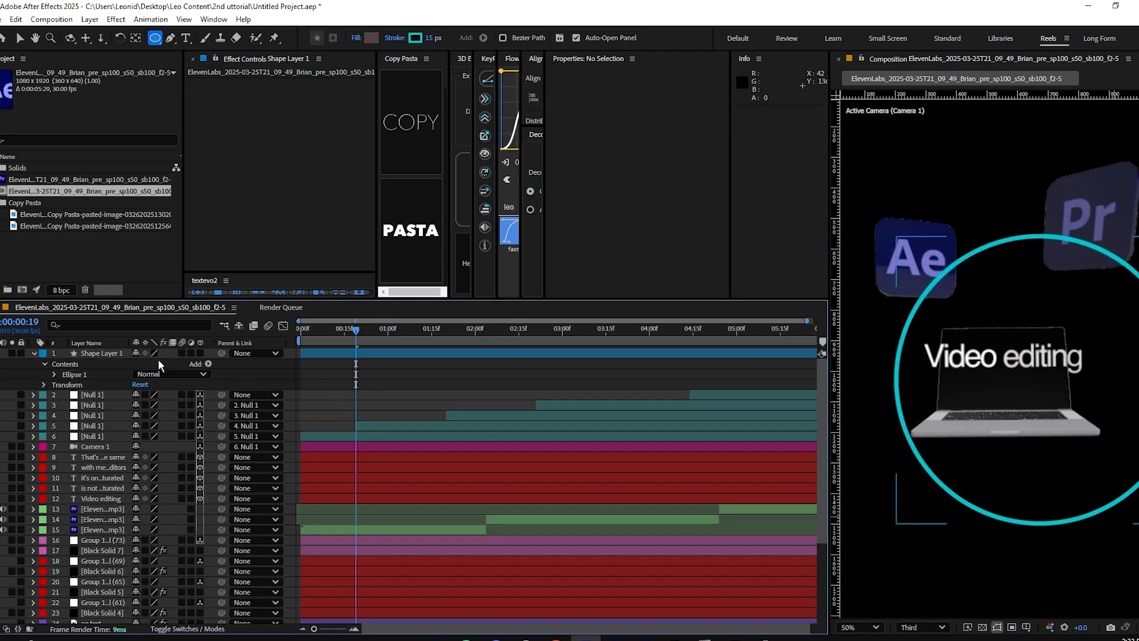
Place the circle's shape layer at the very end of the layer stack and make it a 3D layer.
{"action": "left_click_drag", "start_coordinate": [102, 416], "coordinate": [119, 620]}
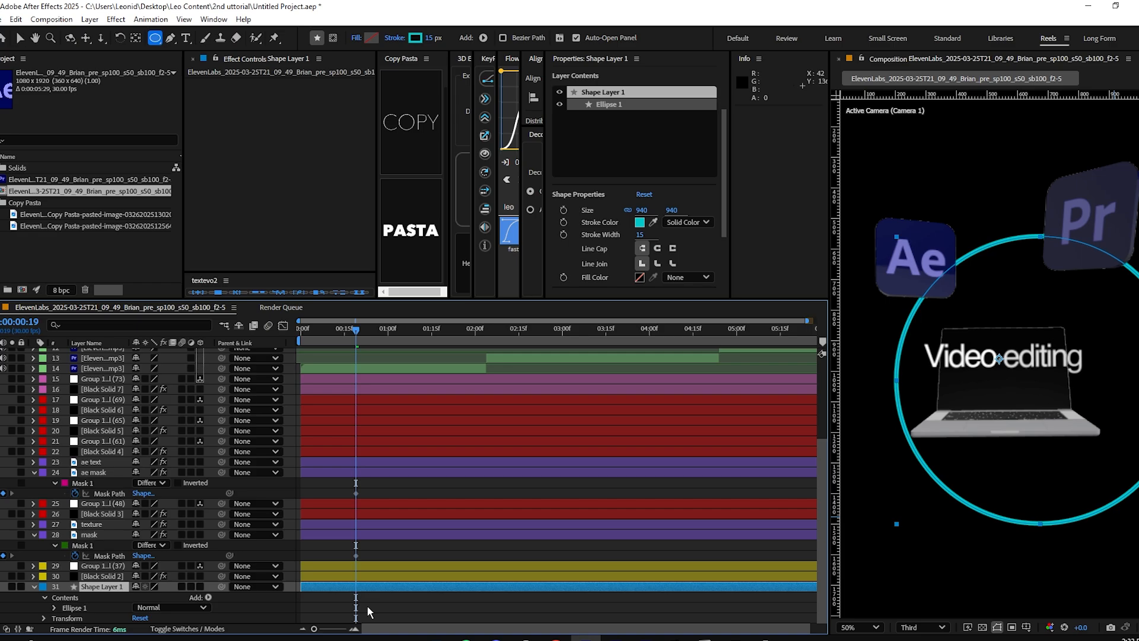
{"action": "left_click", "coordinate": [200, 586]}
{"action": "key", "text": "v"}
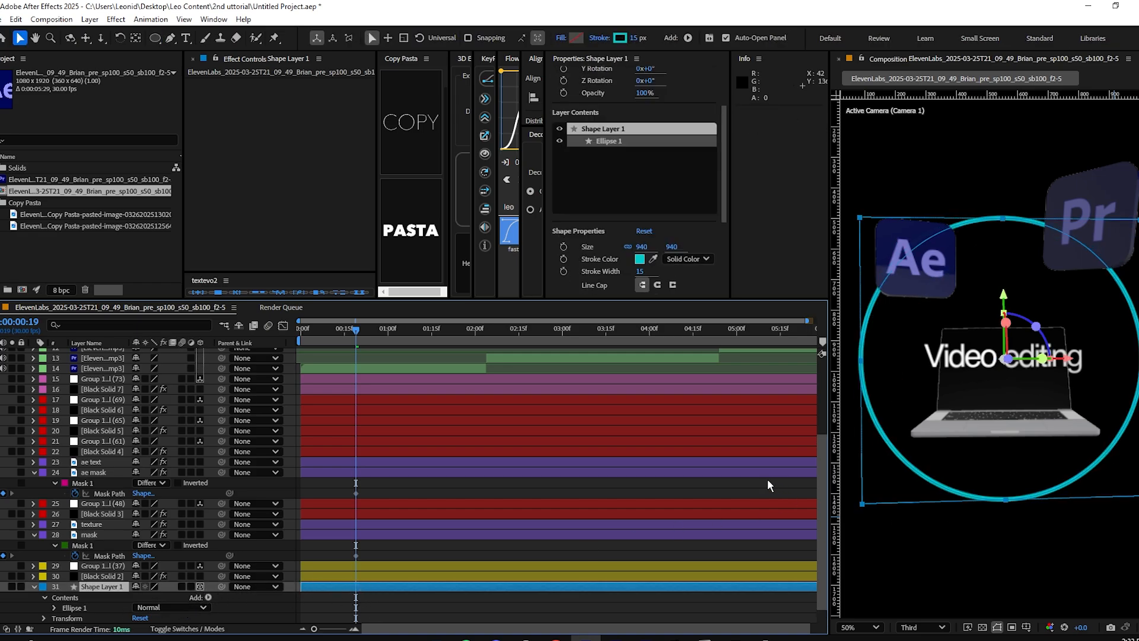
Set the circle's Position to 540, 960, 260, its stroke width to 7 px and its scale to 151%.
{"action": "key", "text": "p"}
{"action": "left_click_drag", "start_coordinate": [173, 618], "coordinate": [193, 611]}
{"action": "left_click", "coordinate": [638, 37]}
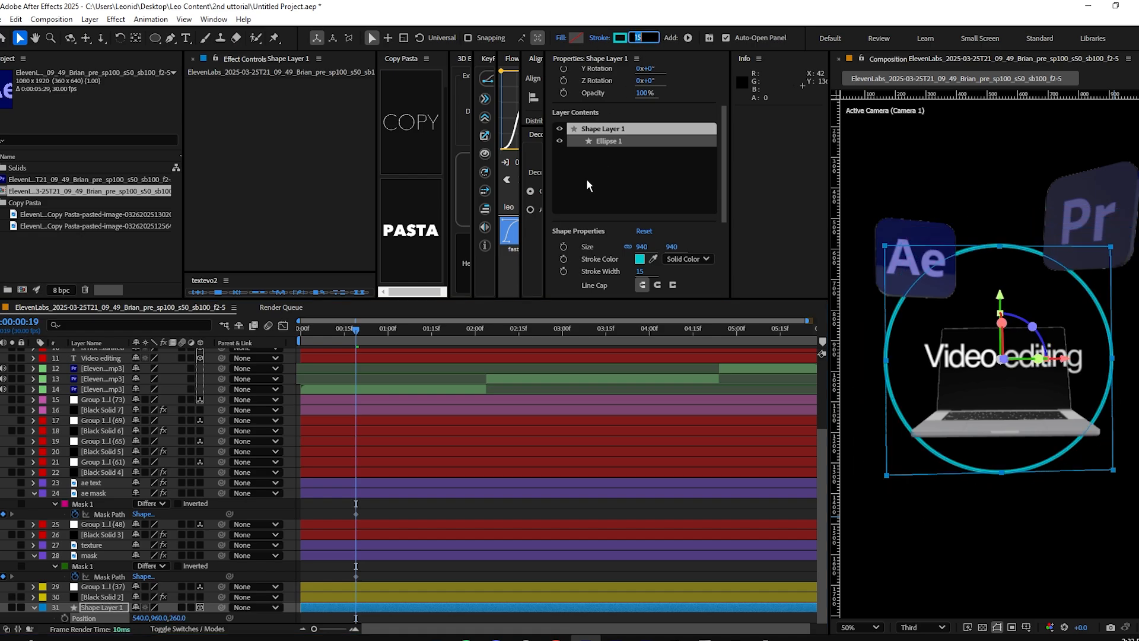
{"action": "left_click", "coordinate": [586, 178]}
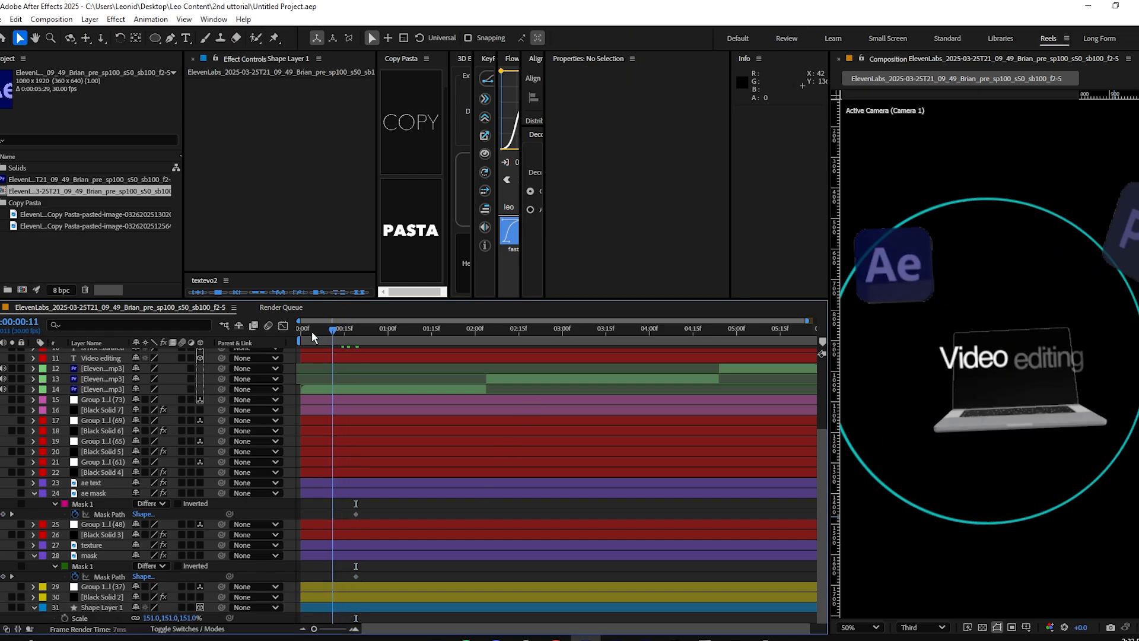
Return to the start of the composition and add Trim Paths to the circle's shape layer.
{"action": "left_click_drag", "start_coordinate": [312, 337], "coordinate": [296, 354]}
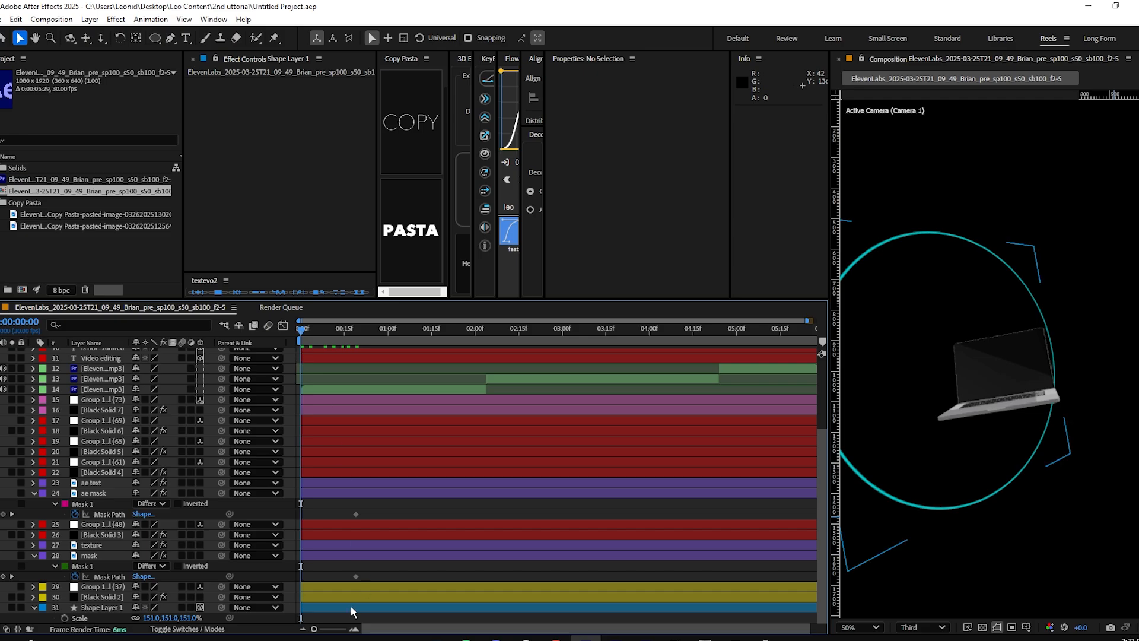
{"action": "left_click", "coordinate": [351, 606]}
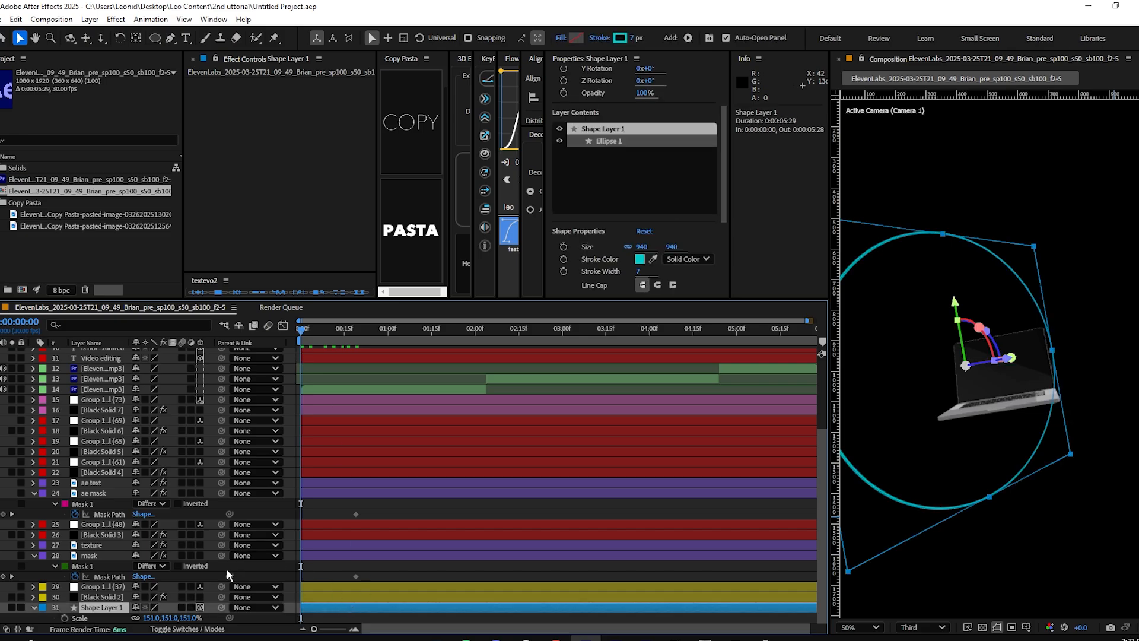
{"action": "left_click", "coordinate": [34, 607]}
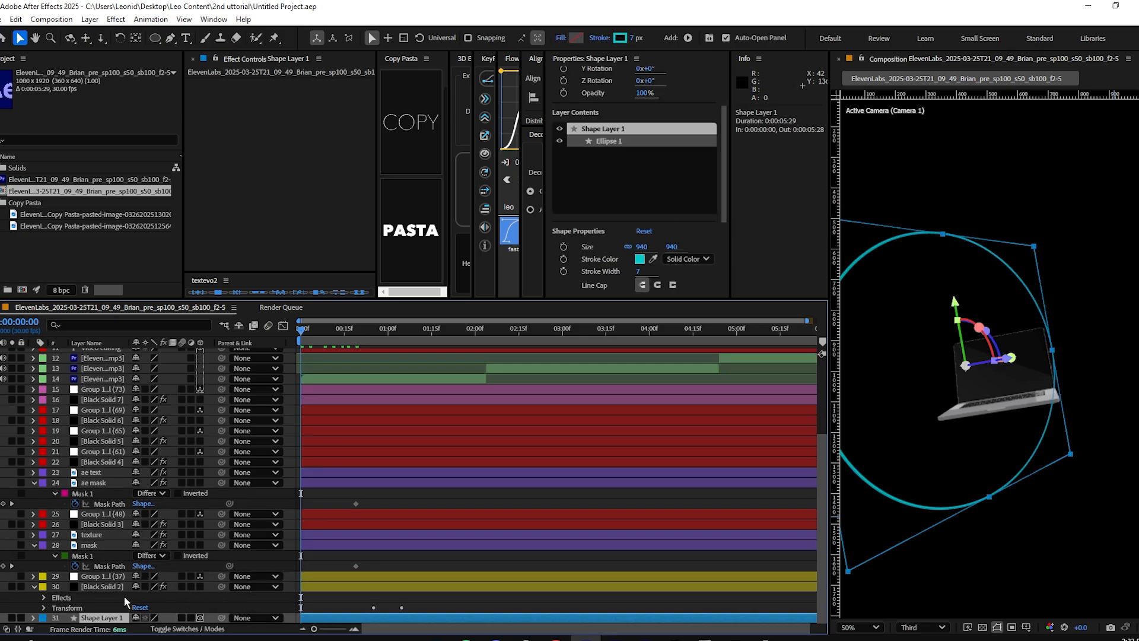
{"action": "left_click", "coordinate": [208, 504]}
{"action": "left_click", "coordinate": [254, 437]}
Keyframe the circle's Trim Paths End at the composition start and at 100% at 0:00:01:00, and return to the first keyframe.
{"action": "left_click", "coordinate": [74, 545]}
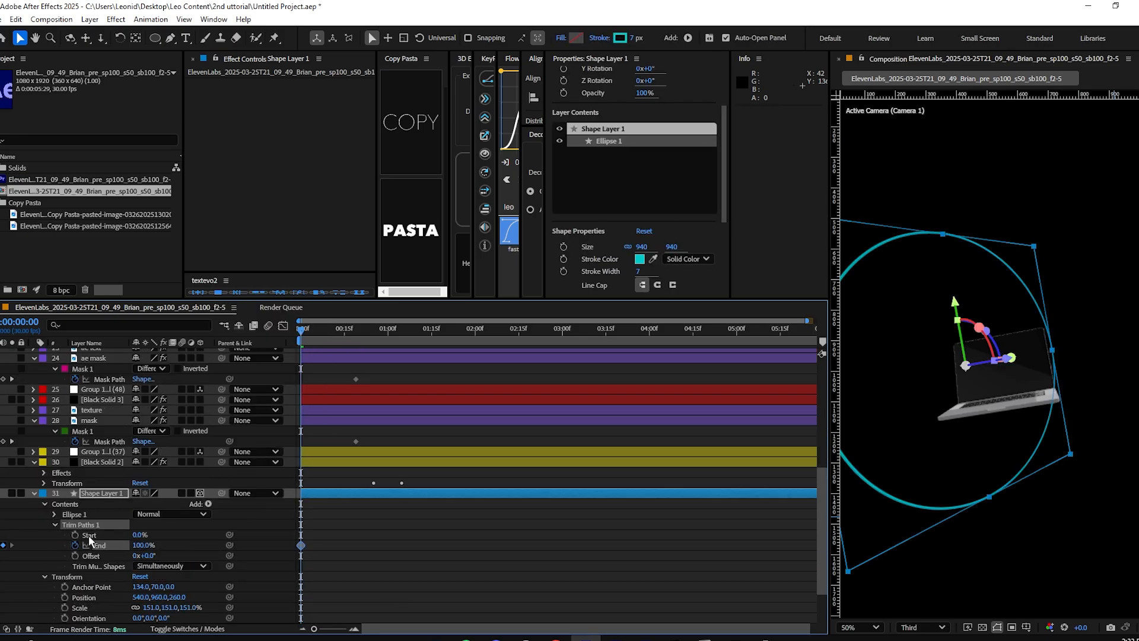
{"action": "left_click", "coordinate": [75, 544]}
{"action": "key", "text": "shift+Page_Down"}
{"action": "key", "text": "shift+Page_Down"}
{"action": "key", "text": "shift+Page_Down"}
{"action": "left_click", "coordinate": [3, 545]}
{"action": "left_click", "coordinate": [0, 545]}
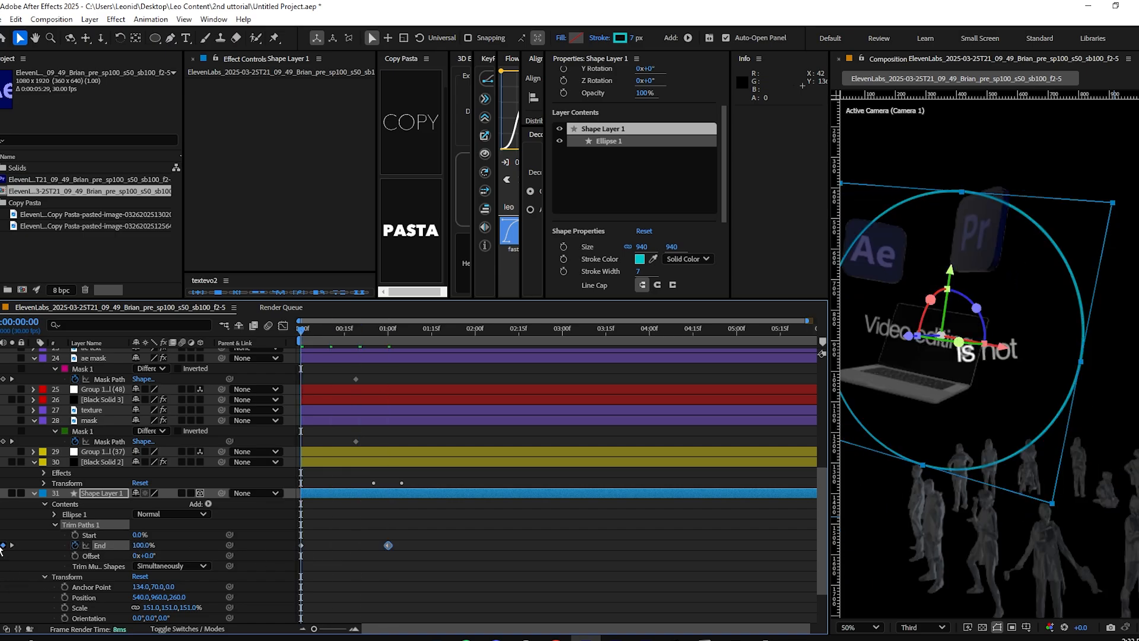
Set Shape Layer 1's Trim Paths End to 0% on the first frame and apply Easy Ease to both End keyframes.
{"action": "left_click_drag", "start_coordinate": [144, 545], "coordinate": [119, 534]}
{"action": "key", "text": "F9"}
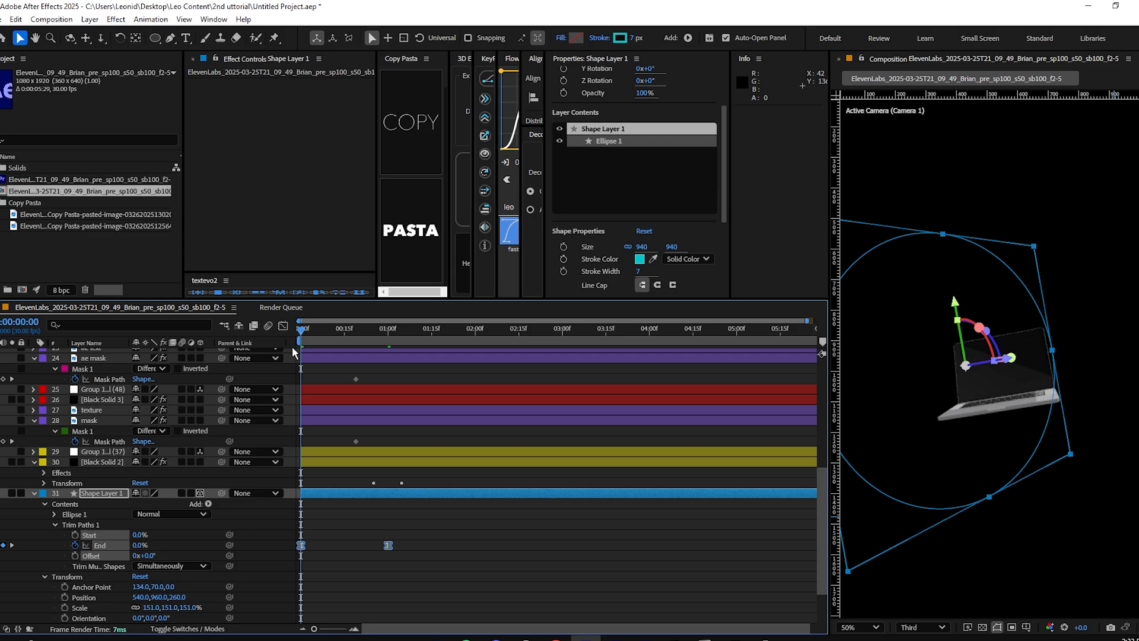
{"action": "left_click", "coordinate": [283, 325]}
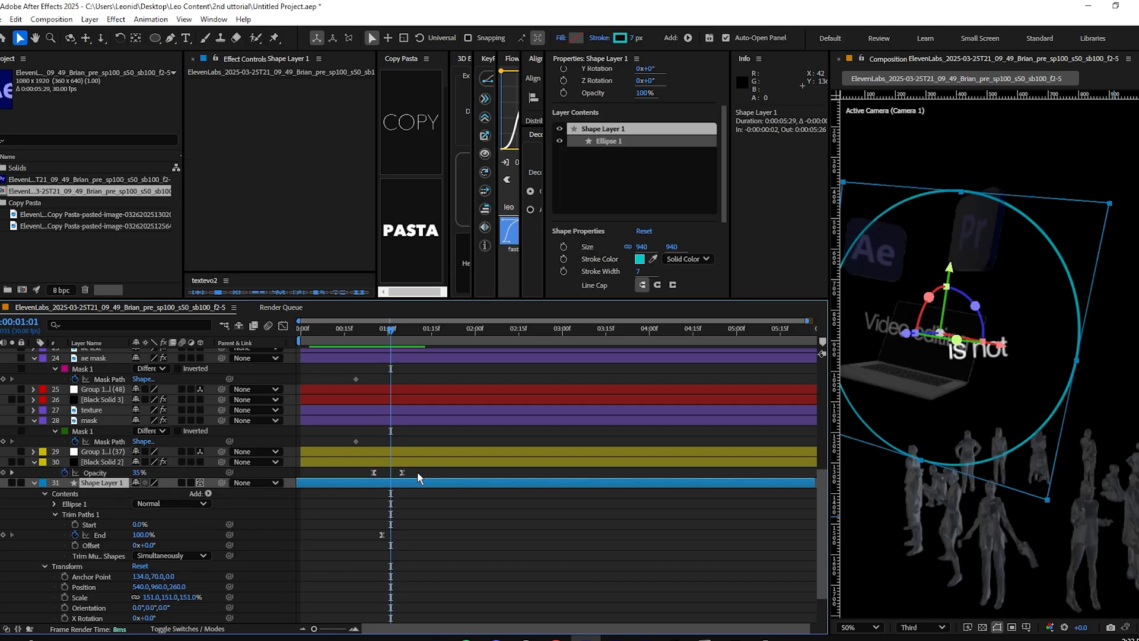
{"action": "key", "text": "ctrl+z"}
Copy both Opacity keyframes from Black Solid 2 to Shape Layer 1 at 0:00:00:25 and preview the animation.
{"action": "left_click_drag", "start_coordinate": [418, 469], "coordinate": [366, 475]}
{"action": "key", "text": "ctrl+c"}
{"action": "left_click_drag", "start_coordinate": [391, 328], "coordinate": [375, 334]}
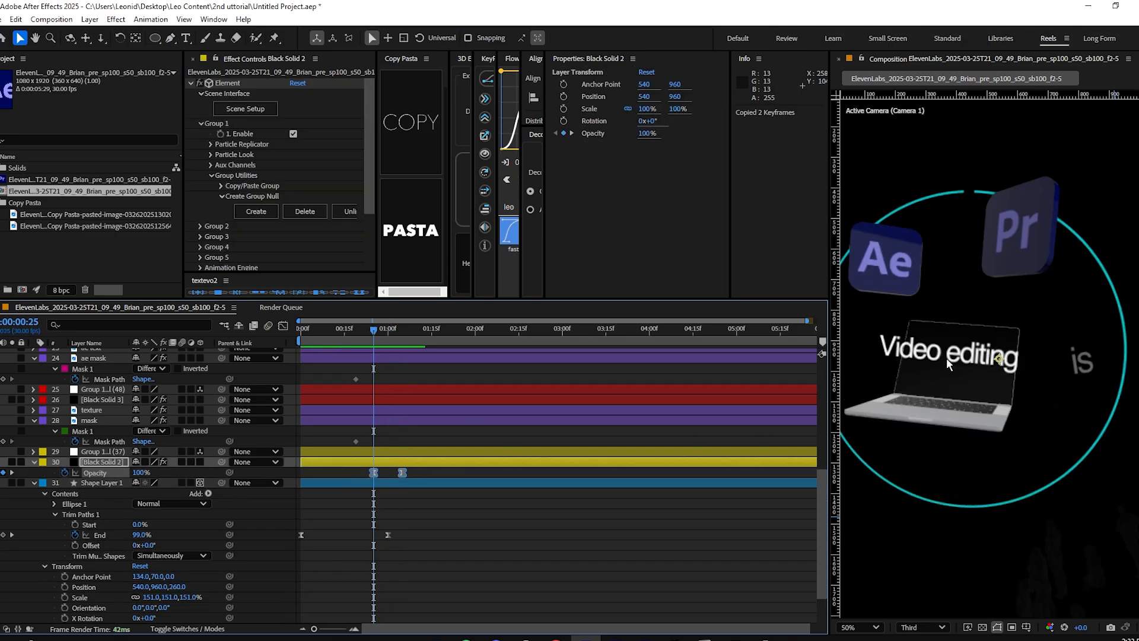
{"action": "left_click", "coordinate": [428, 481]}
{"action": "key", "text": "ctrl+v"}
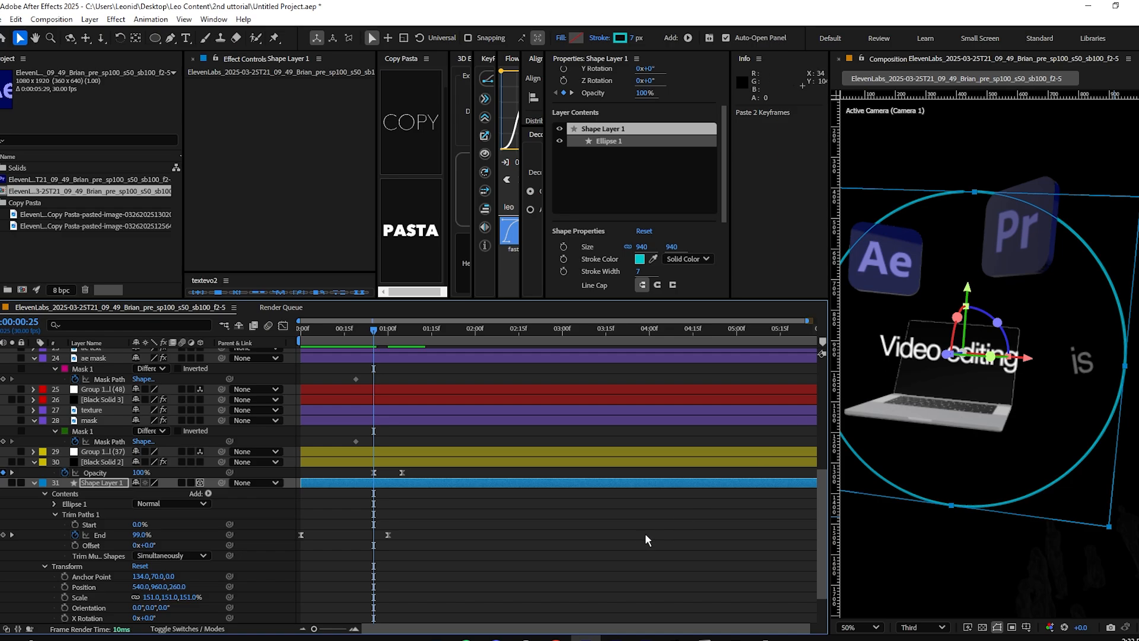
{"action": "left_click", "coordinate": [646, 533]}
{"action": "key", "text": "space"}
{"action": "left_click", "coordinate": [305, 338]}
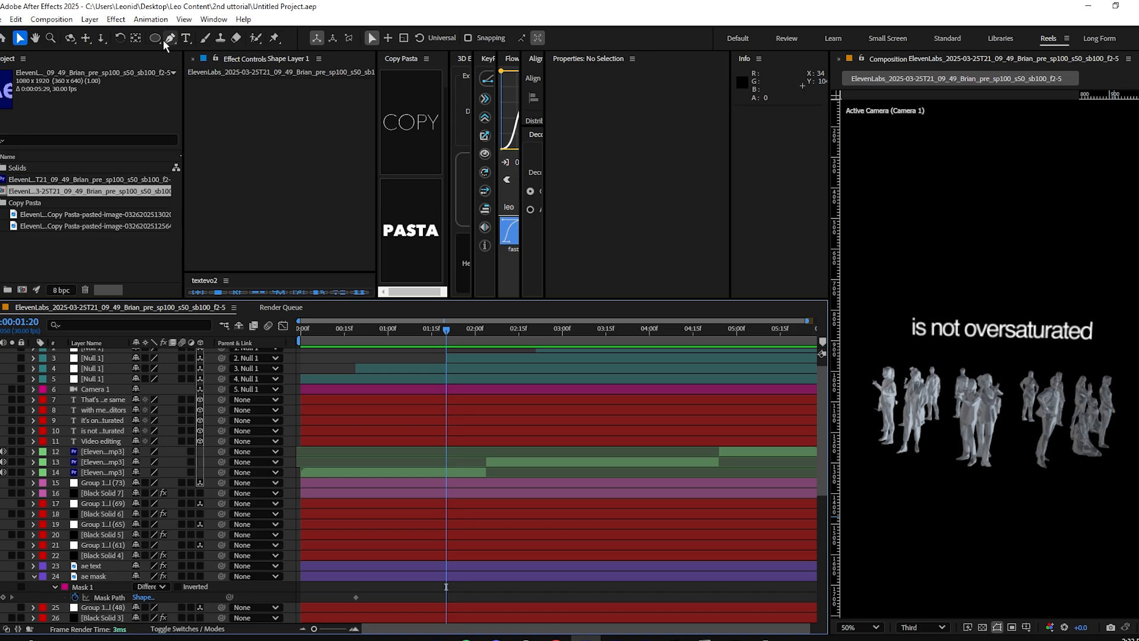
Set up the Pen tool with a red stroke 5 px wide.
{"action": "left_click", "coordinate": [170, 38]}
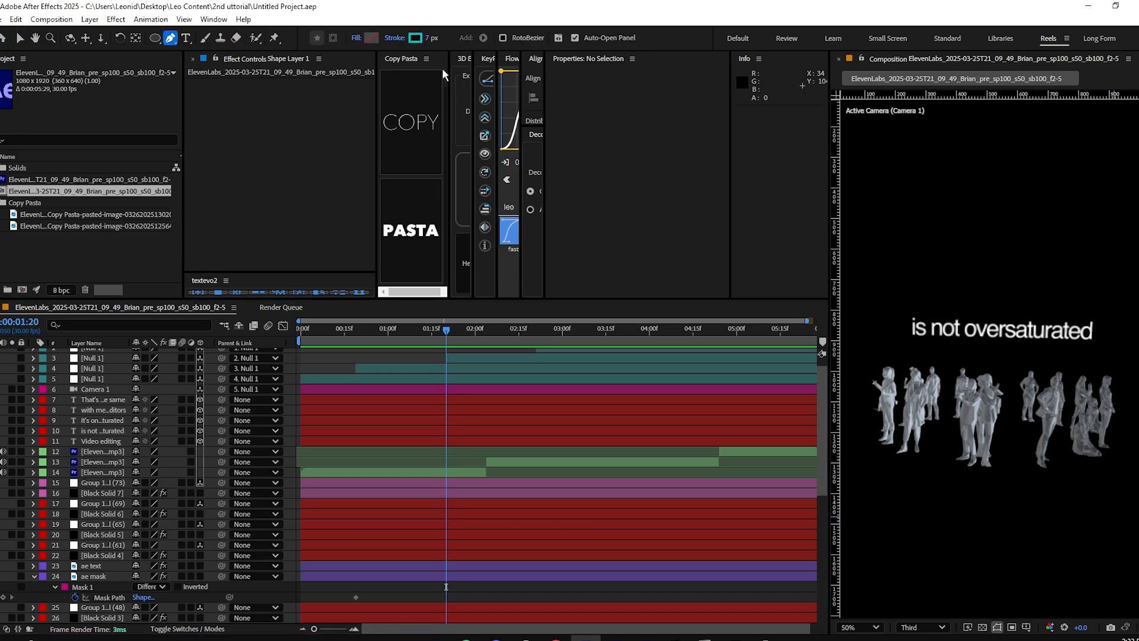
{"action": "left_click", "coordinate": [415, 39]}
{"action": "left_click_drag", "start_coordinate": [256, 117], "coordinate": [269, 102]}
{"action": "left_click_drag", "start_coordinate": [283, 118], "coordinate": [297, 82]}
{"action": "left_click", "coordinate": [374, 107]}
{"action": "left_click", "coordinate": [432, 38]}
{"action": "type", "text": "5"}
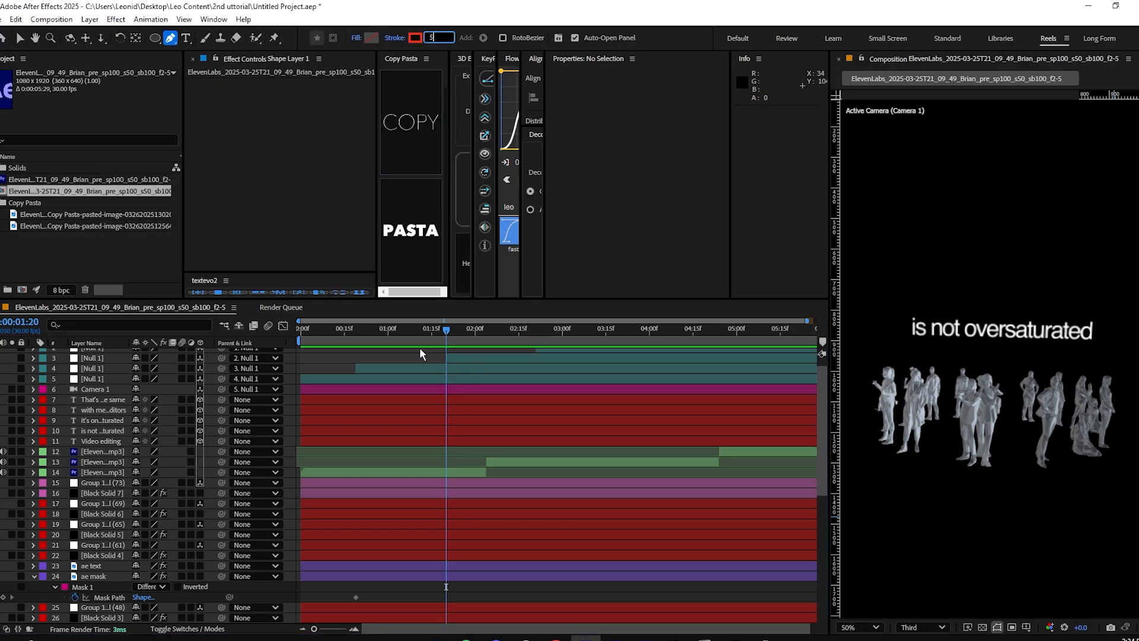
{"action": "left_click", "coordinate": [420, 354]}
Draw a straight strikethrough line across "is not oversaturated" and move its layer directly above that text layer.
{"action": "left_click", "coordinate": [373, 373]}
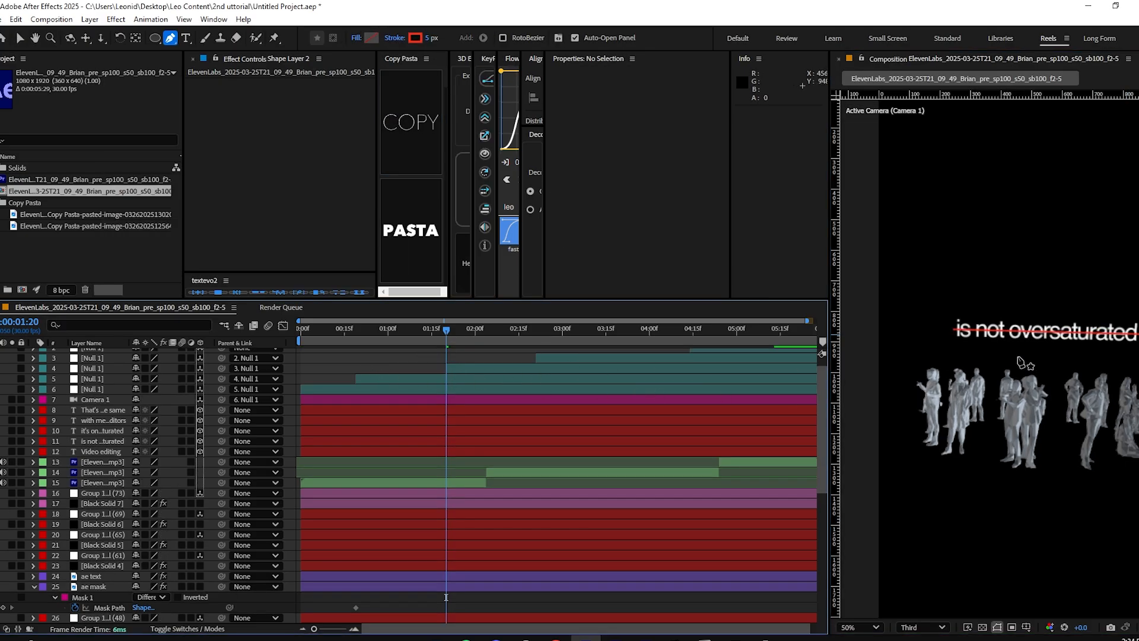
{"action": "scroll", "coordinate": [1021, 358], "scroll_direction": "up", "scroll_amount": 1}
{"action": "key", "text": "v"}
{"action": "scroll", "coordinate": [963, 329], "scroll_direction": "down", "scroll_amount": 2}
{"action": "scroll", "coordinate": [298, 416], "scroll_direction": "up", "scroll_amount": 1}
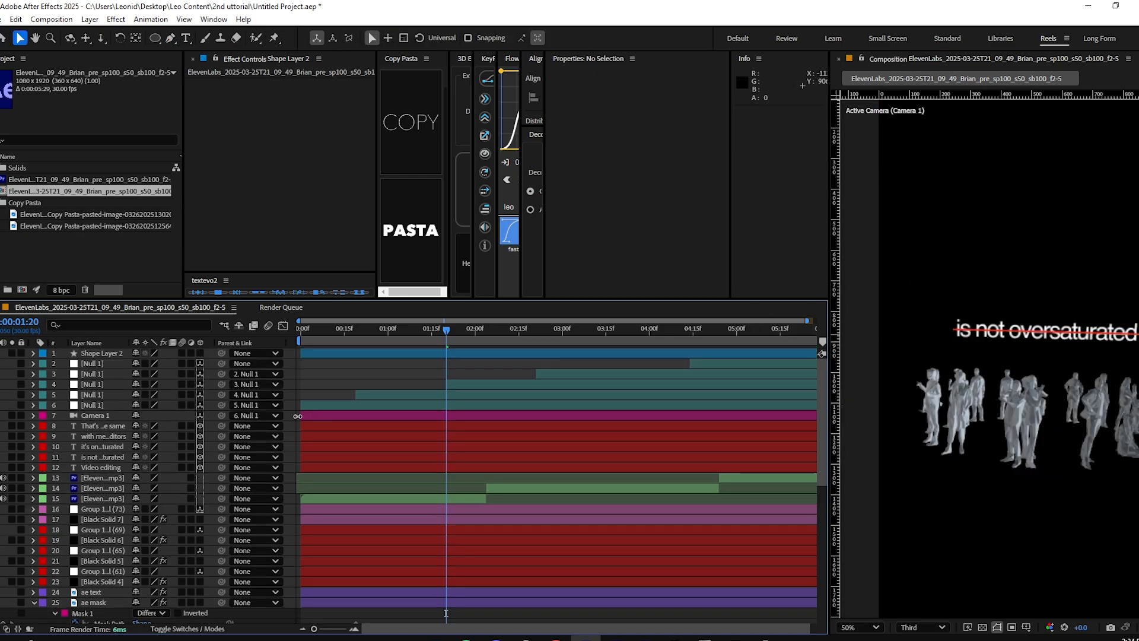
{"action": "left_click_drag", "start_coordinate": [108, 356], "coordinate": [118, 451]}
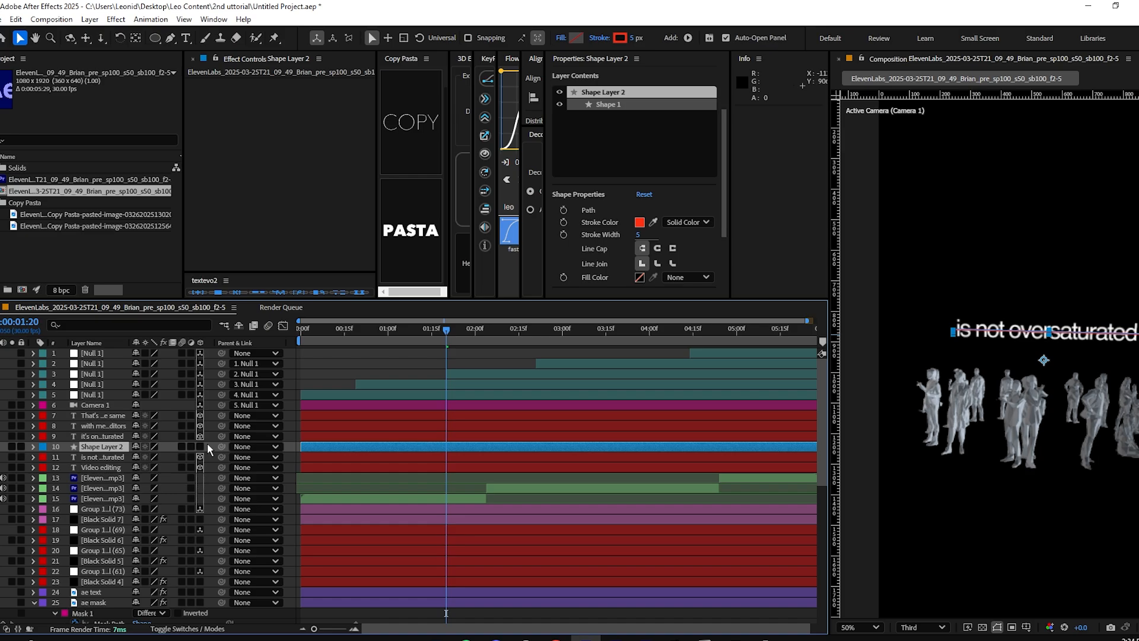
Copy the Position and rotation of the "is not oversaturated" text layer onto Shape Layer 2.
{"action": "left_click", "coordinate": [120, 458]}
{"action": "key", "text": "p"}
{"action": "left_click", "coordinate": [87, 468]}
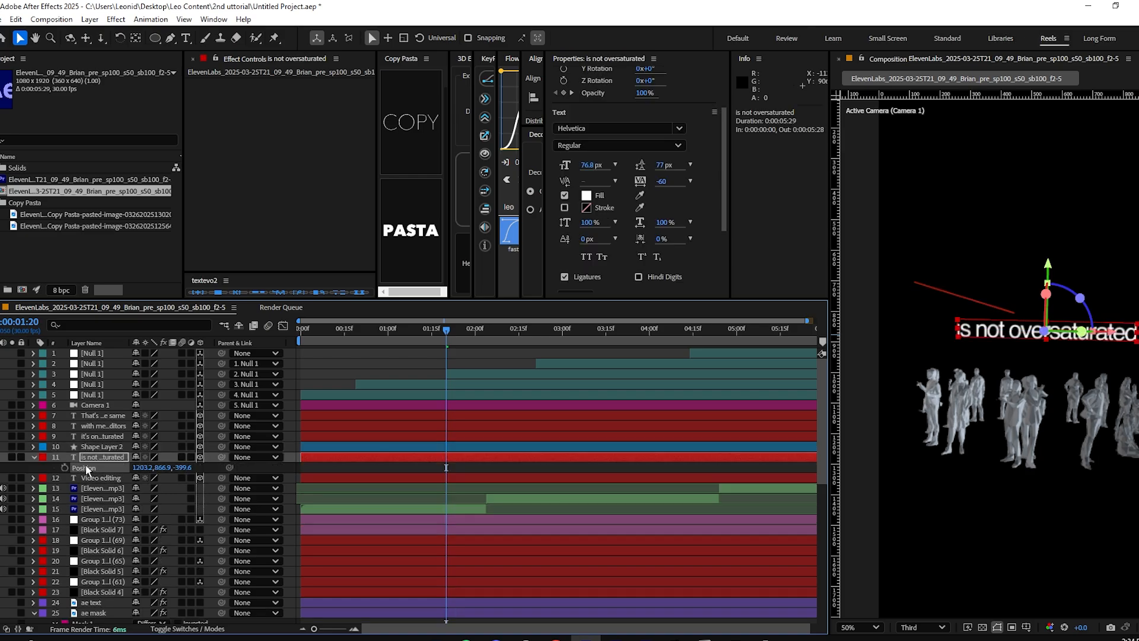
{"action": "left_click", "coordinate": [95, 447]}
{"action": "left_click", "coordinate": [92, 468]}
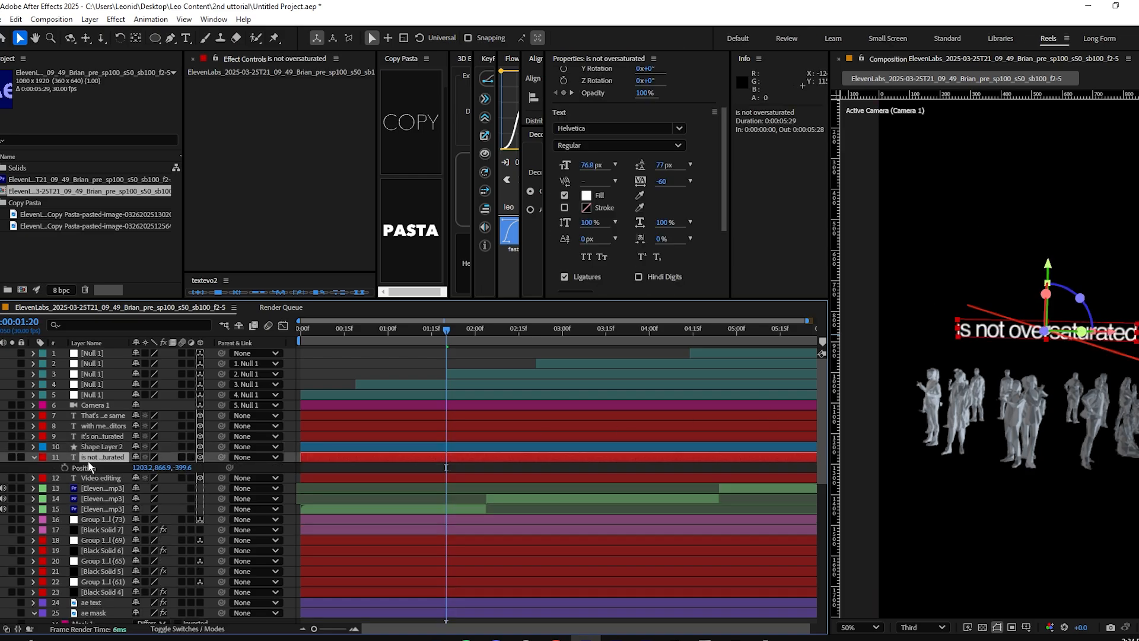
{"action": "key", "text": "r"}
{"action": "left_click", "coordinate": [102, 446]}
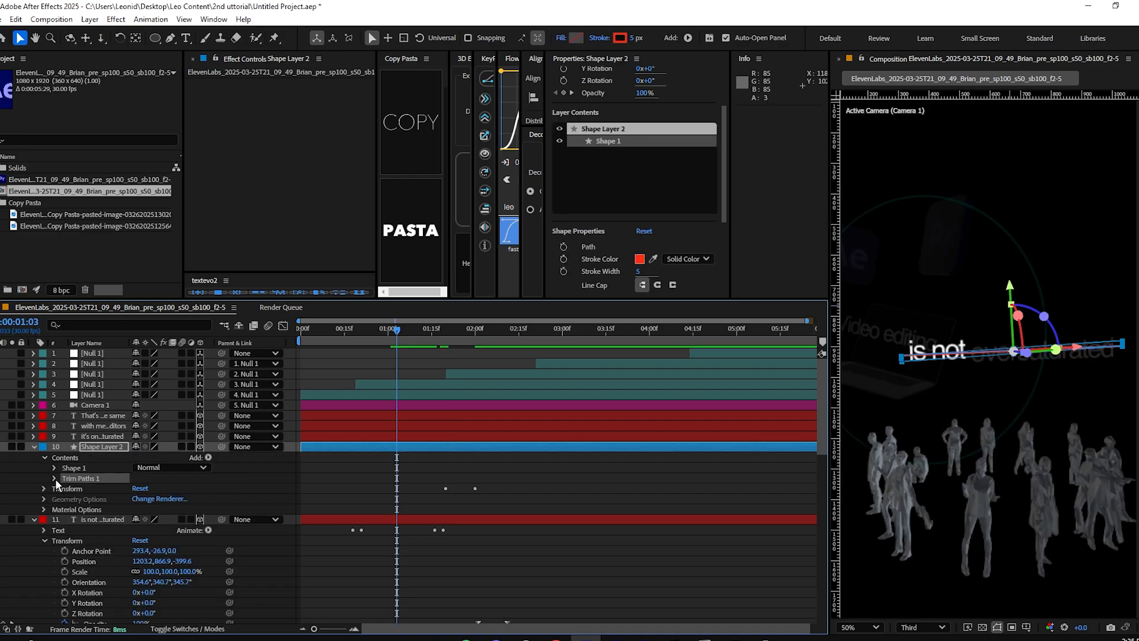
Delete the Trim Paths End keyframe on Shape Layer 2 and animate End with KeyFast from 0:00:01:03 instead.
{"action": "left_click", "coordinate": [55, 478]}
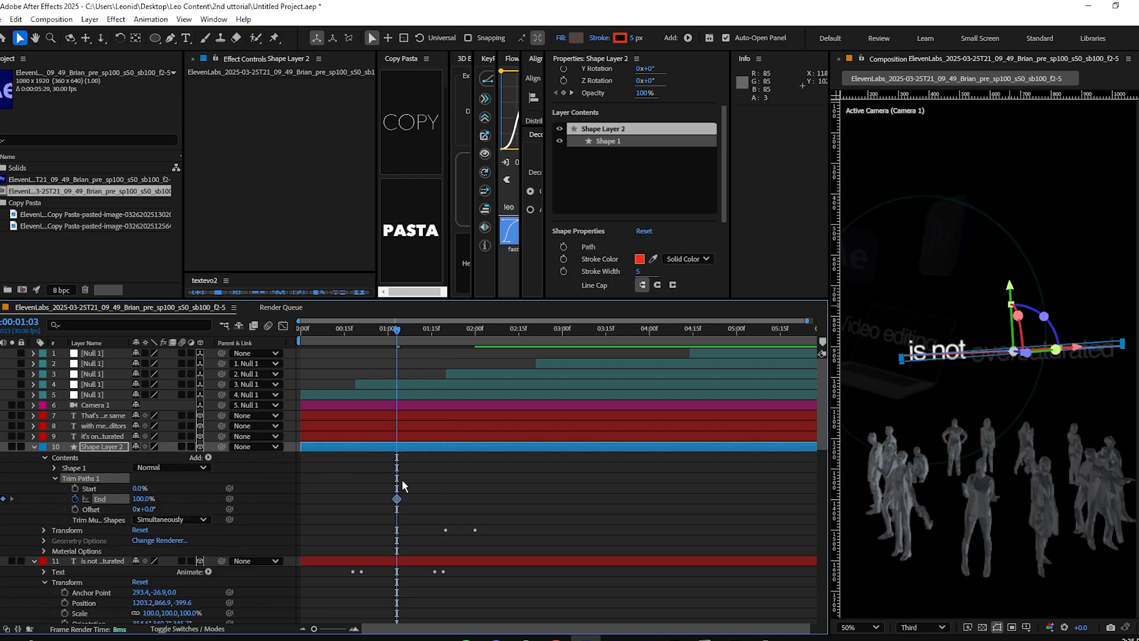
{"action": "key", "text": "Delete"}
{"action": "left_click_drag", "start_coordinate": [473, 163], "coordinate": [425, 159]}
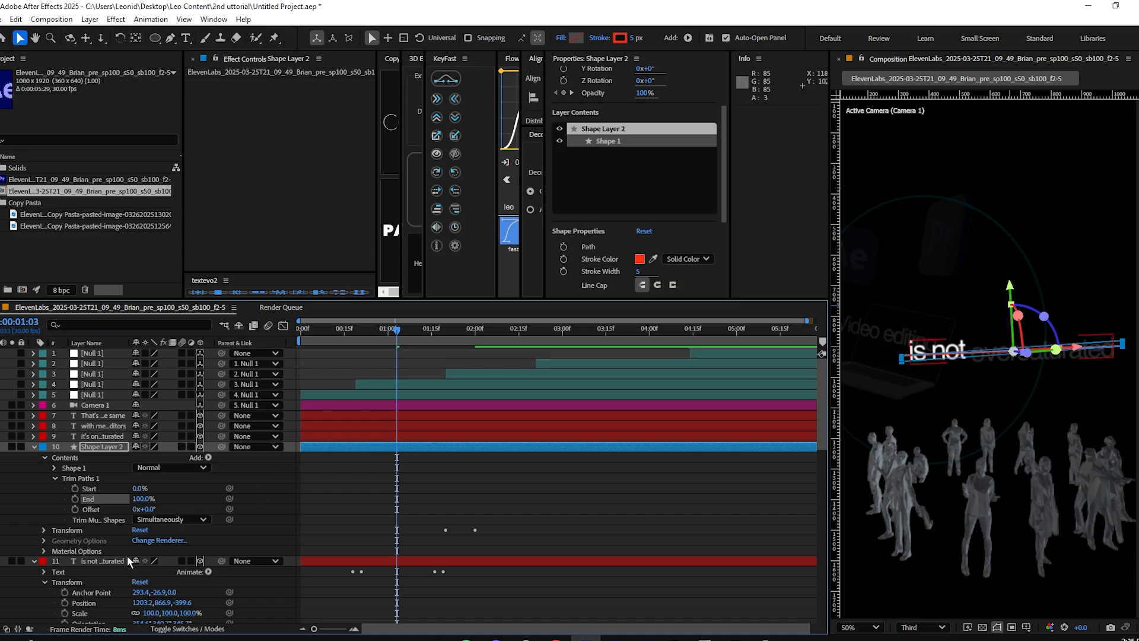
{"action": "left_click", "coordinate": [436, 191]}
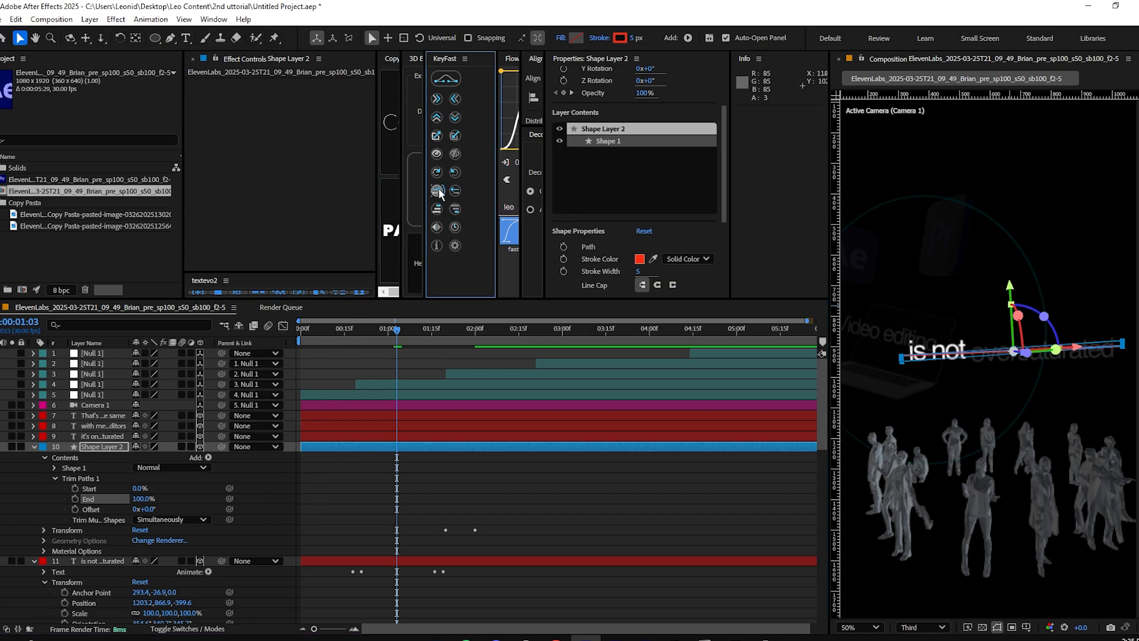
{"action": "left_click", "coordinate": [508, 486]}
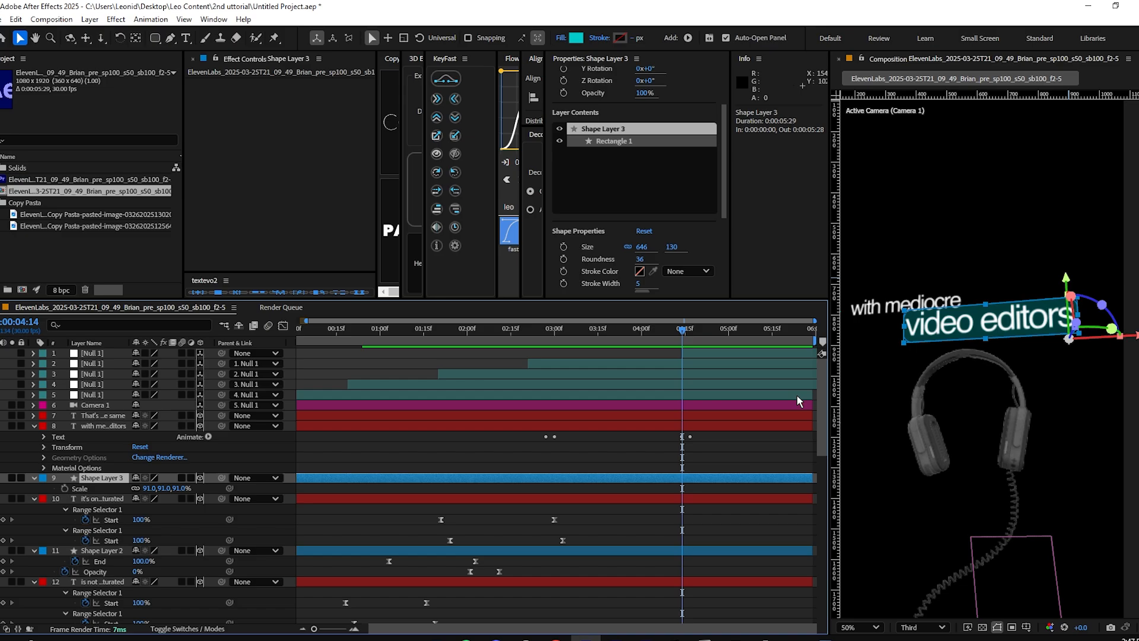
Set up the Pen tool with no fill and a white stroke 5 px wide.
{"action": "left_click", "coordinate": [752, 444]}
{"action": "left_click", "coordinate": [171, 38]}
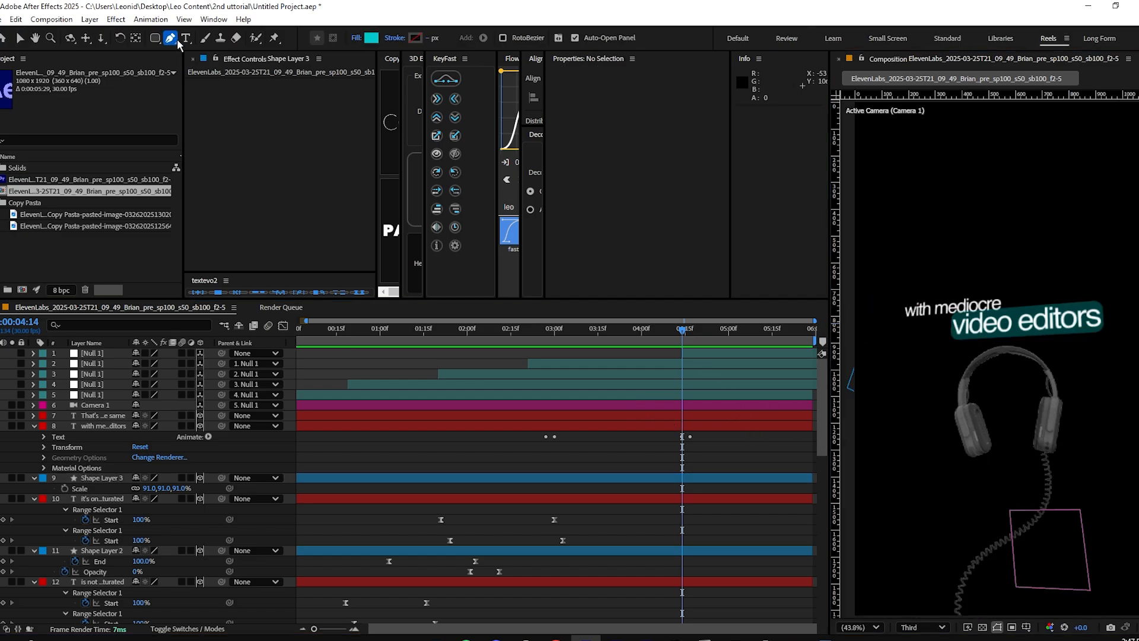
{"action": "left_click", "coordinate": [356, 40]}
{"action": "left_click", "coordinate": [507, 290]}
{"action": "left_click", "coordinate": [573, 353]}
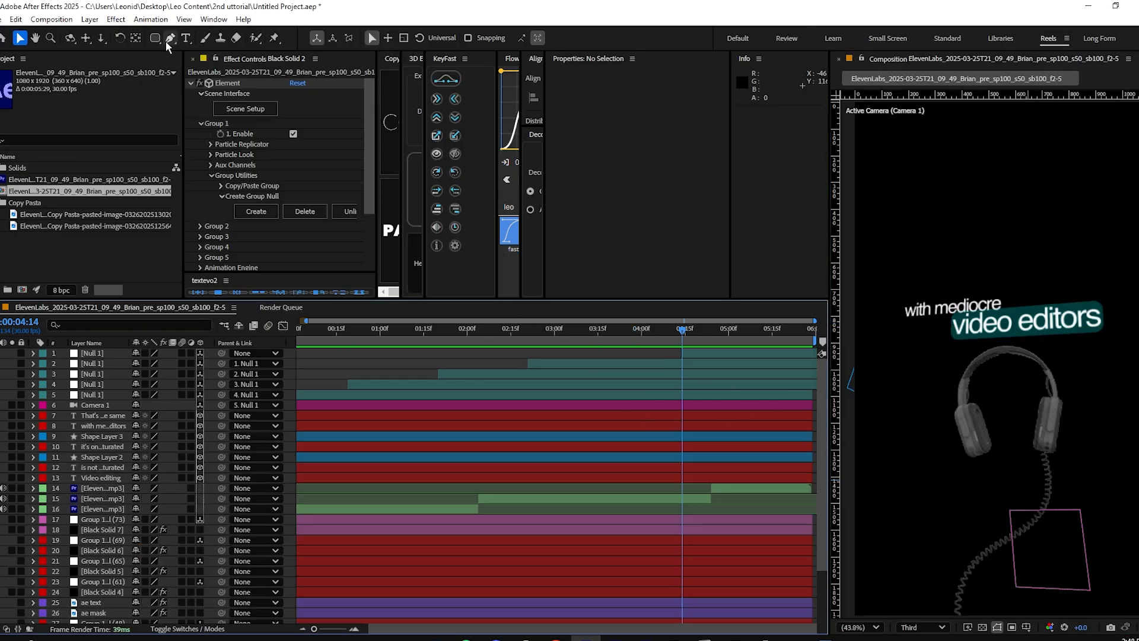
{"action": "left_click", "coordinate": [170, 40]}
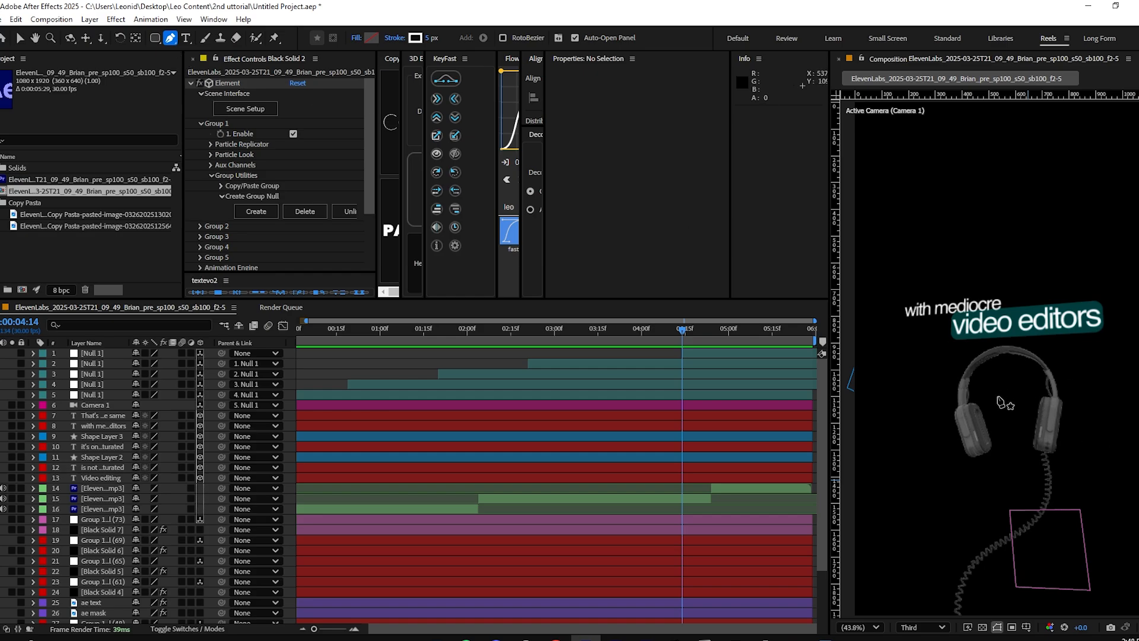
Draw an open, straight-segmented spiral of about three turns from the headphones' centre outward past the composition's edges.
{"action": "left_click", "coordinate": [1004, 398]}
{"action": "left_click", "coordinate": [1080, 387]}
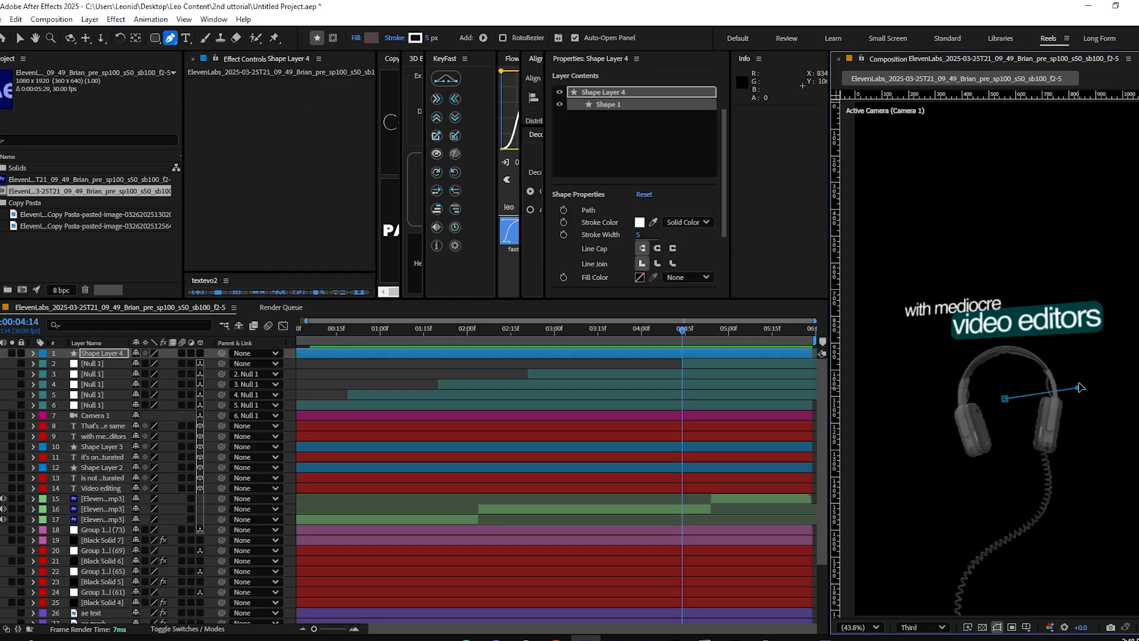
{"action": "left_click", "coordinate": [1089, 305]}
{"action": "left_click", "coordinate": [1039, 270]}
{"action": "left_click", "coordinate": [958, 250]}
{"action": "left_click", "coordinate": [906, 282]}
{"action": "left_click", "coordinate": [887, 368]}
{"action": "left_click", "coordinate": [898, 428]}
{"action": "left_click", "coordinate": [936, 497]}
{"action": "left_click", "coordinate": [1001, 508]}
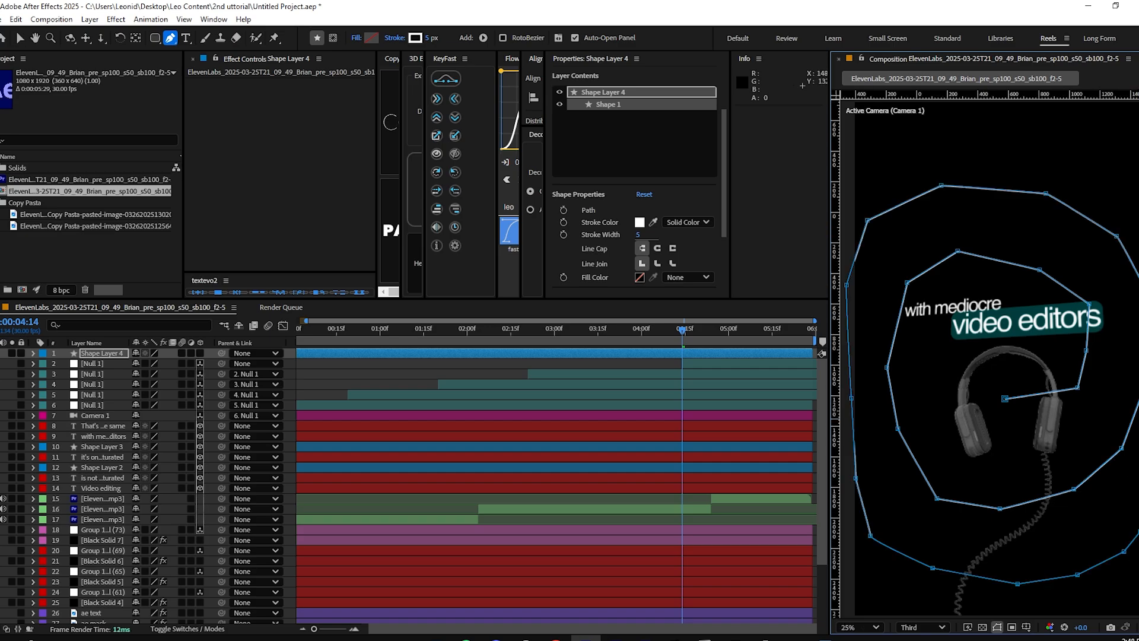
{"action": "scroll", "coordinate": [1137, 391], "scroll_direction": "down", "scroll_amount": 2}
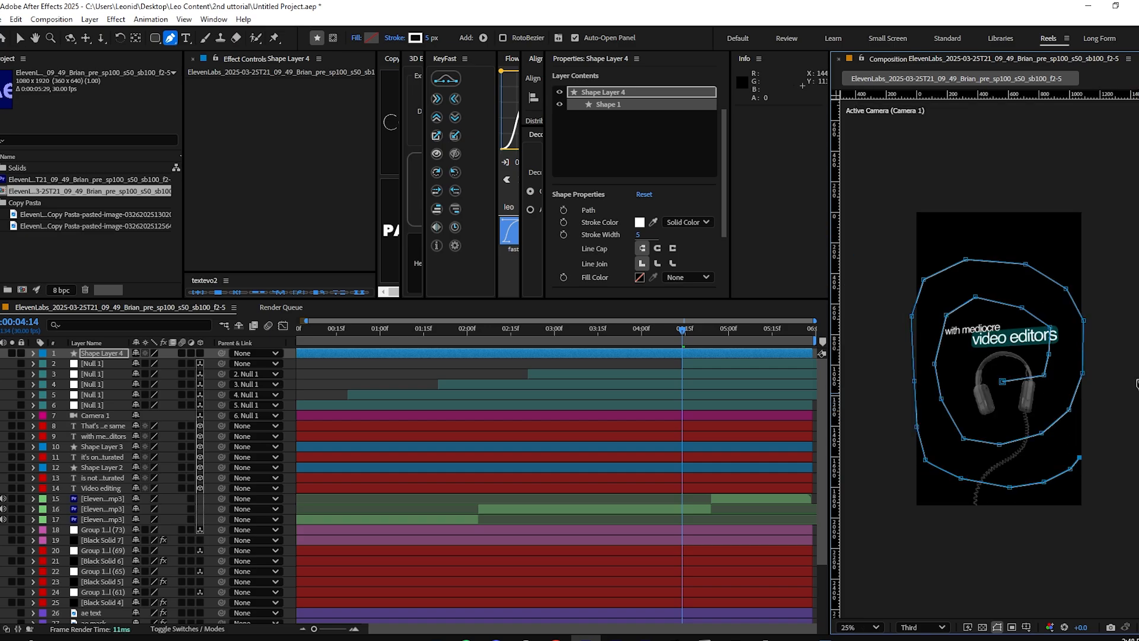
{"action": "left_click", "coordinate": [1131, 315]}
{"action": "left_click", "coordinate": [1109, 251]}
{"action": "left_click", "coordinate": [858, 450]}
{"action": "left_click", "coordinate": [878, 523]}
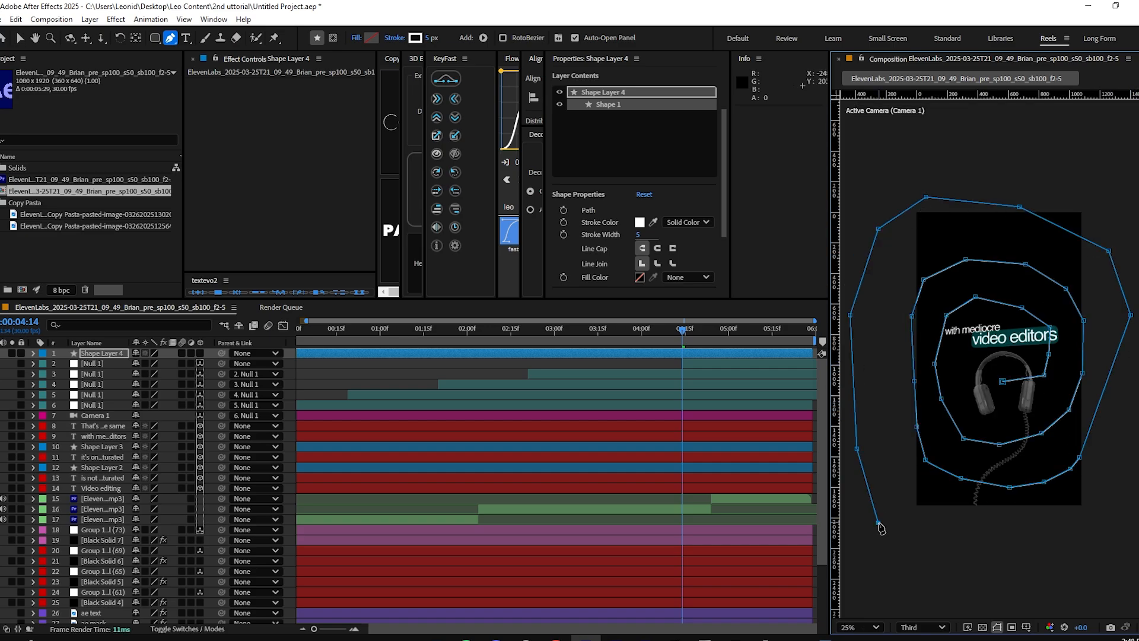
{"action": "left_click", "coordinate": [962, 542]}
{"action": "left_click", "coordinate": [1066, 520]}
{"action": "left_click", "coordinate": [1130, 431]}
{"action": "left_click", "coordinate": [605, 367]}
{"action": "key", "text": "v"}
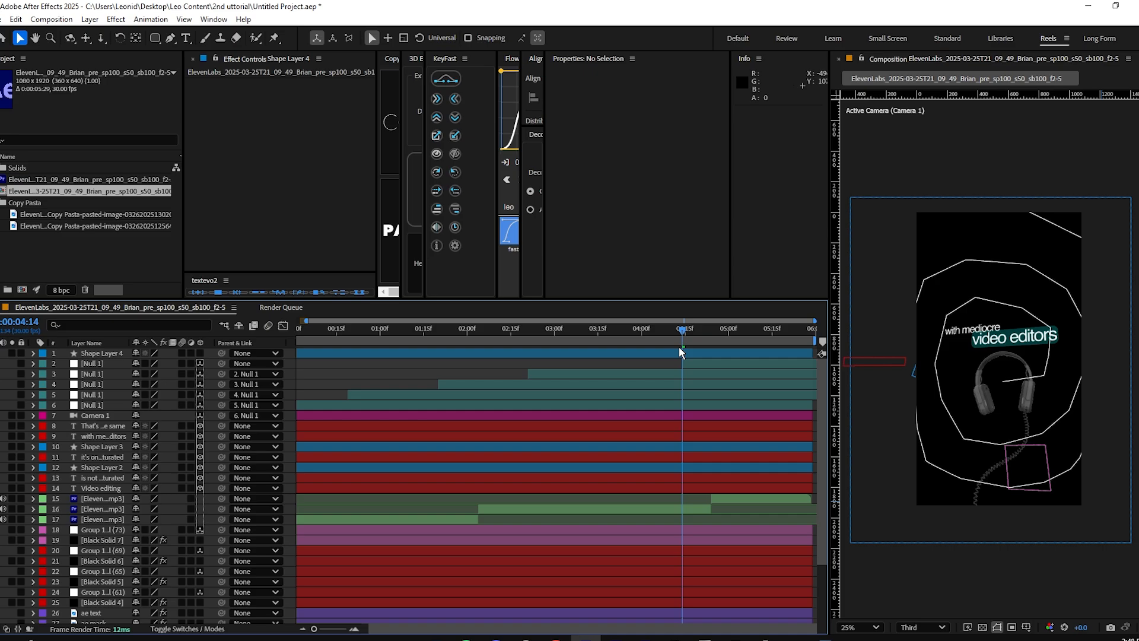
Set the spiral stroke's Taper Start Length and End Length to 15%.
{"action": "left_click", "coordinate": [369, 352]}
{"action": "left_click", "coordinate": [140, 325]}
{"action": "type", "text": "taper"}
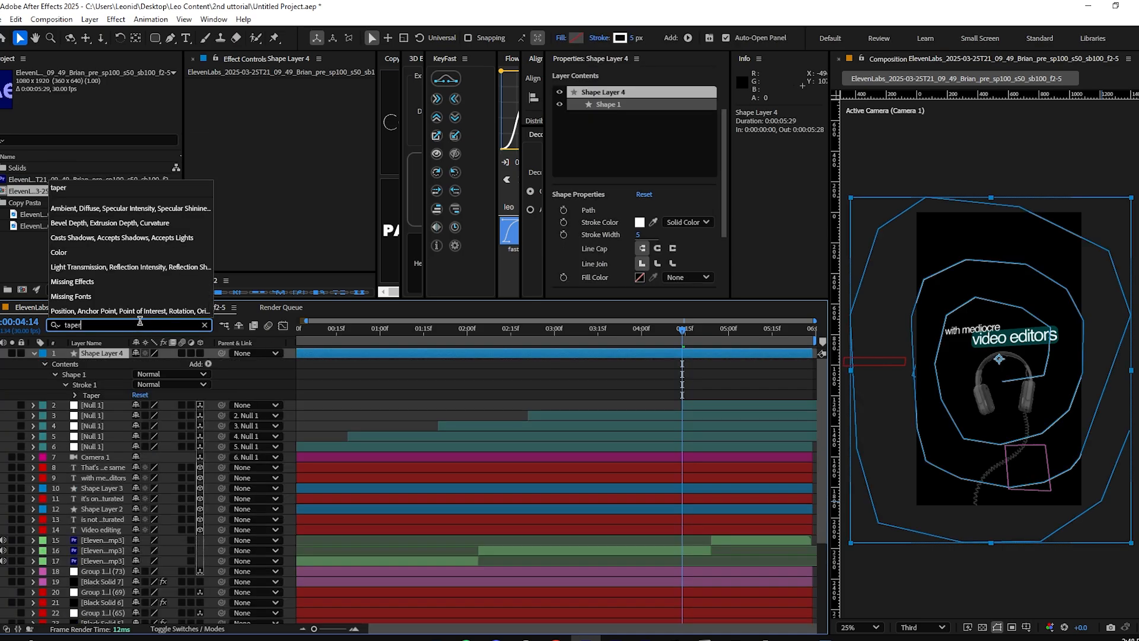
{"action": "left_click", "coordinate": [75, 395]}
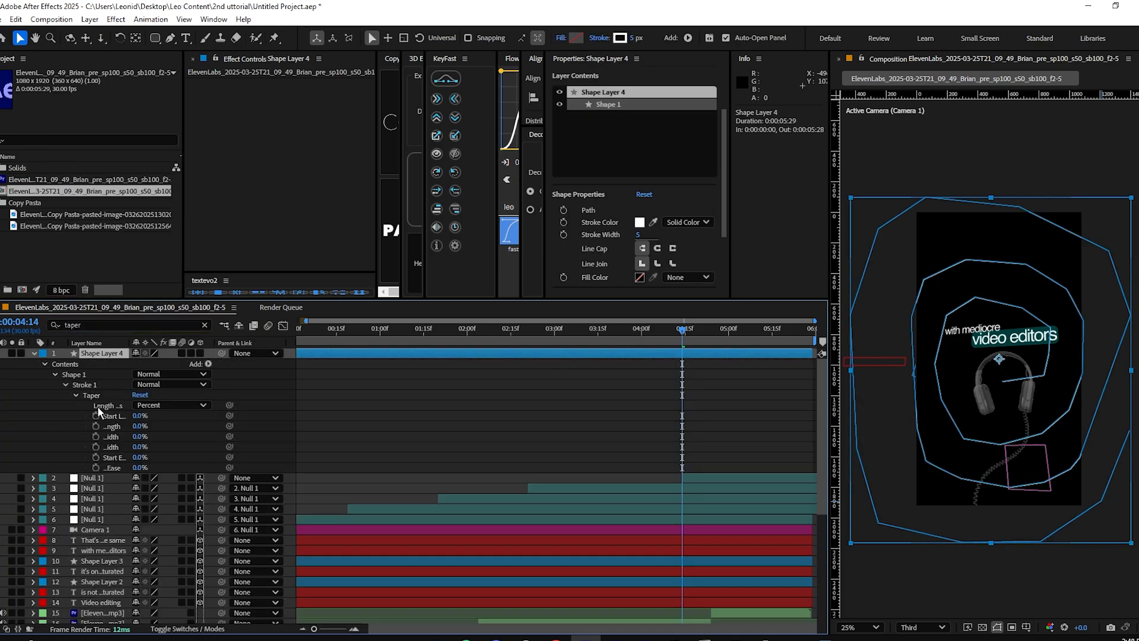
{"action": "left_click", "coordinate": [140, 426]}
{"action": "type", "text": "15"}
{"action": "key", "text": "Return"}
{"action": "left_click", "coordinate": [121, 427]}
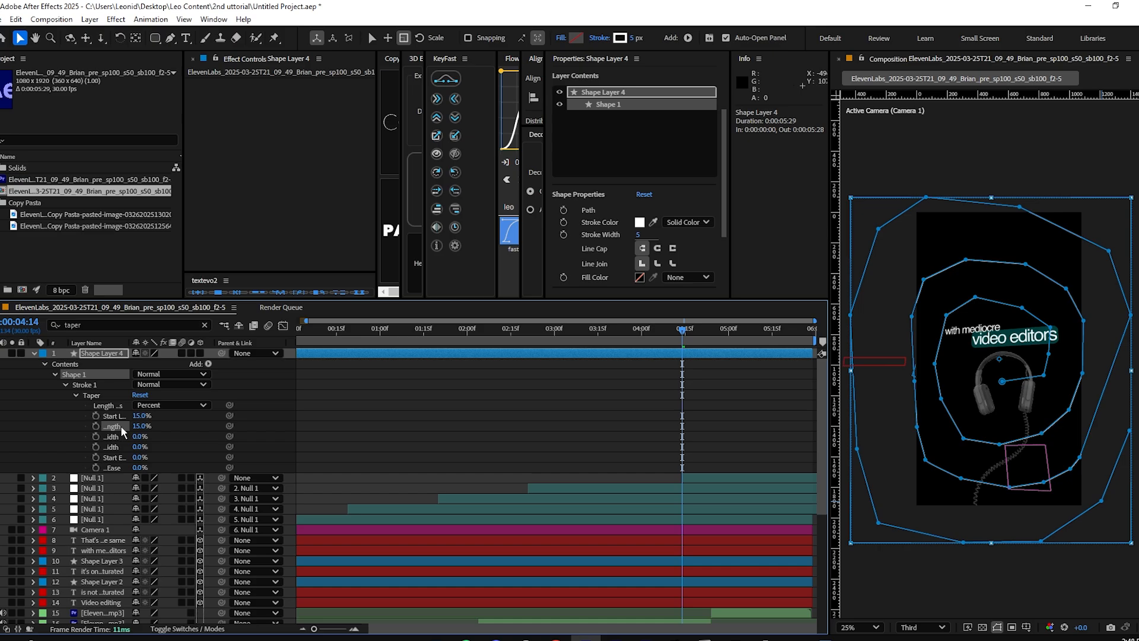
{"action": "left_click", "coordinate": [120, 416]}
{"action": "left_click", "coordinate": [904, 368]}
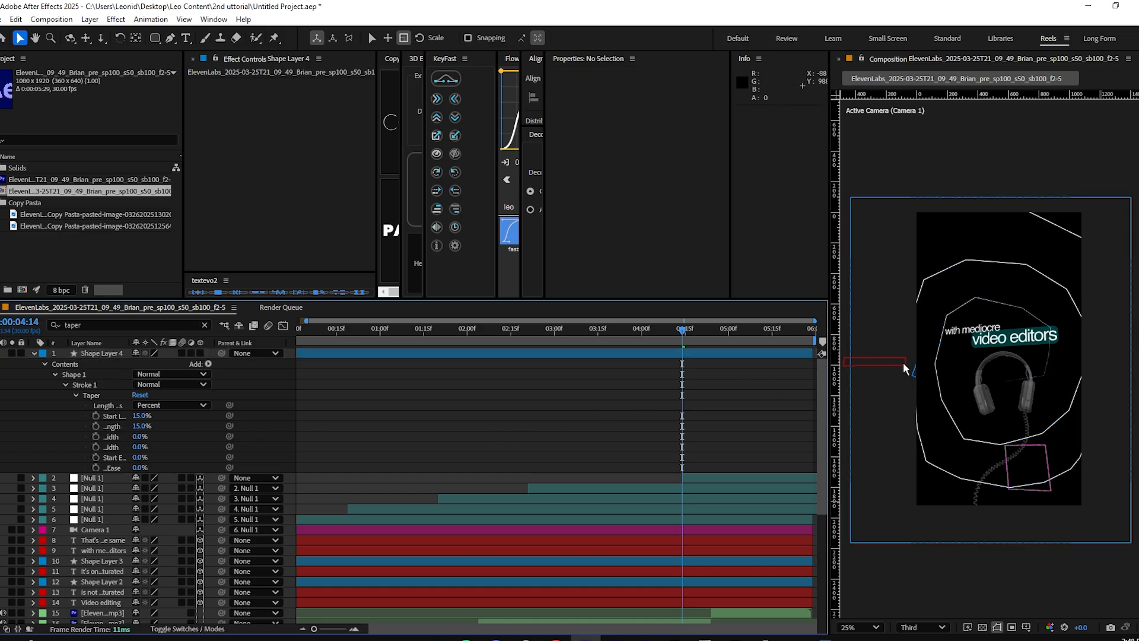
Add Wiggle Paths to the spiral's shape layer and set its Detail to 50.
{"action": "left_click", "coordinate": [208, 365]}
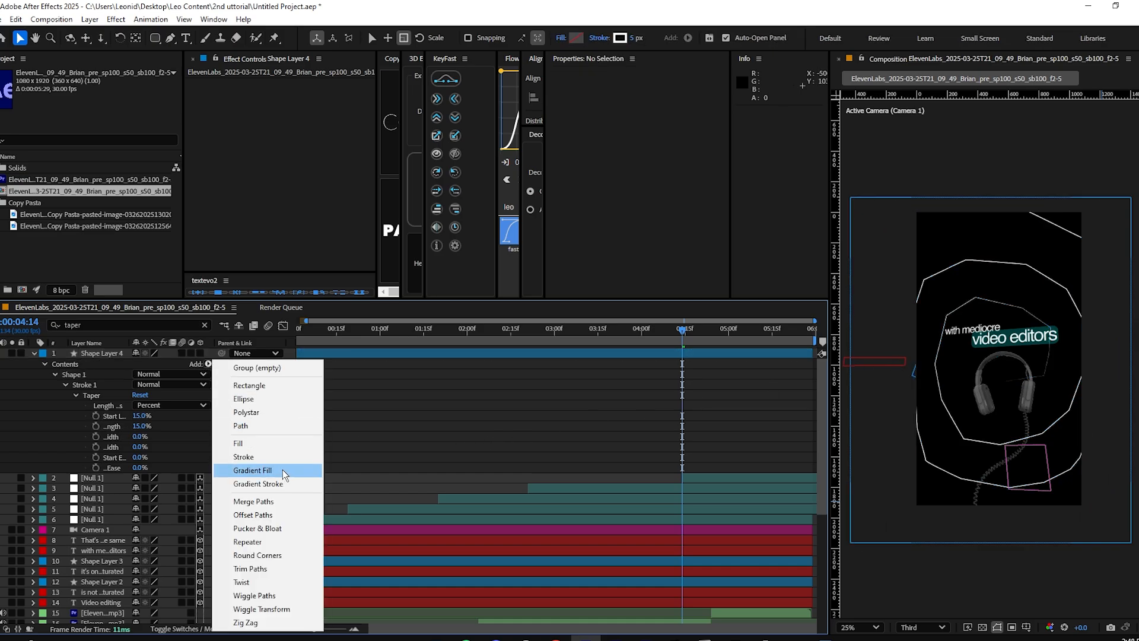
{"action": "left_click", "coordinate": [285, 602]}
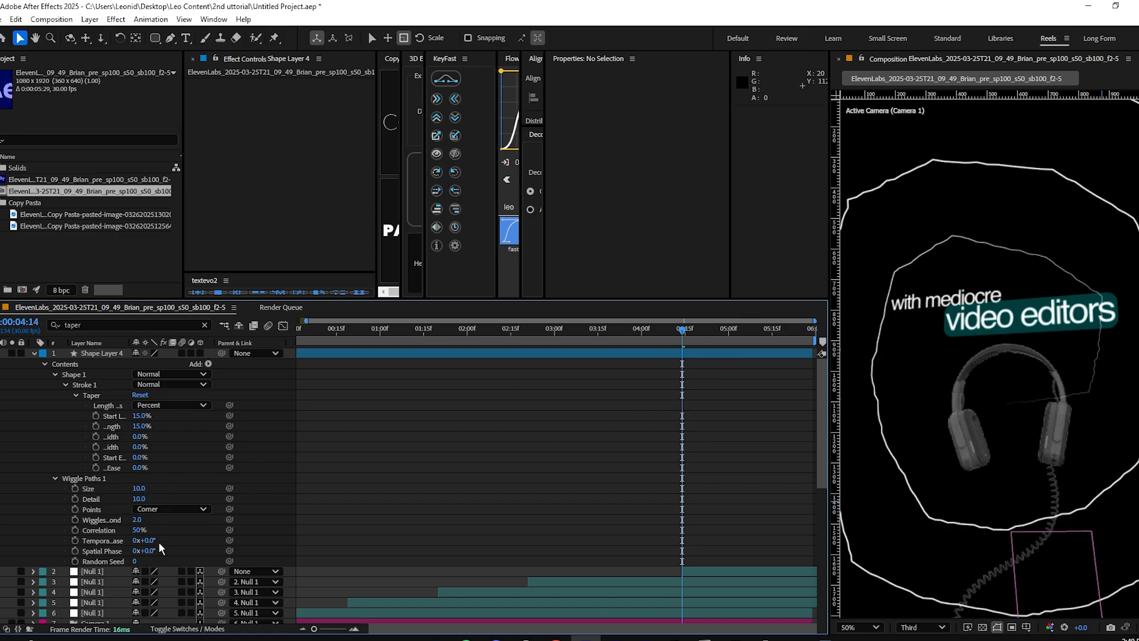
{"action": "mouse_move", "coordinate": [136, 519]}
{"action": "left_mouse_down"}
{"action": "mouse_move", "coordinate": [645, 542]}
{"action": "mouse_move", "coordinate": [949, 539]}
{"action": "left_mouse_up"}
{"action": "key", "text": "ctrl+z"}
{"action": "type", "text": "50"}
{"action": "key", "text": "Return"}
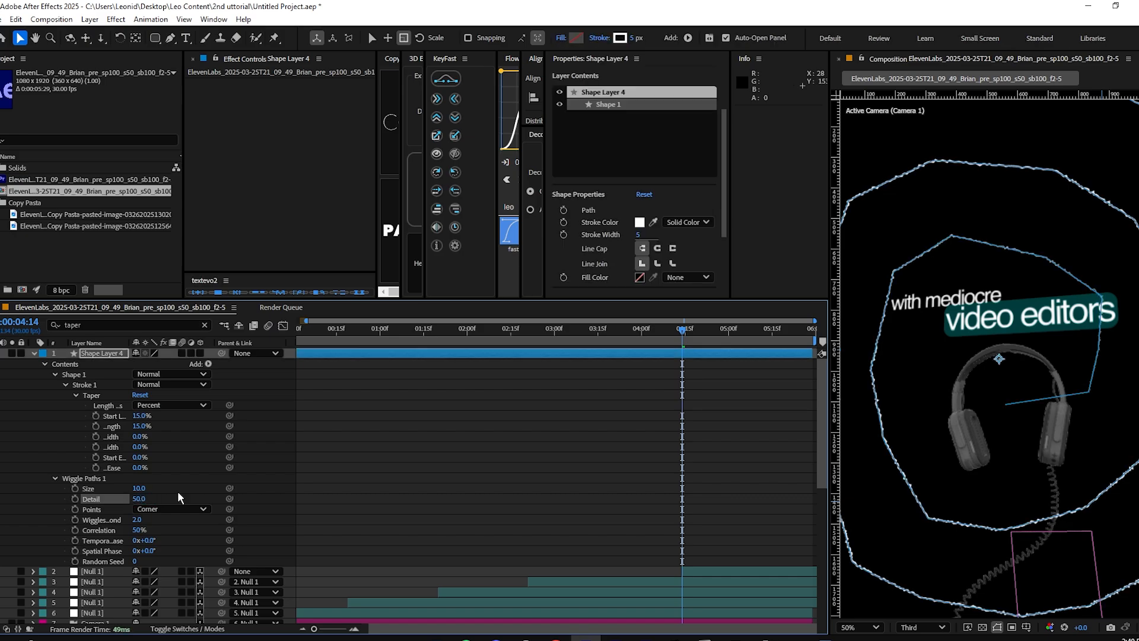
Give the Wiggle Paths Wiggles/Second property the expression time*100.
{"action": "left_click", "coordinate": [75, 519], "text": "alt"}
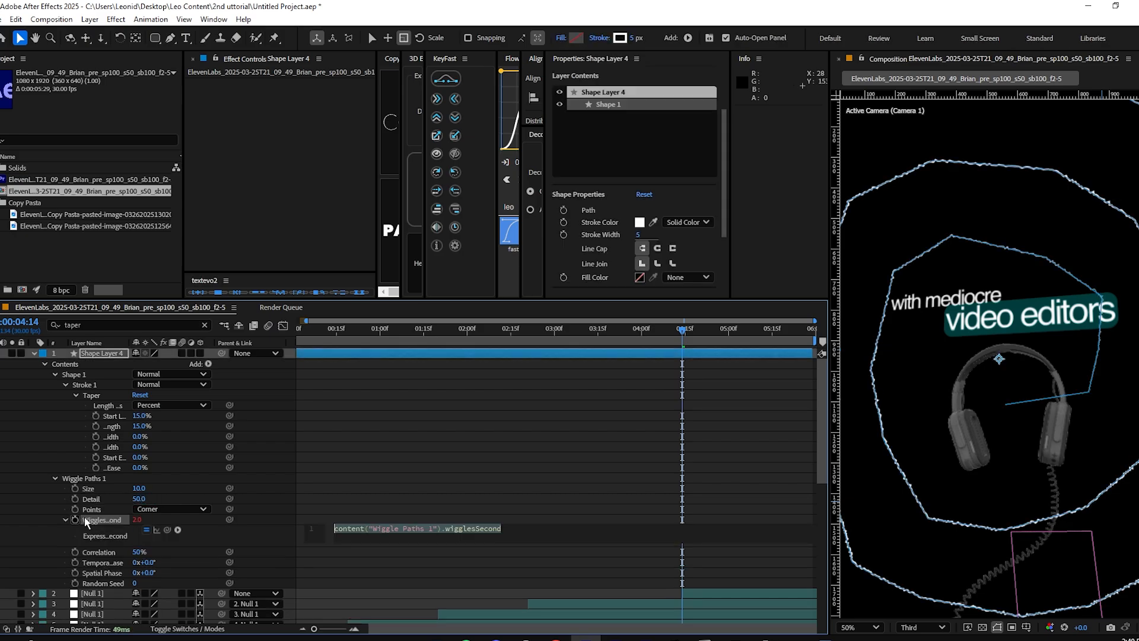
{"action": "type", "text": "time*"}
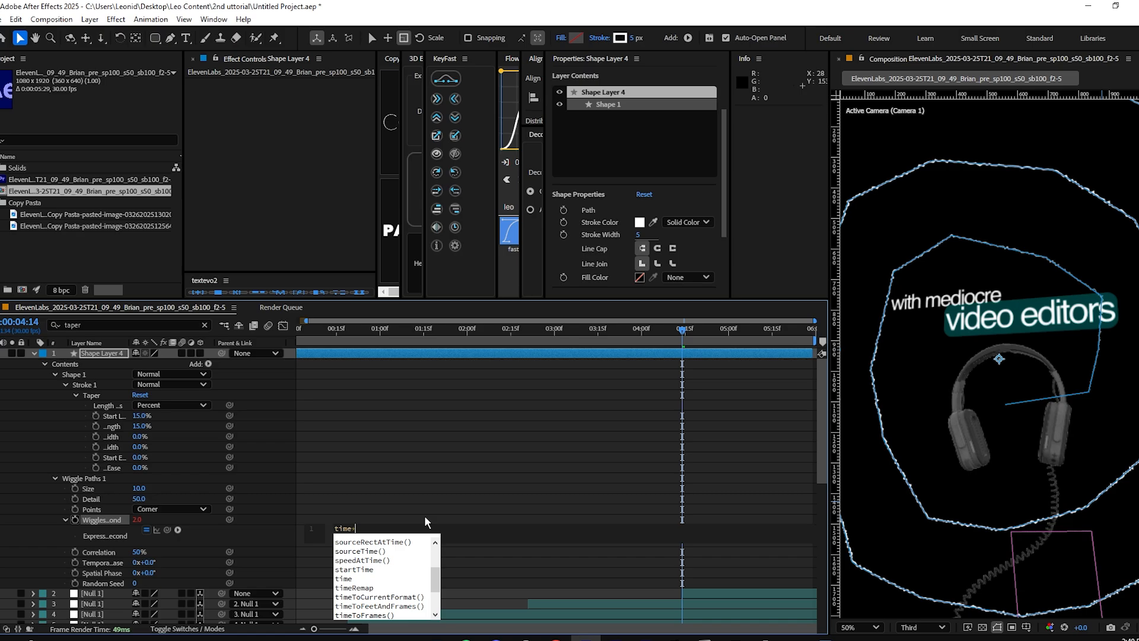
{"action": "type", "text": "100"}
{"action": "left_click", "coordinate": [946, 365]}
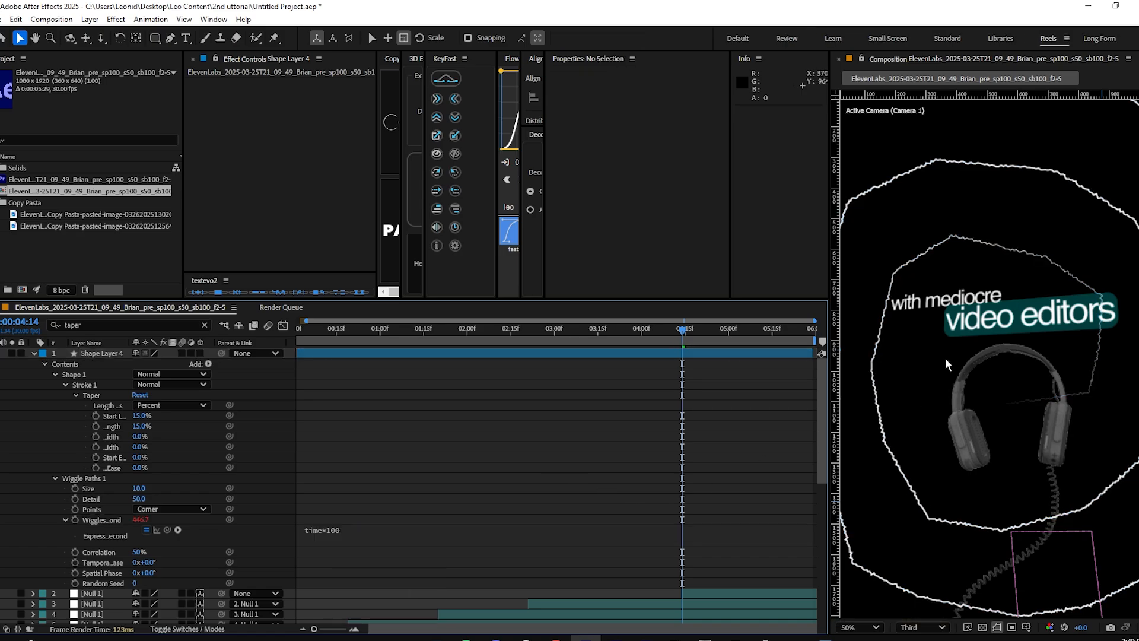
Move the spiral's layer below Shape Layer 3 and push it back in depth to a Z position of about -2211.
{"action": "scroll", "coordinate": [1081, 396], "scroll_direction": "down", "scroll_amount": 2}
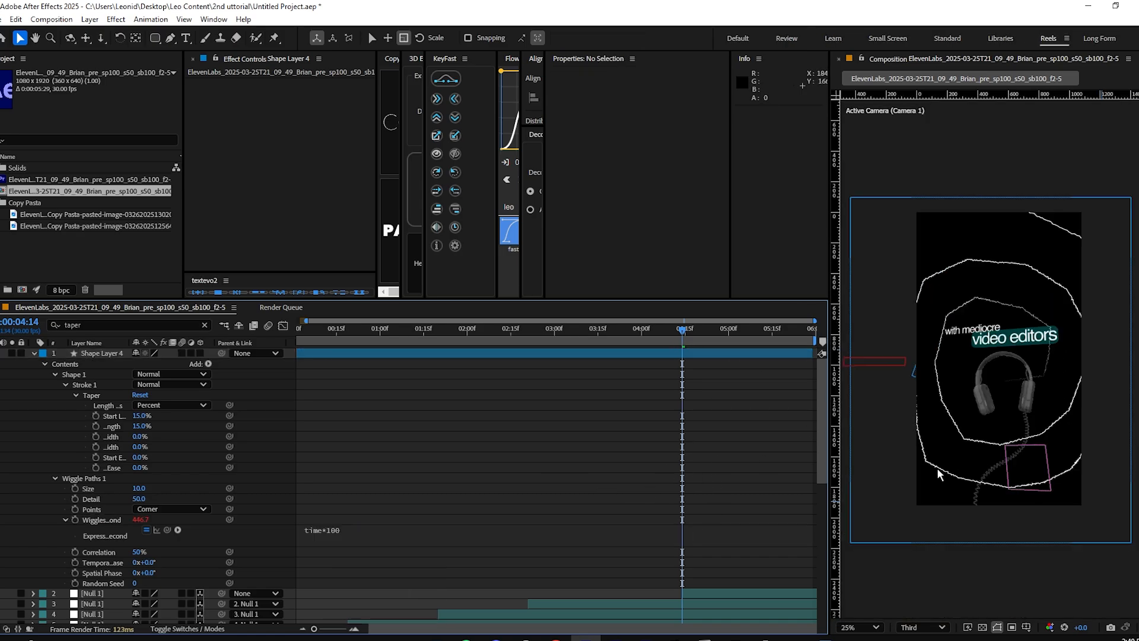
{"action": "left_click", "coordinate": [204, 325]}
{"action": "left_click", "coordinate": [95, 355]}
{"action": "left_click_drag", "start_coordinate": [95, 355], "coordinate": [98, 457]}
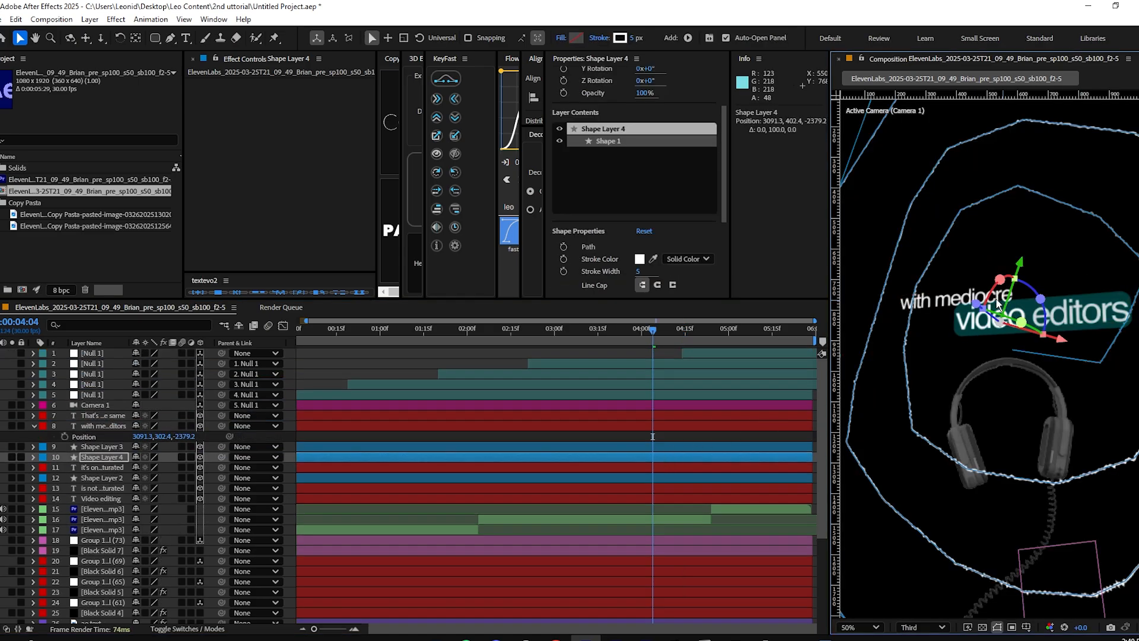
{"action": "left_click_drag", "start_coordinate": [1061, 339], "coordinate": [1076, 356]}
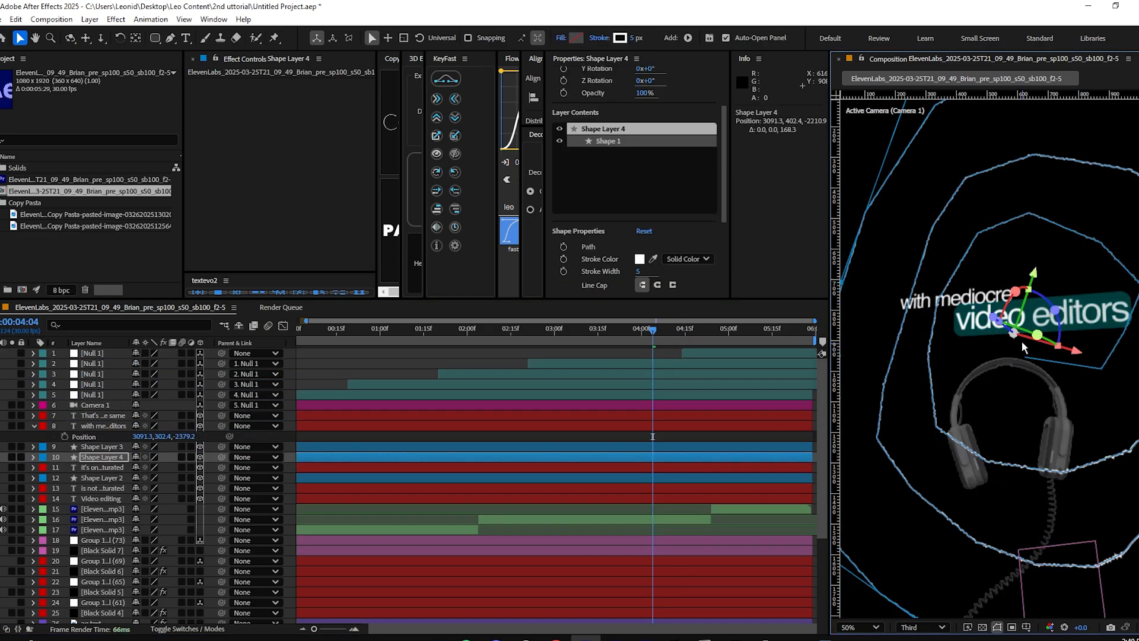
{"action": "left_click", "coordinate": [978, 402]}
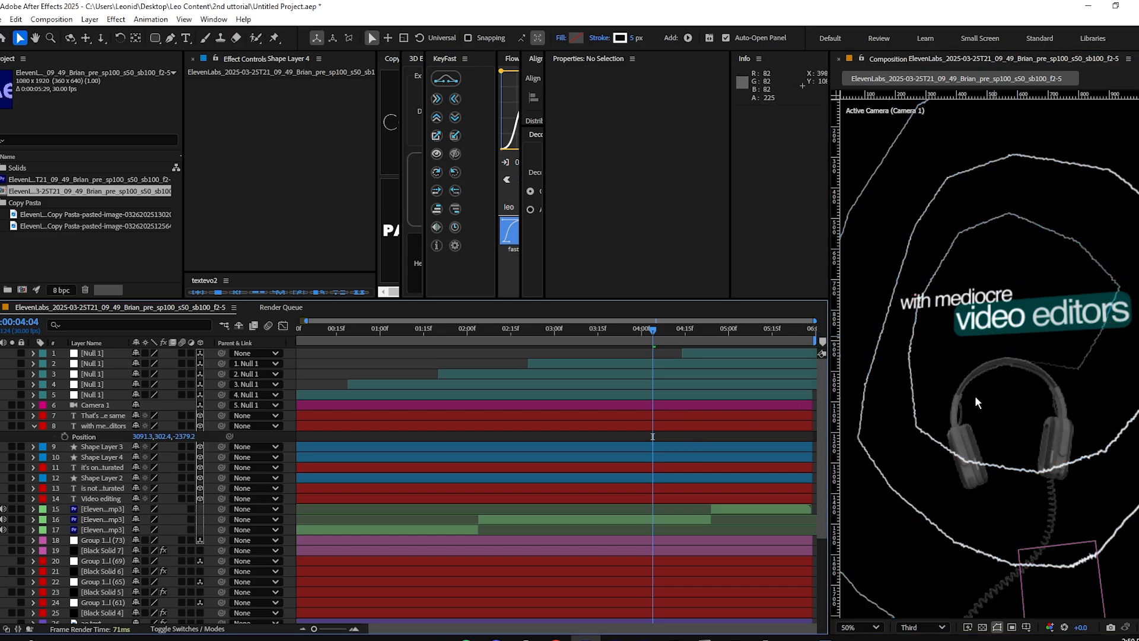
Move the spiral's layer further down the stack, directly below the Black Solid 7 layer.
{"action": "left_click", "coordinate": [375, 456]}
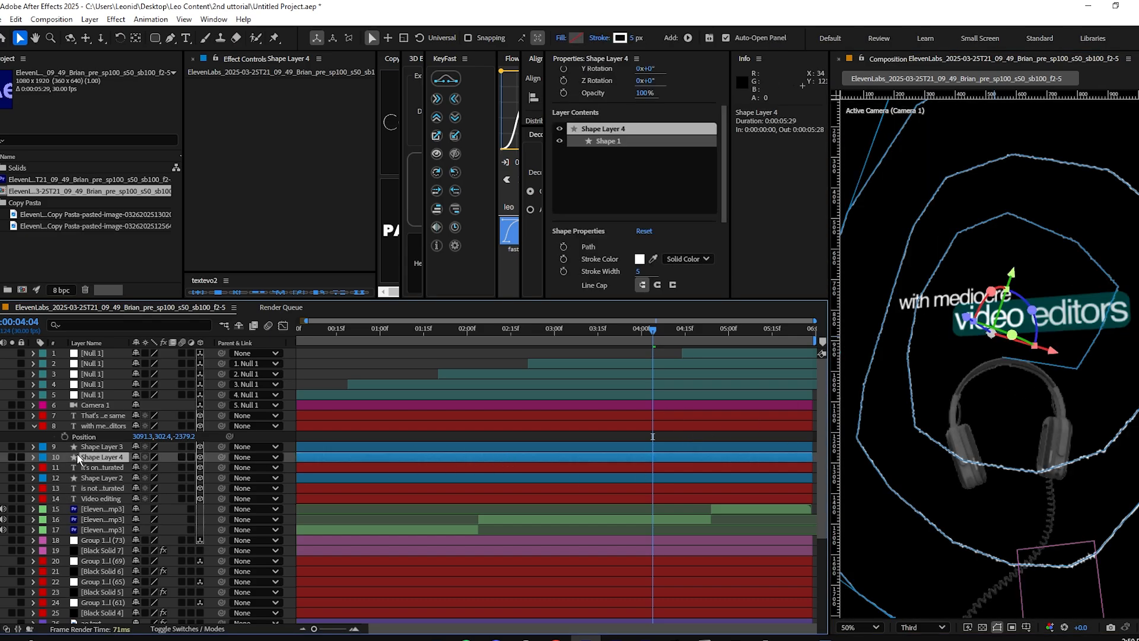
{"action": "left_click_drag", "start_coordinate": [77, 458], "coordinate": [475, 554]}
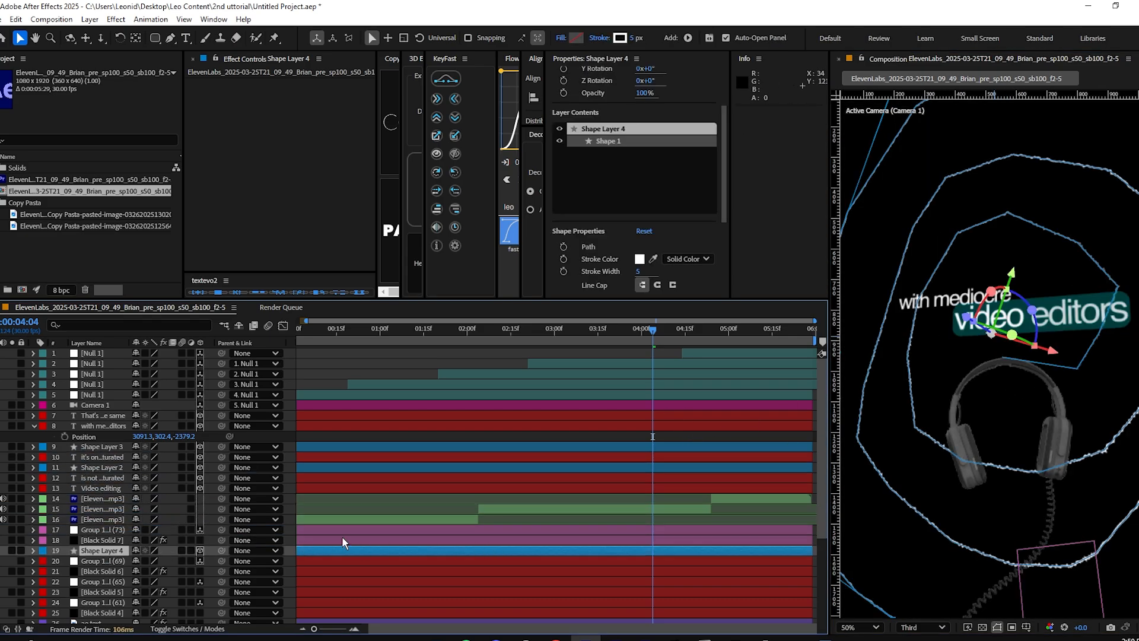
{"action": "left_click", "coordinate": [482, 437]}
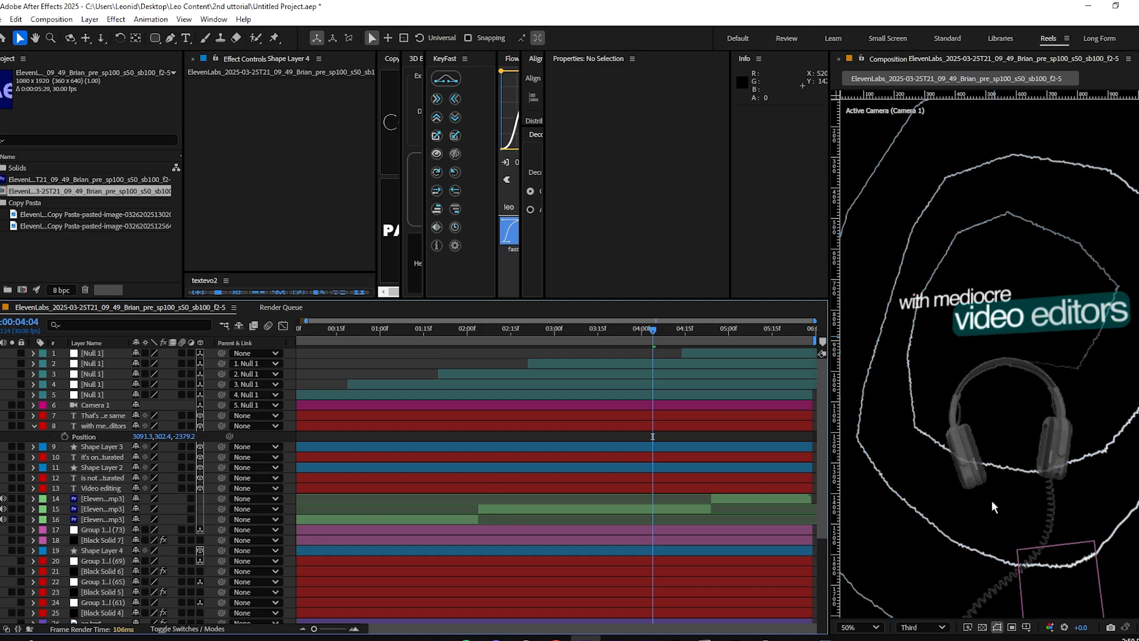
Keyframe the spiral's Trim Paths End from about 3:22 to 4:22 so the stroke draws on.
{"action": "left_click", "coordinate": [679, 551]}
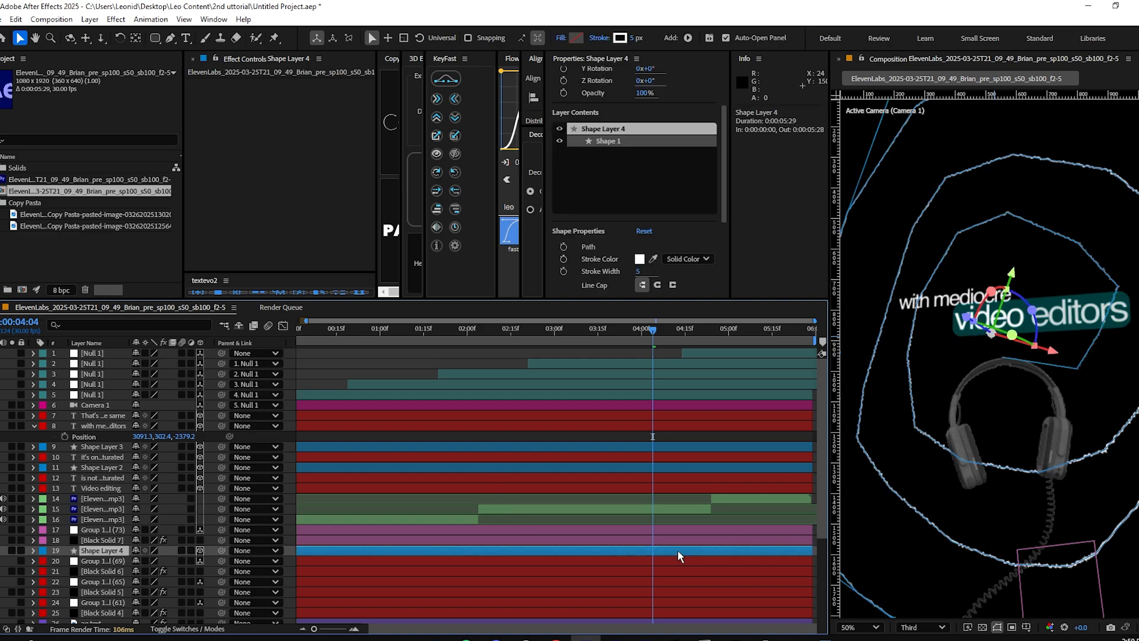
{"action": "left_click", "coordinate": [437, 191]}
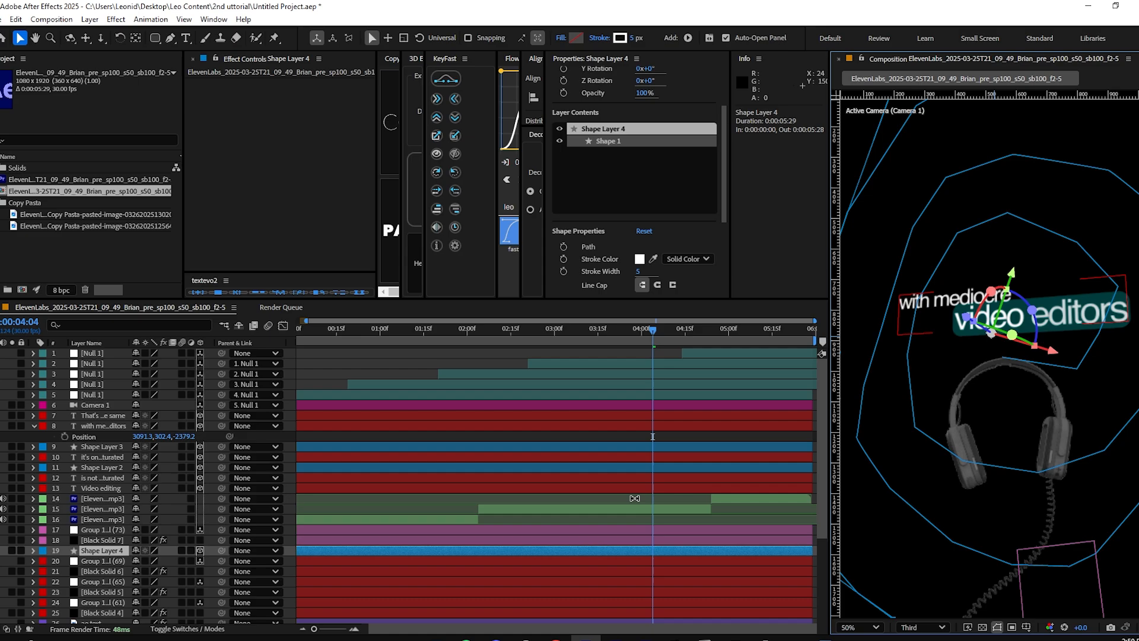
{"action": "left_click_drag", "start_coordinate": [654, 563], "coordinate": [620, 563]}
{"action": "left_click", "coordinate": [630, 437]}
{"action": "mouse_move", "coordinate": [646, 330]}
{"action": "left_mouse_down"}
{"action": "mouse_move", "coordinate": [628, 334]}
{"action": "mouse_move", "coordinate": [674, 321]}
{"action": "mouse_move", "coordinate": [634, 329]}
{"action": "left_mouse_up"}
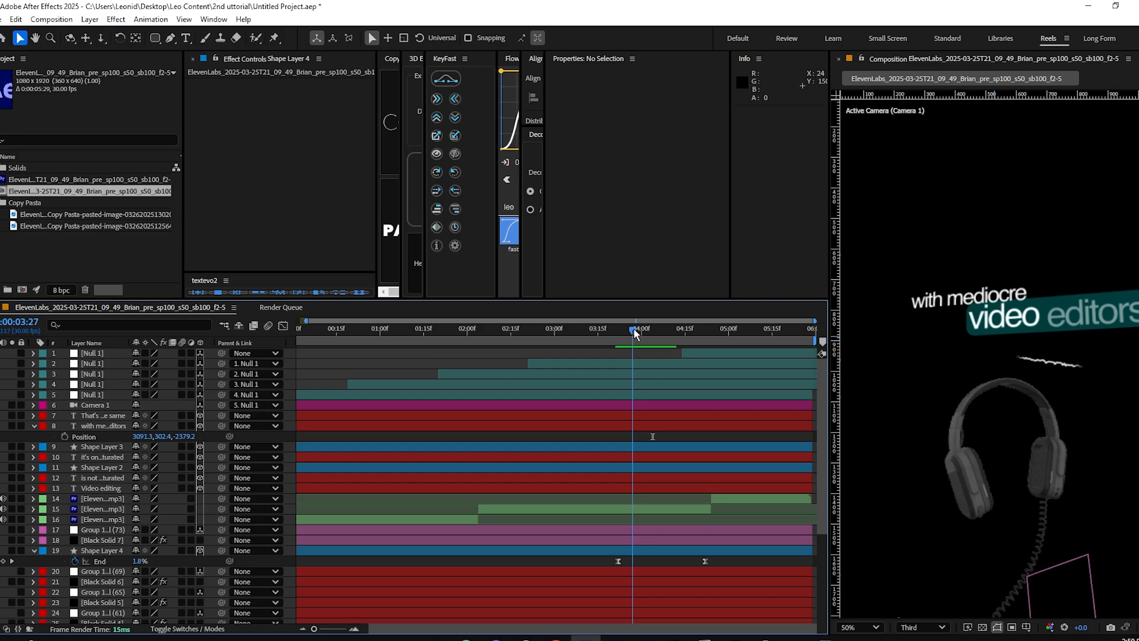
Split the spiral layer every two frames from 3:27 to 4:07 and delete every other short segment.
{"action": "left_click", "coordinate": [630, 551]}
{"action": "key", "text": "ctrl+shift+d"}
{"action": "key", "text": "Page_Down"}
{"action": "key", "text": "Page_Down"}
{"action": "key", "text": "ctrl+shift+d"}
{"action": "key", "text": "Page_Down"}
{"action": "key", "text": "Page_Down"}
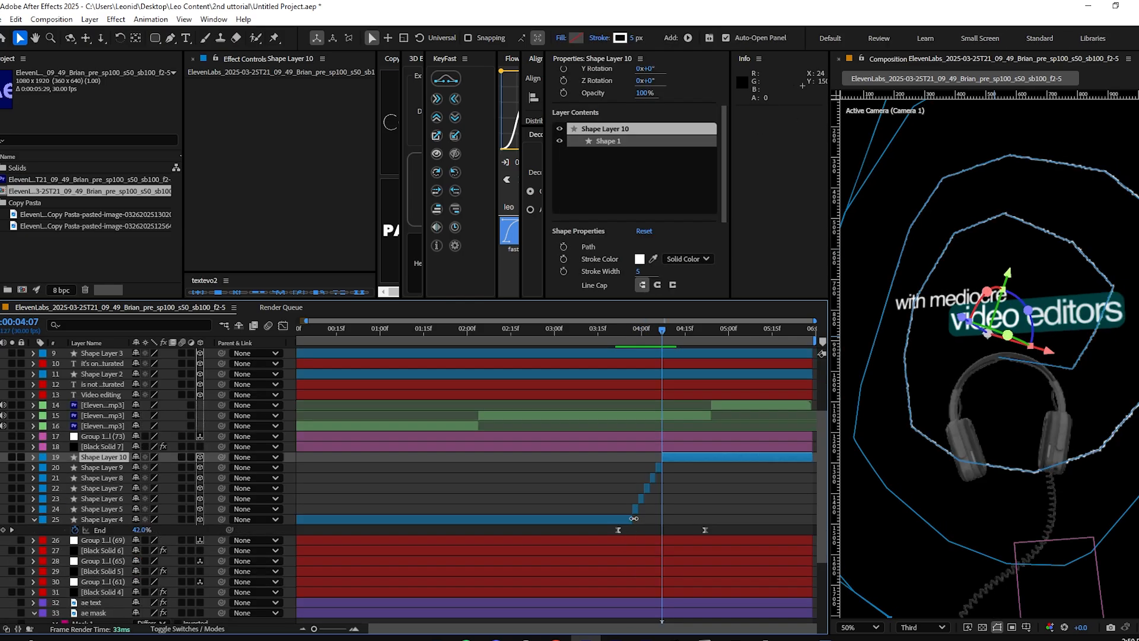
{"action": "key", "text": "Delete"}
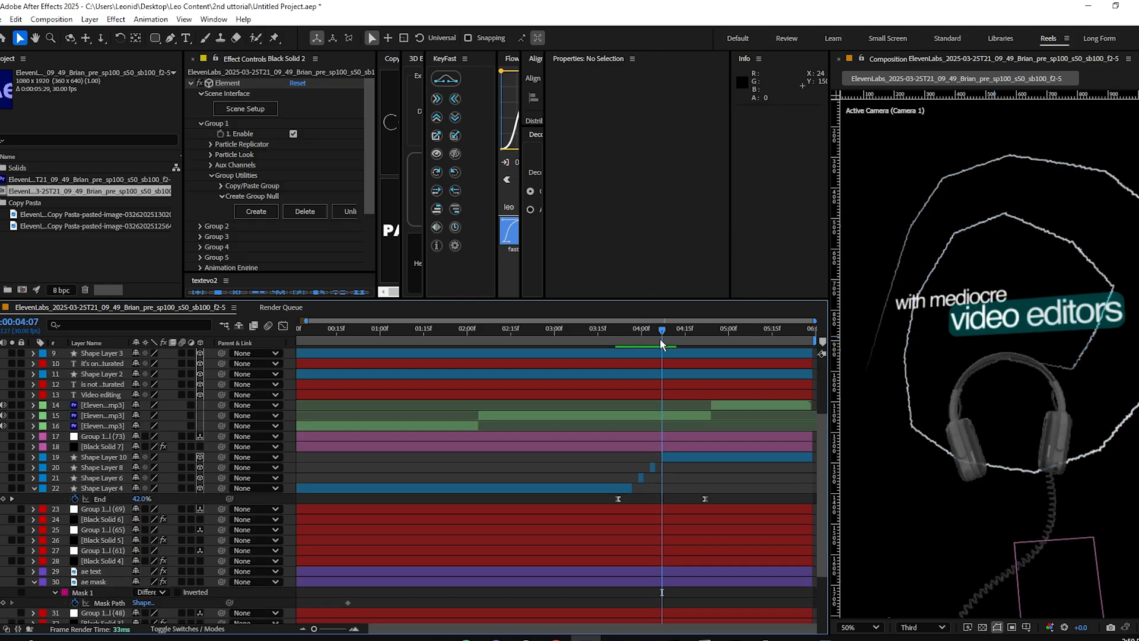
Set the stroke width of the short spiral segment at 4:00 (Shape Layer 6) to 10 px.
{"action": "mouse_move", "coordinate": [660, 339]}
{"action": "left_mouse_down"}
{"action": "mouse_move", "coordinate": [606, 336]}
{"action": "mouse_move", "coordinate": [656, 337]}
{"action": "mouse_move", "coordinate": [644, 343]}
{"action": "left_mouse_up"}
{"action": "left_click", "coordinate": [642, 477]}
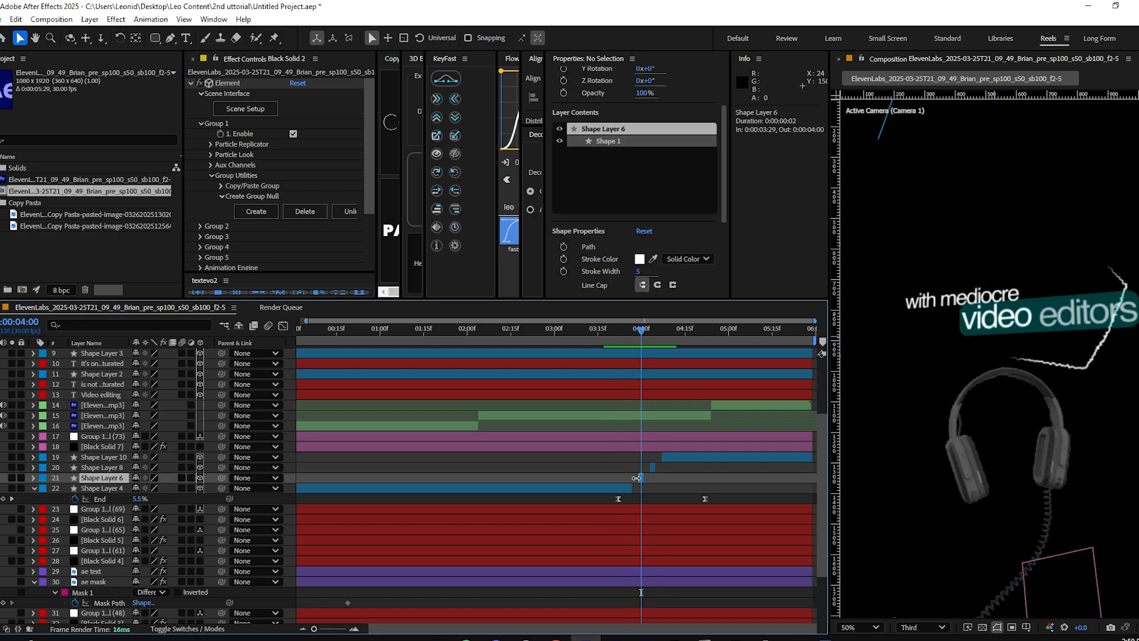
{"action": "left_click", "coordinate": [633, 40]}
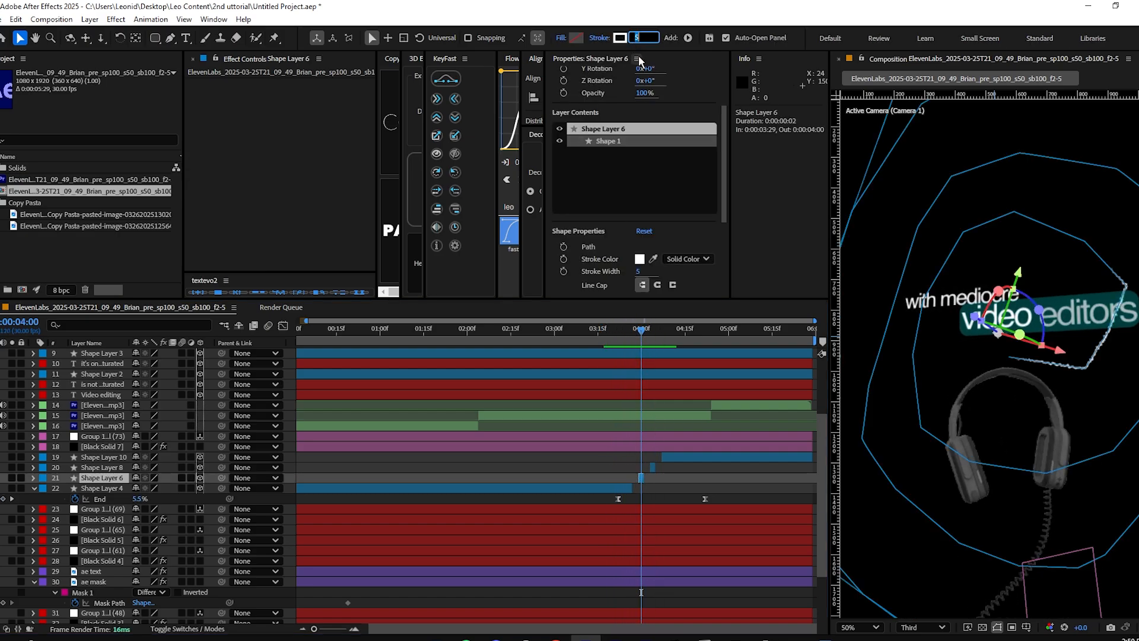
{"action": "type", "text": "10"}
{"action": "left_click", "coordinate": [699, 472]}
Set the spiral segment at 4:04 (Shape Layer 8) to a 15 px stroke and a Z orientation of 275°.
{"action": "left_click_drag", "start_coordinate": [642, 331], "coordinate": [655, 333]}
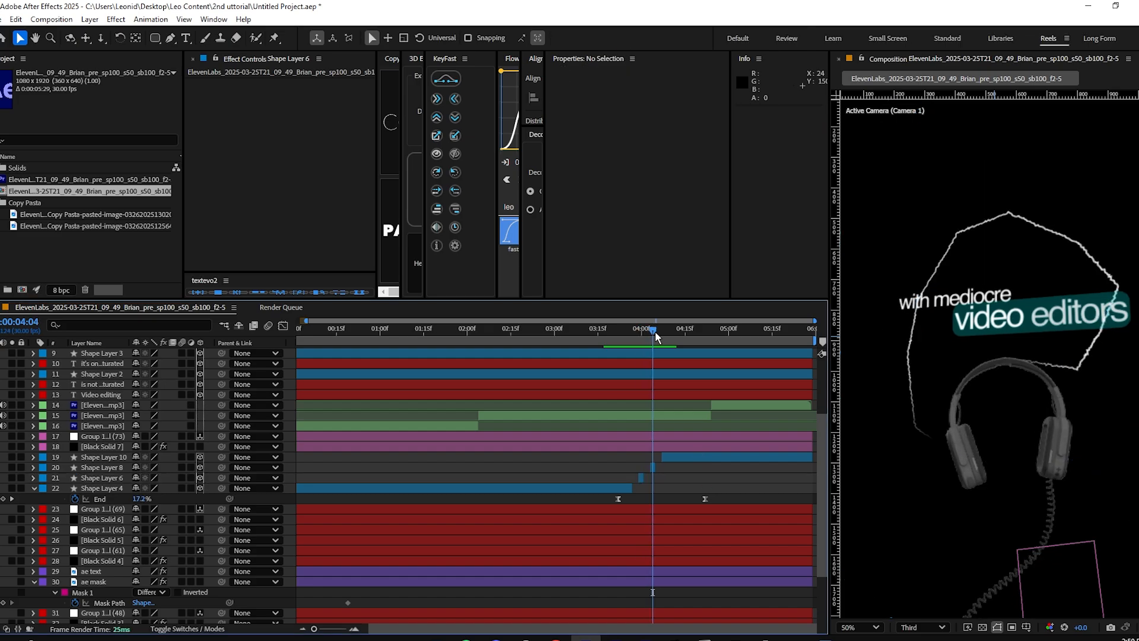
{"action": "left_click", "coordinate": [652, 467]}
{"action": "key", "text": "r"}
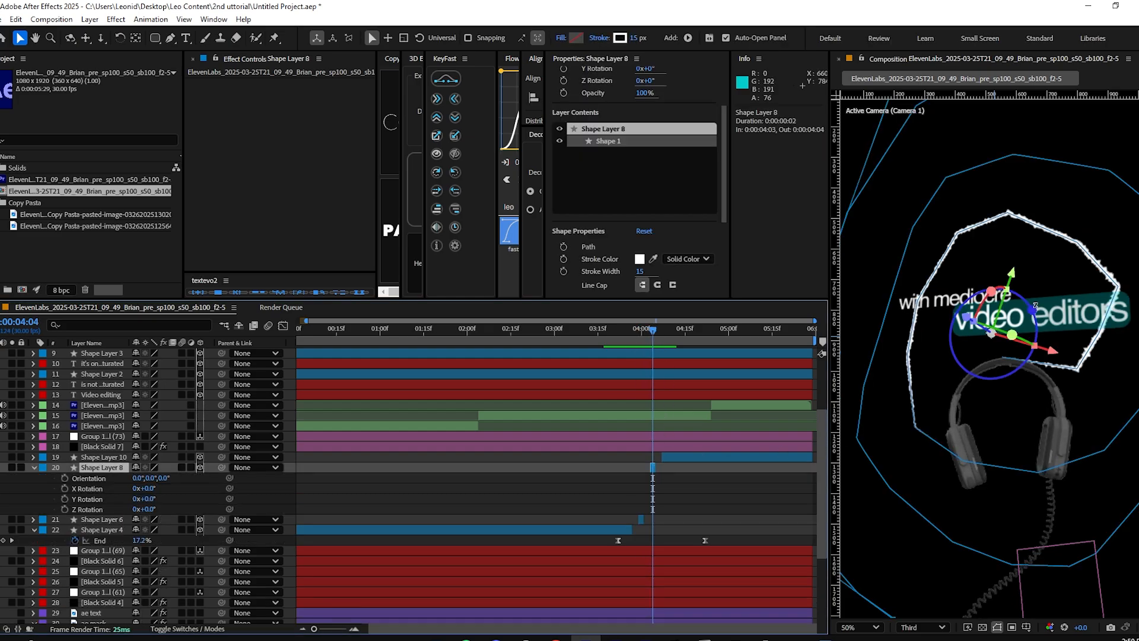
{"action": "left_click", "coordinate": [740, 501]}
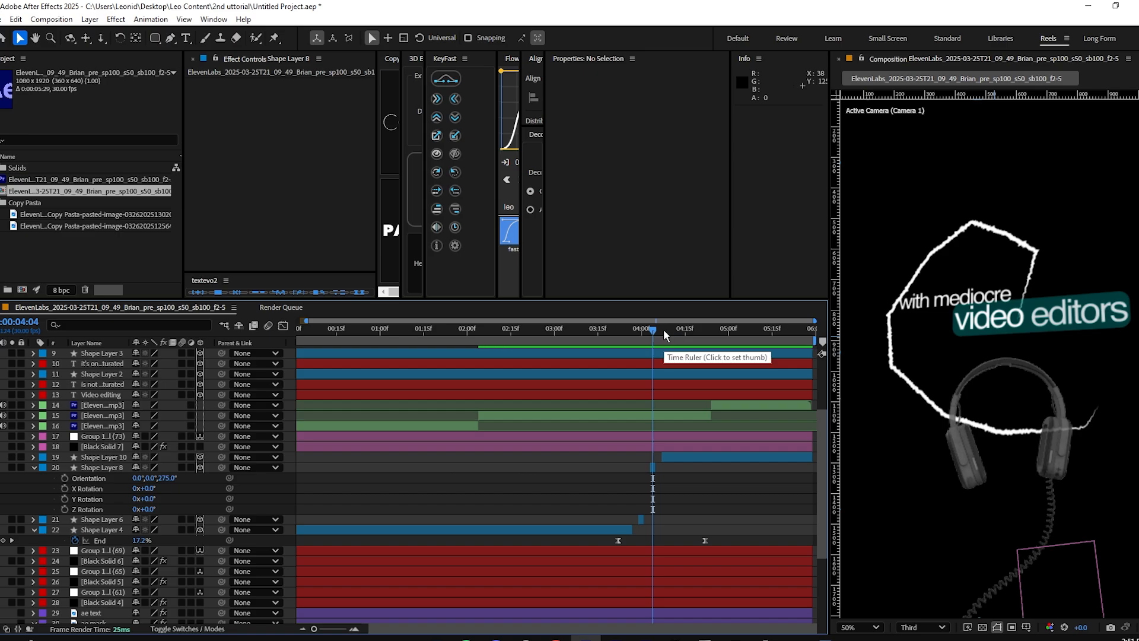
Split the long remaining spiral segment (Shape Layer 10) at 4:09 and again at 4:11.
{"action": "mouse_move", "coordinate": [660, 333]}
{"action": "left_mouse_down"}
{"action": "mouse_move", "coordinate": [606, 343]}
{"action": "mouse_move", "coordinate": [672, 347]}
{"action": "left_mouse_up"}
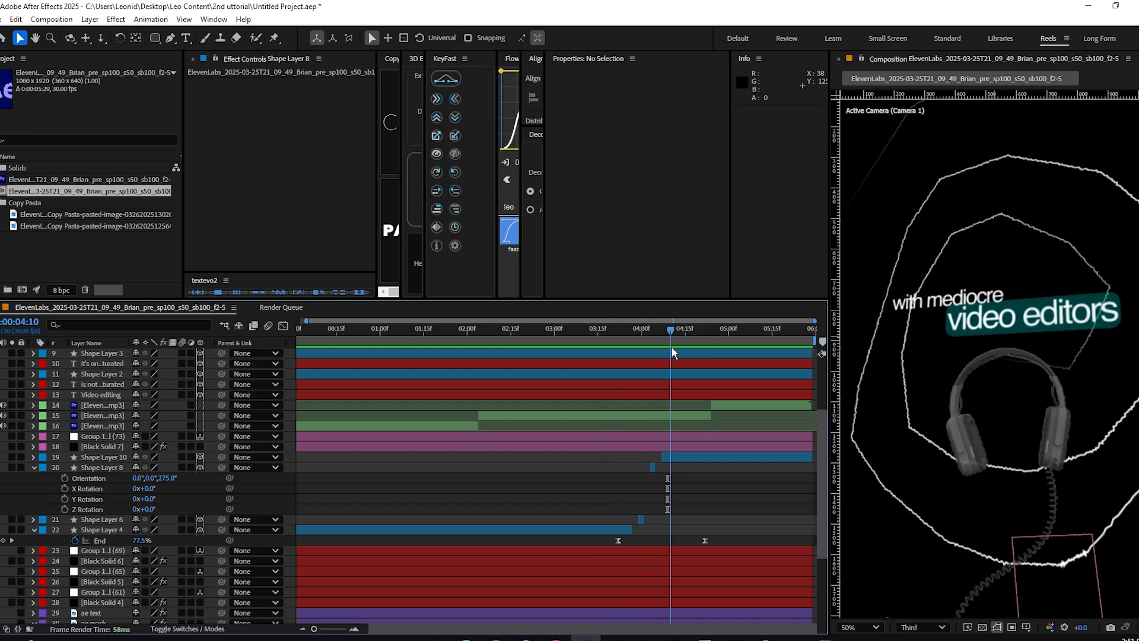
{"action": "key", "text": "ctrl+Left"}
{"action": "key", "text": "ctrl+Left"}
{"action": "key", "text": "ctrl+Left"}
{"action": "left_click", "coordinate": [668, 454]}
{"action": "key", "text": "ctrl+Right"}
{"action": "key", "text": "ctrl+Right"}
{"action": "key", "text": "ctrl+shift+d"}
{"action": "key", "text": "ctrl+Right"}
{"action": "key", "text": "ctrl+Right"}
{"action": "key", "text": "ctrl+shift+d"}
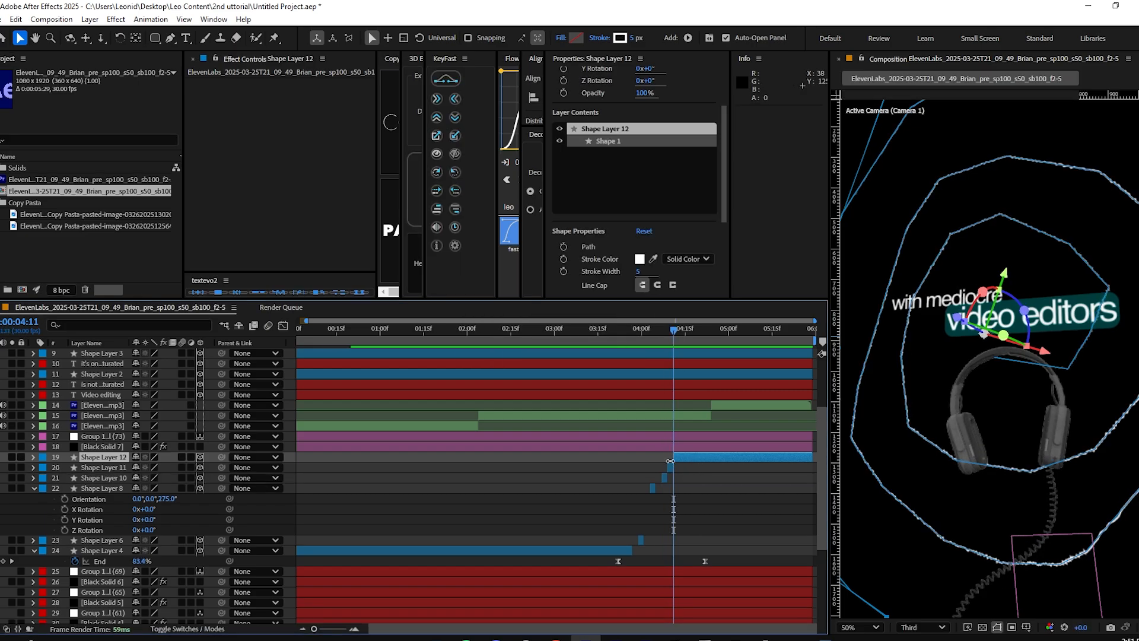
Rotate the two-frame spiral segment at 4:10 to a Z orientation of 70° and set its stroke width to 1 px.
{"action": "key", "text": "ctrl+Left"}
{"action": "left_click", "coordinate": [671, 467]}
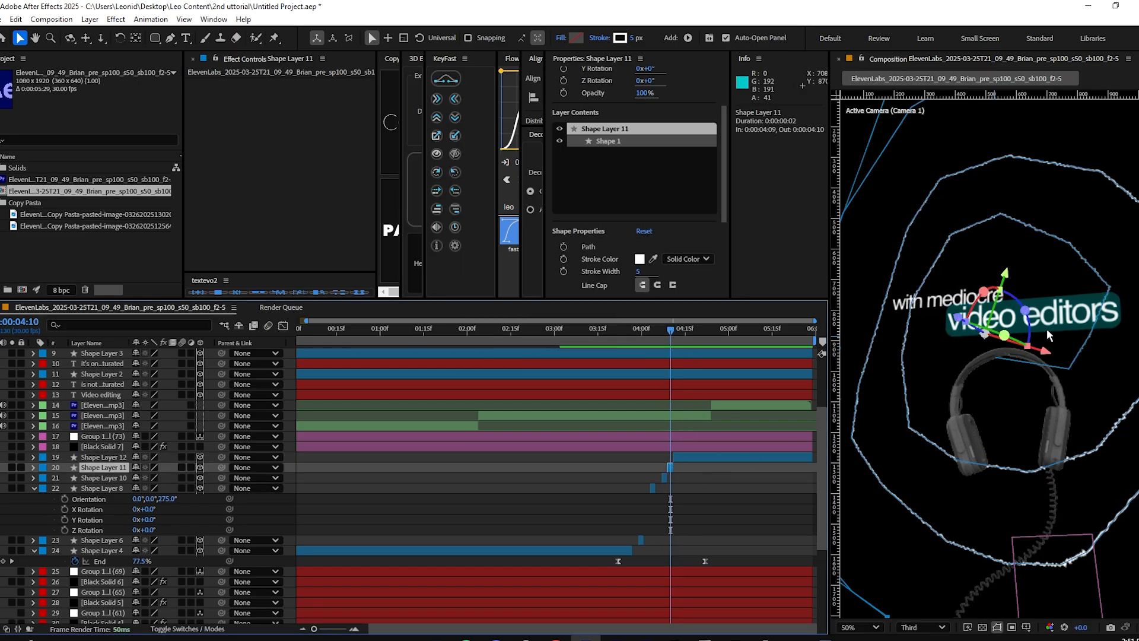
{"action": "left_click_drag", "start_coordinate": [1025, 311], "coordinate": [1001, 367]}
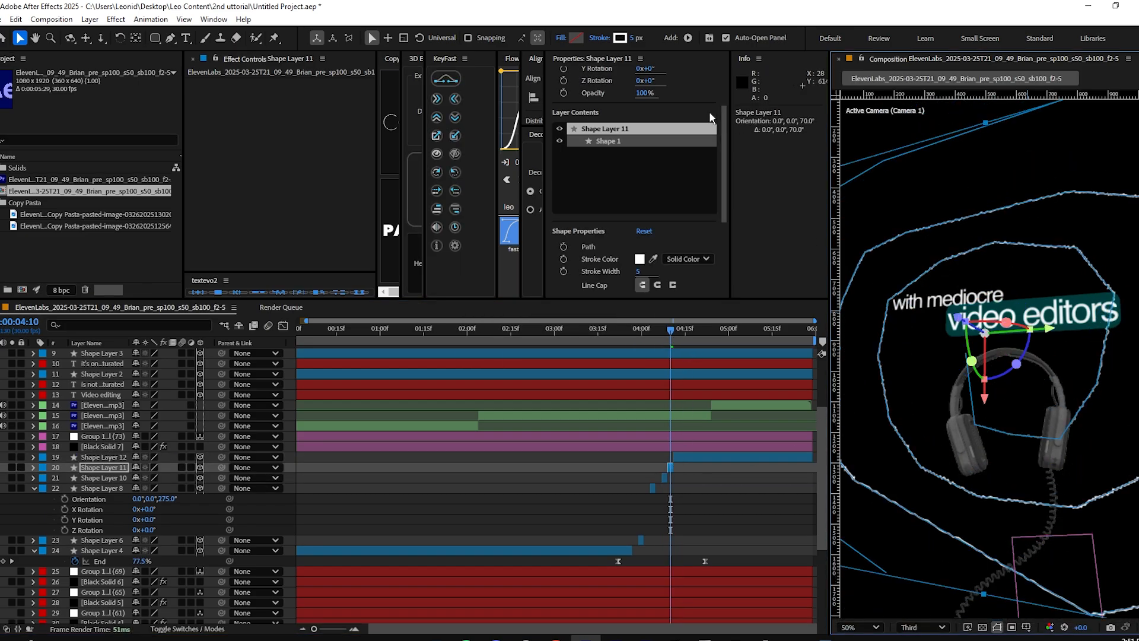
{"action": "left_click", "coordinate": [727, 484]}
Keyframe an opacity fade-out on the last spiral segment (Shape Layer 12) from about 4:14 and trim its tail near 4:23.
{"action": "left_click", "coordinate": [688, 328]}
{"action": "left_click", "coordinate": [698, 455]}
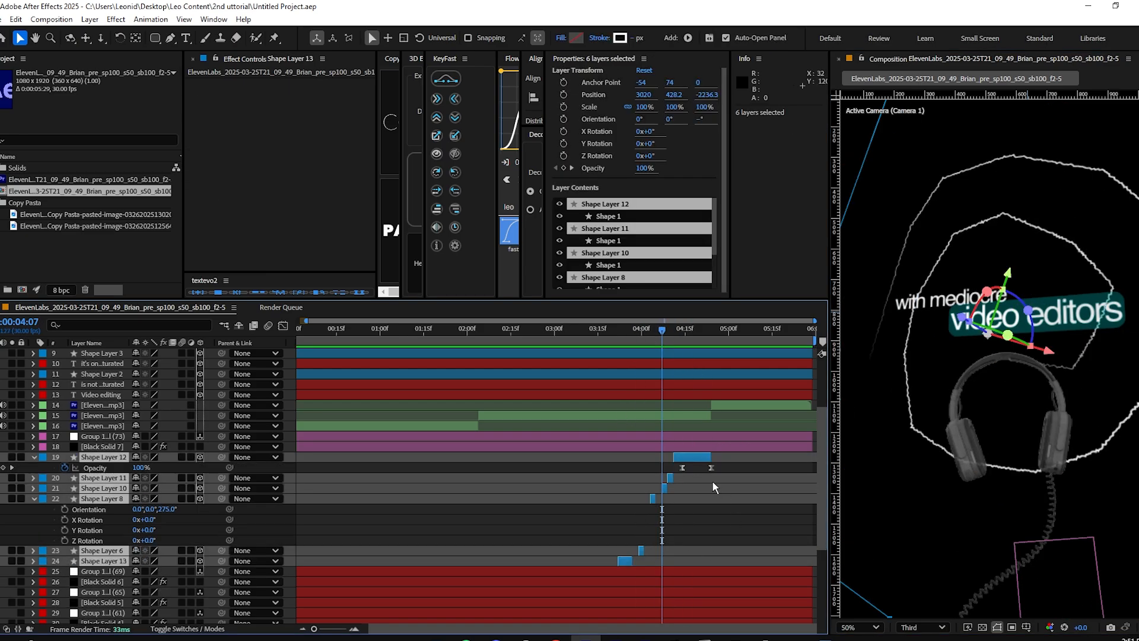
Pre-compose the six spiral segment layers as Pre-comp 1 and enable Collapse Transformations on it.
{"action": "key", "text": "ctrl+shift+c"}
{"action": "left_click", "coordinate": [636, 412]}
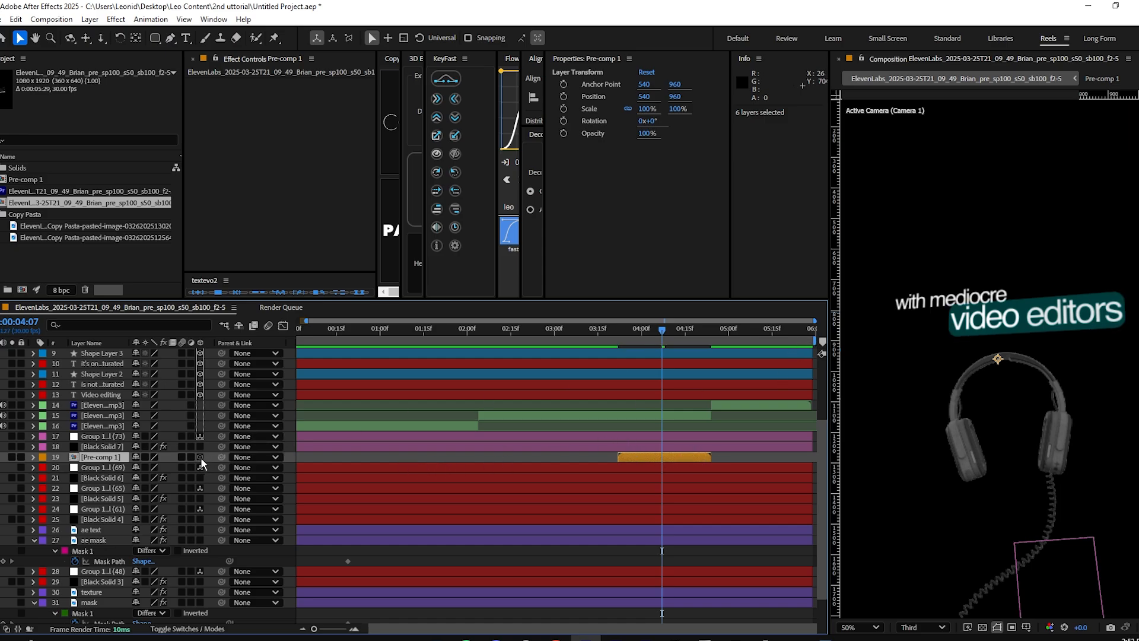
{"action": "key", "text": "ctrl+z"}
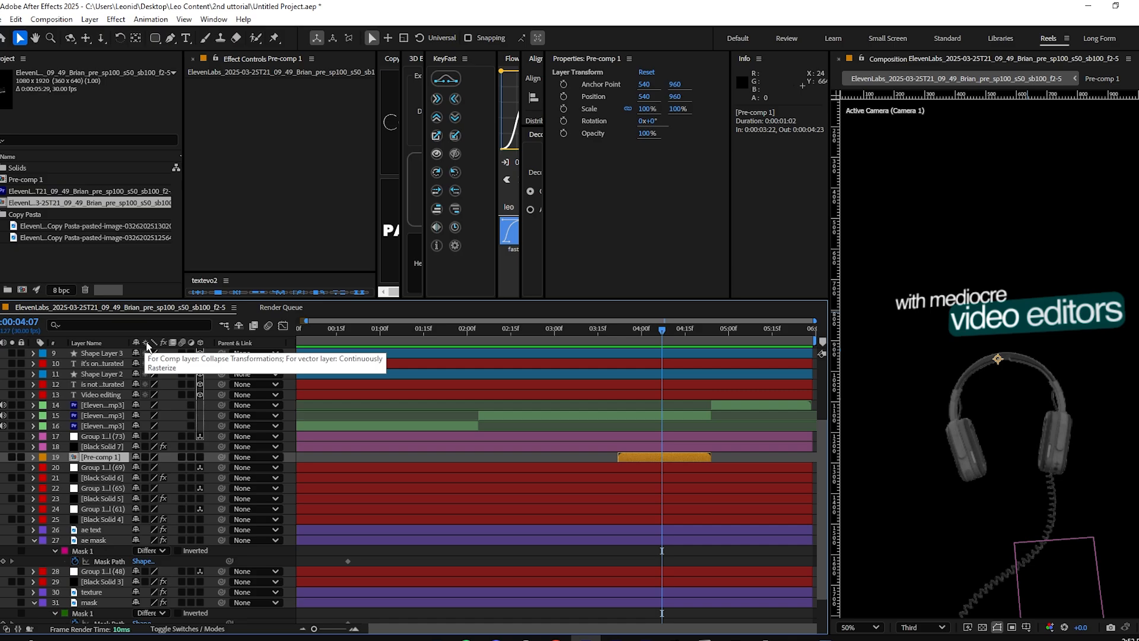
{"action": "left_click", "coordinate": [145, 457]}
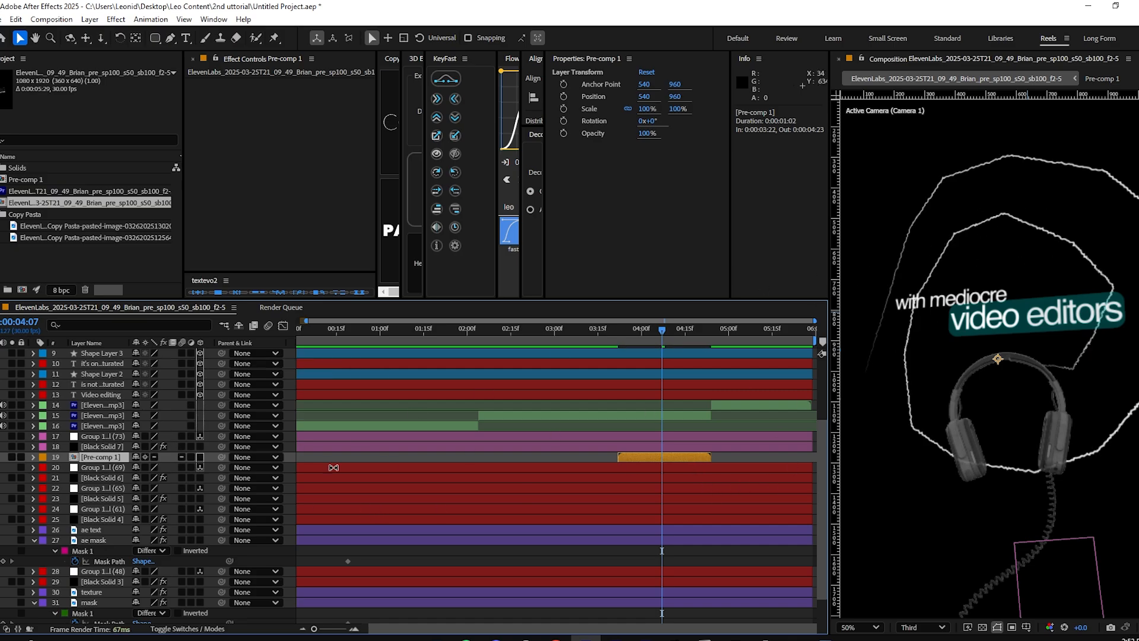
Try rotating the pre-composed spiral as a 3D layer, and undo both the rotation and the 3D switch.
{"action": "left_click", "coordinate": [199, 457]}
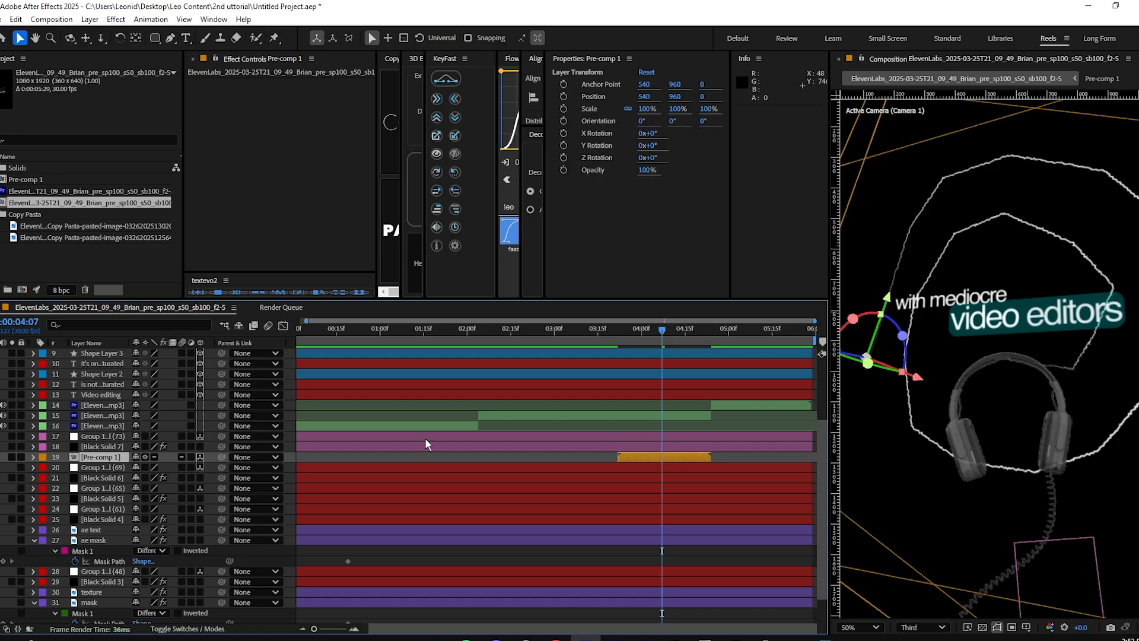
{"action": "left_click_drag", "start_coordinate": [900, 335], "coordinate": [809, 356]}
{"action": "key", "text": "ctrl+z"}
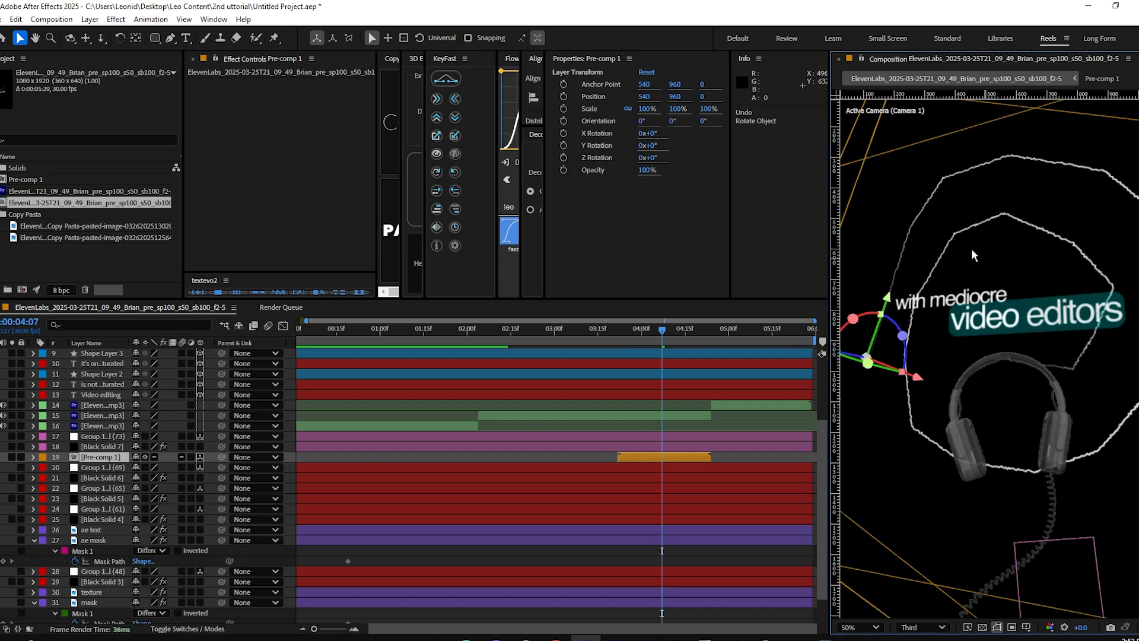
{"action": "key", "text": "ctrl+z"}
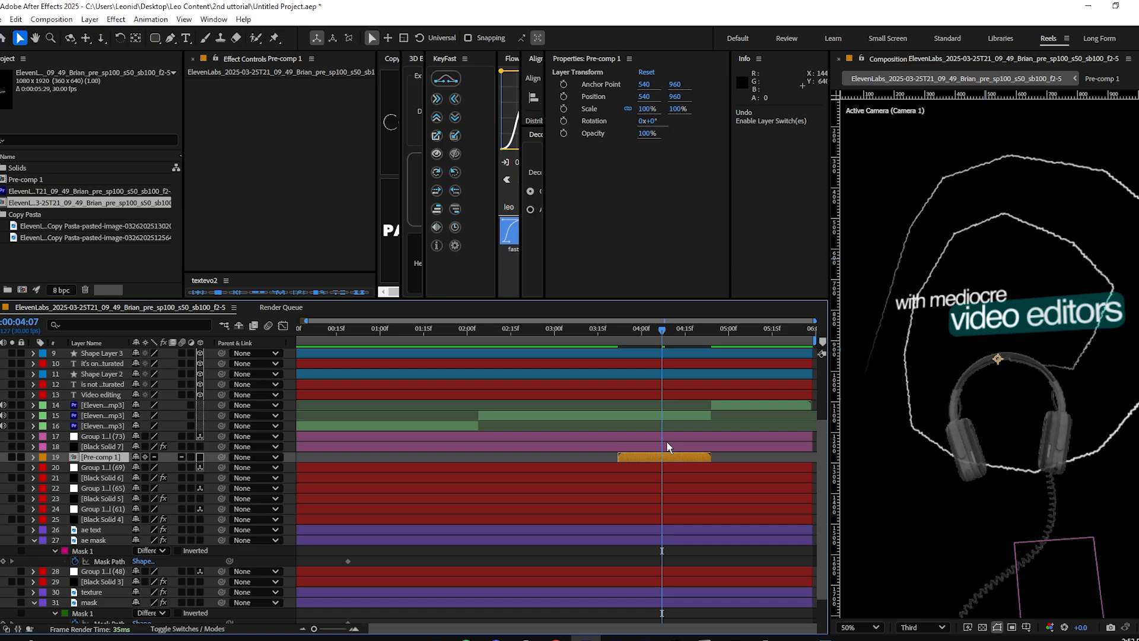
Set the Opacity of Pre-comp 1 to 35%.
{"action": "left_click", "coordinate": [621, 457]}
{"action": "key", "text": "t"}
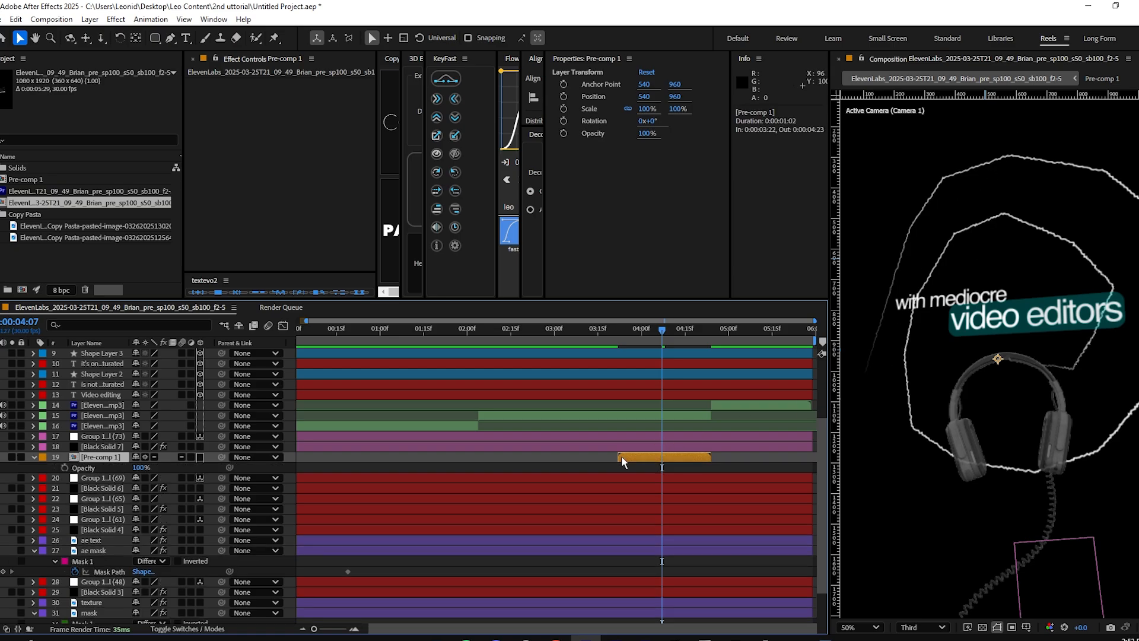
{"action": "left_click", "coordinate": [141, 468]}
{"action": "type", "text": "35"}
{"action": "key", "text": "Return"}
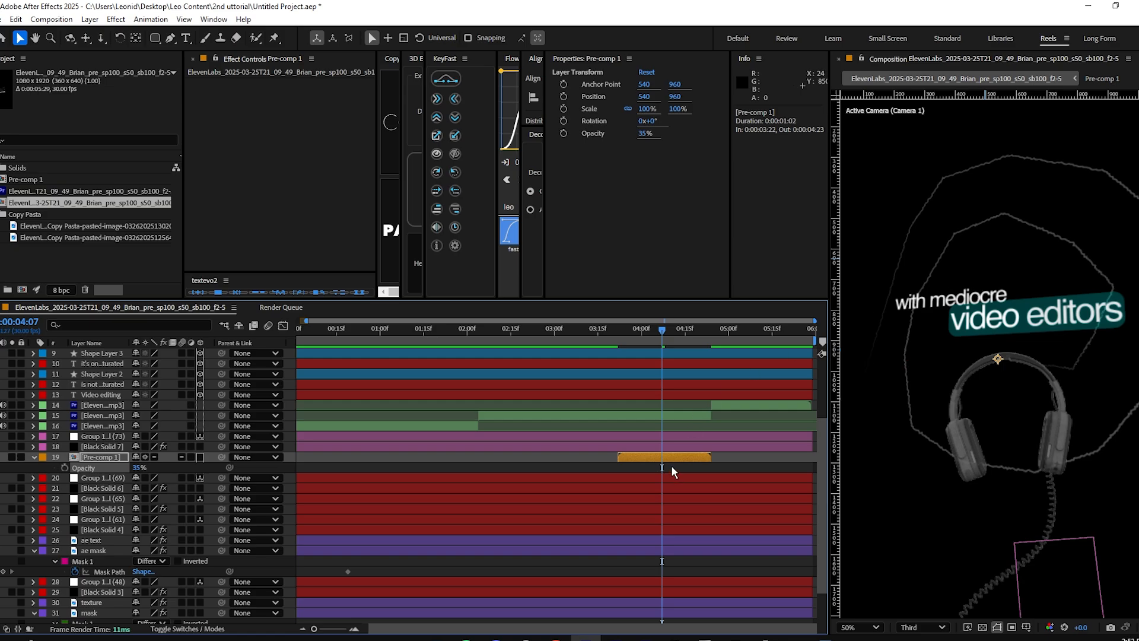
Open Pre-comp 1, examine its individual spiral segment layers, and return to the main composition.
{"action": "double_click", "coordinate": [667, 457]}
{"action": "left_click", "coordinate": [442, 395]}
{"action": "left_click", "coordinate": [506, 384]}
{"action": "left_click", "coordinate": [573, 374]}
{"action": "left_click", "coordinate": [598, 363]}
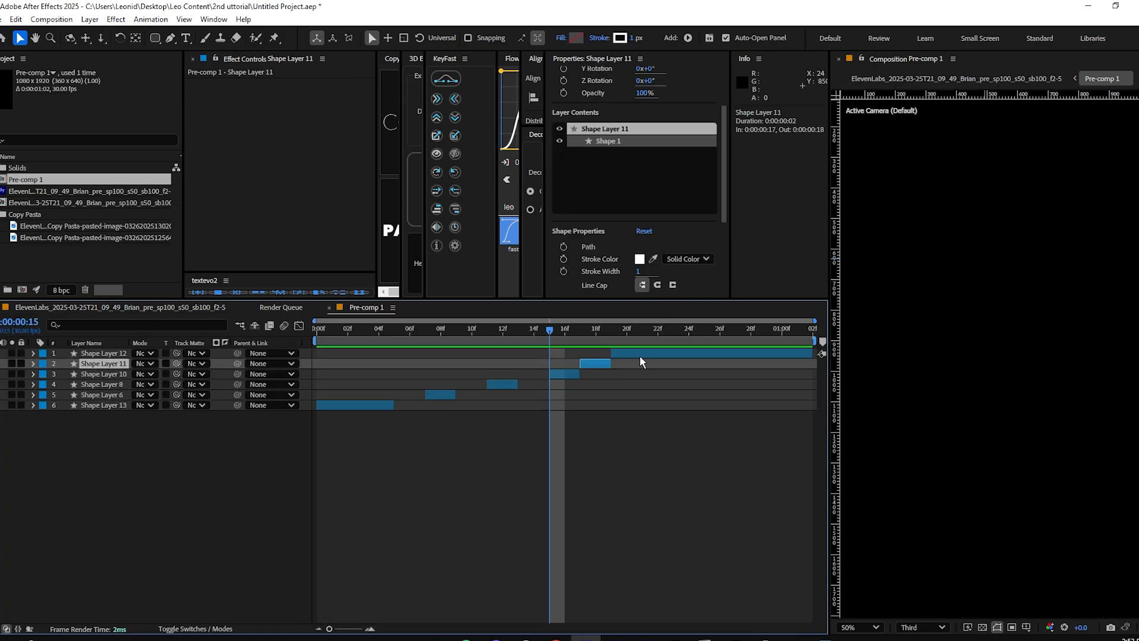
{"action": "left_click", "coordinate": [640, 354]}
{"action": "left_click", "coordinate": [433, 394]}
{"action": "left_click", "coordinate": [112, 307]}
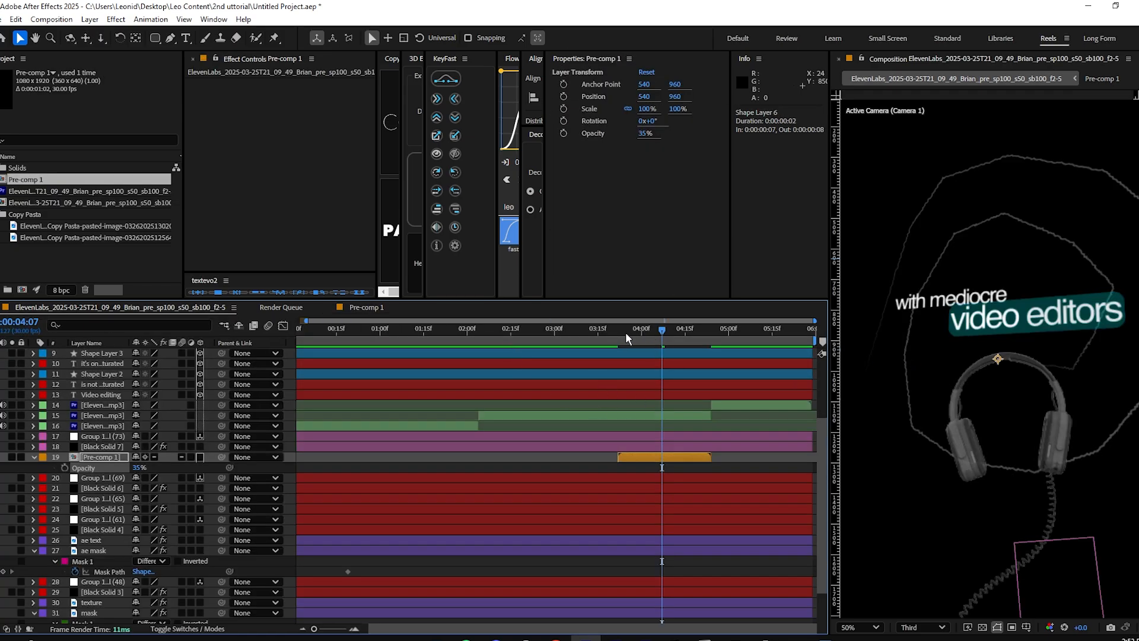
At 5:28, draw an unfilled square of about 272 px with a 1 px teal stroke, above and to the right of "That's not the same".
{"action": "left_click_drag", "start_coordinate": [624, 333], "coordinate": [1007, 351]}
{"action": "scroll", "coordinate": [957, 414], "scroll_direction": "down", "scroll_amount": 2}
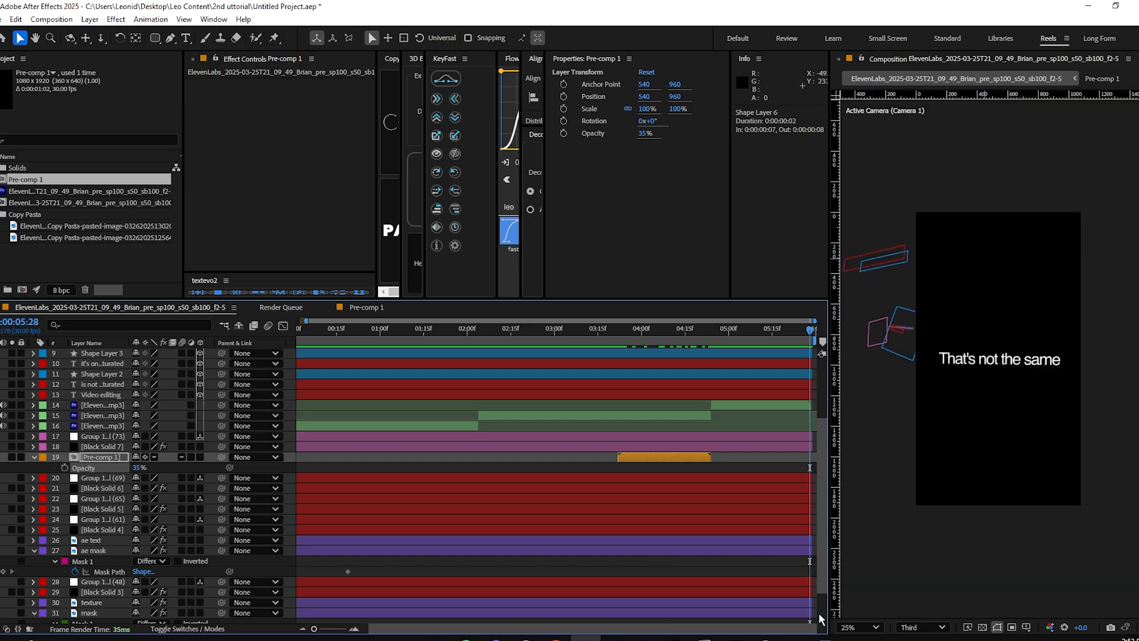
{"action": "left_click", "coordinate": [860, 624]}
{"action": "left_click", "coordinate": [886, 401]}
{"action": "key", "text": "ctrl+shift+a"}
{"action": "key", "text": "q"}
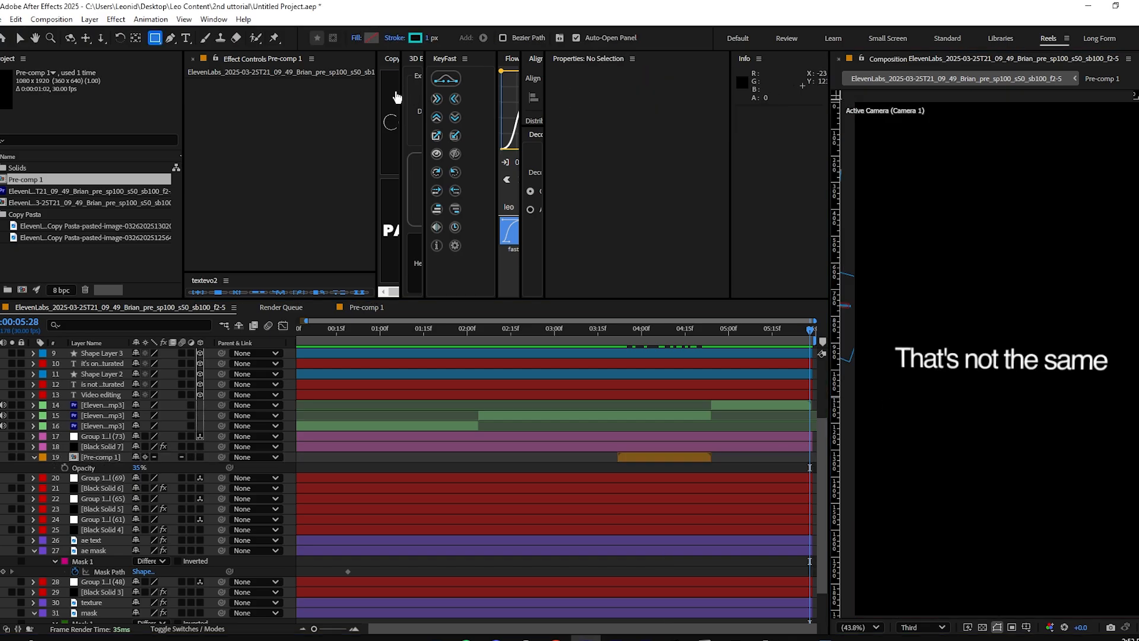
{"action": "scroll", "coordinate": [1030, 236], "scroll_direction": "down", "scroll_amount": 2}
{"action": "left_click_drag", "start_coordinate": [1030, 229], "coordinate": [1078, 276]}
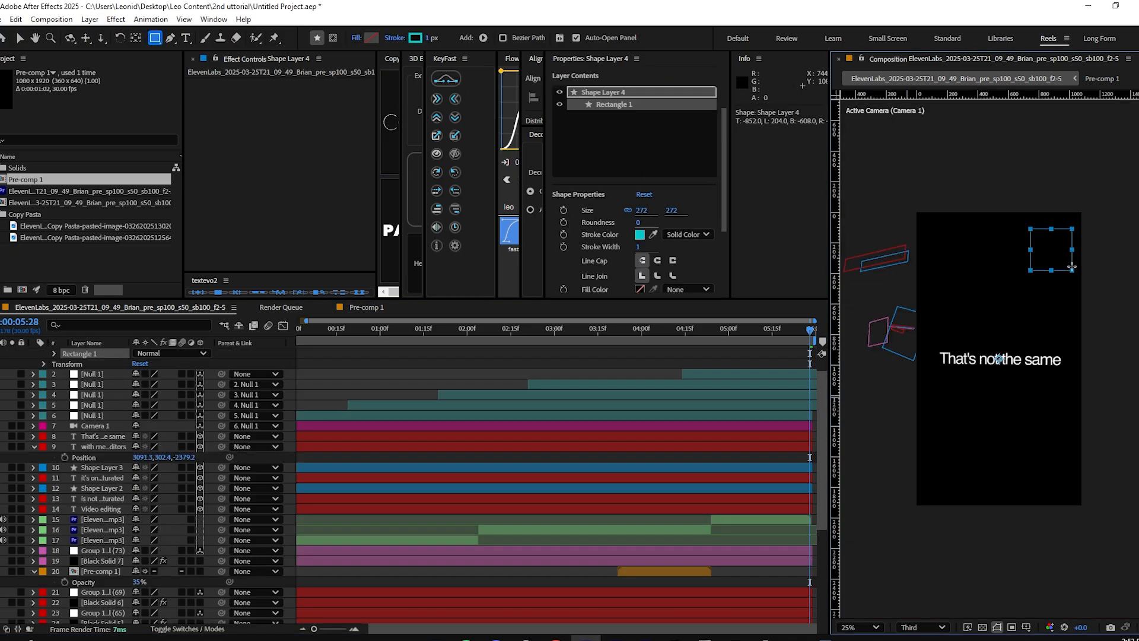
Make the outlined square's layer 3D and move it below Camera 1, directly above the "That's not the same" text layer.
{"action": "left_click", "coordinate": [589, 362]}
{"action": "left_click", "coordinate": [534, 354]}
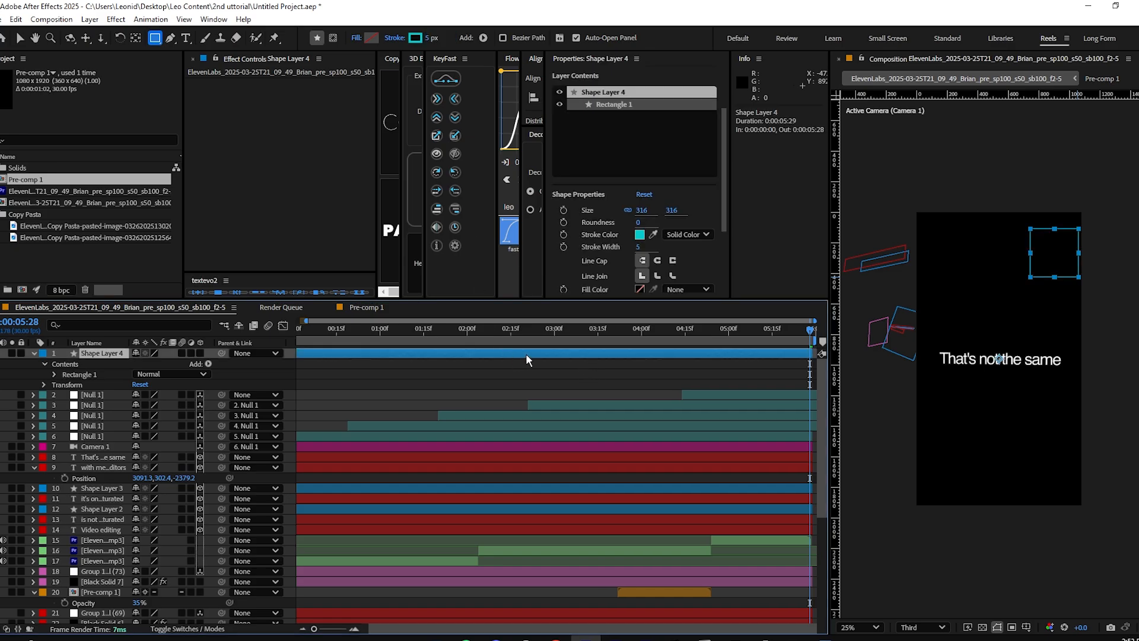
{"action": "left_click", "coordinate": [526, 362]}
{"action": "left_click", "coordinate": [200, 353]}
{"action": "left_click_drag", "start_coordinate": [111, 353], "coordinate": [123, 472]}
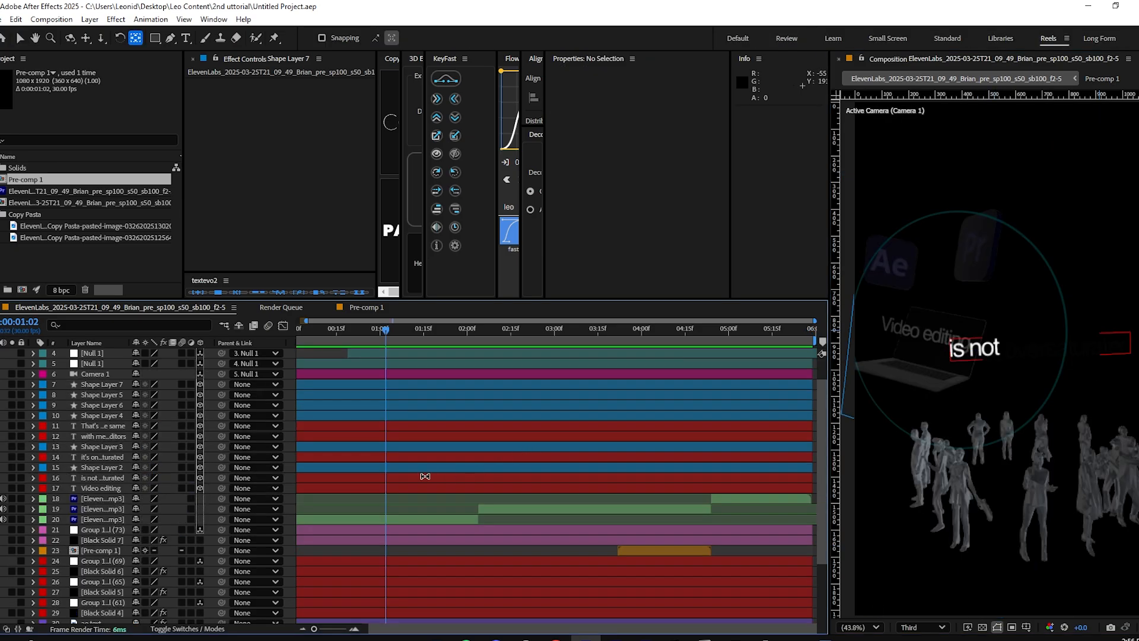
Preview the whole composition from the start to check the camera moves and the animated strokes.
{"action": "left_click_drag", "start_coordinate": [315, 629], "coordinate": [285, 610]}
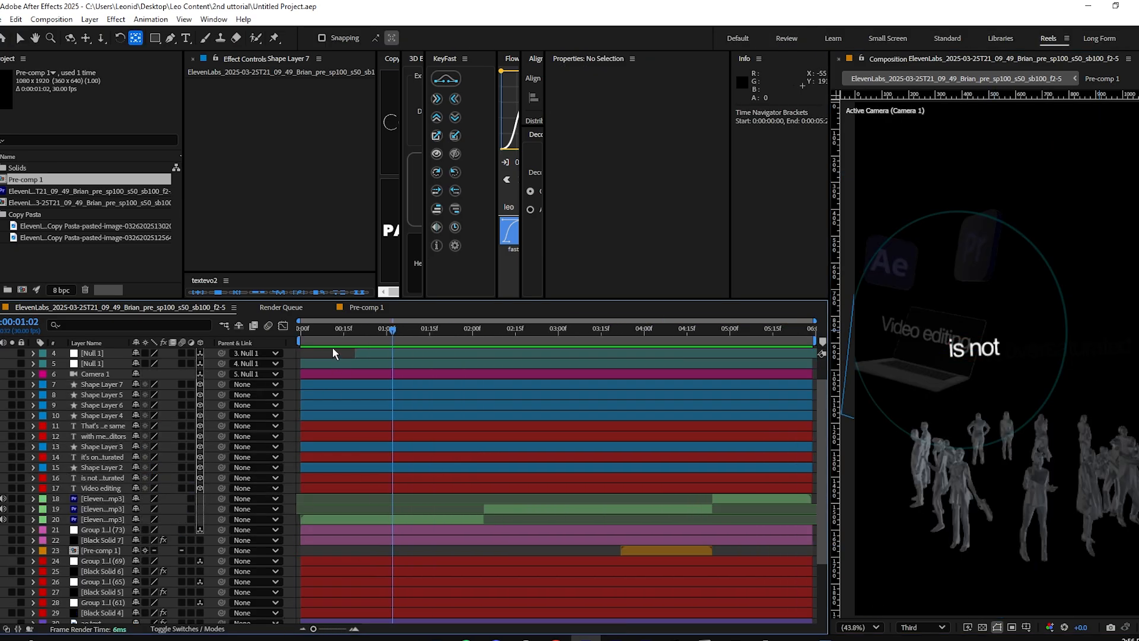
{"action": "key", "text": "space"}
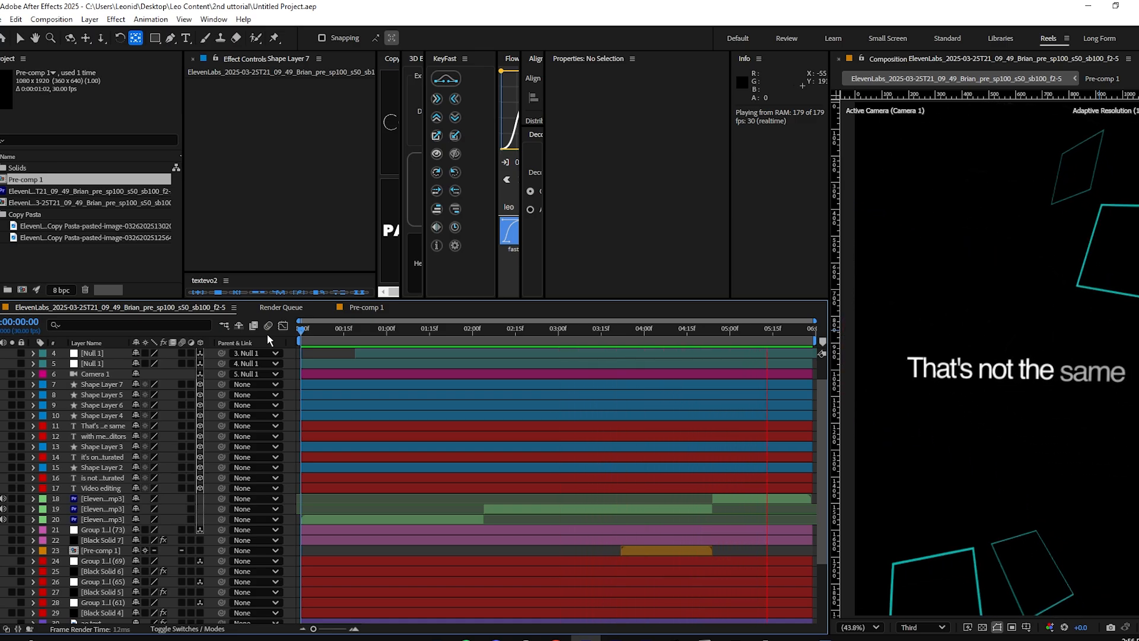
{"action": "key", "text": "space"}
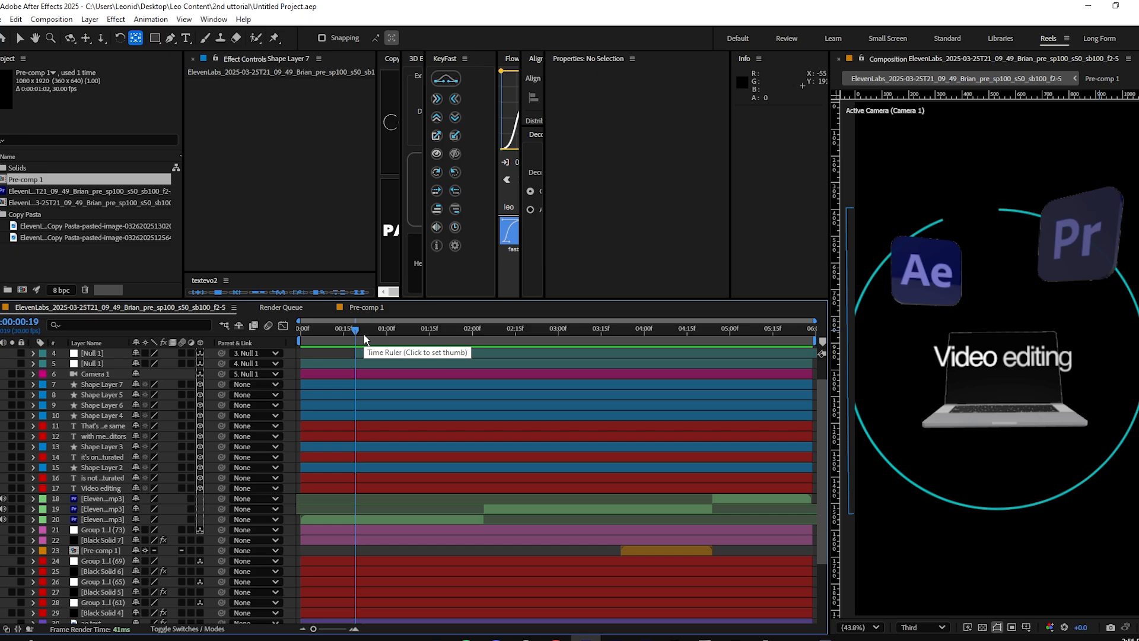
Set the word "Video" in the "Video editing" text to Helvetica Bold.
{"action": "key", "text": "v"}
{"action": "left_click", "coordinate": [946, 382]}
{"action": "double_click", "coordinate": [945, 379]}
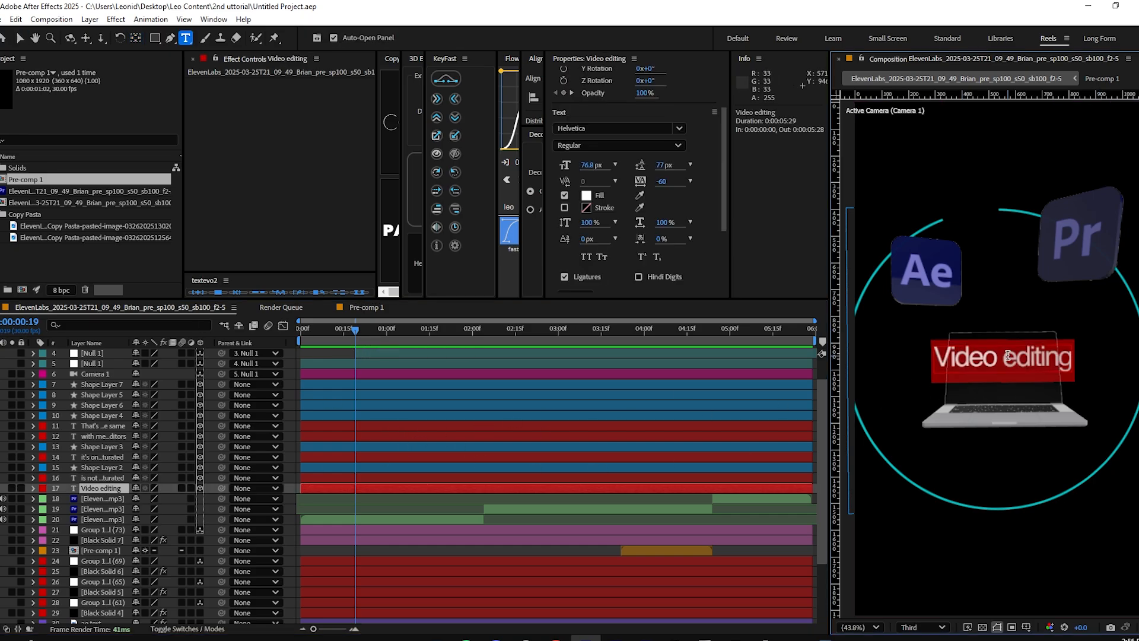
{"action": "left_click_drag", "start_coordinate": [1001, 360], "coordinate": [935, 361]}
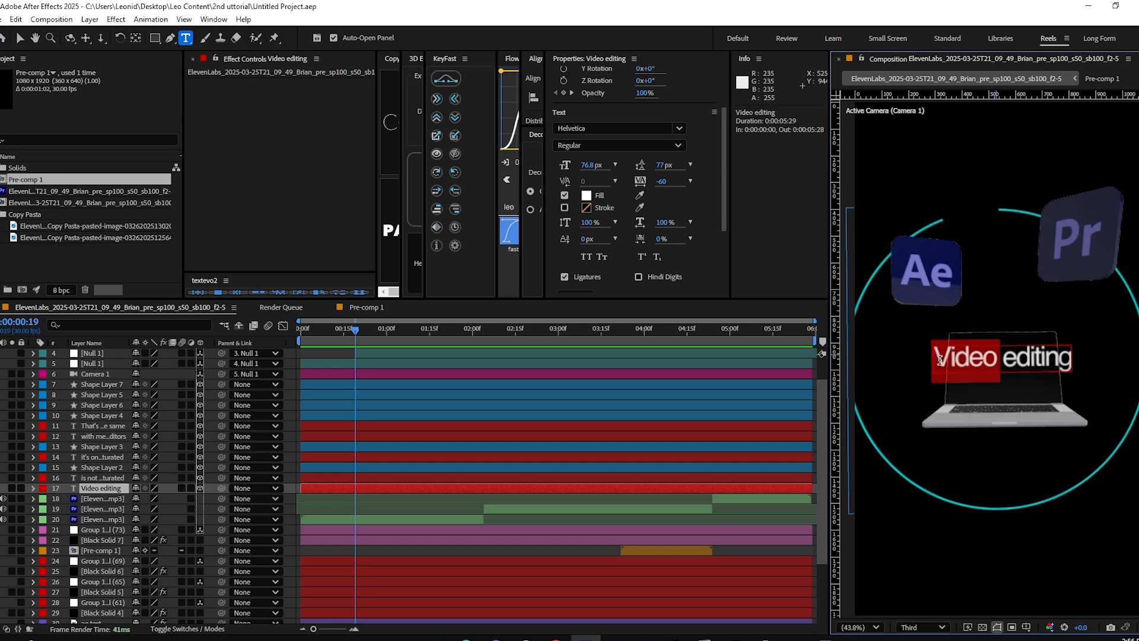
{"action": "left_click", "coordinate": [589, 129]}
{"action": "left_click", "coordinate": [569, 129]}
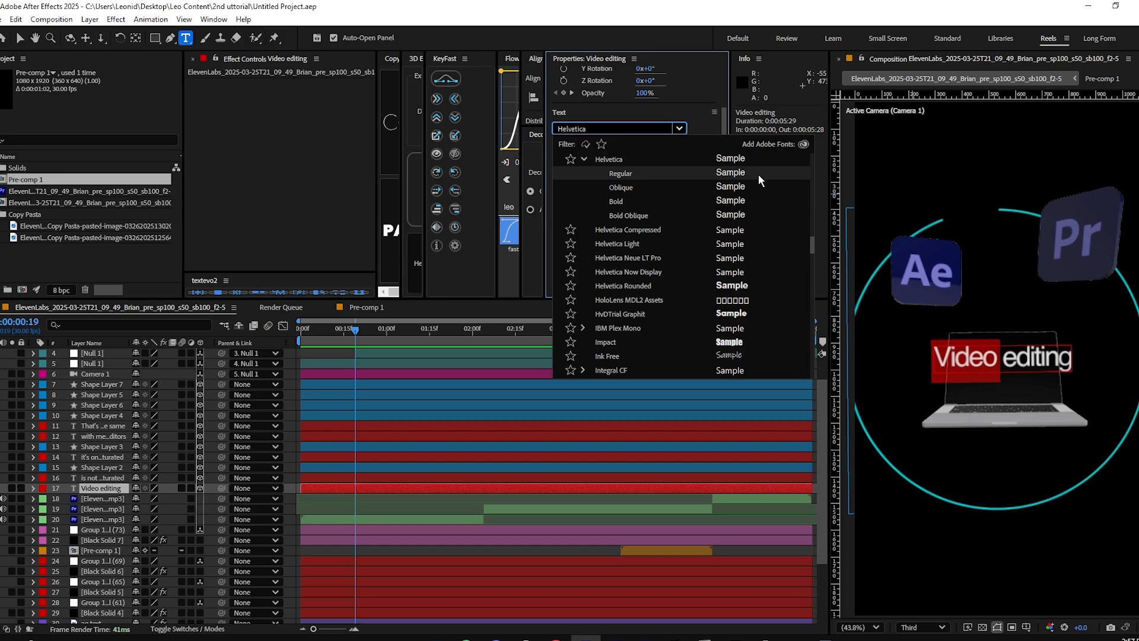
{"action": "left_click_drag", "start_coordinate": [813, 244], "coordinate": [812, 239]}
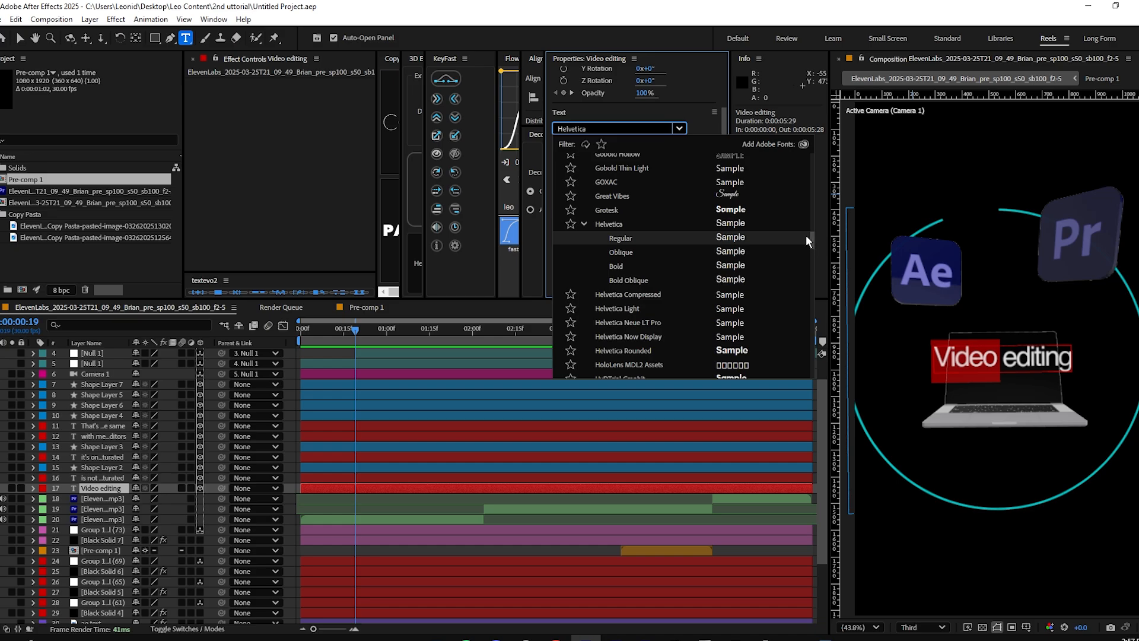
{"action": "left_click", "coordinate": [656, 265]}
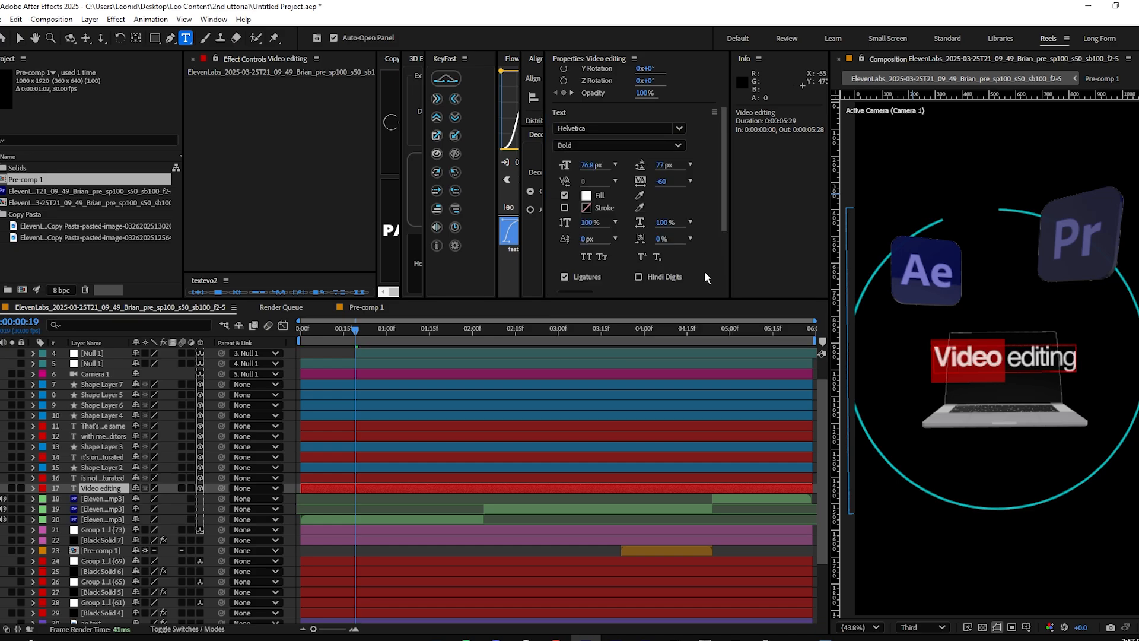
Enlarge the font size of the word "Video" in the "Video editing" text.
{"action": "left_click", "coordinate": [968, 356]}
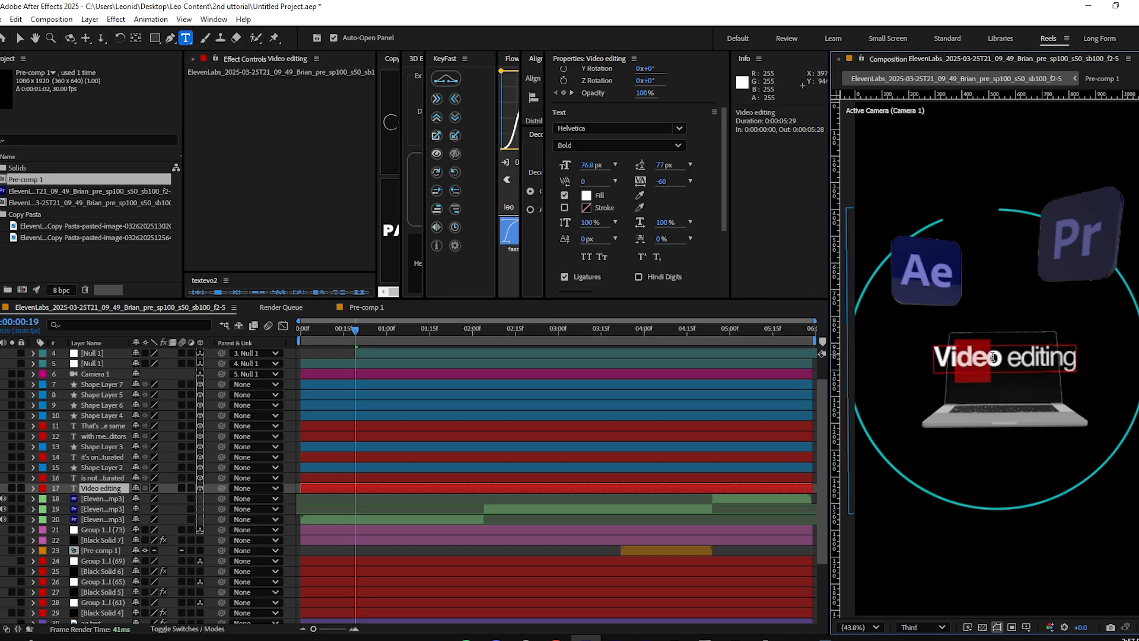
{"action": "double_click", "coordinate": [968, 356]}
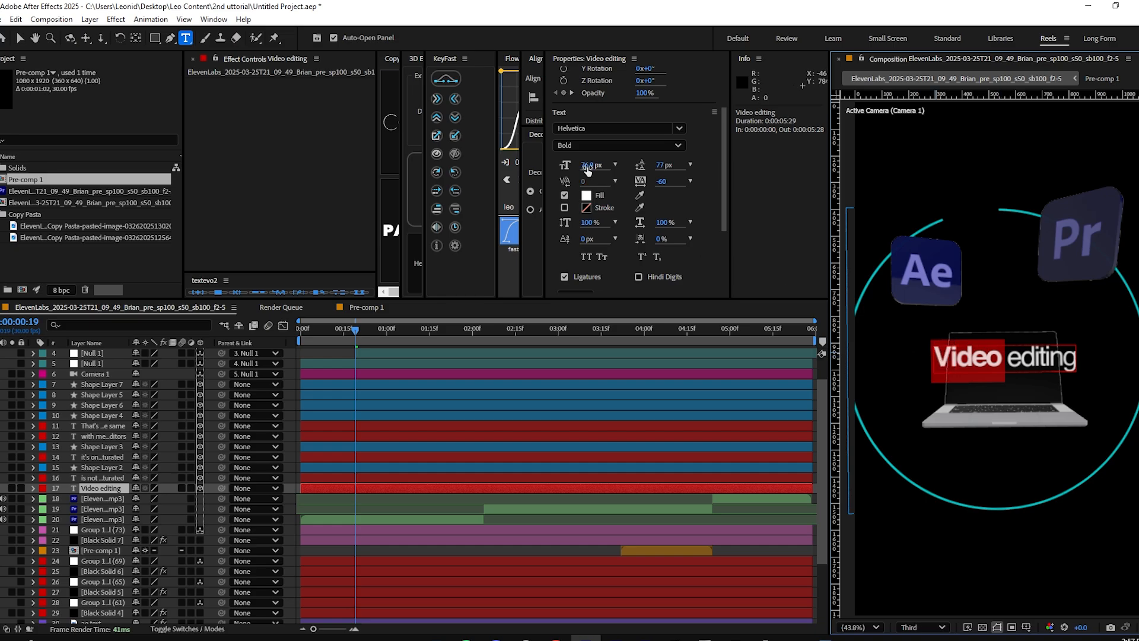
{"action": "left_click_drag", "start_coordinate": [589, 166], "coordinate": [606, 166]}
At 1:12, try Bold Oblique on the word "oversaturated" and set it to Helvetica Oblique instead.
{"action": "left_click_drag", "start_coordinate": [359, 336], "coordinate": [421, 338]}
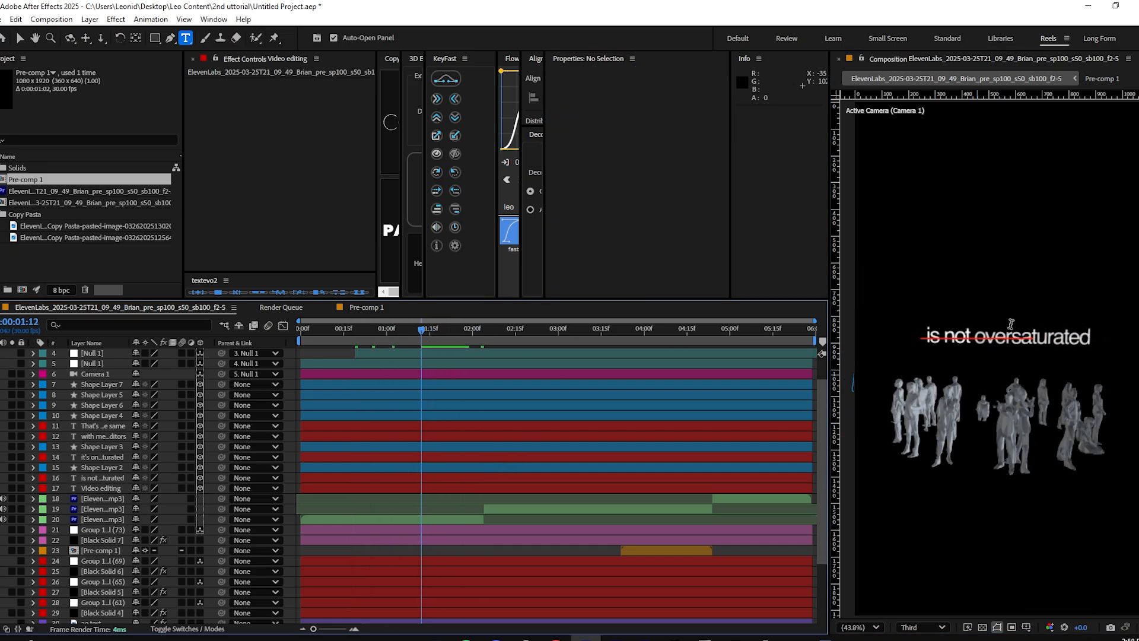
{"action": "double_click", "coordinate": [960, 337]}
{"action": "left_click_drag", "start_coordinate": [978, 332], "coordinate": [1096, 333]}
{"action": "left_click", "coordinate": [606, 148]}
{"action": "left_click", "coordinate": [599, 208]}
{"action": "left_click", "coordinate": [599, 147]}
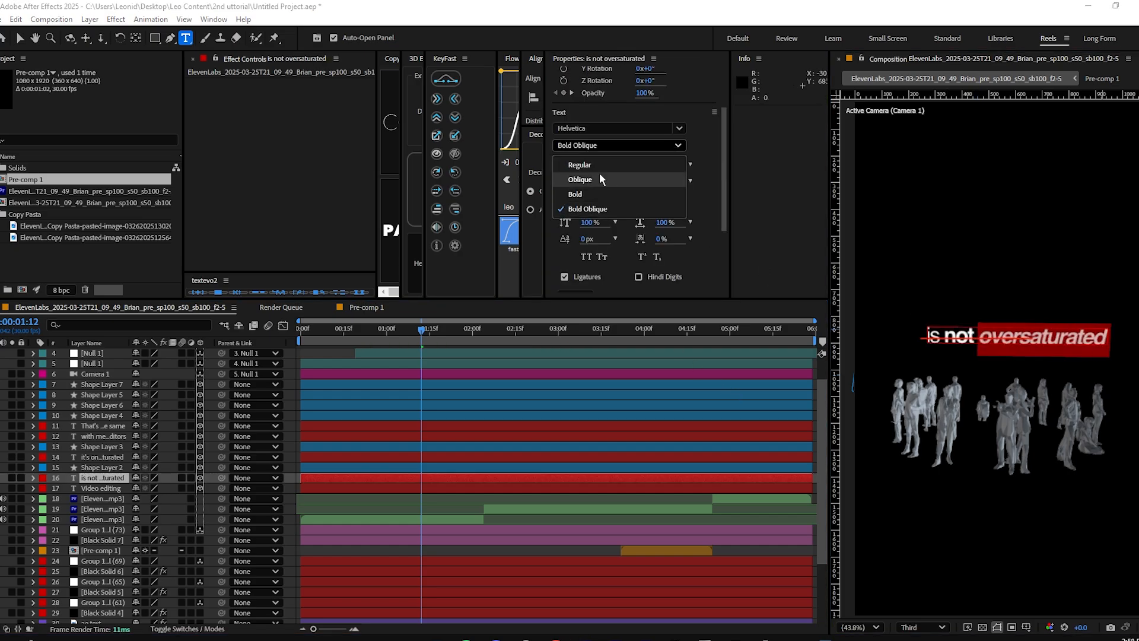
{"action": "left_click", "coordinate": [600, 175]}
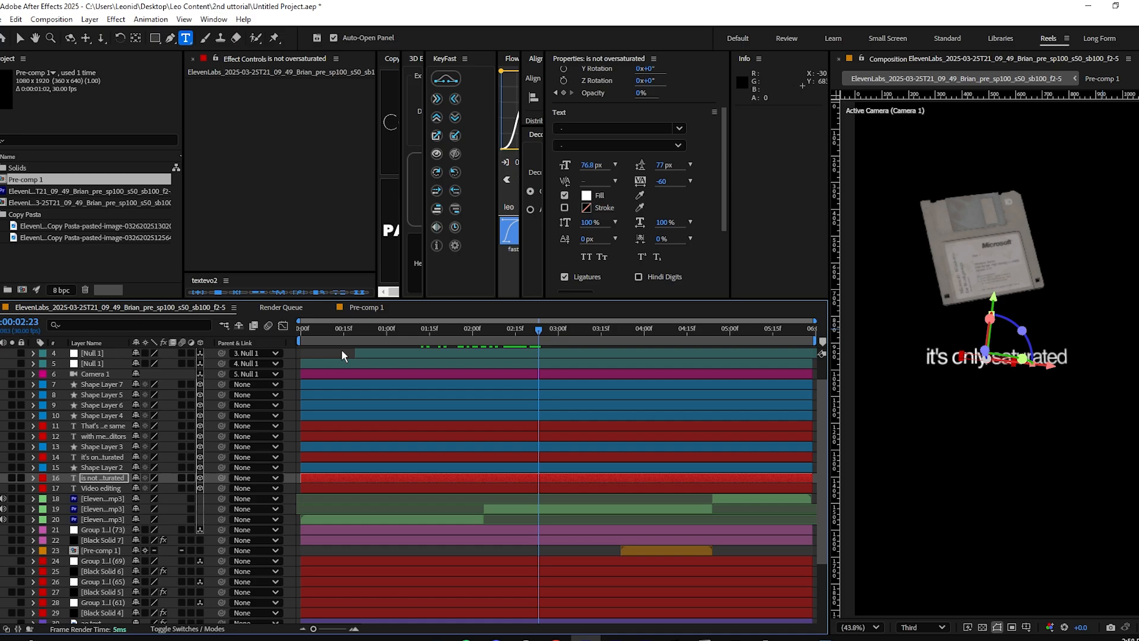
At 2:23, enlarge the word "saturated" in "it's only saturated" to 119.8 px.
{"action": "left_click", "coordinate": [342, 355]}
{"action": "double_click", "coordinate": [1003, 356]}
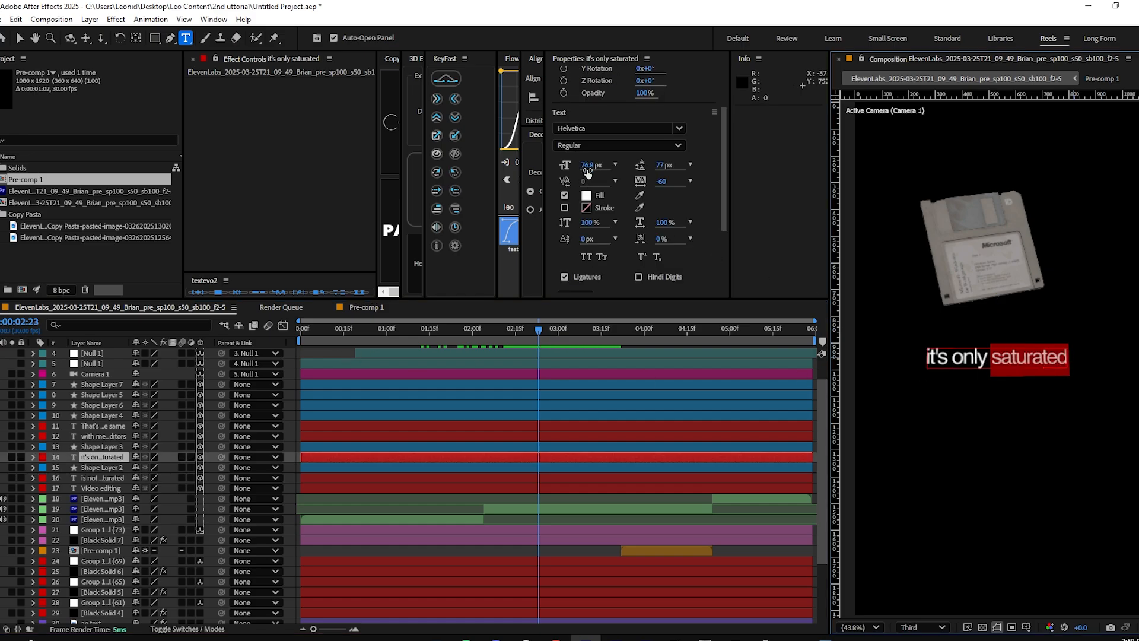
{"action": "left_click_drag", "start_coordinate": [587, 172], "coordinate": [613, 172]}
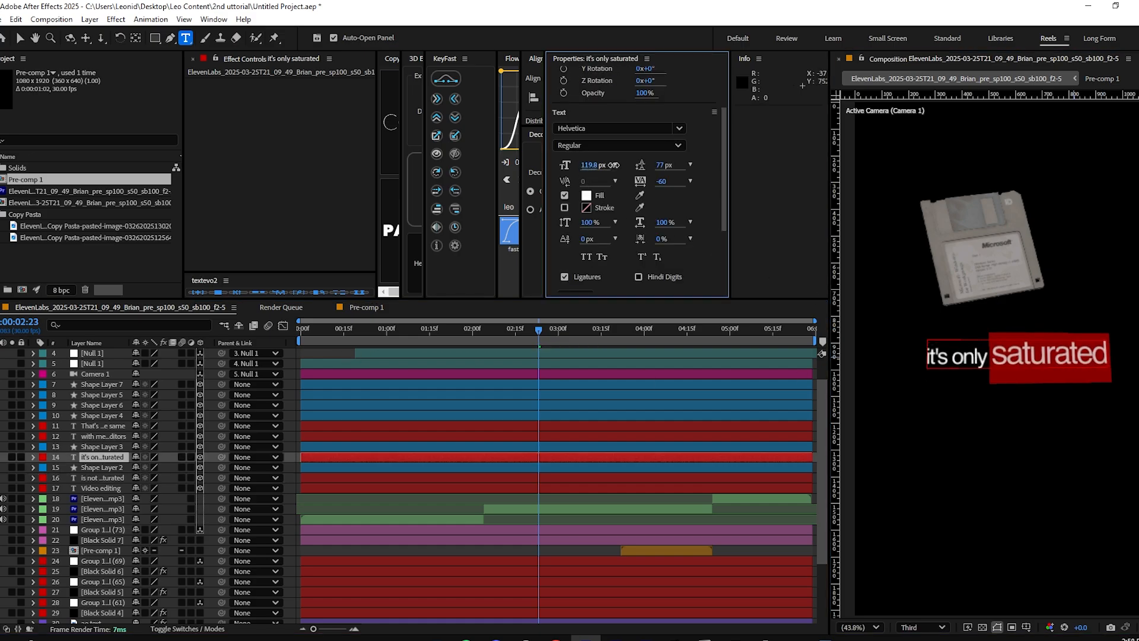
Set "saturated" to Europa Grotesk SH Medium with -20 tracking, and shift the whole "it's only saturated" text slightly left.
{"action": "left_click", "coordinate": [609, 126]}
{"action": "type", "text": "europa"}
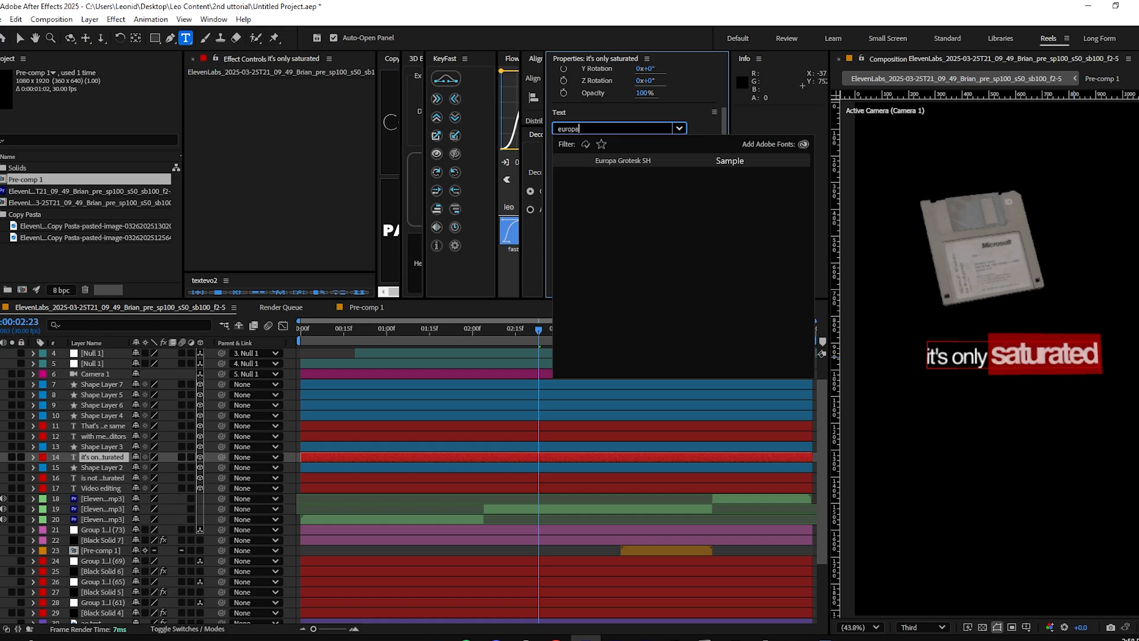
{"action": "left_click", "coordinate": [627, 160]}
{"action": "left_click", "coordinate": [665, 181]}
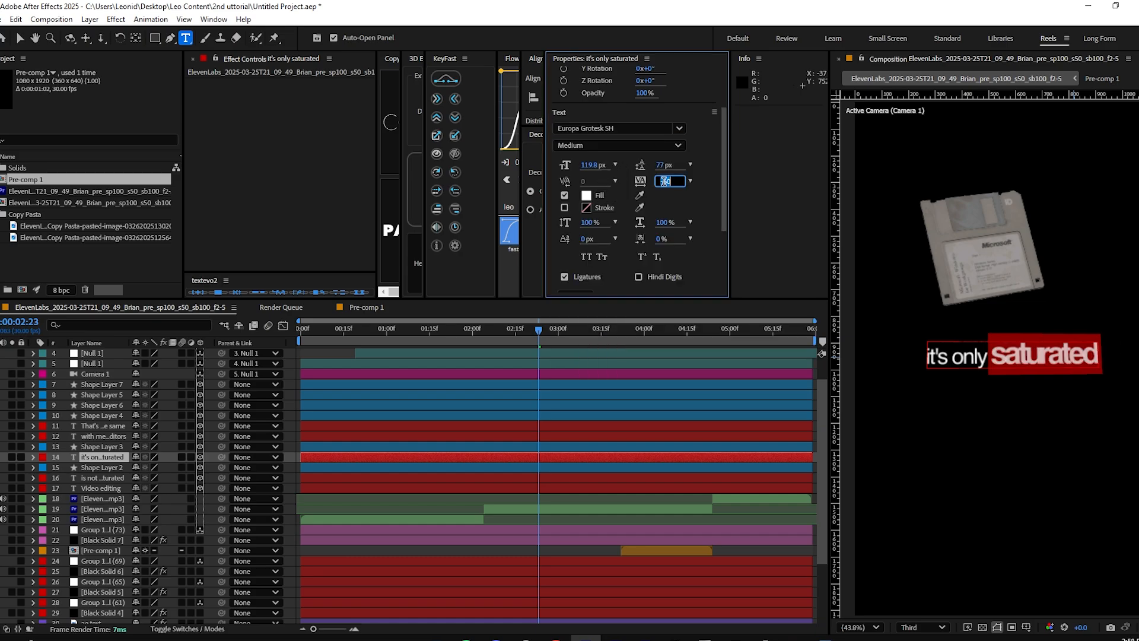
{"action": "type", "text": "-20"}
{"action": "key", "text": "Return"}
{"action": "left_click", "coordinate": [341, 353]}
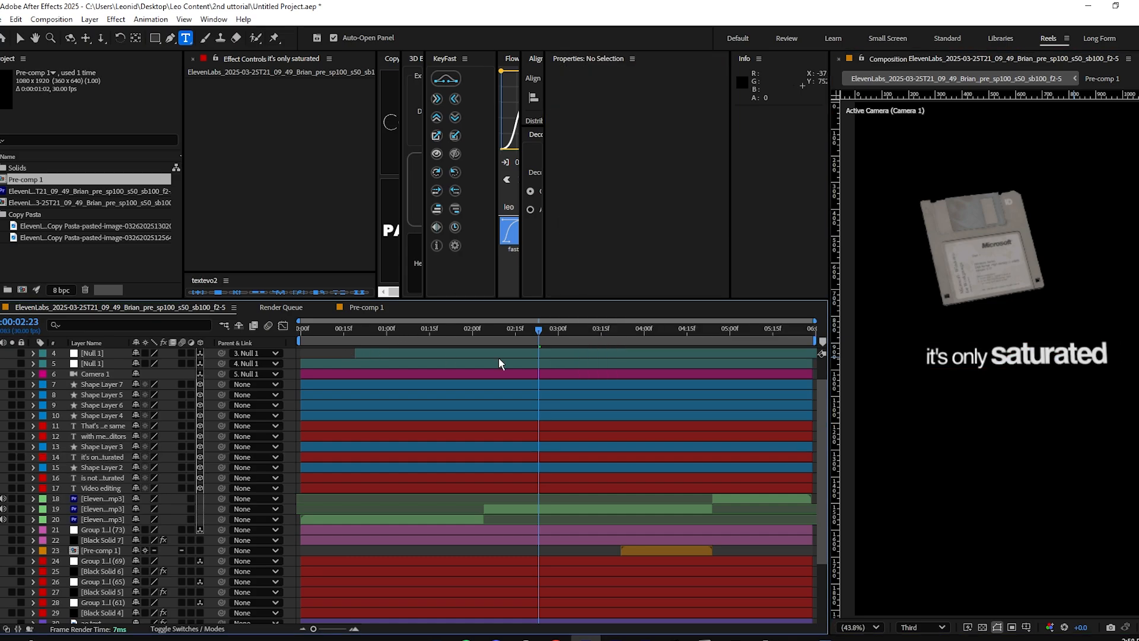
{"action": "key", "text": "v"}
{"action": "left_click_drag", "start_coordinate": [1014, 357], "coordinate": [1004, 361]}
At 4:07, set the word "mediocre" in "with mediocre video editors" to Helvetica Bold.
{"action": "left_click_drag", "start_coordinate": [538, 330], "coordinate": [664, 329]}
{"action": "double_click", "coordinate": [949, 308]}
{"action": "triple_click", "coordinate": [941, 307]}
{"action": "left_click_drag", "start_coordinate": [940, 307], "coordinate": [1009, 305]}
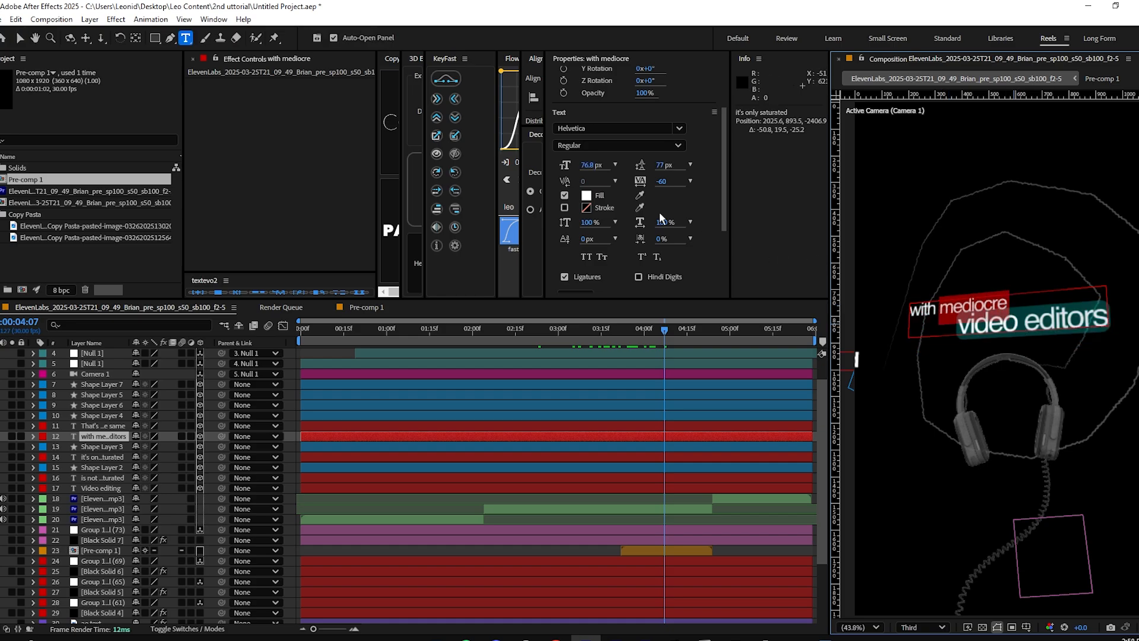
{"action": "left_click", "coordinate": [593, 145]}
{"action": "left_click", "coordinate": [599, 198]}
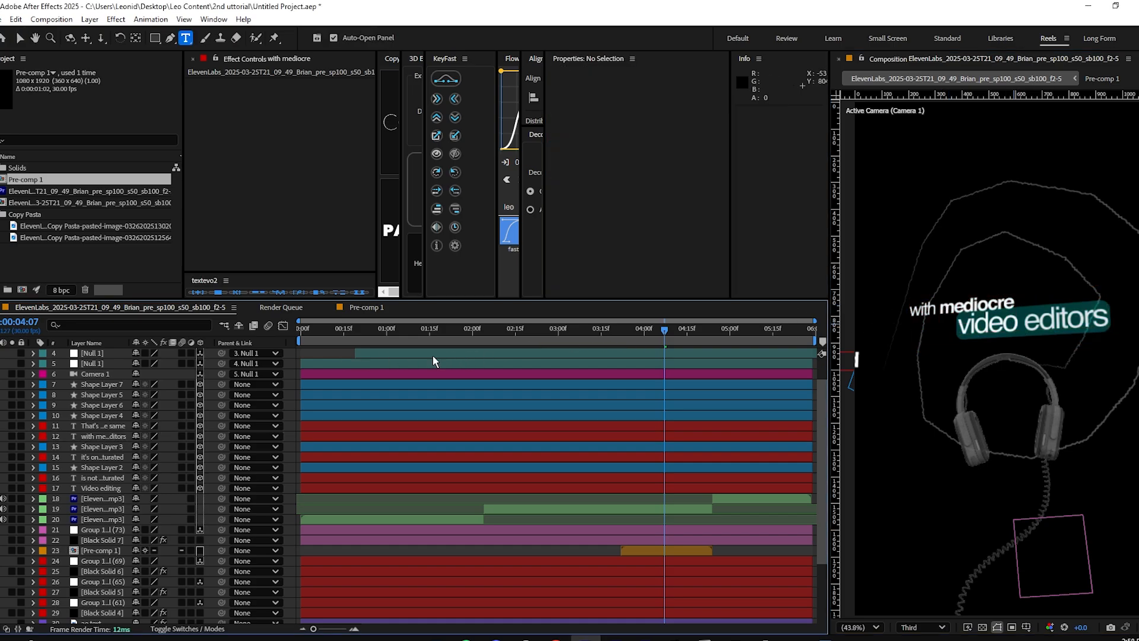
Restyle the closing text as "that's not the same" with "not" and "same" in bold, and scrub through the restyled texts.
{"action": "double_click", "coordinate": [984, 324]}
{"action": "triple_click", "coordinate": [1041, 319]}
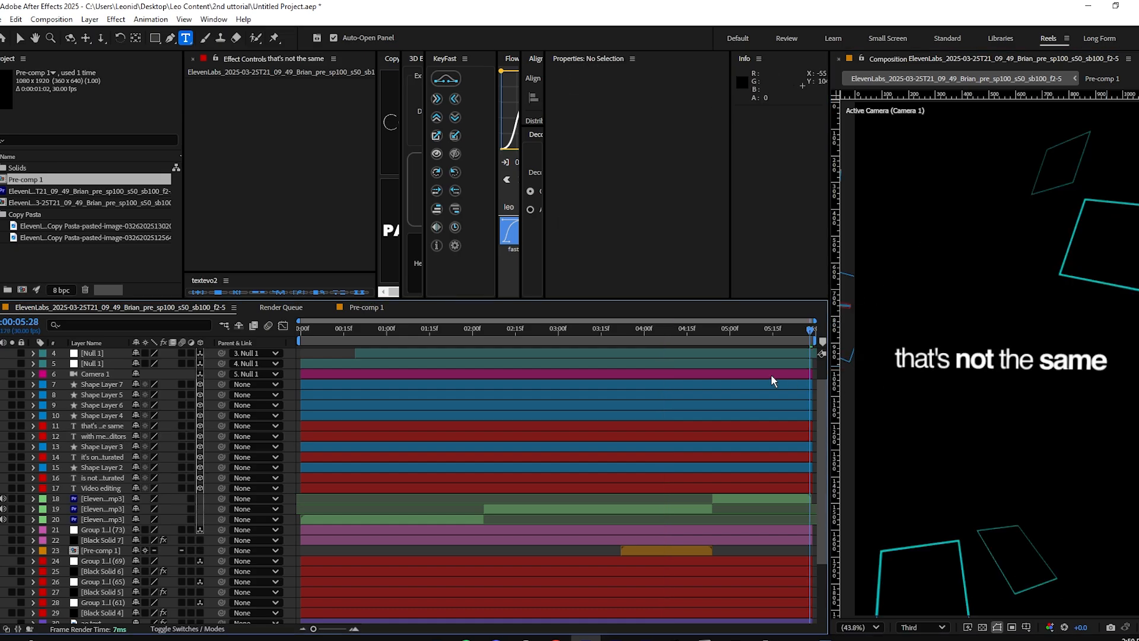
{"action": "key", "text": "v"}
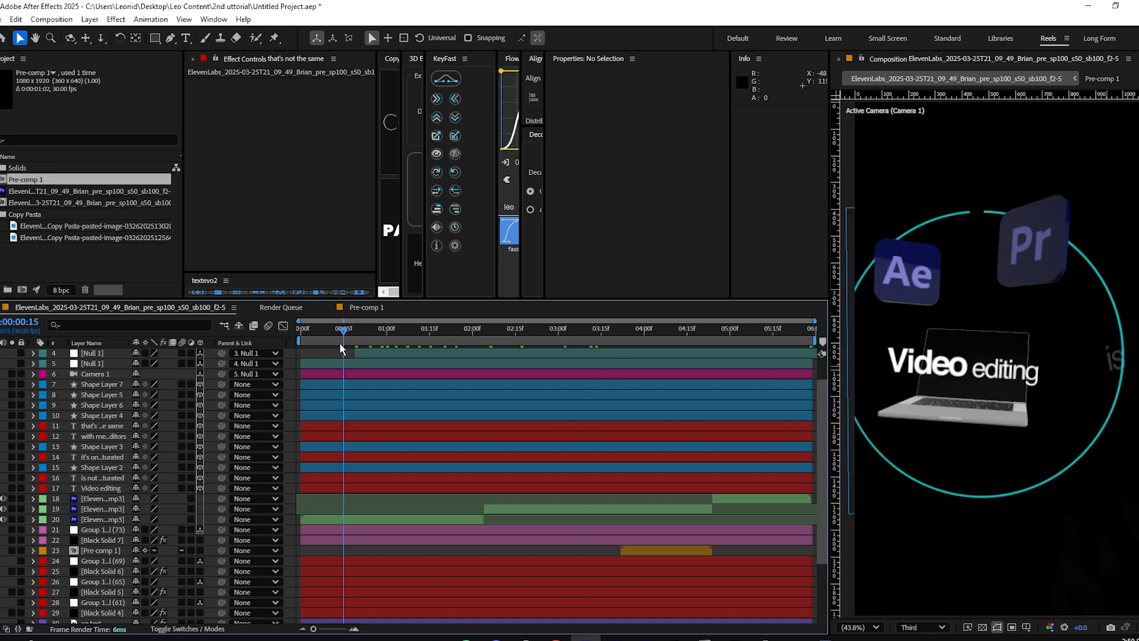
{"action": "left_click_drag", "start_coordinate": [339, 343], "coordinate": [527, 355]}
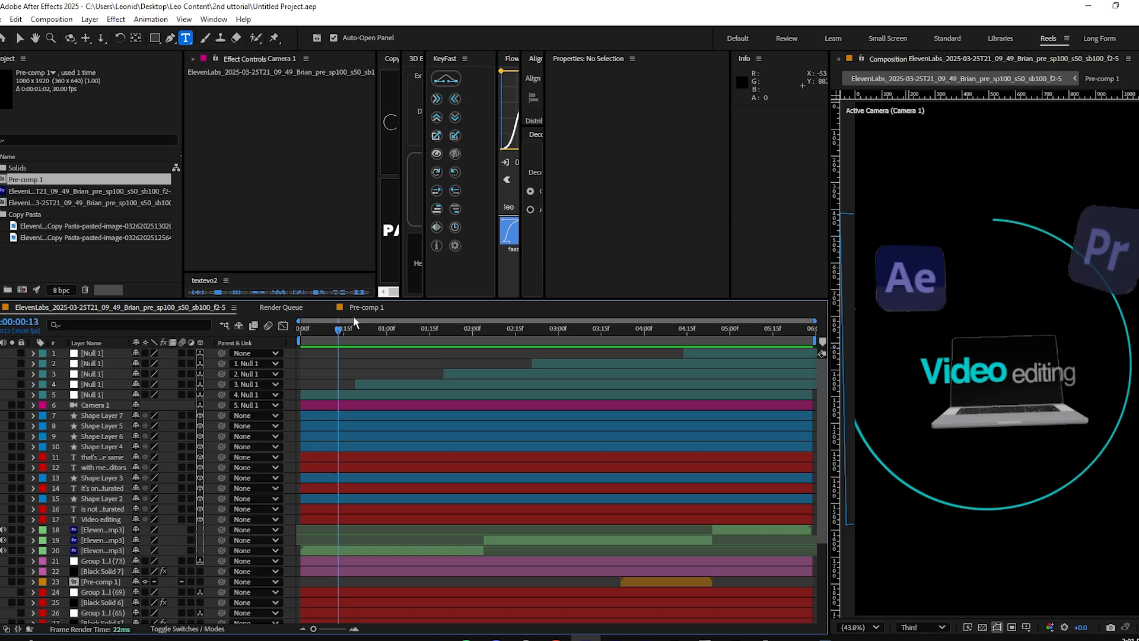
Add one adjustment layer above all other layers, deleting the surplus second one.
{"action": "key", "text": "ctrl+alt+y"}
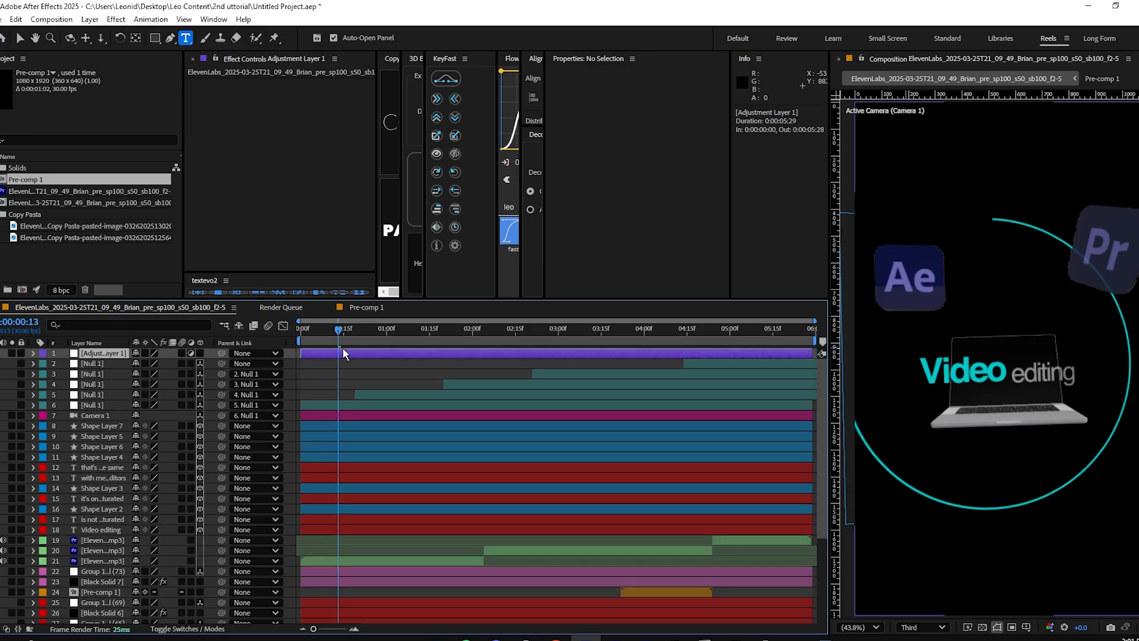
{"action": "key", "text": "ctrl+alt+y"}
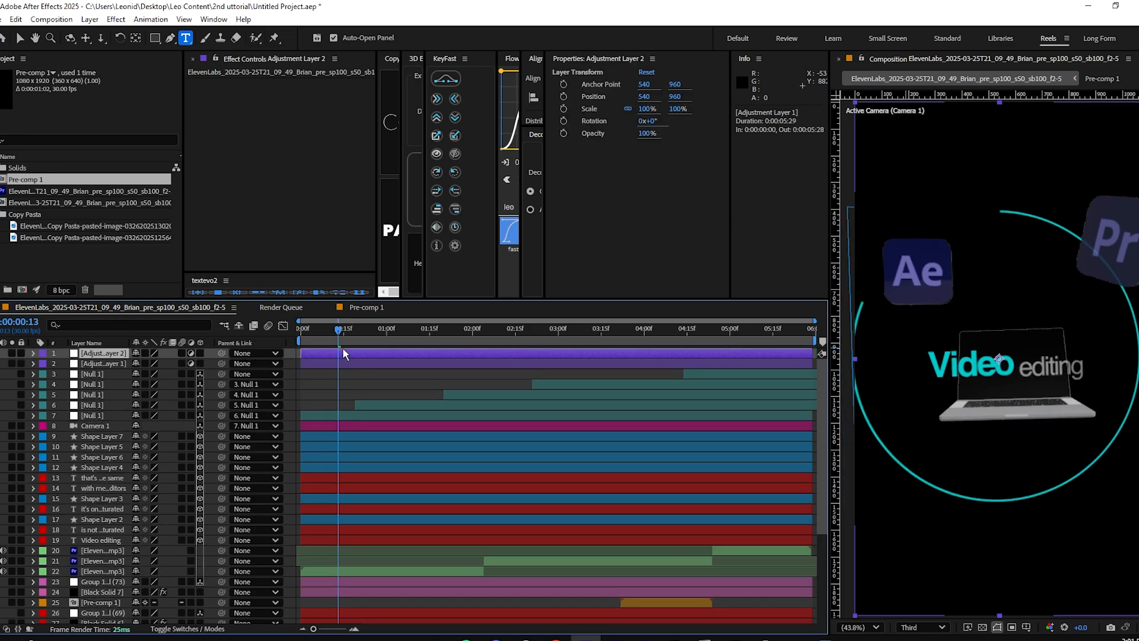
{"action": "key", "text": "Delete"}
{"action": "left_click", "coordinate": [99, 20]}
{"action": "mouse_move", "coordinate": [143, 33]}
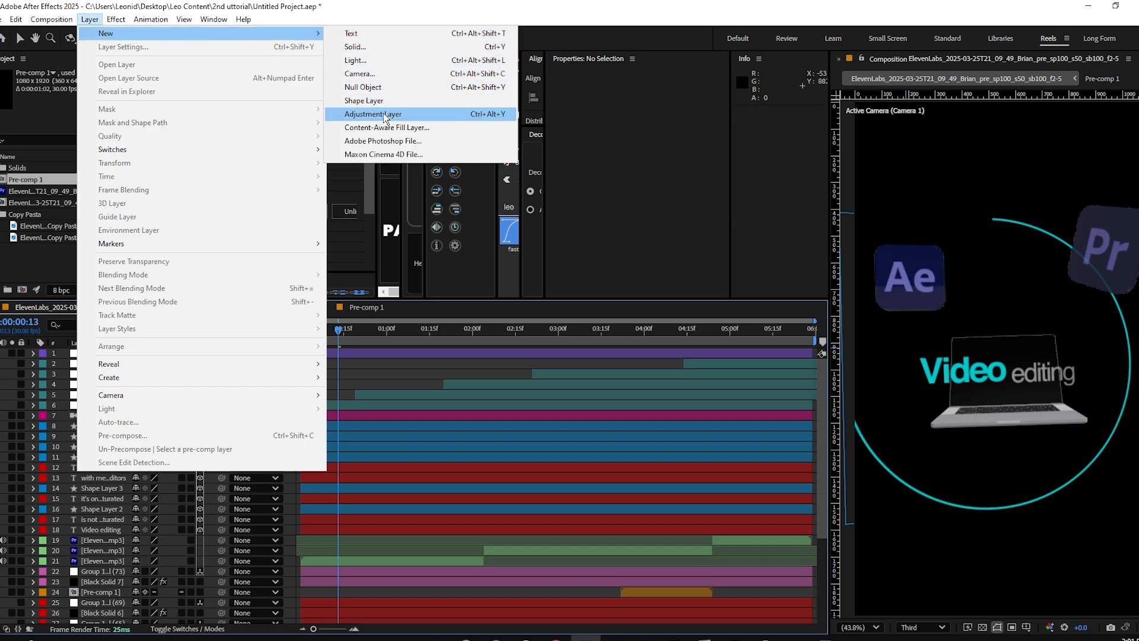
{"action": "left_click", "coordinate": [492, 120]}
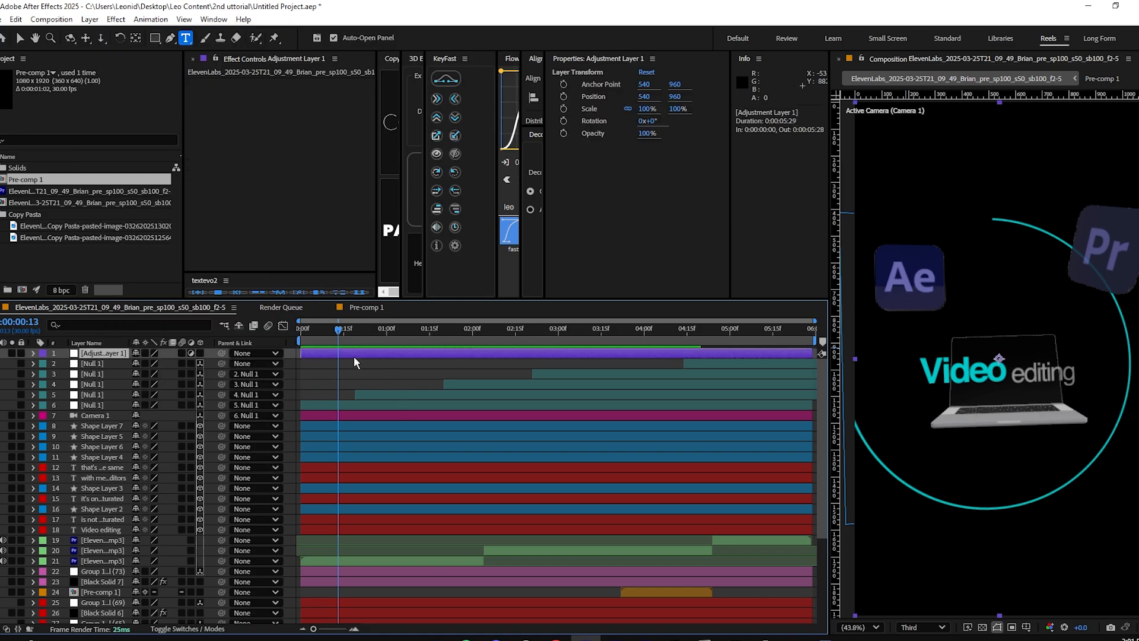
Apply the Transform and Slider Control effects to Adjustment Layer 1.
{"action": "key", "text": "ctrl+space"}
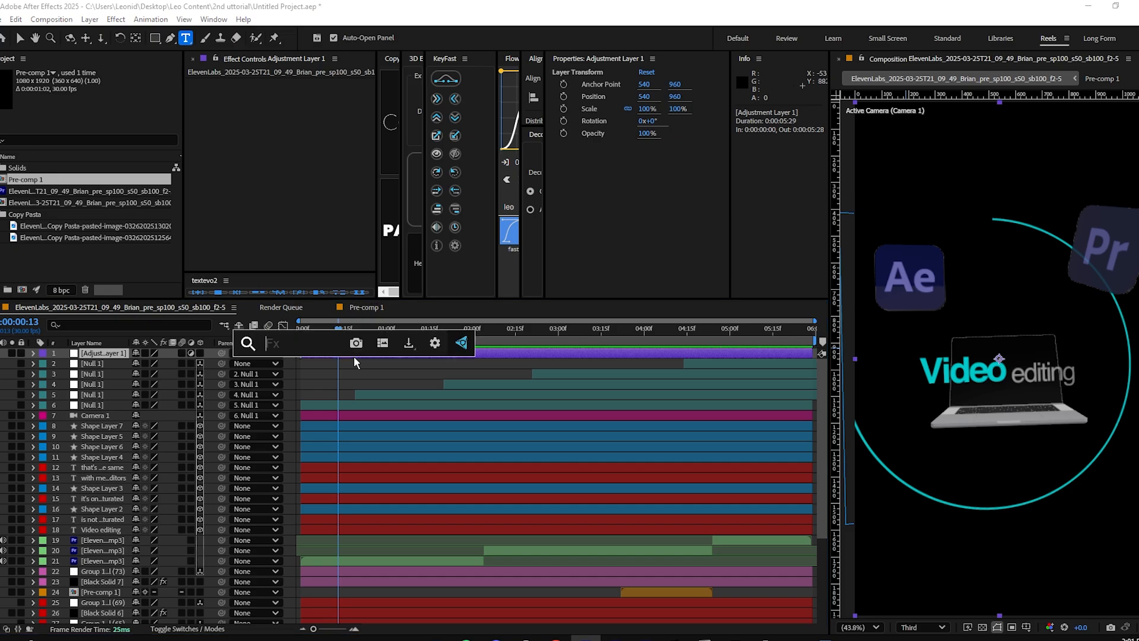
{"action": "type", "text": "tran"}
{"action": "key", "text": "Return"}
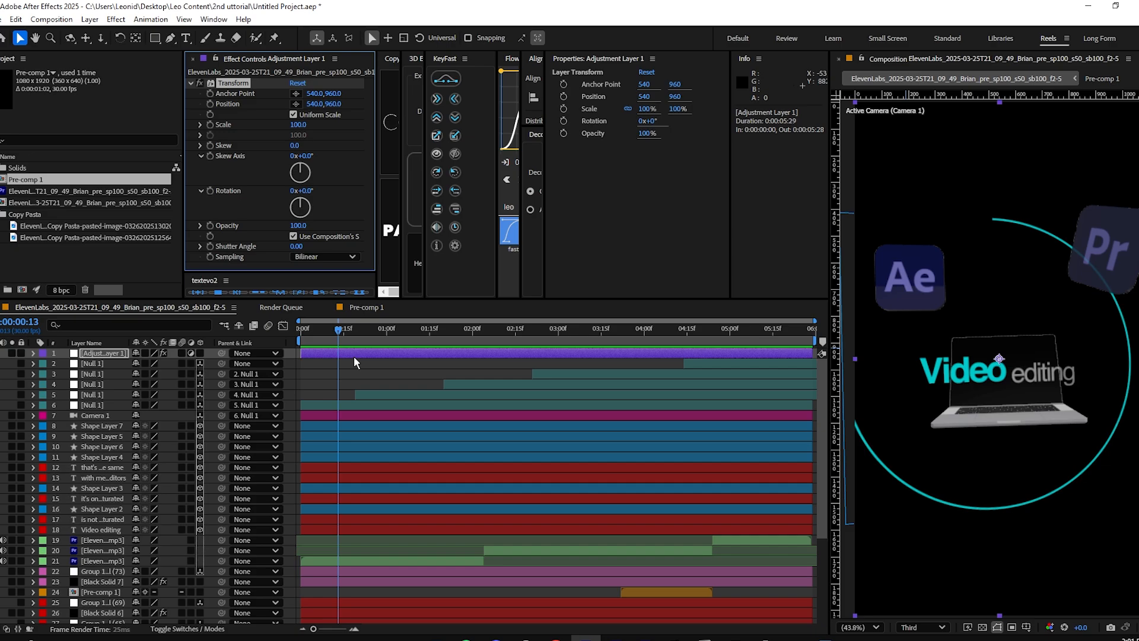
{"action": "key", "text": "ctrl+space"}
{"action": "type", "text": "slid"}
{"action": "key", "text": "Return"}
Give the Transform effect's Position a wiggle expression with frequency 10 and amplitude linked to the slider, and test a higher slider value.
{"action": "left_click", "coordinate": [211, 104], "text": "alt"}
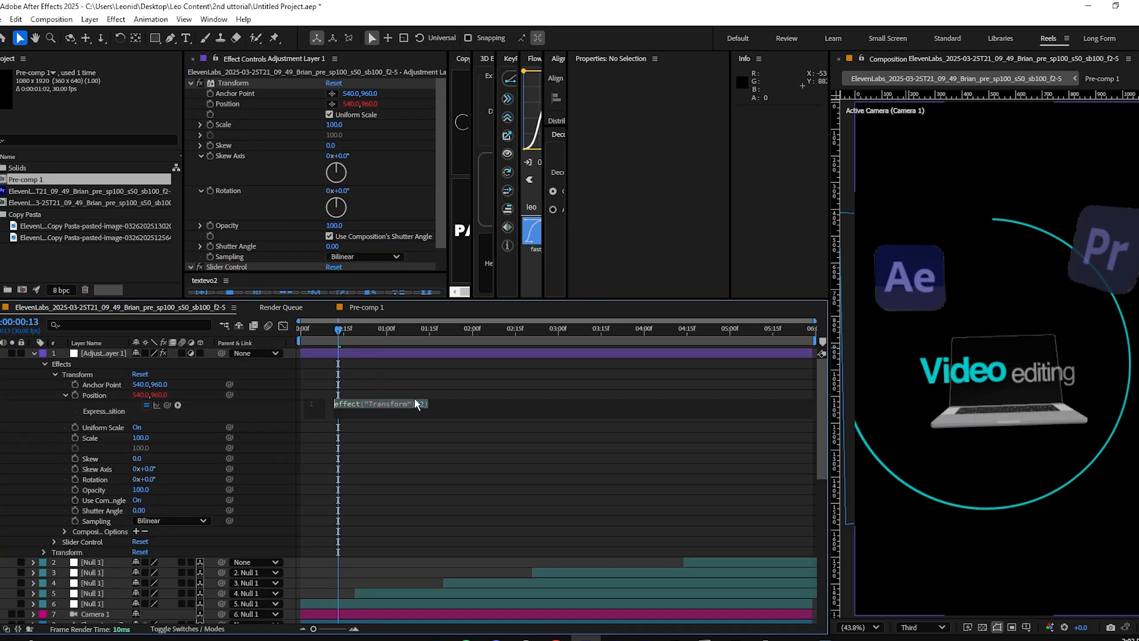
{"action": "type", "text": "wiggle(10,"}
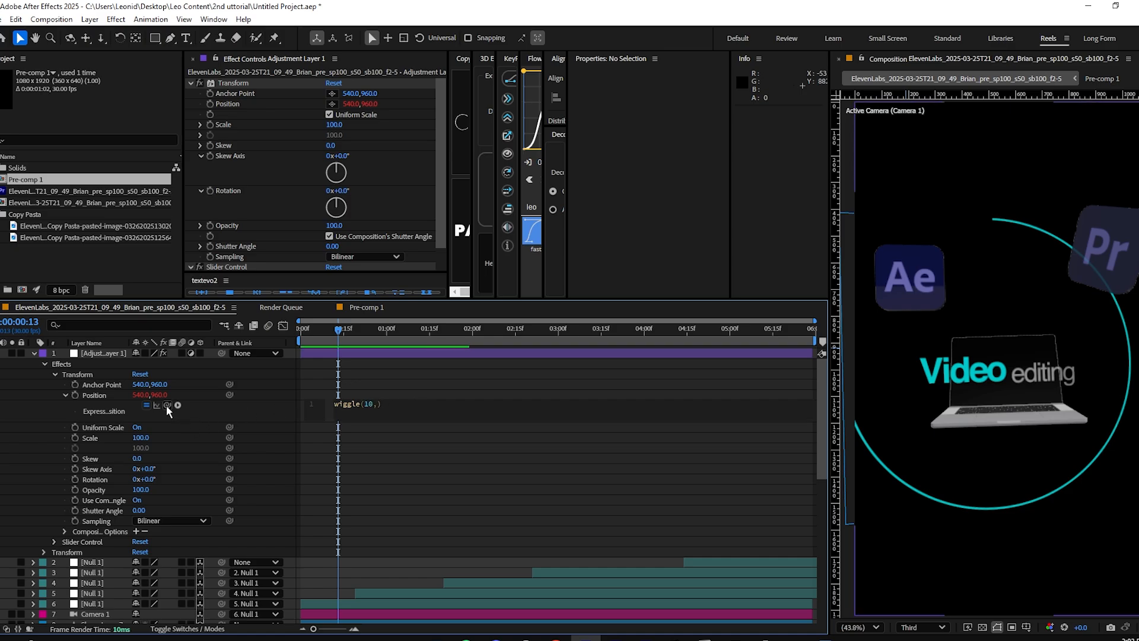
{"action": "left_click_drag", "start_coordinate": [168, 406], "coordinate": [215, 265]}
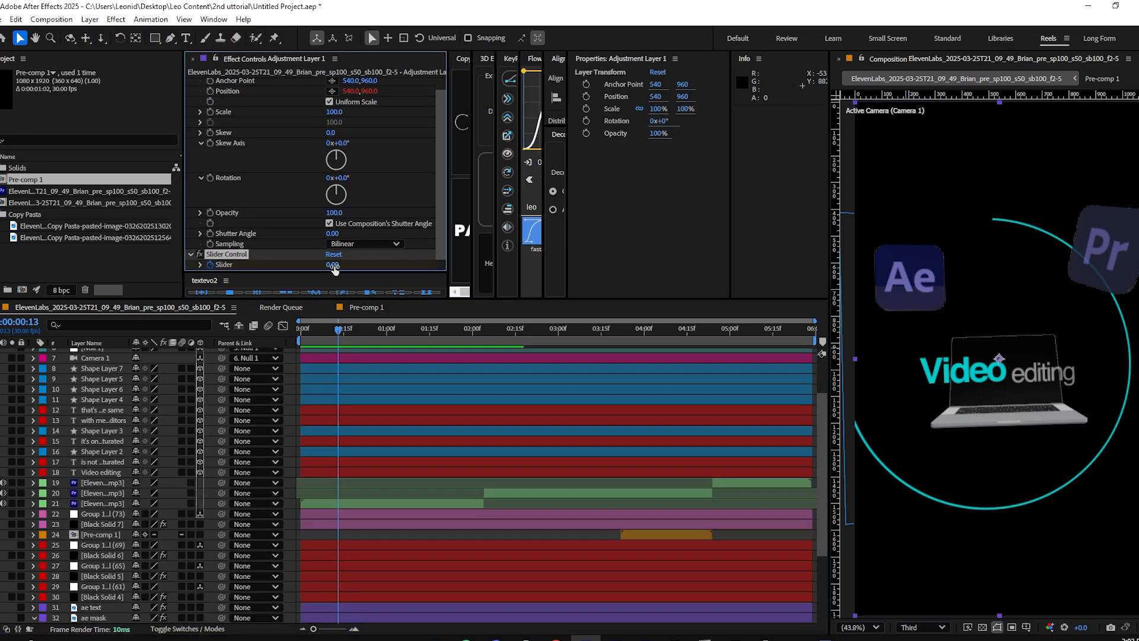
{"action": "left_click_drag", "start_coordinate": [335, 268], "coordinate": [358, 272]}
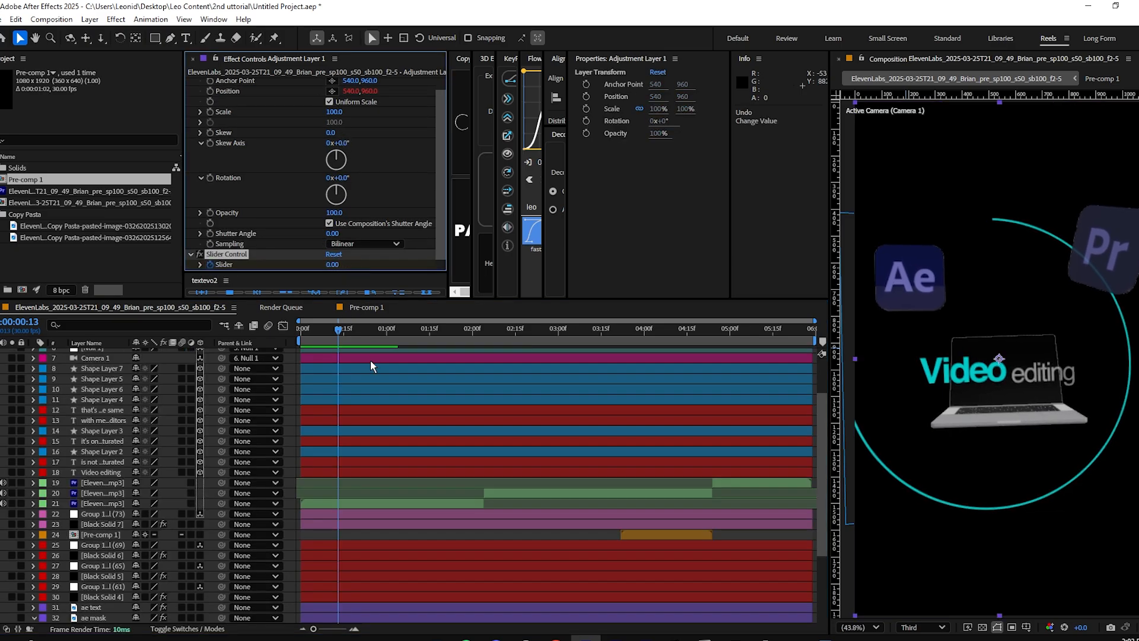
Reveal Adjustment Layer 1's keyframed Slider property and move its keyframe to the start of the timeline.
{"action": "scroll", "coordinate": [371, 361], "scroll_direction": "up", "scroll_amount": 3}
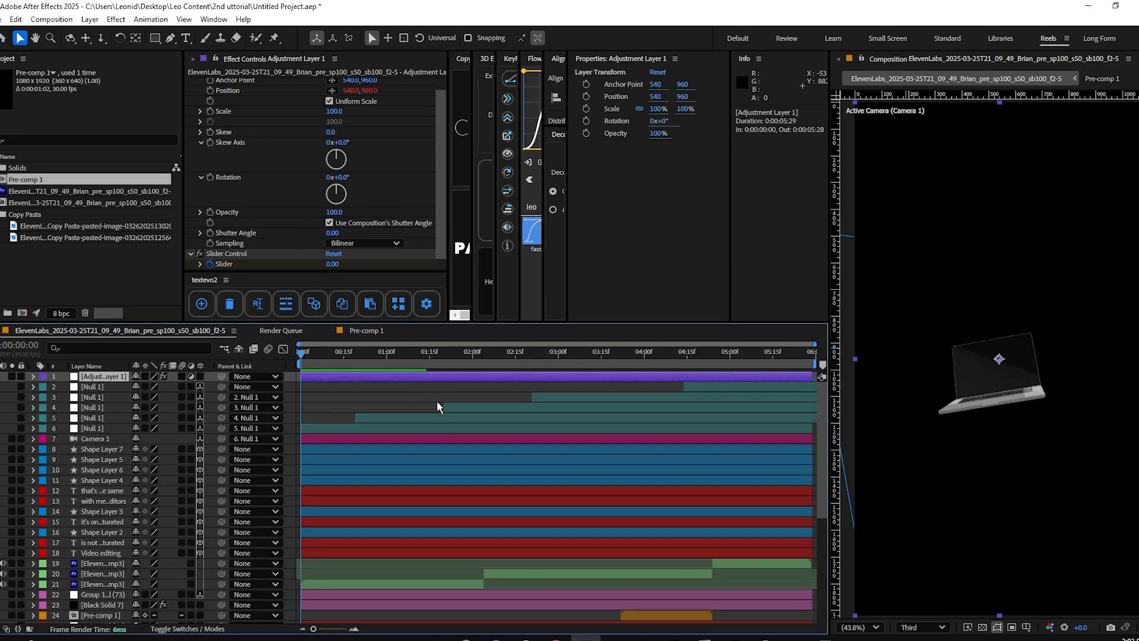
{"action": "key", "text": "u"}
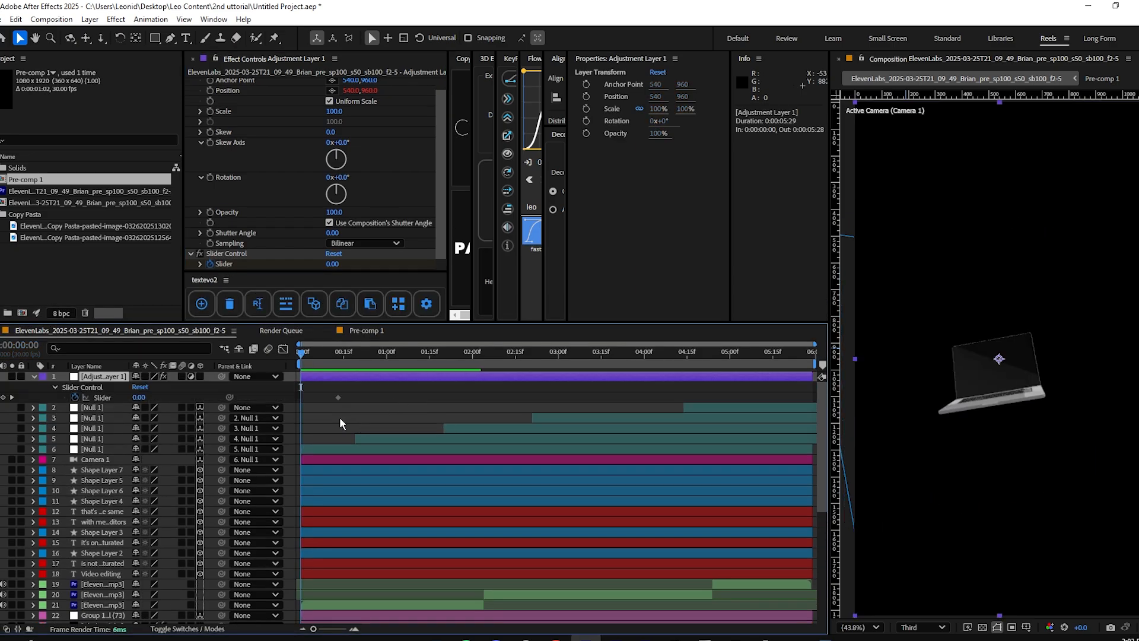
{"action": "left_click", "coordinate": [339, 397]}
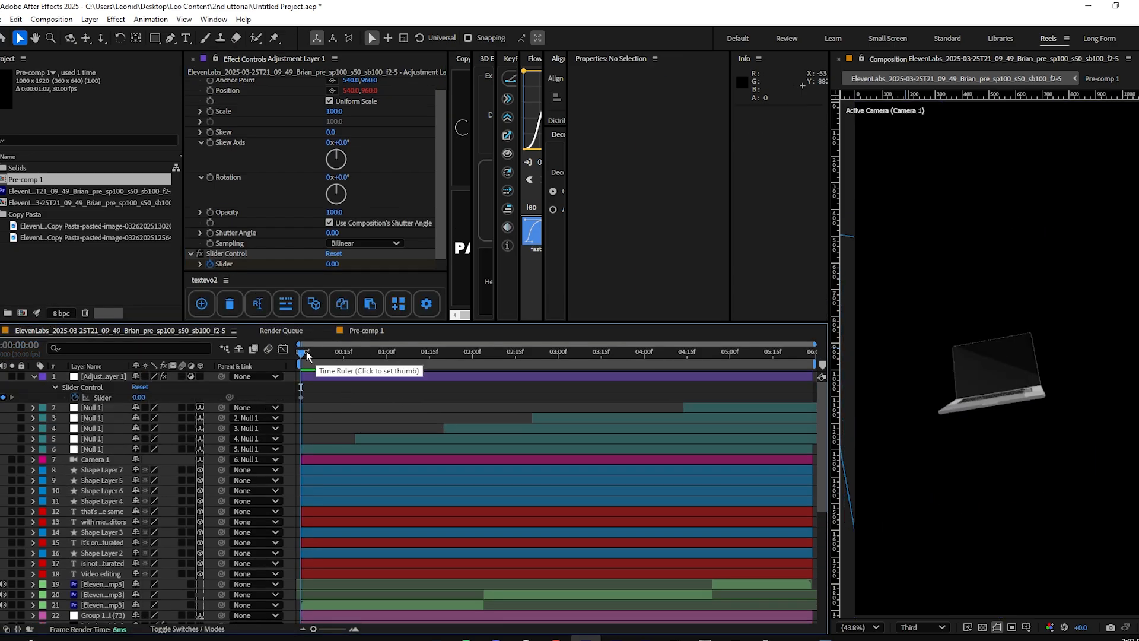
Add a Slider keyframe on Adjustment Layer 1 and place it at 0:00:01:09.
{"action": "left_click_drag", "start_coordinate": [302, 357], "coordinate": [404, 354]}
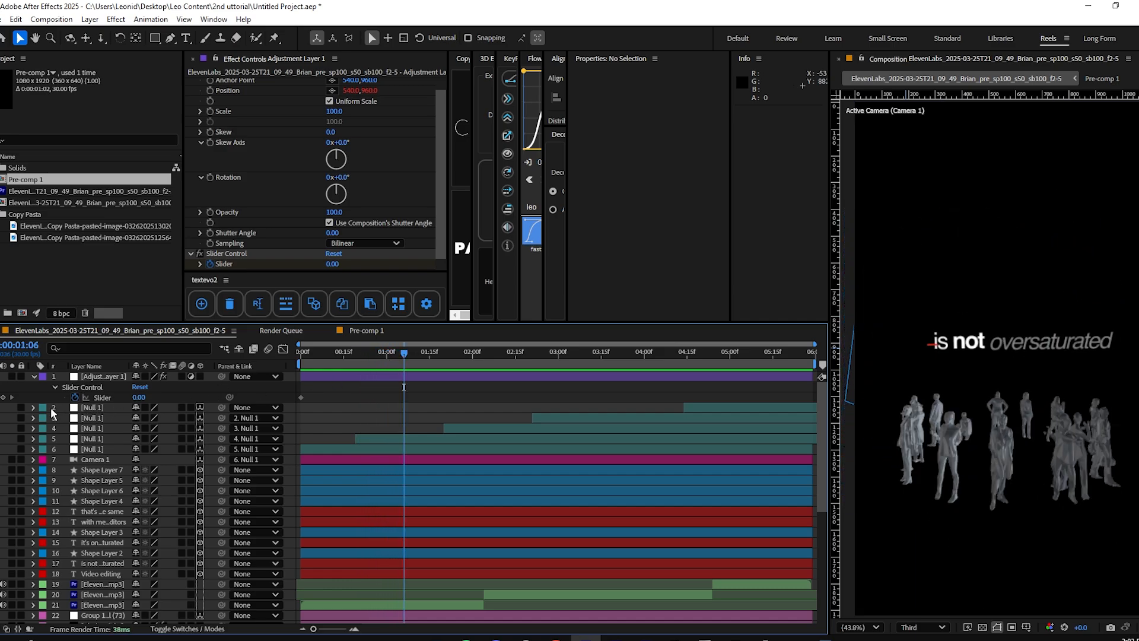
{"action": "left_click", "coordinate": [5, 399]}
{"action": "key", "text": "Page_Down"}
{"action": "key", "text": "Page_Down"}
{"action": "key", "text": "Page_Down"}
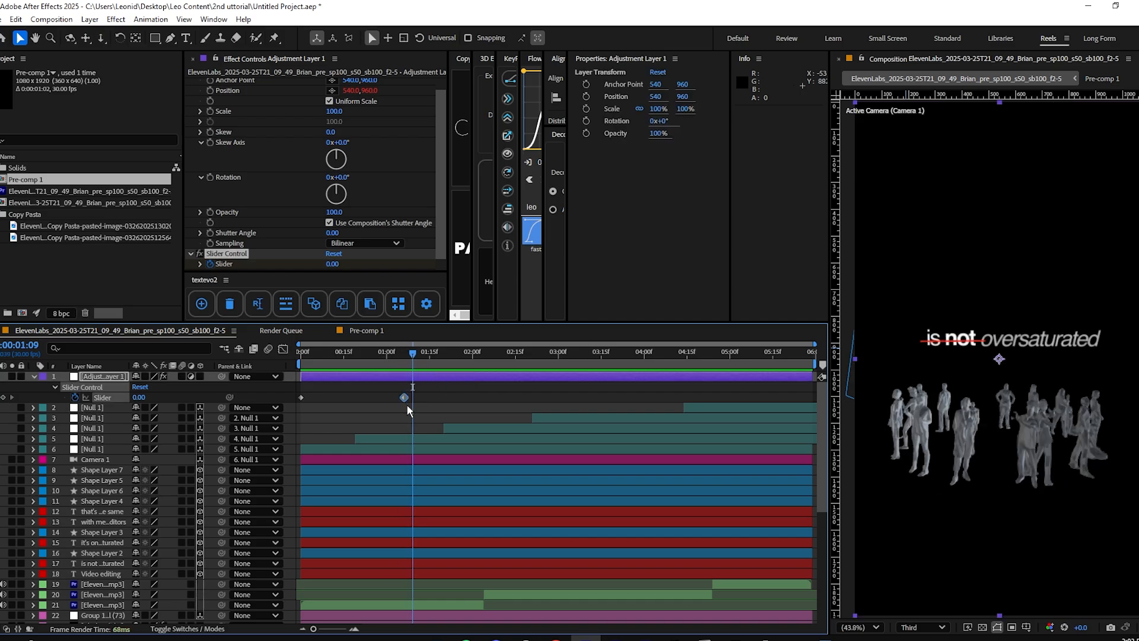
{"action": "left_click_drag", "start_coordinate": [406, 400], "coordinate": [415, 397]}
{"action": "left_click", "coordinate": [415, 396]}
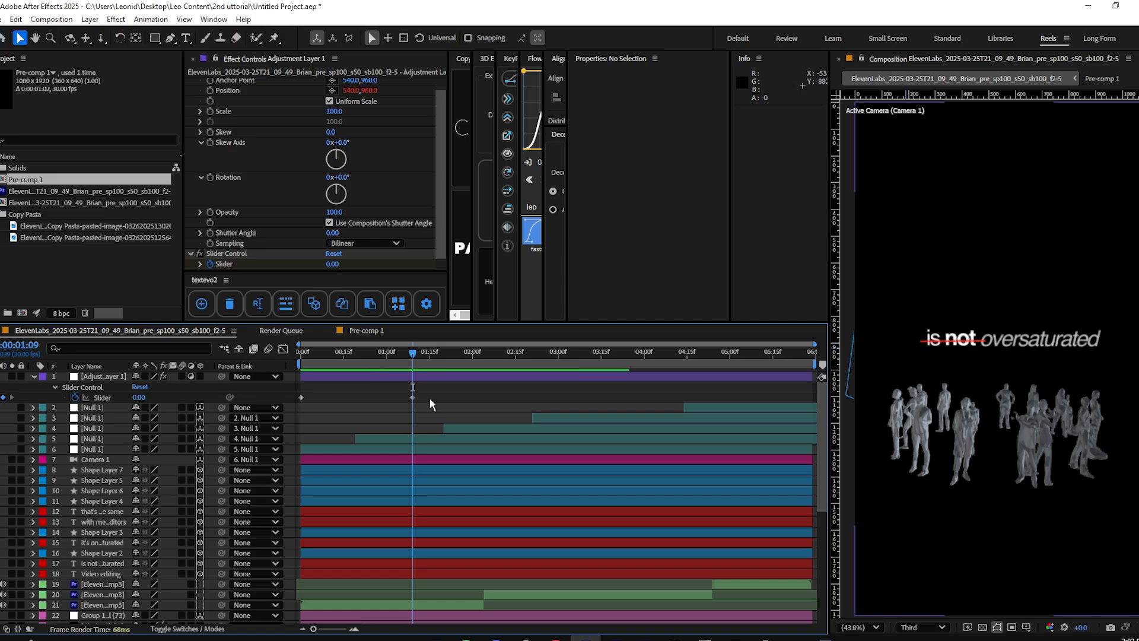
Add two more Slider keyframes, spaced five frames apart, at 0:00:01:04 and 0:00:00:29.
{"action": "key", "text": "Page_Up"}
{"action": "key", "text": "Page_Up"}
{"action": "key", "text": "Page_Up"}
{"action": "key", "text": "Page_Up"}
{"action": "key", "text": "Page_Up"}
{"action": "left_click", "coordinate": [4, 398]}
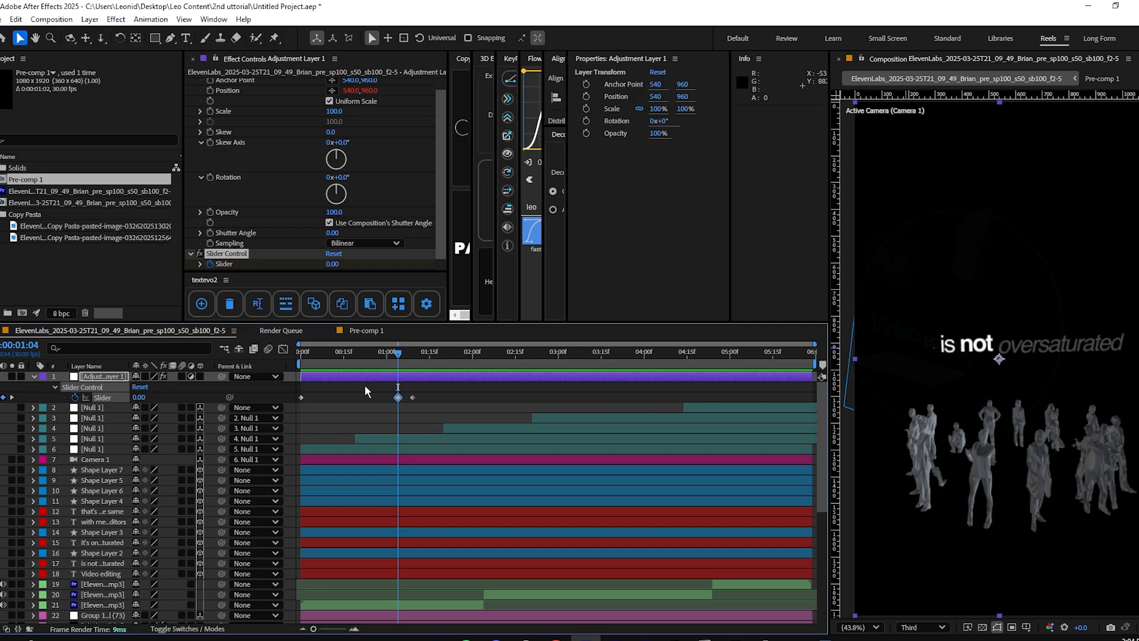
{"action": "key", "text": "Page_Up"}
{"action": "key", "text": "Page_Up"}
{"action": "key", "text": "Page_Up"}
{"action": "key", "text": "Page_Up"}
{"action": "key", "text": "Page_Up"}
{"action": "key", "text": "ctrl+v"}
Raise the Slider value on the middle shake keyframe at 0:00:01:04.
{"action": "key", "text": "Page_Down"}
{"action": "key", "text": "Page_Down"}
{"action": "key", "text": "Page_Down"}
{"action": "key", "text": "Page_Down"}
{"action": "key", "text": "Page_Down"}
{"action": "left_click", "coordinate": [419, 397]}
{"action": "left_click", "coordinate": [398, 398]}
{"action": "left_click", "coordinate": [447, 397]}
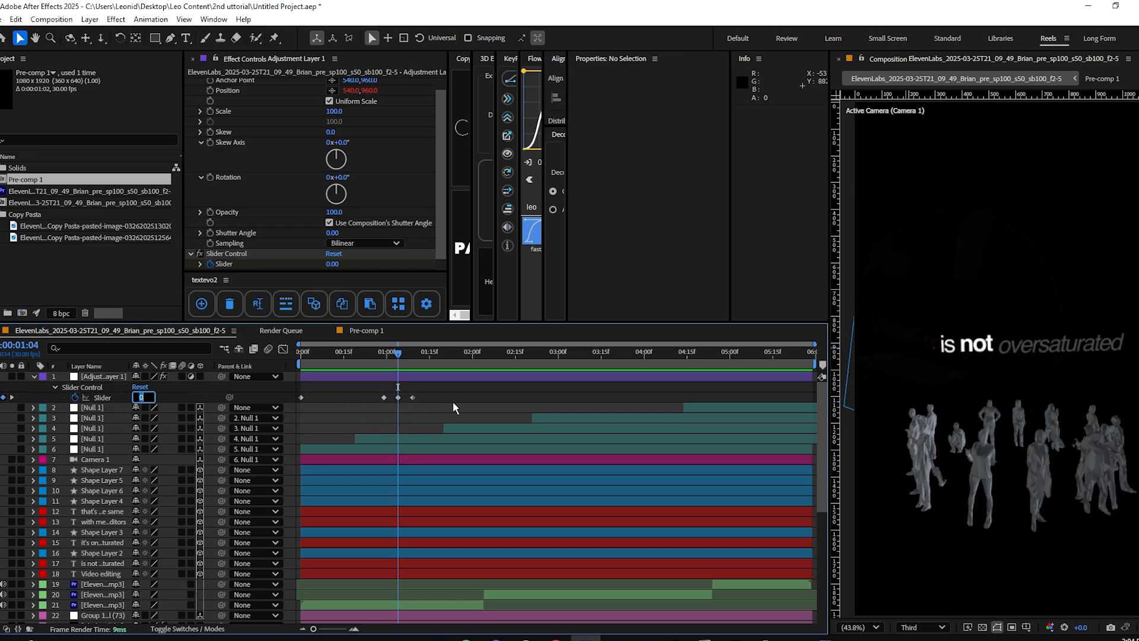
Shift the three shake keyframes earlier so the first sits at 0:00:00:25, and preview the shake.
{"action": "left_click", "coordinate": [371, 356]}
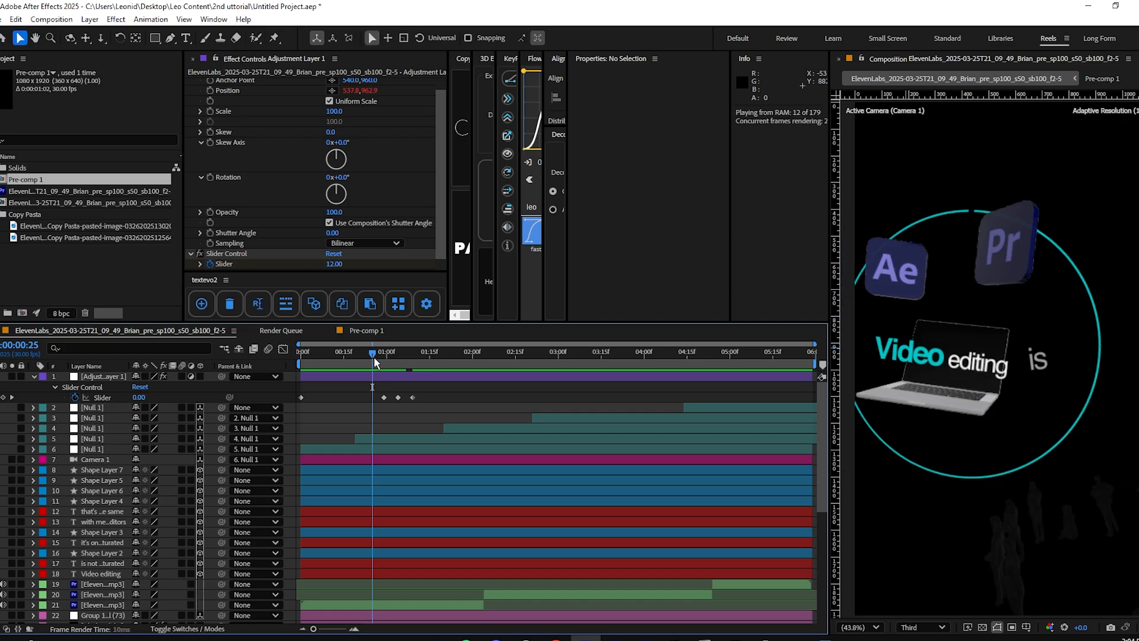
{"action": "mouse_move", "coordinate": [374, 357]}
{"action": "left_mouse_down"}
{"action": "mouse_move", "coordinate": [416, 354]}
{"action": "mouse_move", "coordinate": [375, 354]}
{"action": "mouse_move", "coordinate": [410, 357]}
{"action": "mouse_move", "coordinate": [386, 359]}
{"action": "left_mouse_up"}
{"action": "left_click_drag", "start_coordinate": [437, 400], "coordinate": [395, 397]}
{"action": "left_click", "coordinate": [436, 389]}
{"action": "left_click_drag", "start_coordinate": [389, 359], "coordinate": [384, 397]}
{"action": "left_click", "coordinate": [439, 396]}
{"action": "key", "text": "space"}
{"action": "key", "text": "space"}
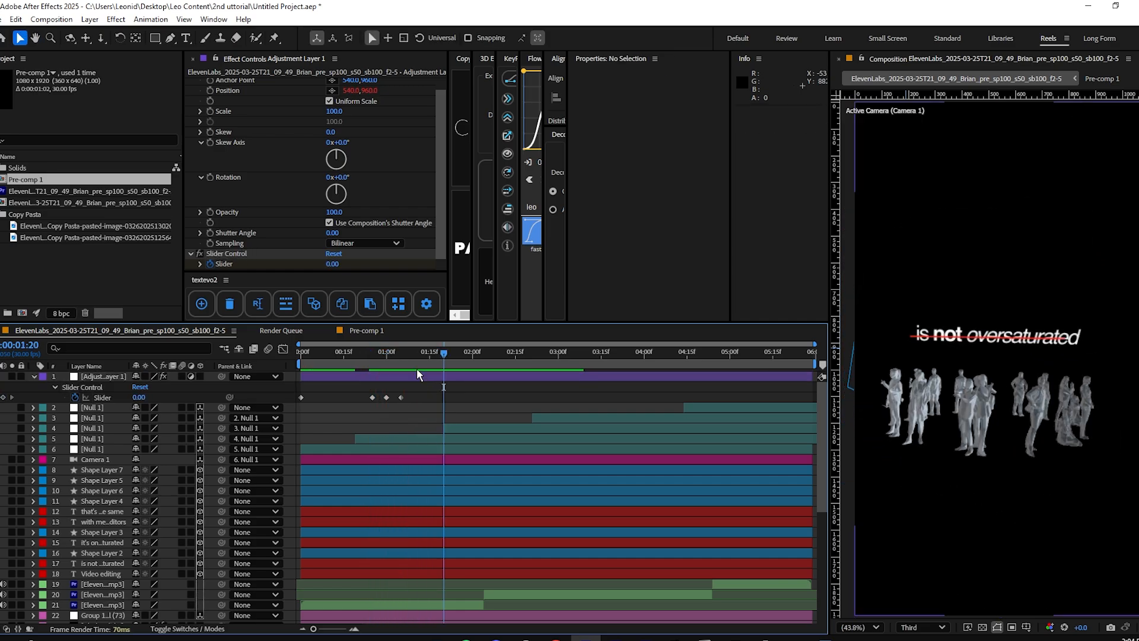
Easy-ease the three shake keyframes and shape their speed graph into a sharp peak at the middle keyframe.
{"action": "left_click_drag", "start_coordinate": [405, 357], "coordinate": [458, 399]}
{"action": "key", "text": "F9"}
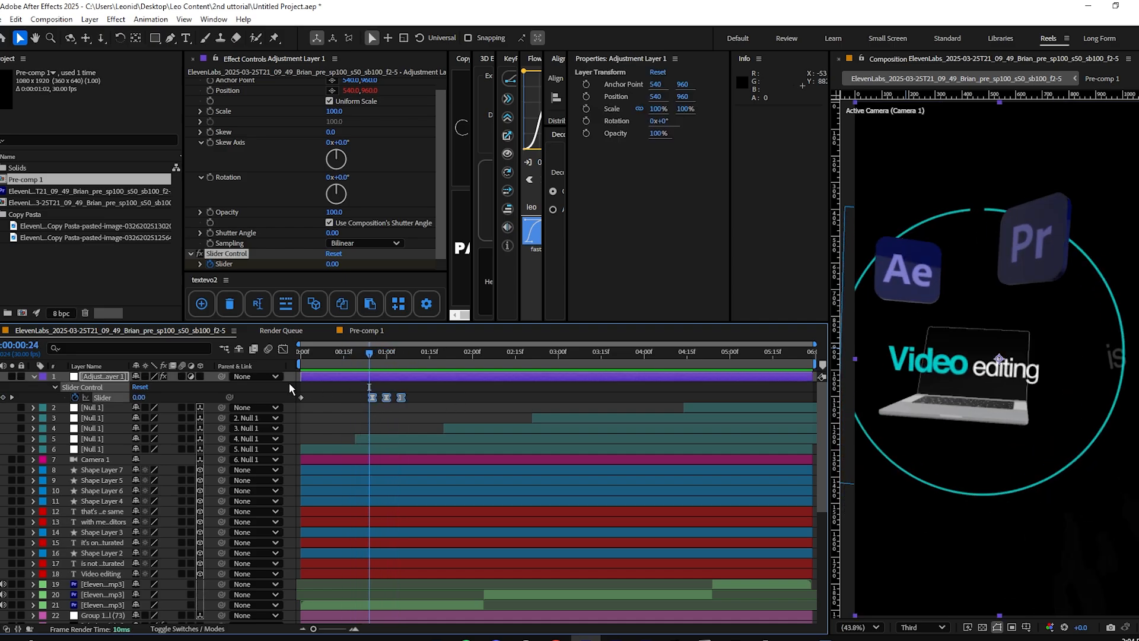
{"action": "left_click", "coordinate": [284, 350]}
{"action": "left_click_drag", "start_coordinate": [313, 629], "coordinate": [341, 629]}
{"action": "left_click_drag", "start_coordinate": [454, 630], "coordinate": [476, 633]}
{"action": "left_click_drag", "start_coordinate": [458, 487], "coordinate": [492, 488]}
{"action": "left_click_drag", "start_coordinate": [489, 535], "coordinate": [498, 386]}
{"action": "left_click", "coordinate": [540, 551]}
{"action": "left_click_drag", "start_coordinate": [532, 550], "coordinate": [510, 551]}
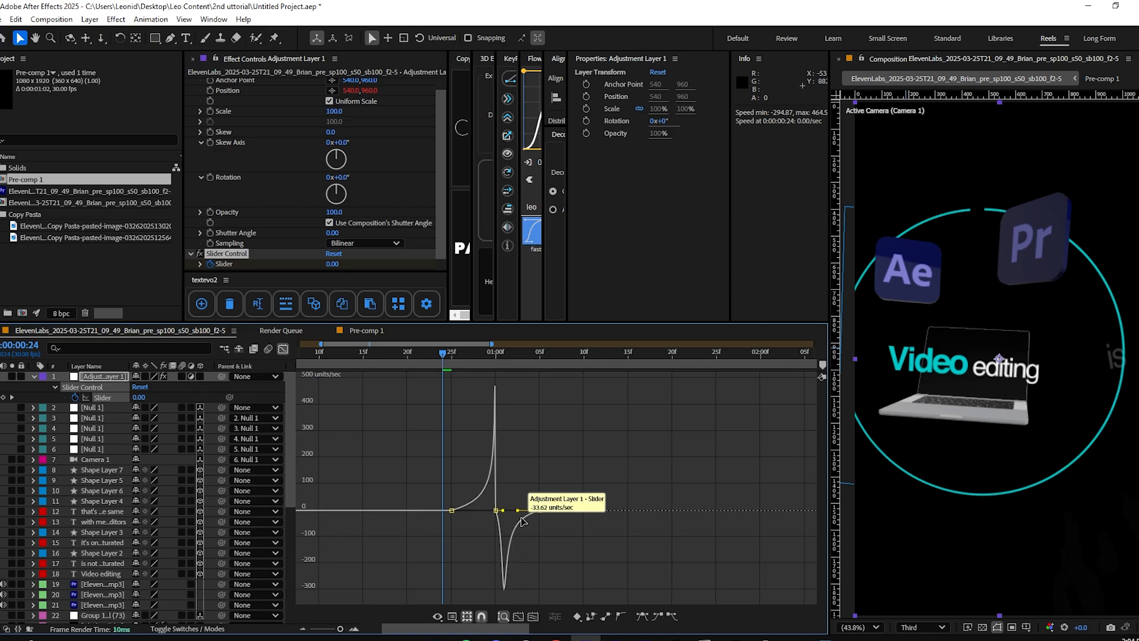
{"action": "left_click", "coordinate": [496, 511]}
{"action": "key", "text": "shift+F3"}
Play through the composition and duplicate the three shake keyframes starting at 0:00:02:03, where "it's only" comes in.
{"action": "left_click_drag", "start_coordinate": [446, 355], "coordinate": [377, 353]}
{"action": "key", "text": "space"}
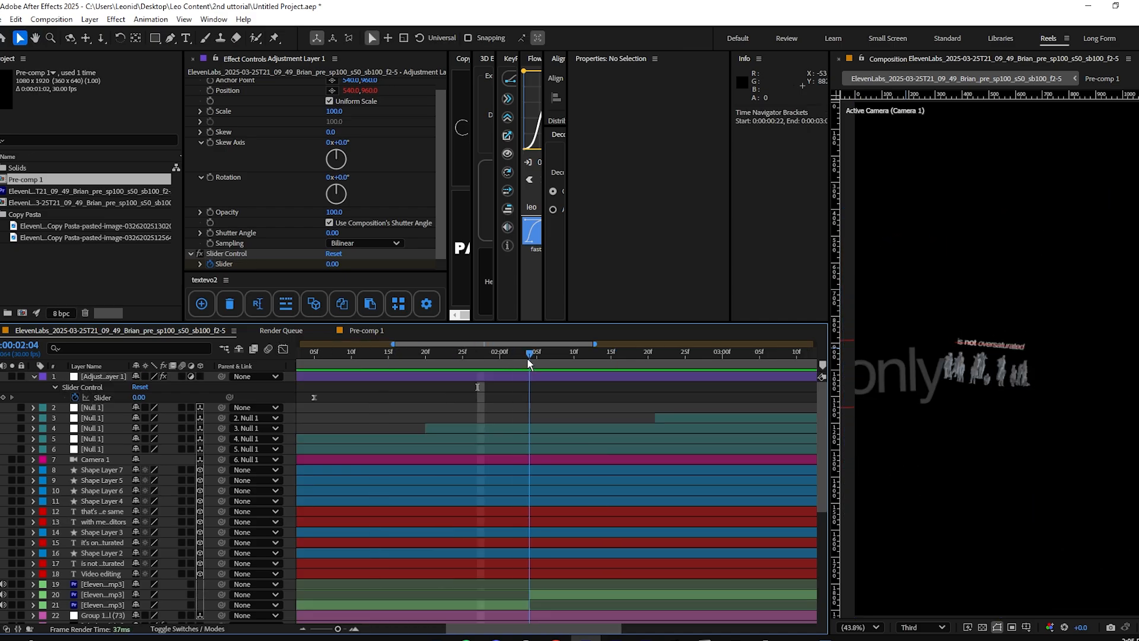
{"action": "left_click_drag", "start_coordinate": [528, 358], "coordinate": [502, 359]}
{"action": "left_click", "coordinate": [503, 380]}
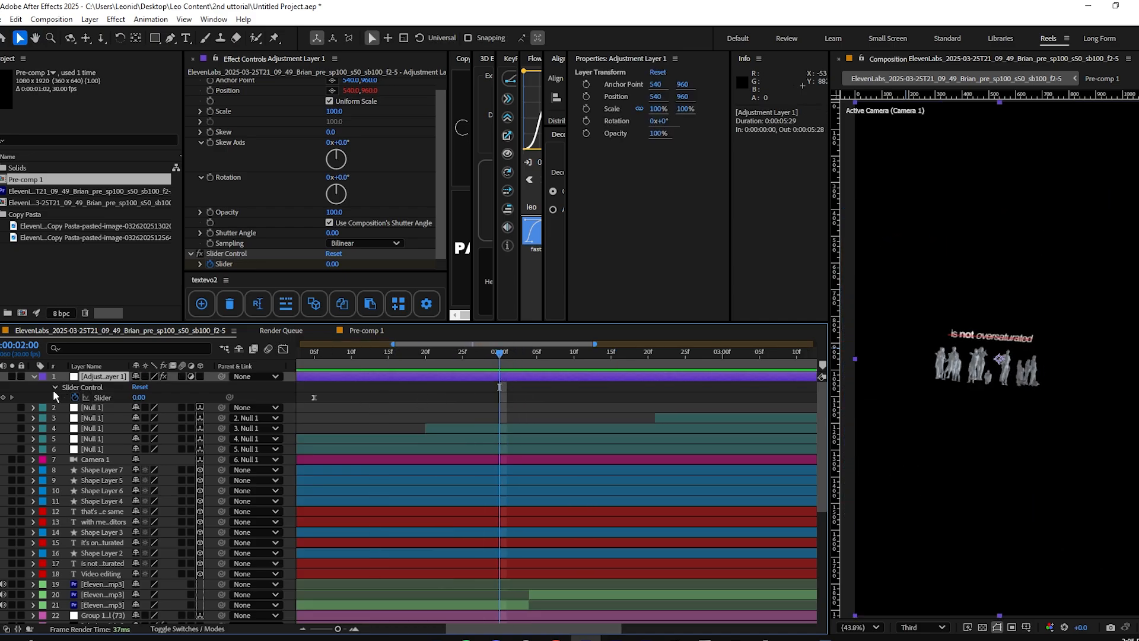
{"action": "left_click", "coordinate": [74, 396]}
{"action": "key", "text": "ctrl+Right"}
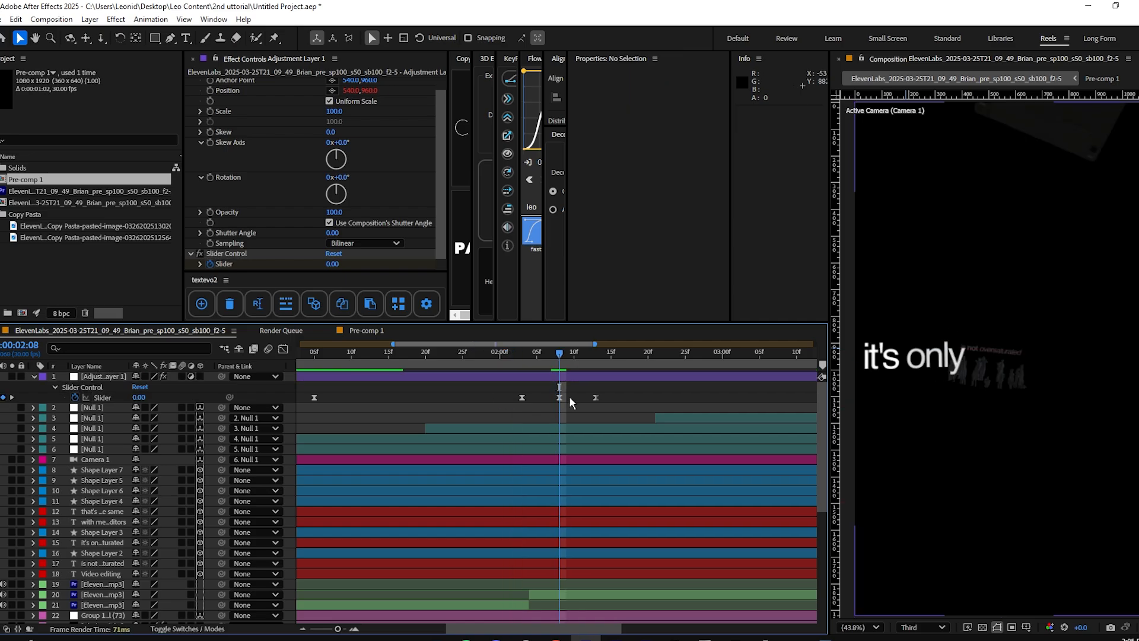
Set the Slider value of the second shake's middle keyframe at 0:00:02:08 to 15.
{"action": "left_click", "coordinate": [140, 398]}
{"action": "type", "text": "10"}
{"action": "key", "text": "Return"}
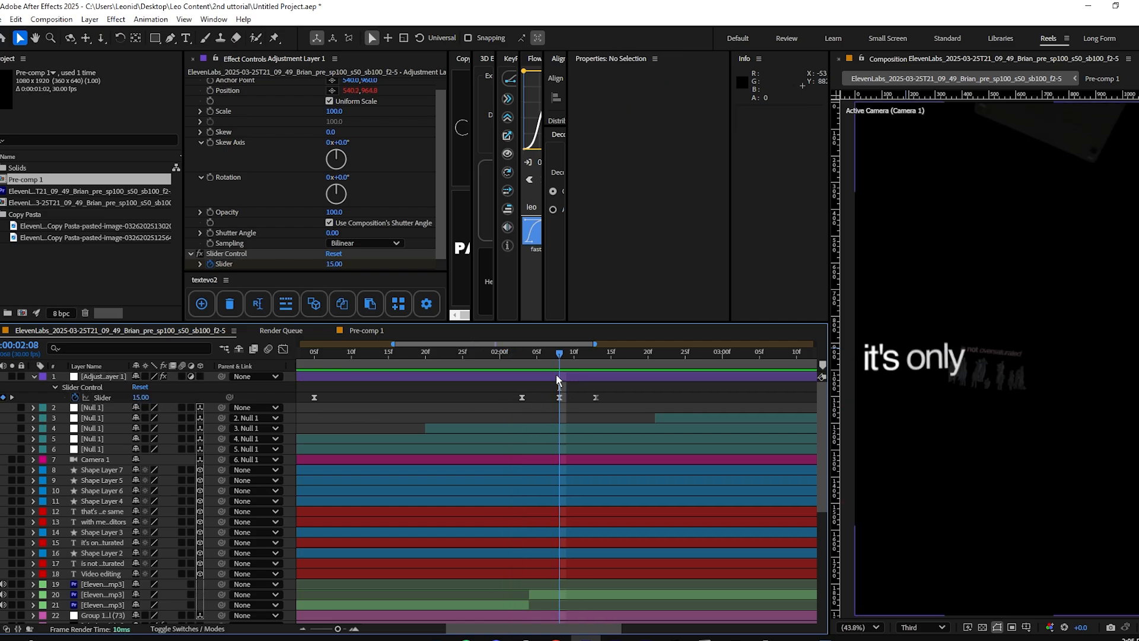
Reshape the speed graph of the three shake keyframes that start at 0:00:02:03.
{"action": "left_click_drag", "start_coordinate": [558, 355], "coordinate": [521, 361]}
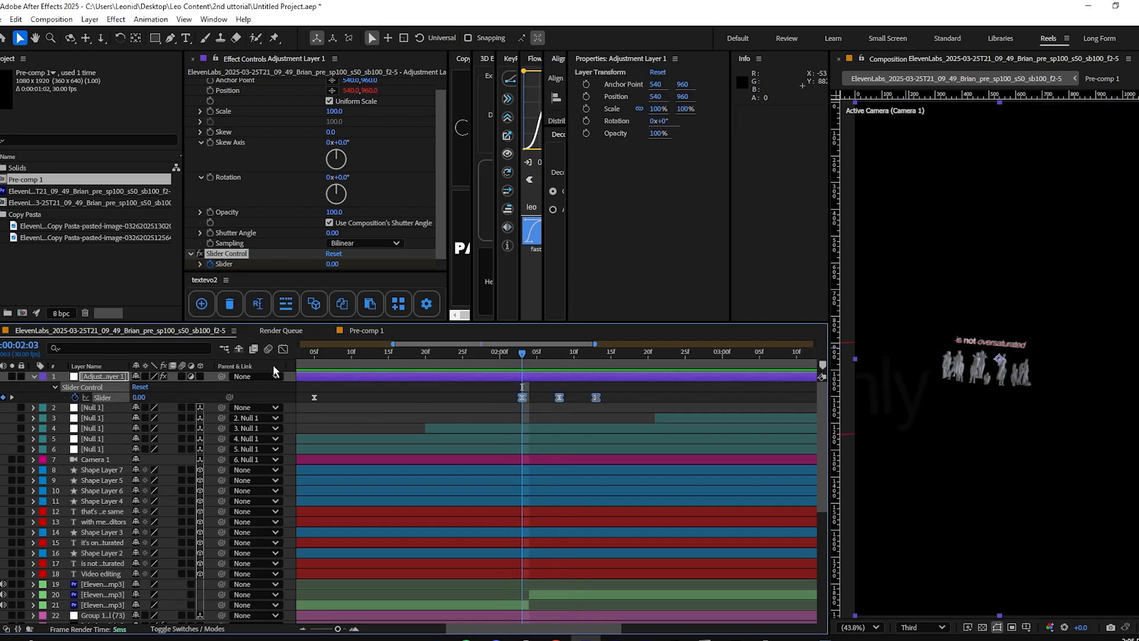
{"action": "left_click", "coordinate": [284, 350]}
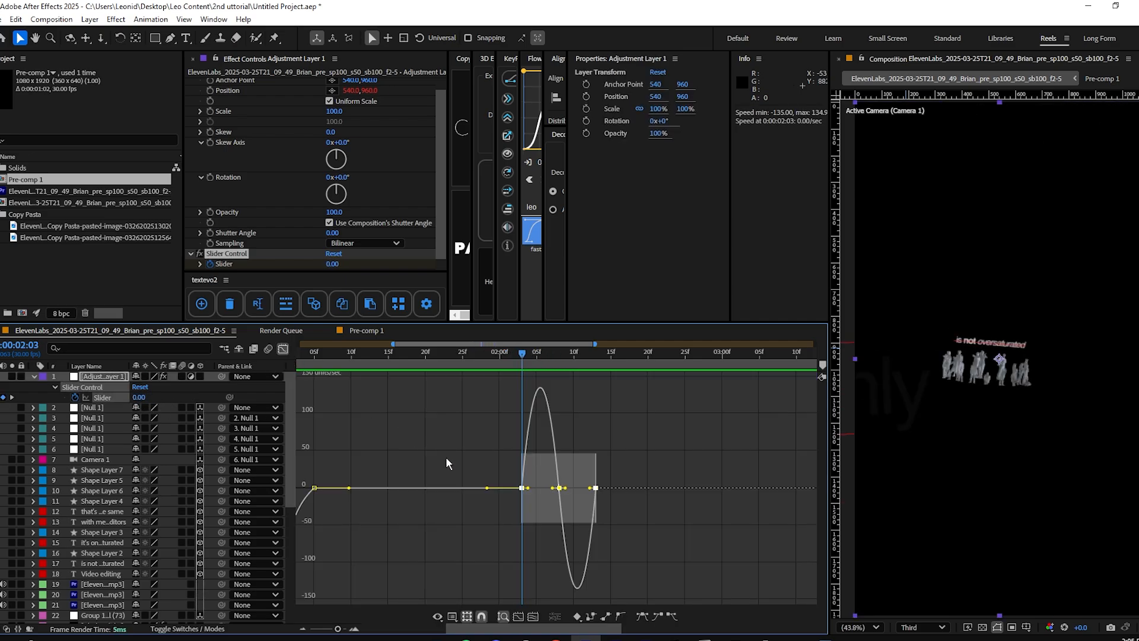
{"action": "left_click_drag", "start_coordinate": [570, 506], "coordinate": [568, 536]}
{"action": "left_click_drag", "start_coordinate": [610, 566], "coordinate": [531, 538]}
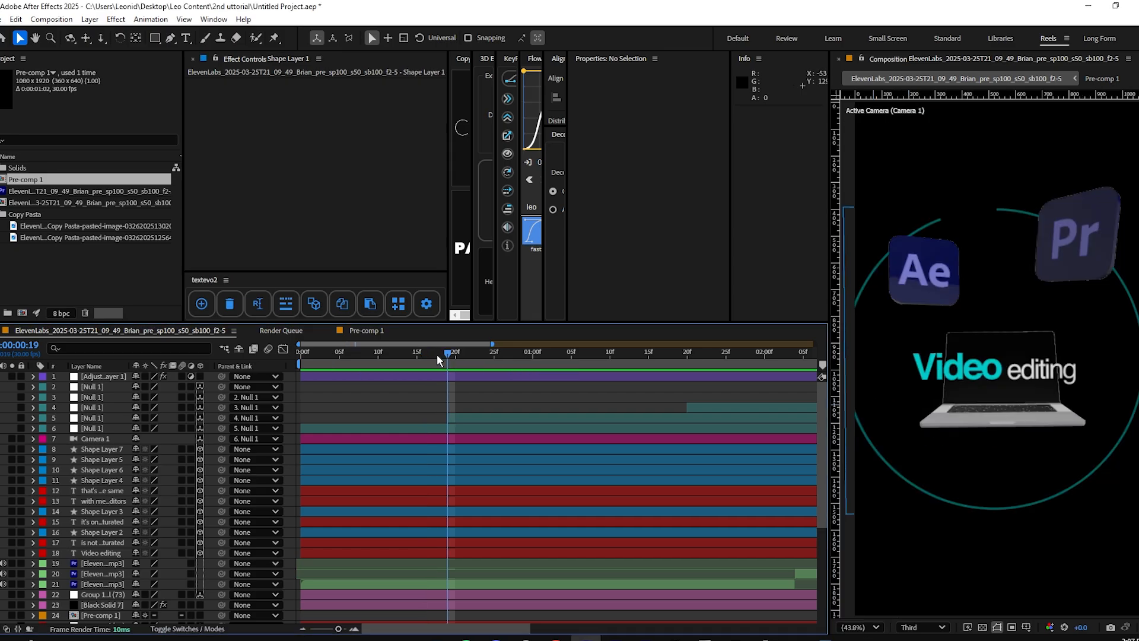
Add a new adjustment layer on top with the Deep Glow effect, setting Exposure to 0.10 and Radius to 952.
{"action": "key", "text": "ctrl+alt+y"}
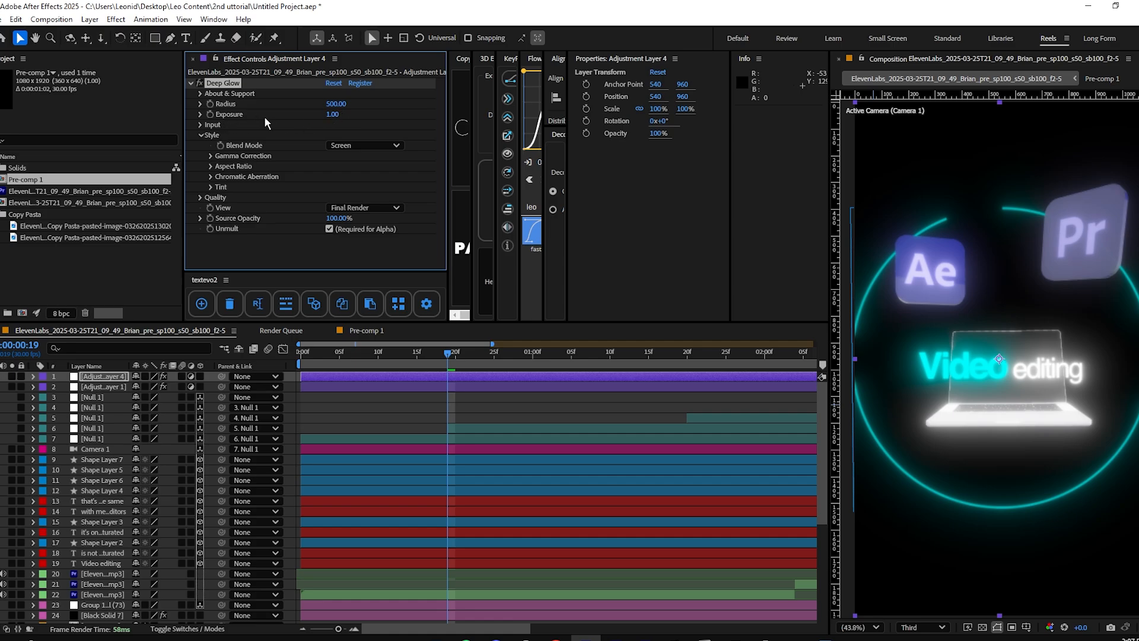
{"action": "left_click", "coordinate": [335, 115]}
{"action": "key", "text": "Return"}
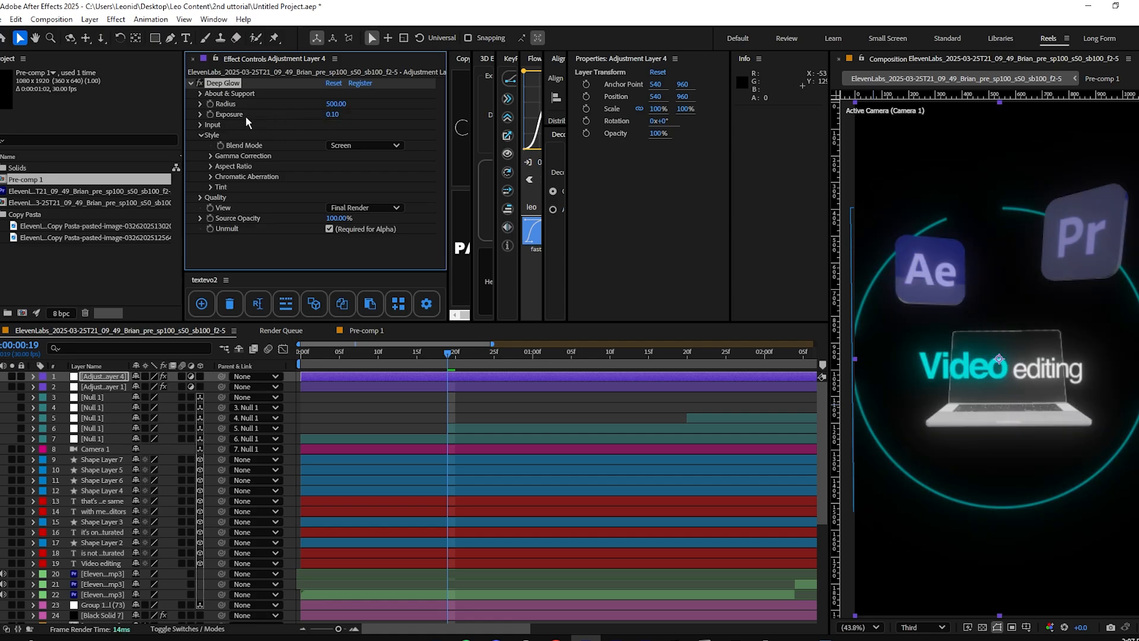
{"action": "left_click", "coordinate": [339, 104]}
{"action": "key", "text": "Return"}
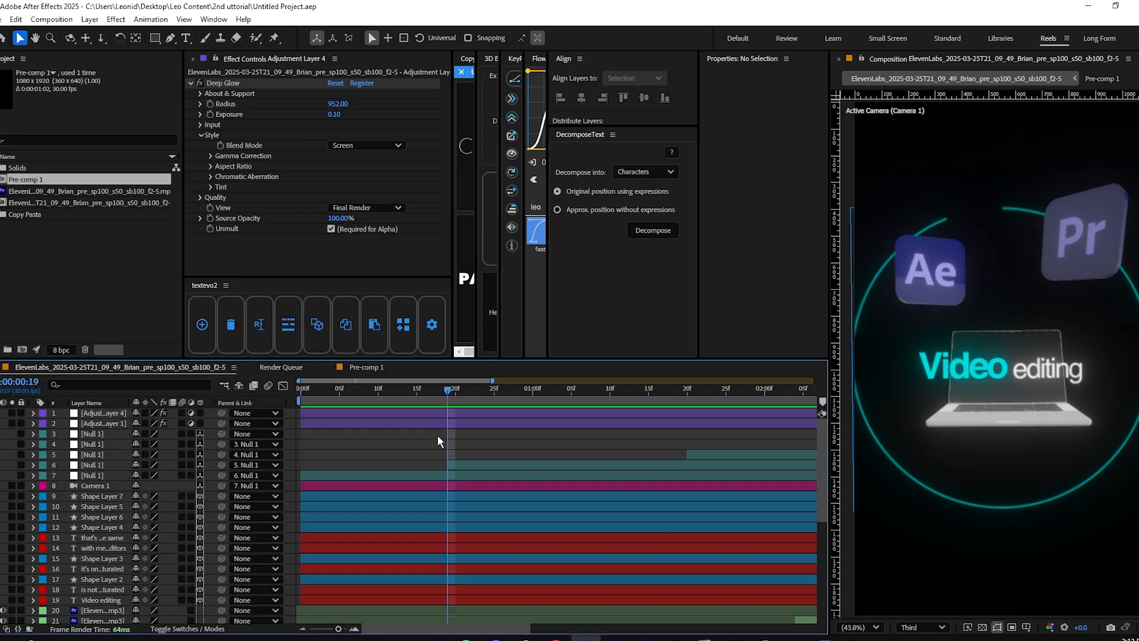
Add another adjustment layer above the glow layer and apply the Exposure effect to it.
{"action": "key", "text": "ctrl+alt+y"}
{"action": "key", "text": "ctrl+space"}
{"action": "type", "text": "expo"}
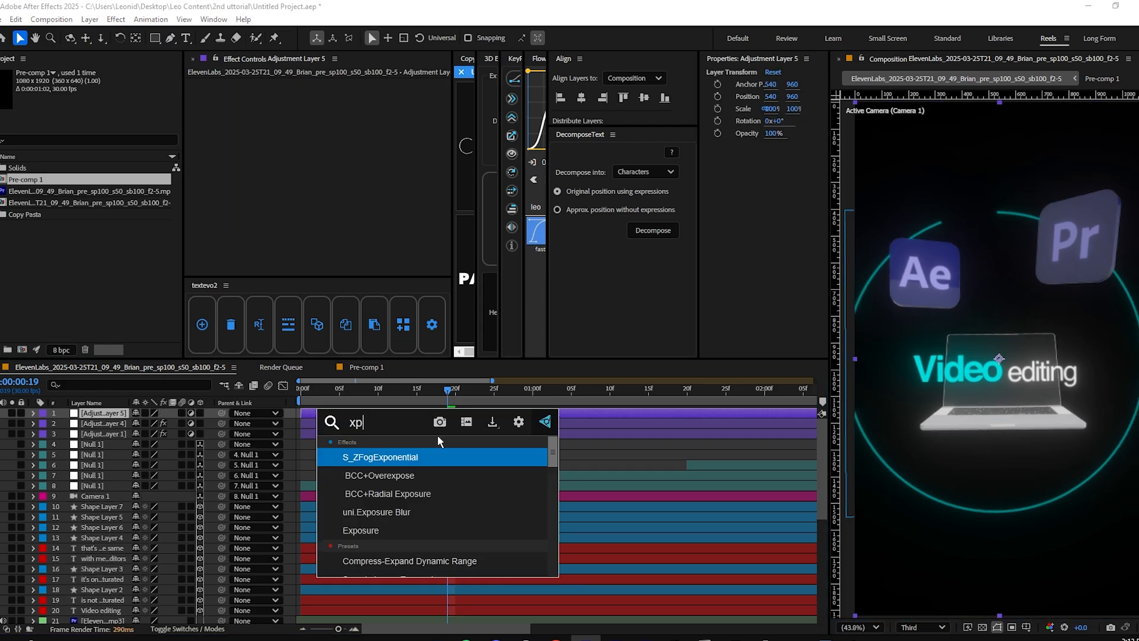
{"action": "key", "text": "Up"}
{"action": "key", "text": "Return"}
Give the effect's master Exposure the expression wiggle(10,0.3), save the project, and scrub through the flicker.
{"action": "left_click", "coordinate": [220, 114], "text": "alt"}
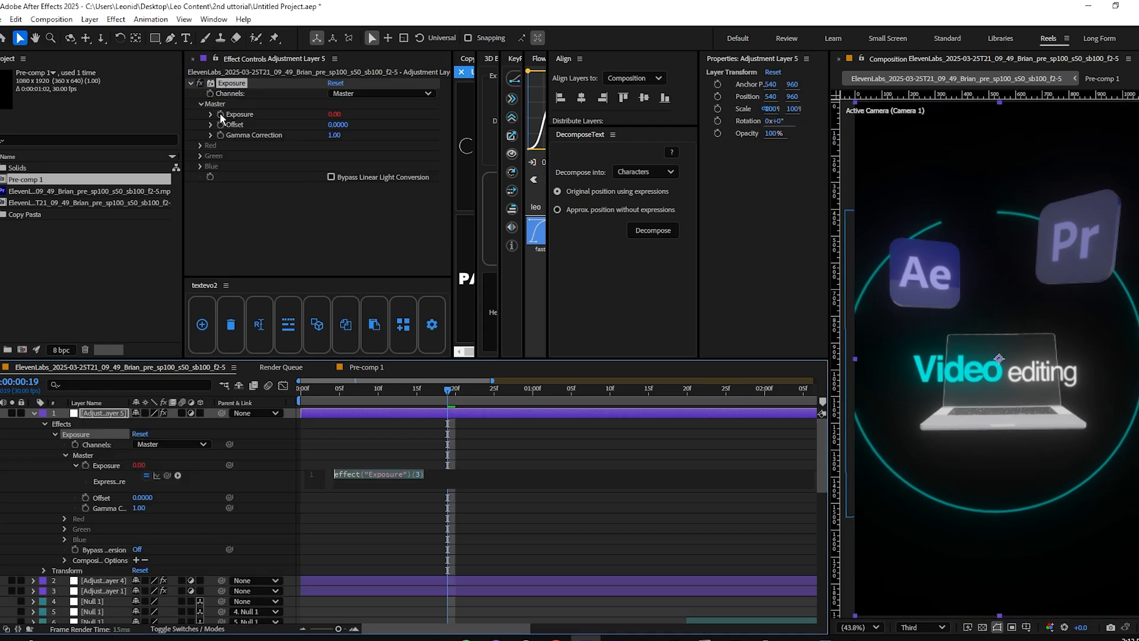
{"action": "type", "text": "wigg"}
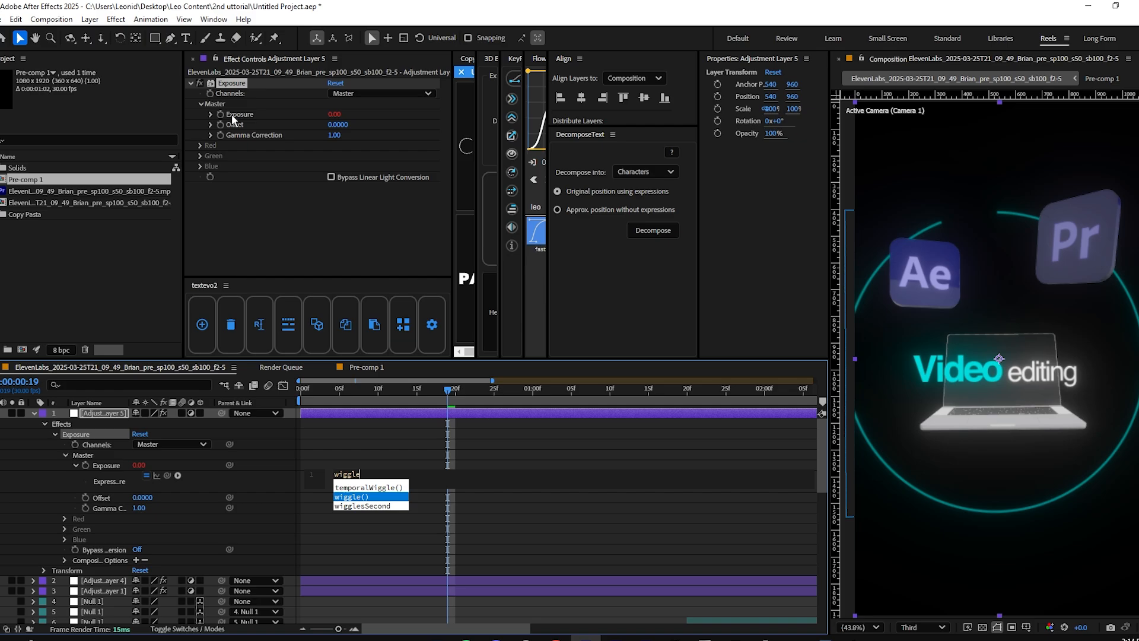
{"action": "type", "text": "le"}
{"action": "key", "text": "Return"}
{"action": "type", "text": "10"}
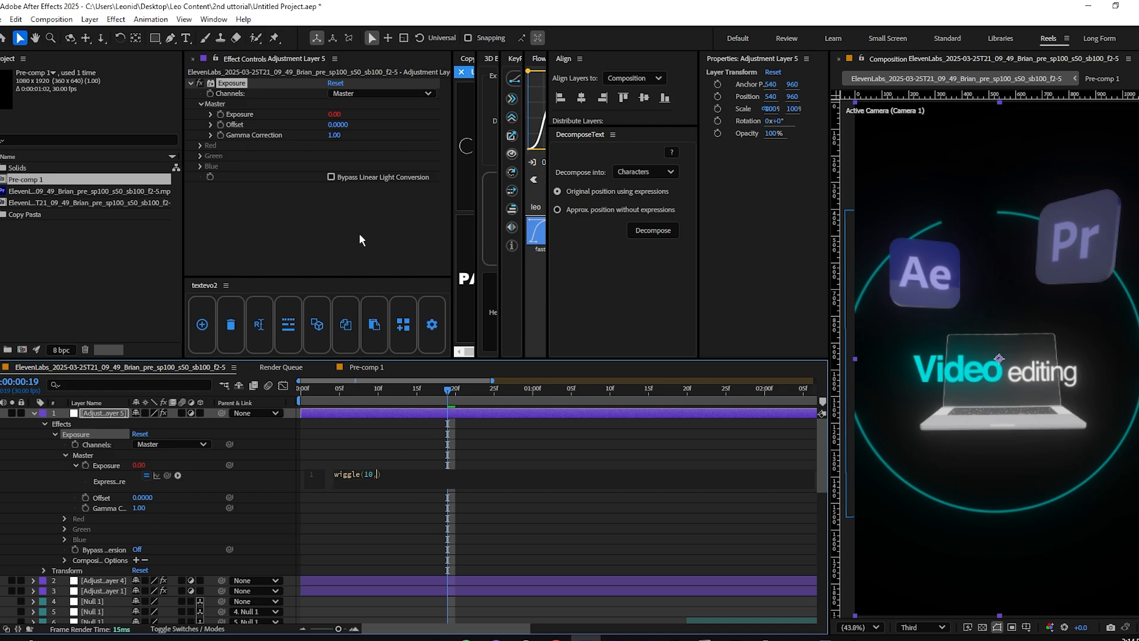
{"action": "type", "text": ",0.3"}
{"action": "left_click", "coordinate": [412, 436]}
{"action": "key", "text": "ctrl+s"}
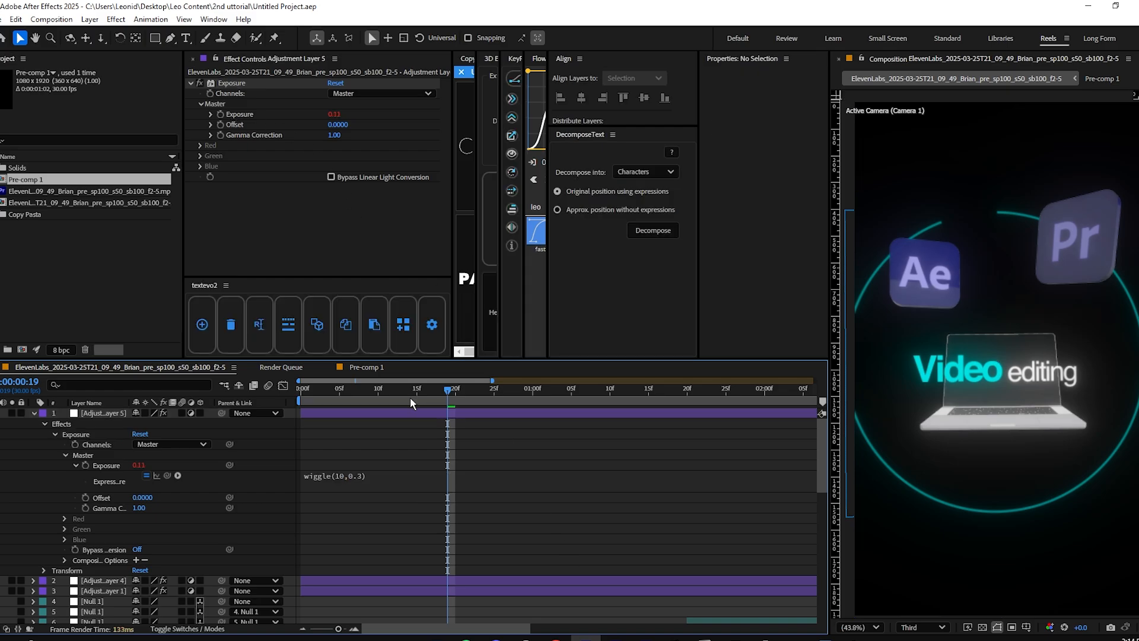
{"action": "left_click_drag", "start_coordinate": [410, 396], "coordinate": [385, 414]}
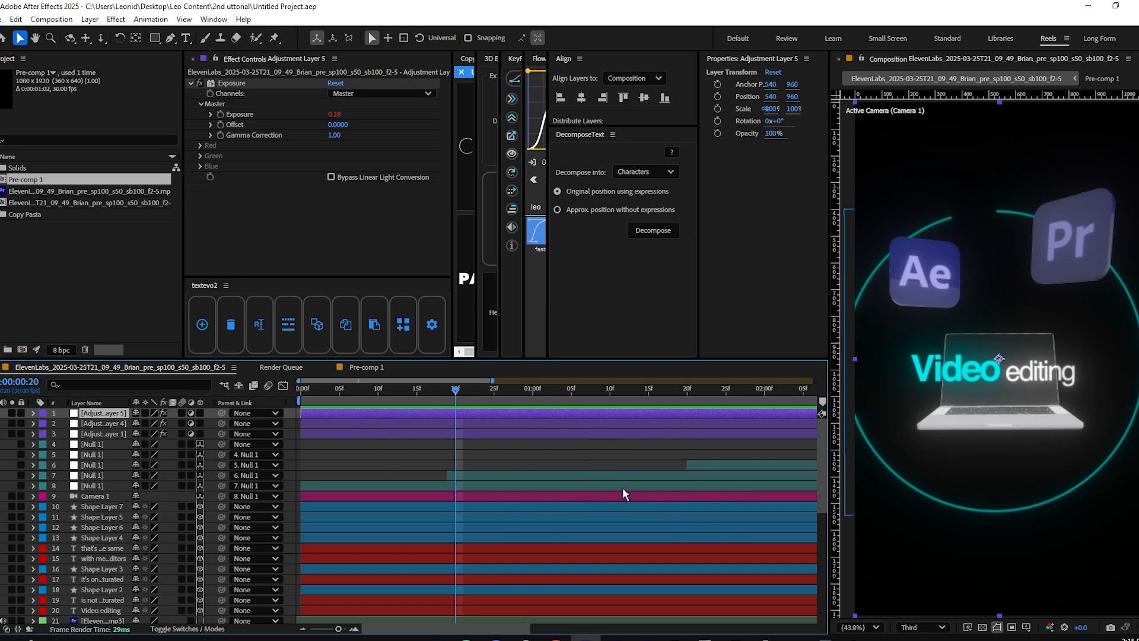
Apply the Venetian Blinds effect to the laptop's layer, Black Solid 2.
{"action": "left_click", "coordinate": [602, 449]}
{"action": "scroll", "coordinate": [602, 448], "scroll_direction": "down", "scroll_amount": 3}
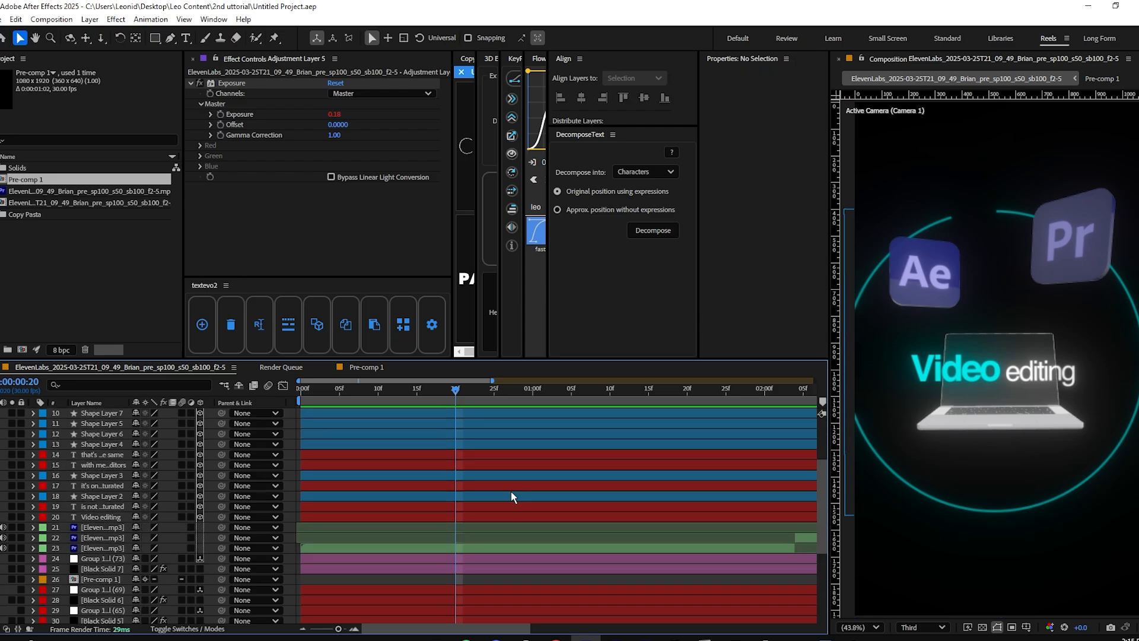
{"action": "scroll", "coordinate": [512, 496], "scroll_direction": "down", "scroll_amount": 5}
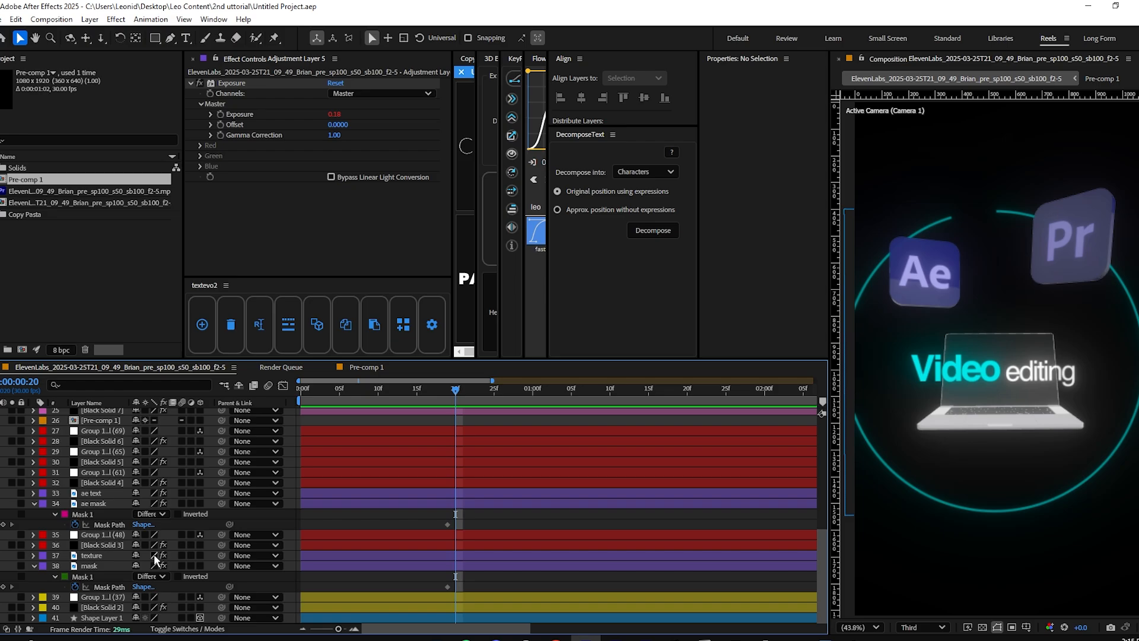
{"action": "left_click", "coordinate": [104, 605]}
{"action": "key", "text": "ctrl+space"}
{"action": "type", "text": "venet"}
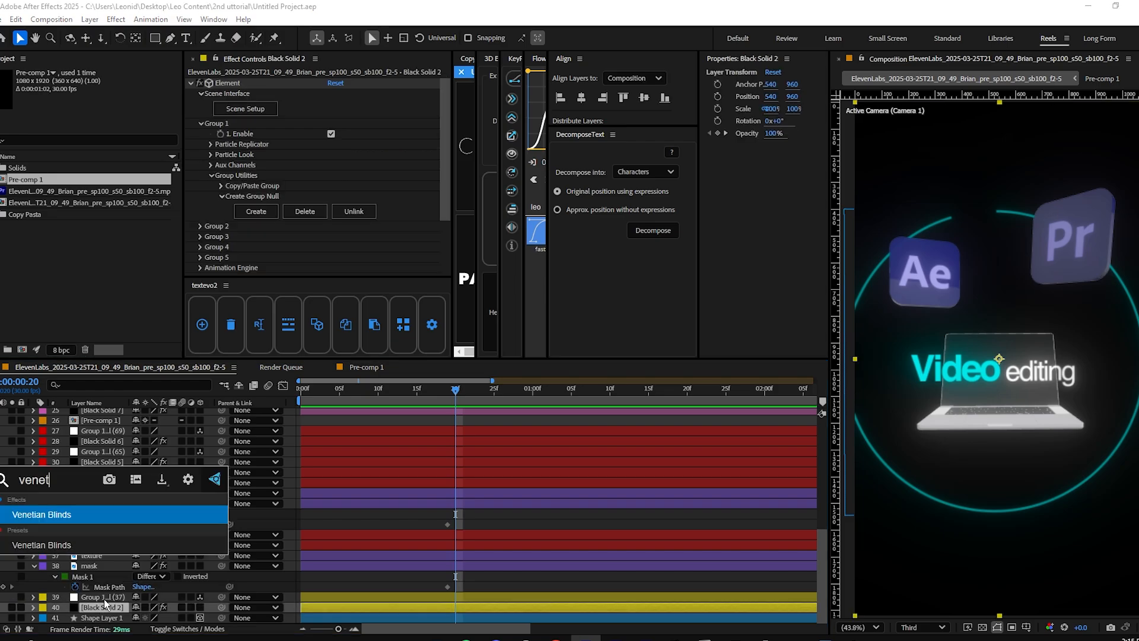
{"action": "key", "text": "Return"}
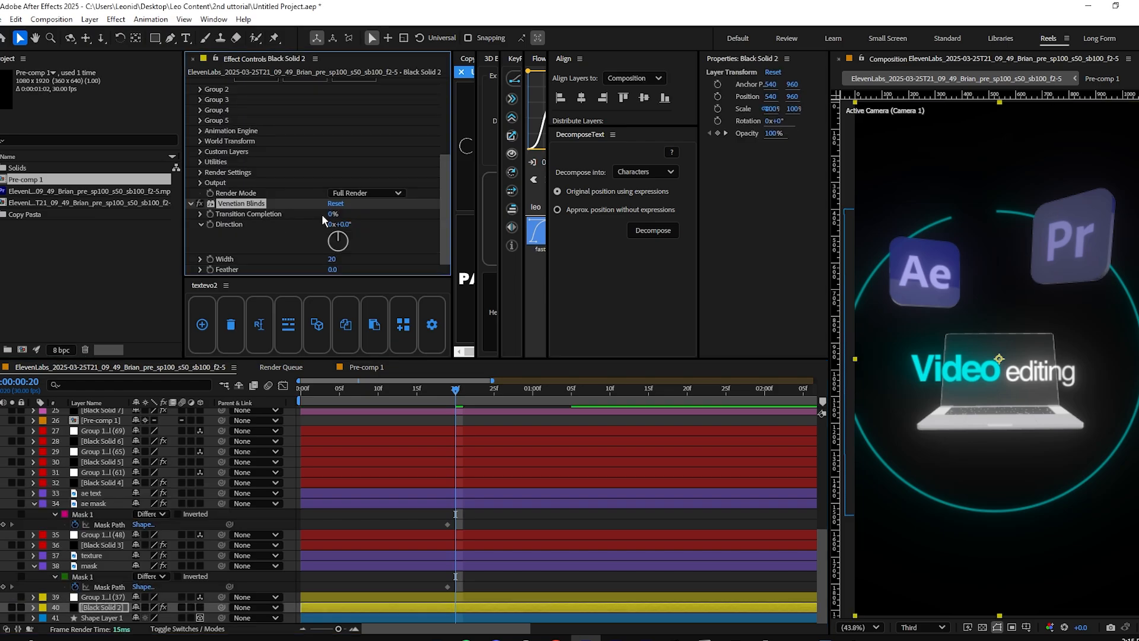
Set Venetian Blinds to 20% Transition Completion, 90° Direction and Width 5.
{"action": "left_click", "coordinate": [331, 214]}
{"action": "type", "text": "20"}
{"action": "left_click", "coordinate": [348, 224]}
{"action": "type", "text": "90"}
{"action": "left_click", "coordinate": [333, 259]}
{"action": "type", "text": "5"}
{"action": "left_click", "coordinate": [400, 254]}
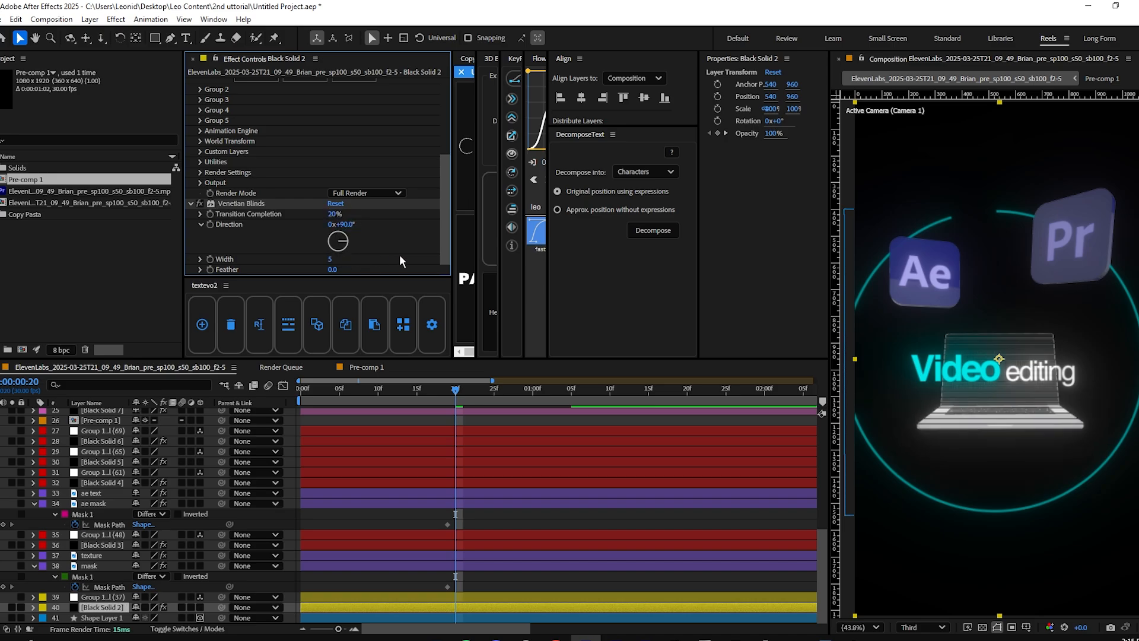
Switch the composition preview resolution to Full to inspect the Venetian Blinds lines on the laptop up close.
{"action": "left_click", "coordinate": [240, 204]}
{"action": "left_click", "coordinate": [922, 627]}
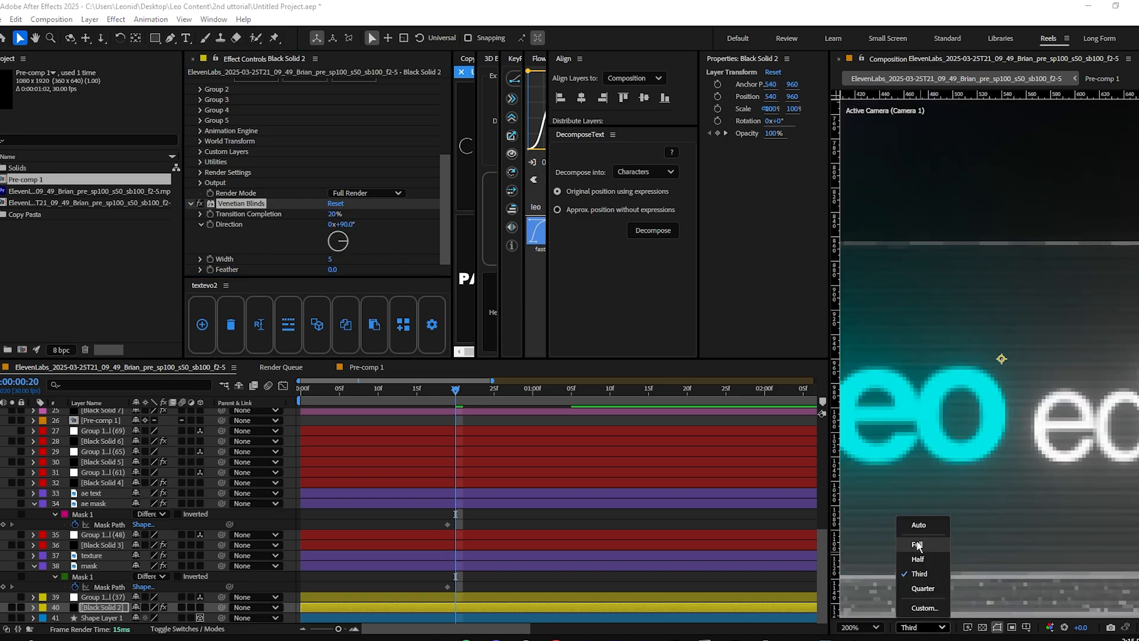
{"action": "left_click", "coordinate": [919, 543]}
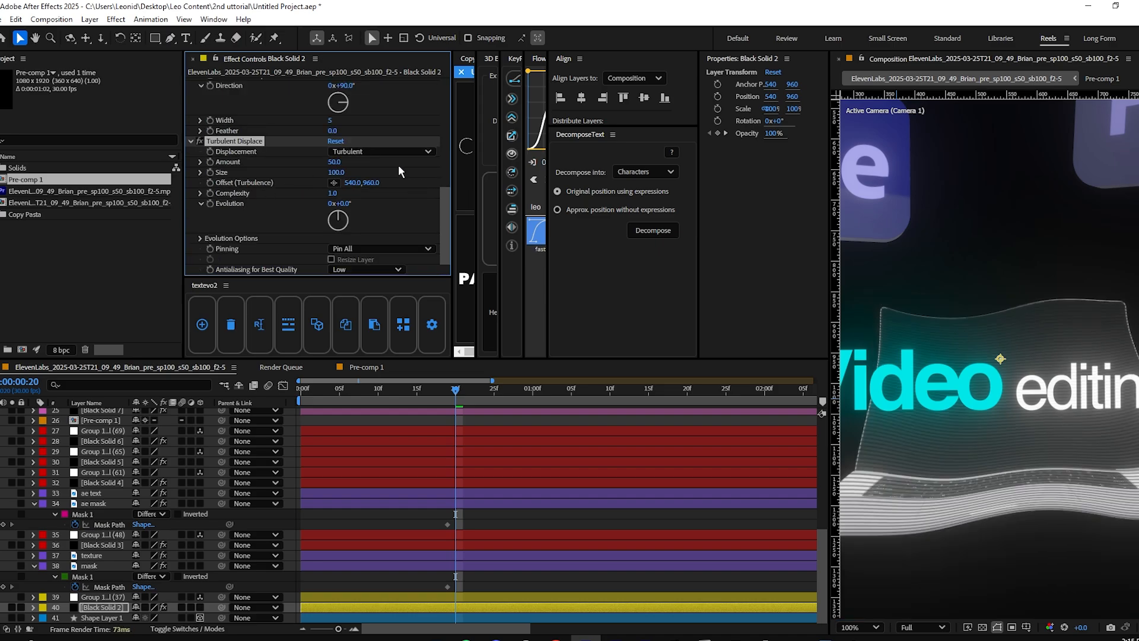
Set the laptop layer's Turbulent Displace to Vertical Displacement with Amount 15 and Size 12.
{"action": "left_click", "coordinate": [392, 152]}
{"action": "left_click", "coordinate": [401, 253]}
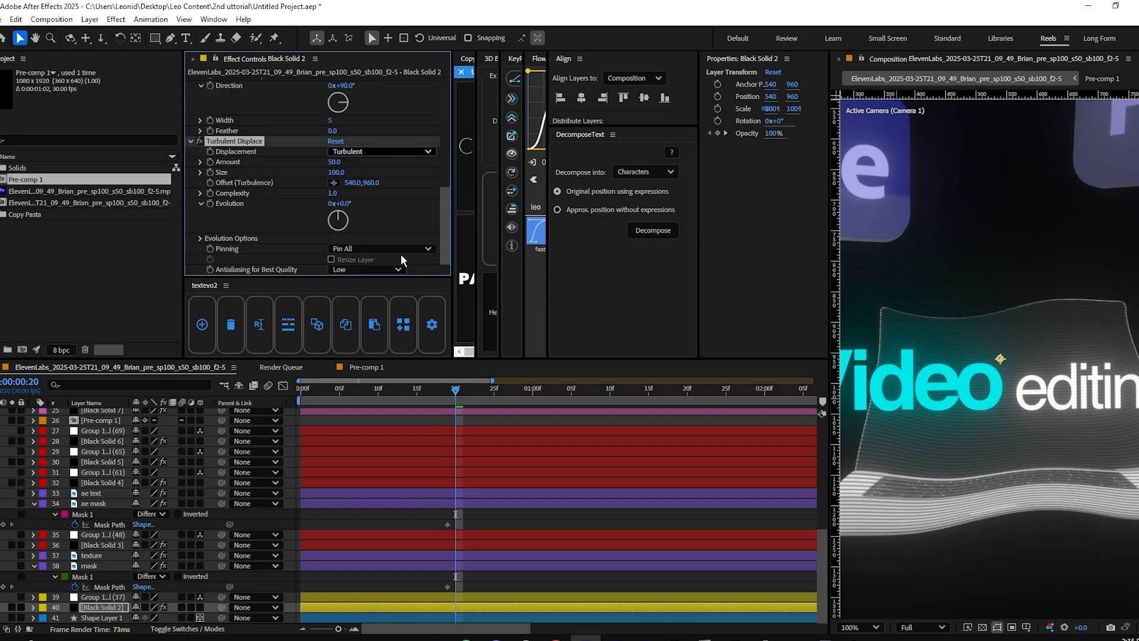
{"action": "left_click", "coordinate": [334, 162]}
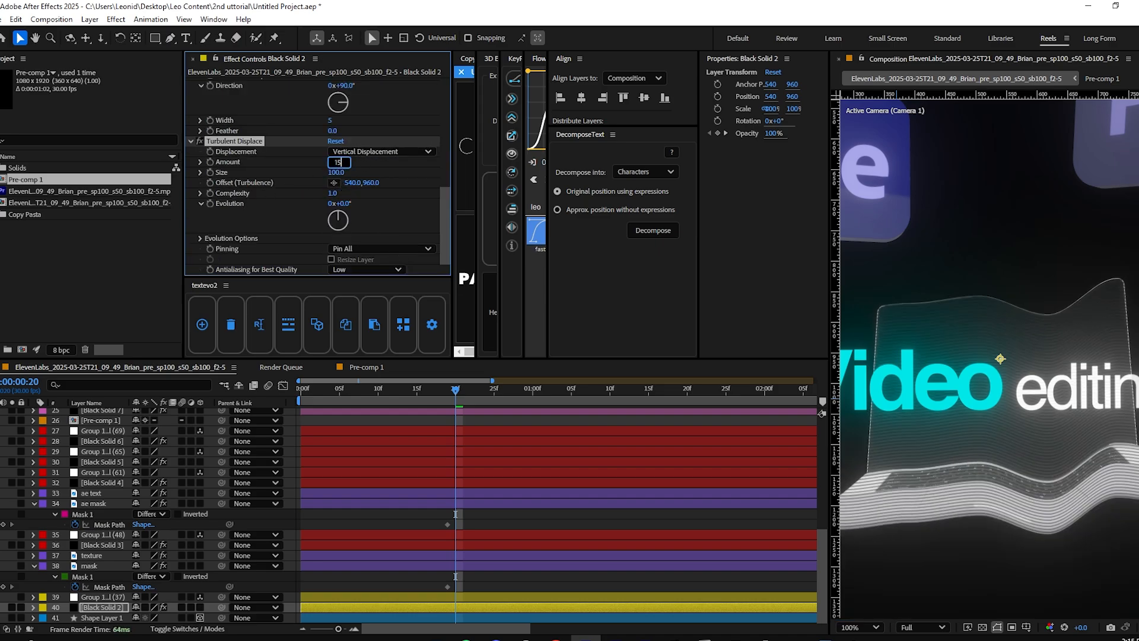
{"action": "type", "text": "15"}
{"action": "key", "text": "Tab"}
{"action": "key", "text": "Return"}
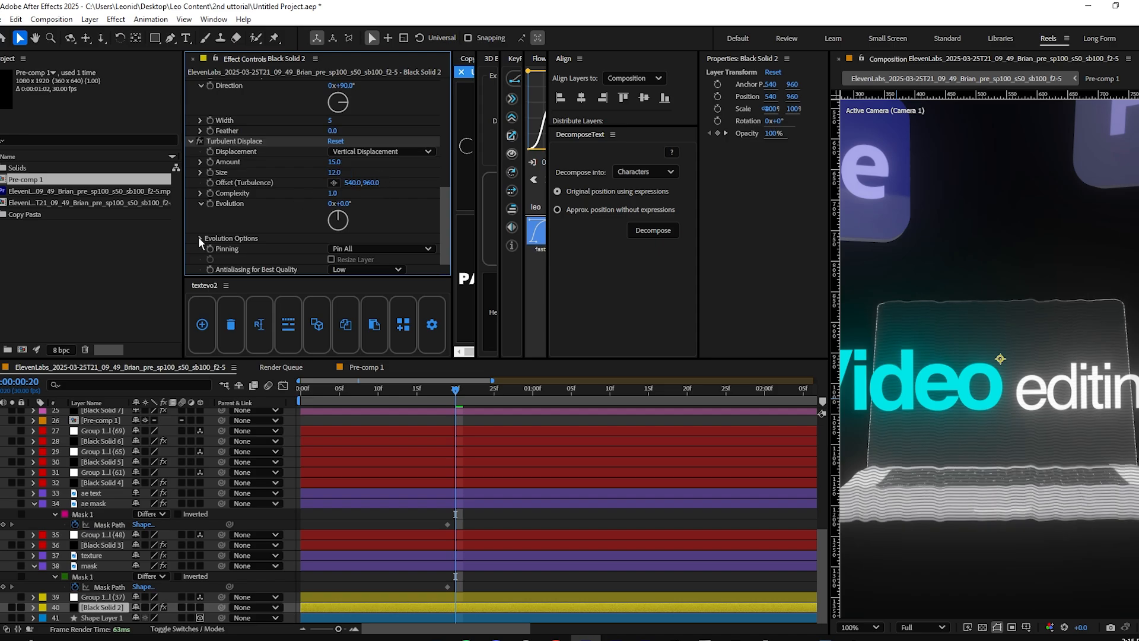
Give the Random Seed in Turbulent Displace's Evolution Options a time expression.
{"action": "left_click", "coordinate": [200, 238]}
{"action": "scroll", "coordinate": [243, 231], "scroll_direction": "down", "scroll_amount": 1}
{"action": "left_click", "coordinate": [220, 238], "text": "alt"}
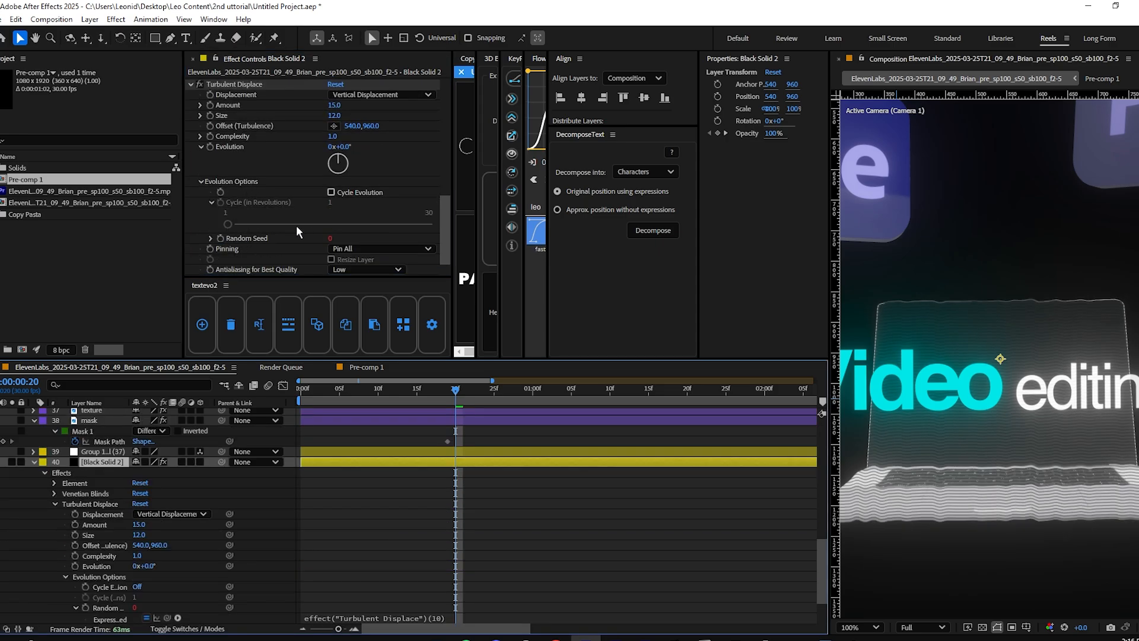
{"action": "left_click", "coordinate": [374, 618]}
{"action": "type", "text": "time"}
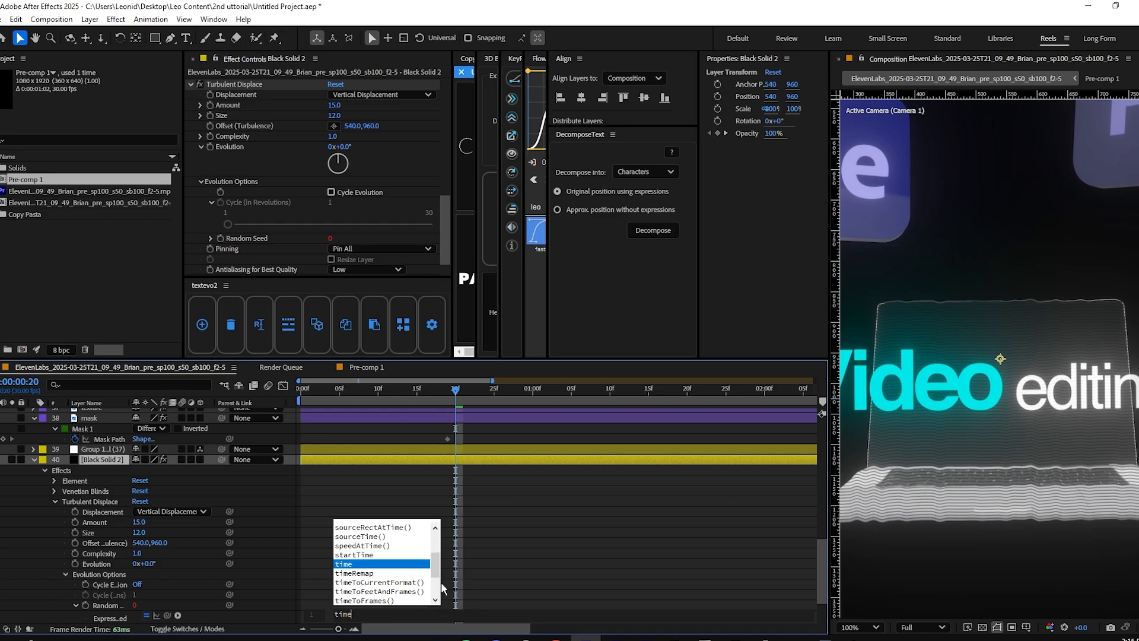
{"action": "key", "text": "Return"}
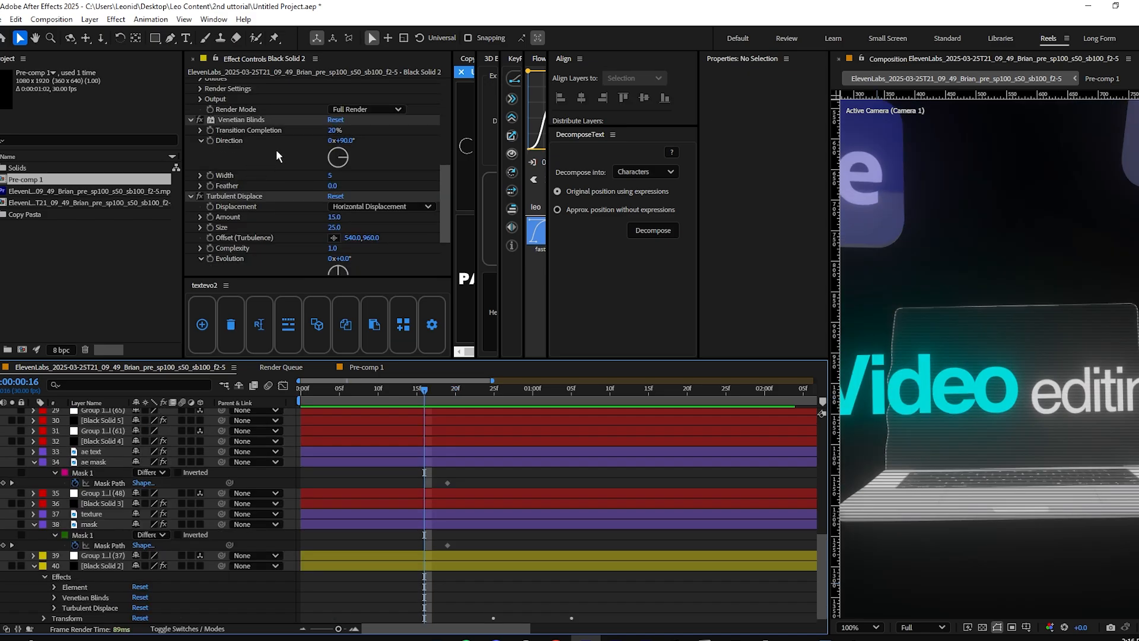
Copy Venetian Blinds and Turbulent Displace from Black Solid 2 onto Black Solid 3 and Black Solid 4.
{"action": "left_click", "coordinate": [258, 118]}
{"action": "left_click", "coordinate": [238, 197], "text": "ctrl"}
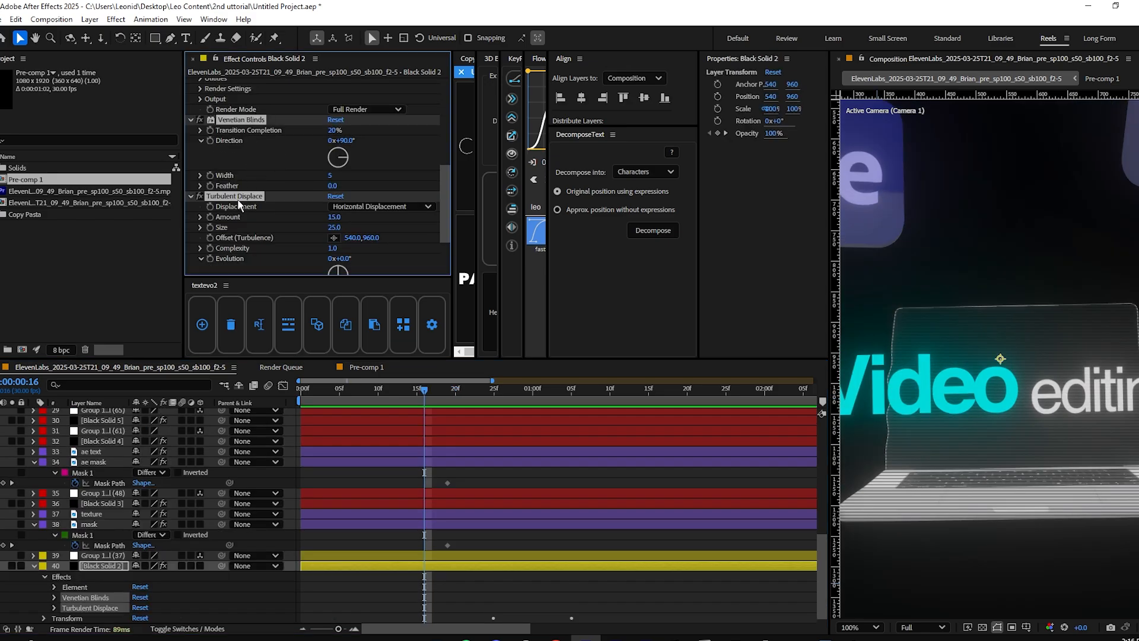
{"action": "scroll", "coordinate": [980, 340], "scroll_direction": "down", "scroll_amount": 2}
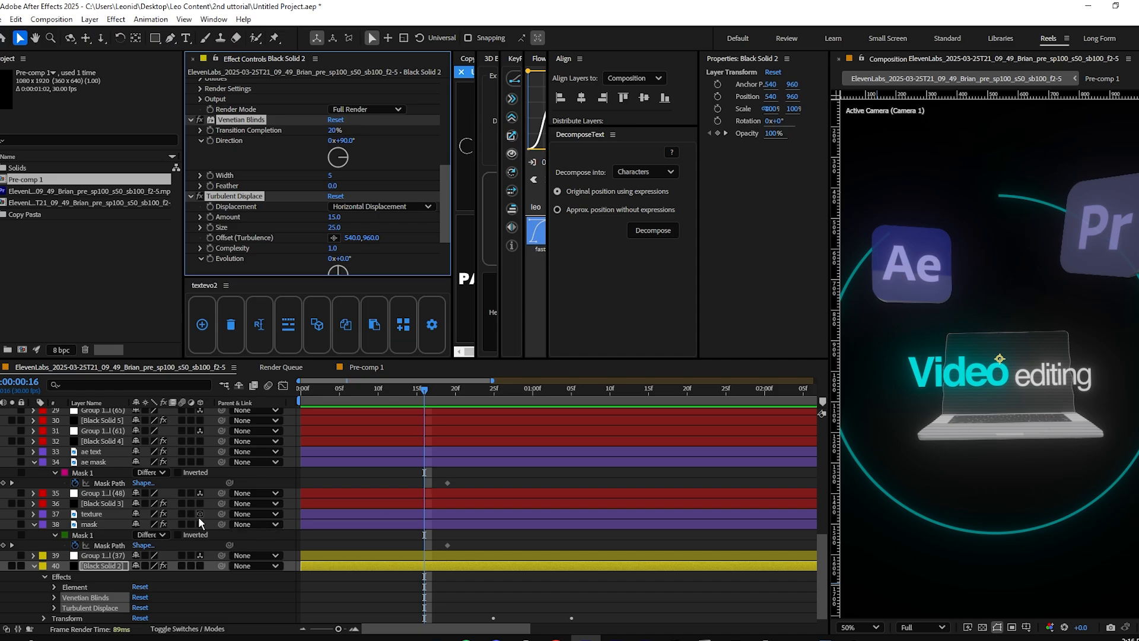
{"action": "left_click", "coordinate": [104, 503]}
{"action": "left_click", "coordinate": [100, 441], "text": "ctrl"}
{"action": "key", "text": "ctrl+v"}
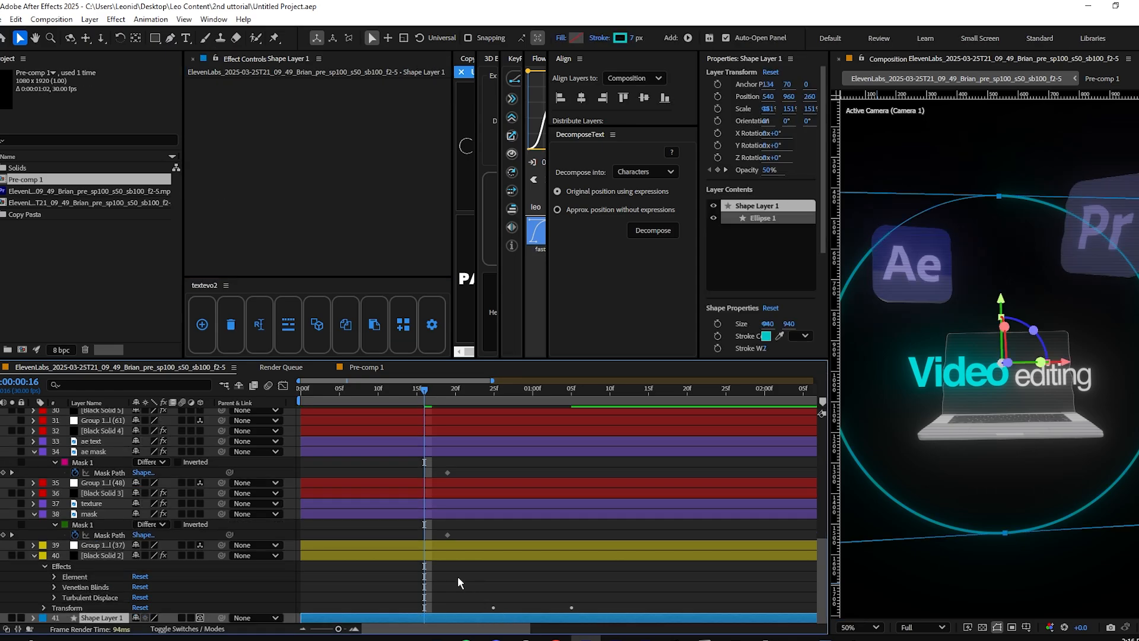
Set the Opacity keyframe at 0:00:00:25 on the circle's layer, Shape Layer 1, to 30%.
{"action": "key", "text": "t"}
{"action": "left_click", "coordinate": [12, 617]}
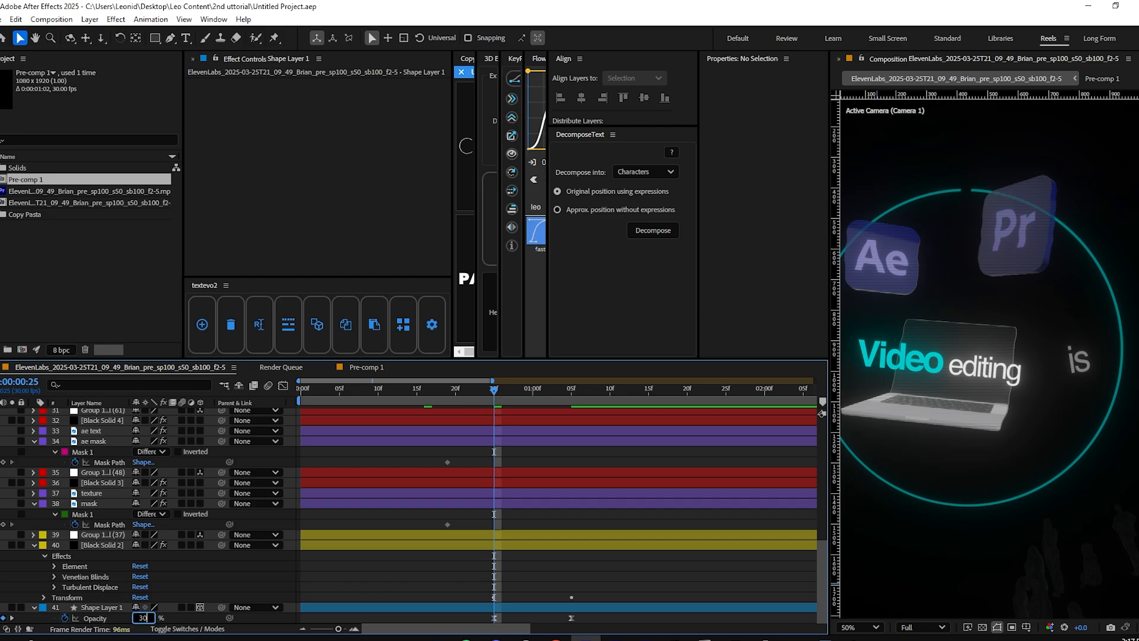
{"action": "scroll", "coordinate": [539, 503], "scroll_direction": "up", "scroll_amount": 2}
{"action": "scroll", "coordinate": [538, 503], "scroll_direction": "down", "scroll_amount": 2}
Apply Gaussian Blur with a Blurriness of 15 to Shape Layer 1.
{"action": "left_click", "coordinate": [552, 607]}
{"action": "key", "text": "ctrl+space"}
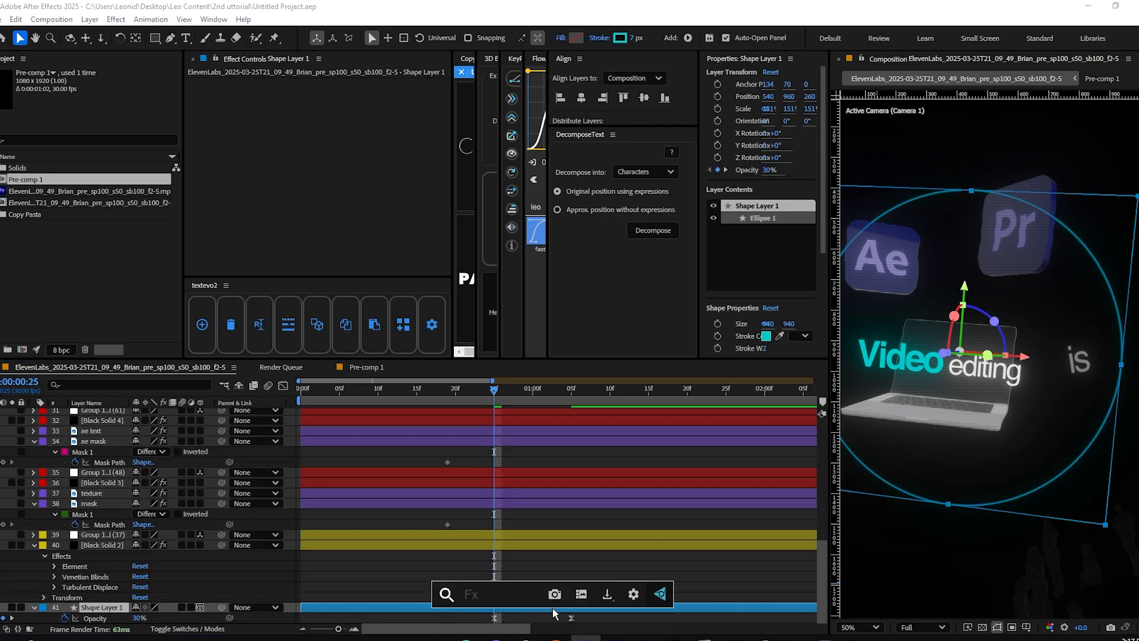
{"action": "type", "text": "gau"}
{"action": "key", "text": "Return"}
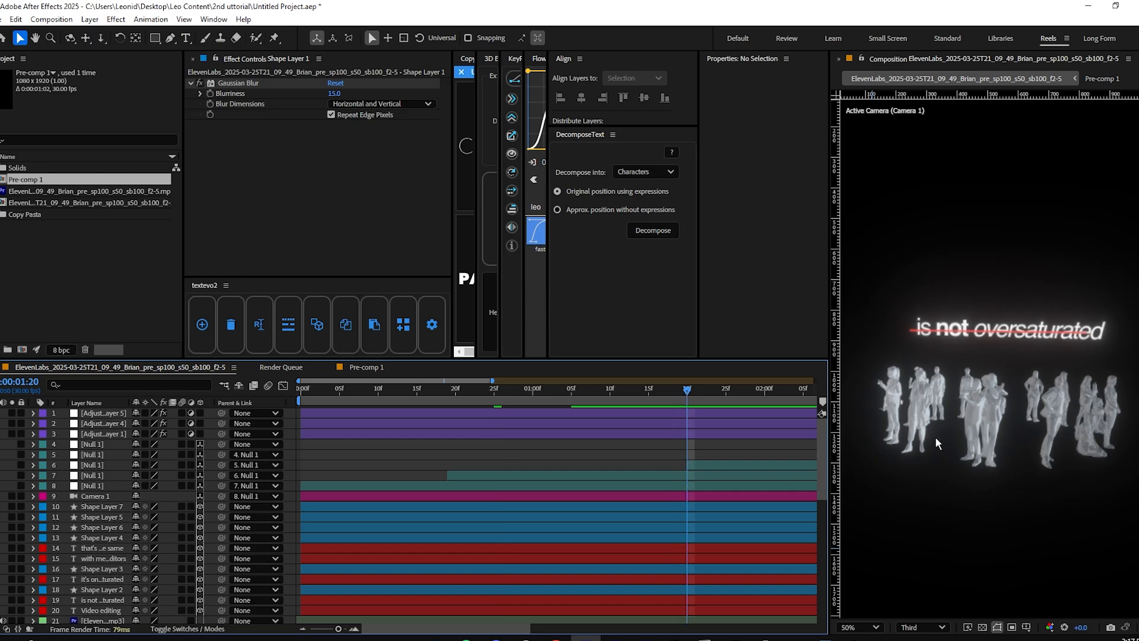
Apply the S_Rays effect to the people's layer, Black Solid 5.
{"action": "scroll", "coordinate": [525, 478], "scroll_direction": "down", "scroll_amount": 7}
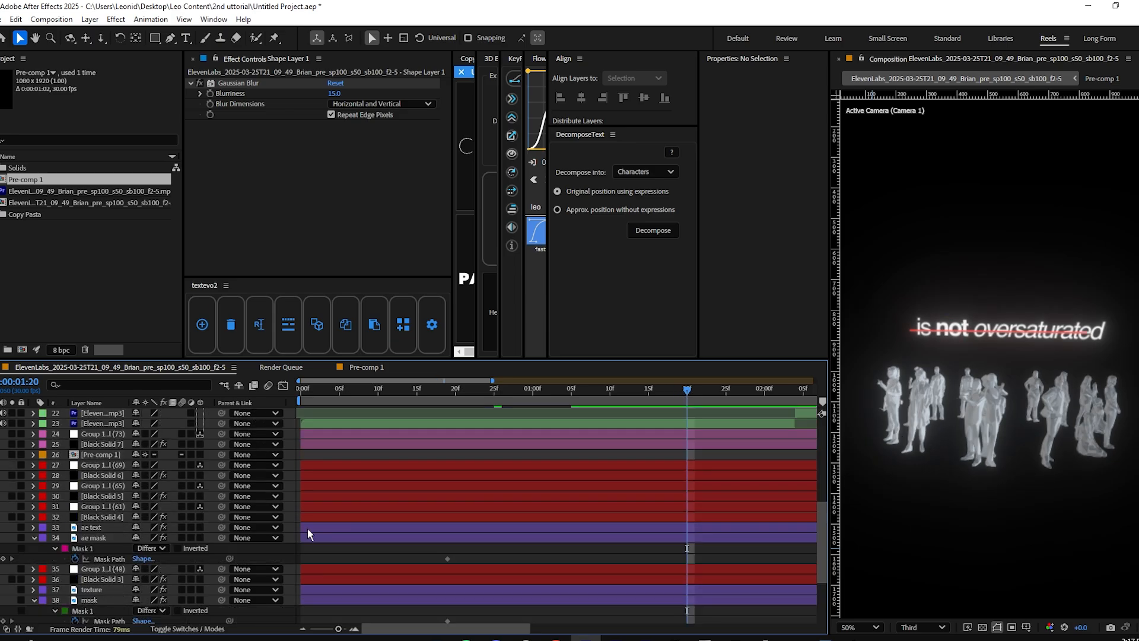
{"action": "left_click", "coordinate": [98, 496]}
{"action": "key", "text": "ctrl+space"}
{"action": "type", "text": "rays"}
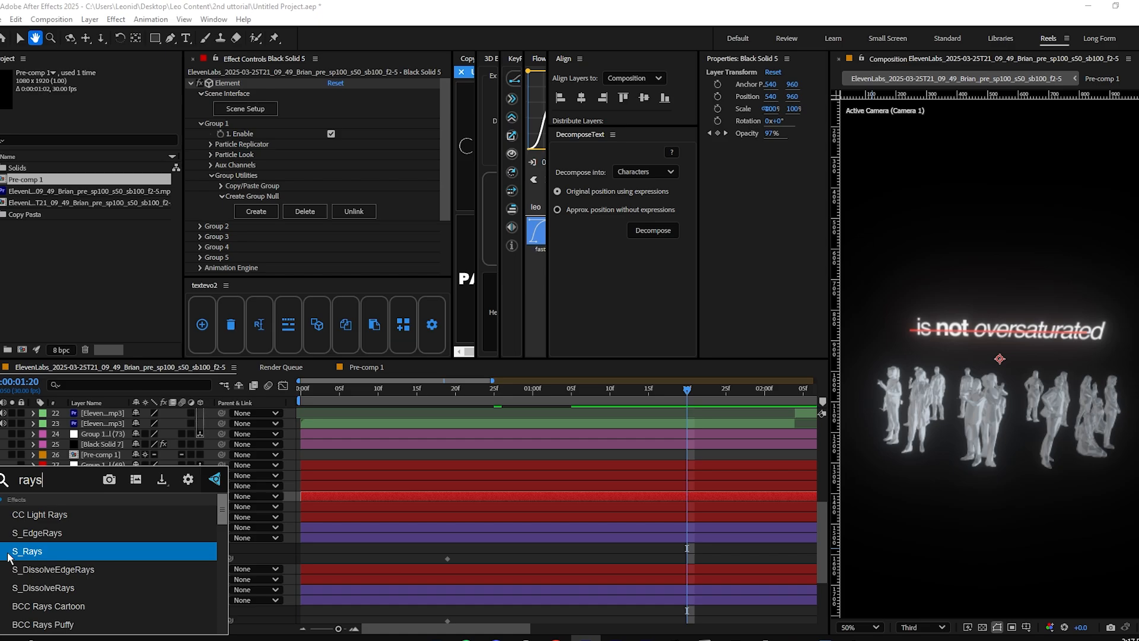
{"action": "left_click", "coordinate": [52, 552]}
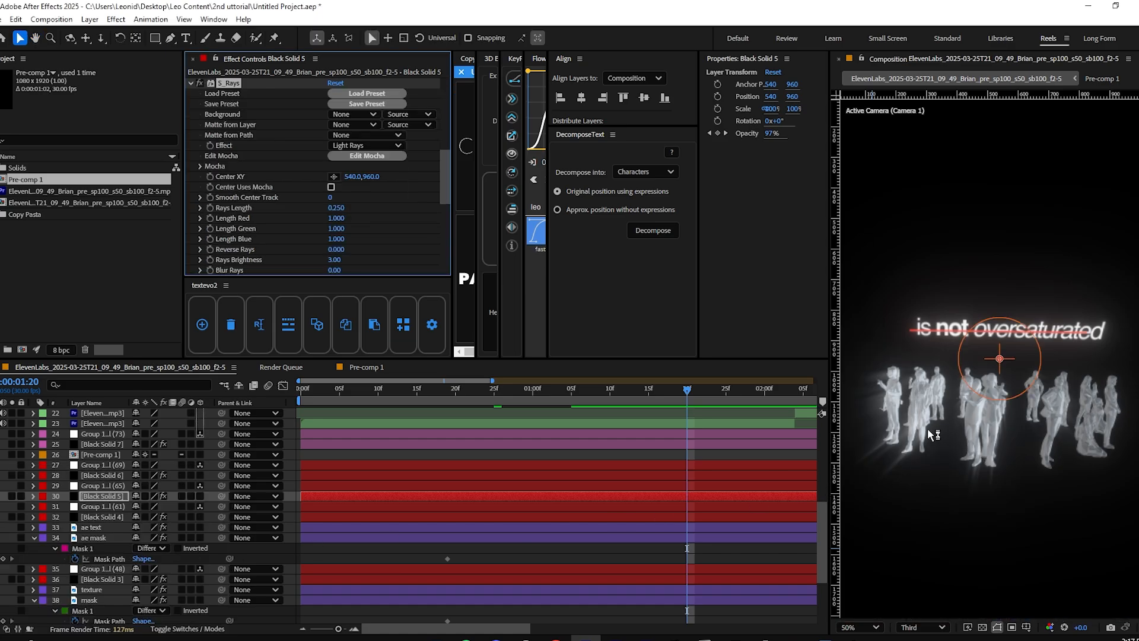
Set the S_Rays effect's Rays Brightness to 1.
{"action": "scroll", "coordinate": [940, 466], "scroll_direction": "up", "scroll_amount": 4}
{"action": "scroll", "coordinate": [942, 467], "scroll_direction": "down", "scroll_amount": 4}
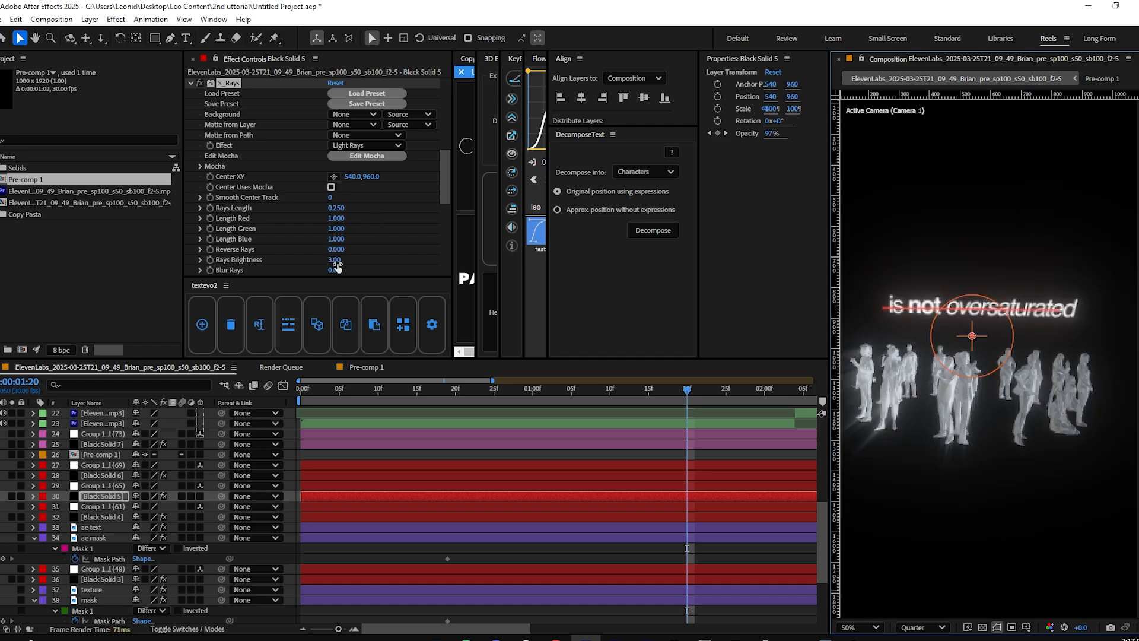
{"action": "left_click", "coordinate": [334, 260]}
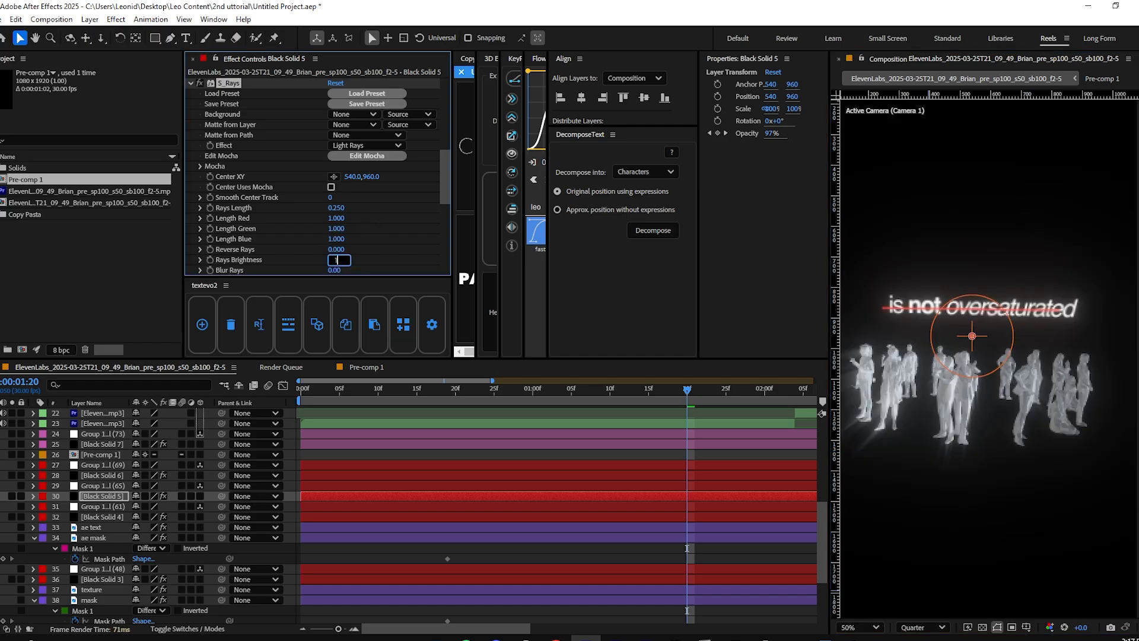
{"action": "type", "text": "1"}
{"action": "key", "text": "Return"}
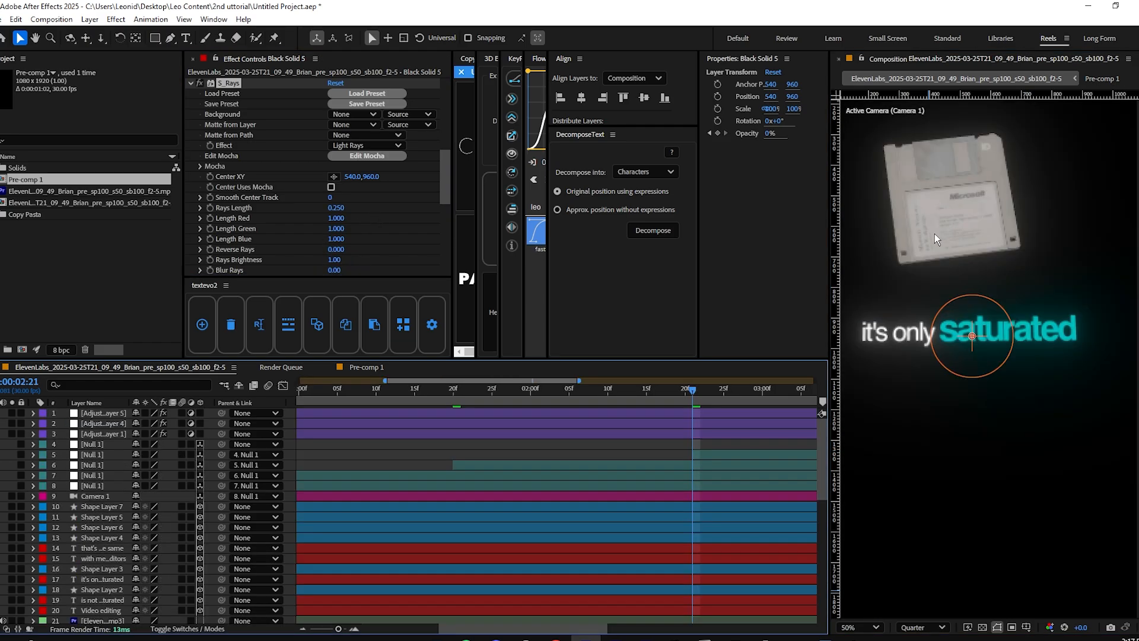
Apply Deep Glow to the floppy disk's layer, Black Solid 6, with Exposure 0.05 and Radius 250.
{"action": "left_click_drag", "start_coordinate": [951, 222], "coordinate": [981, 272]}
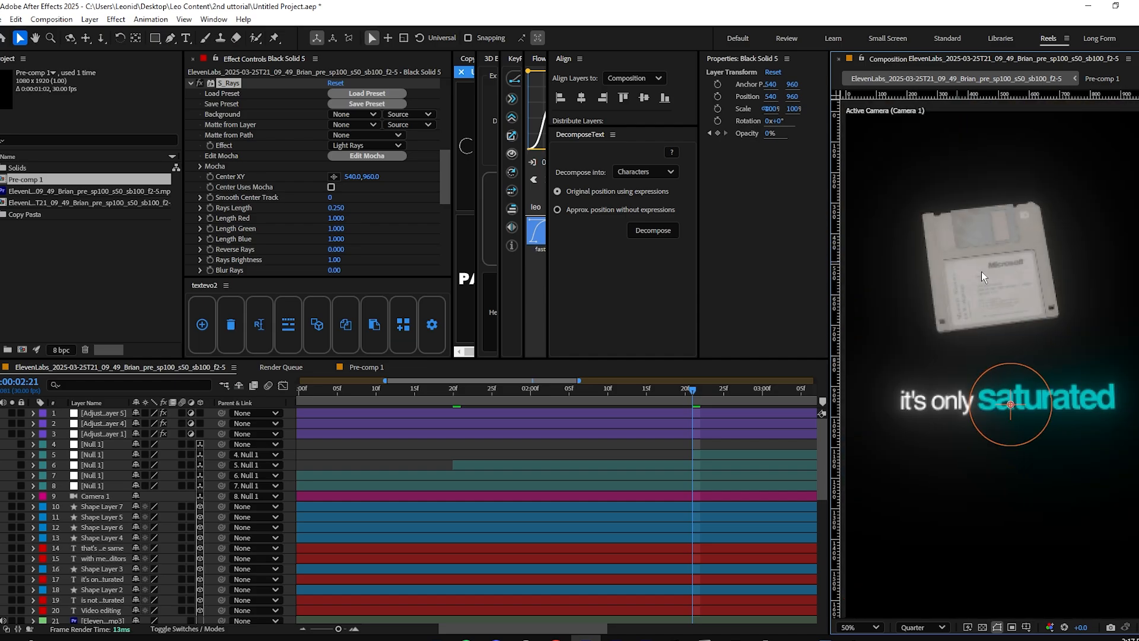
{"action": "scroll", "coordinate": [257, 553], "scroll_direction": "down", "scroll_amount": 5}
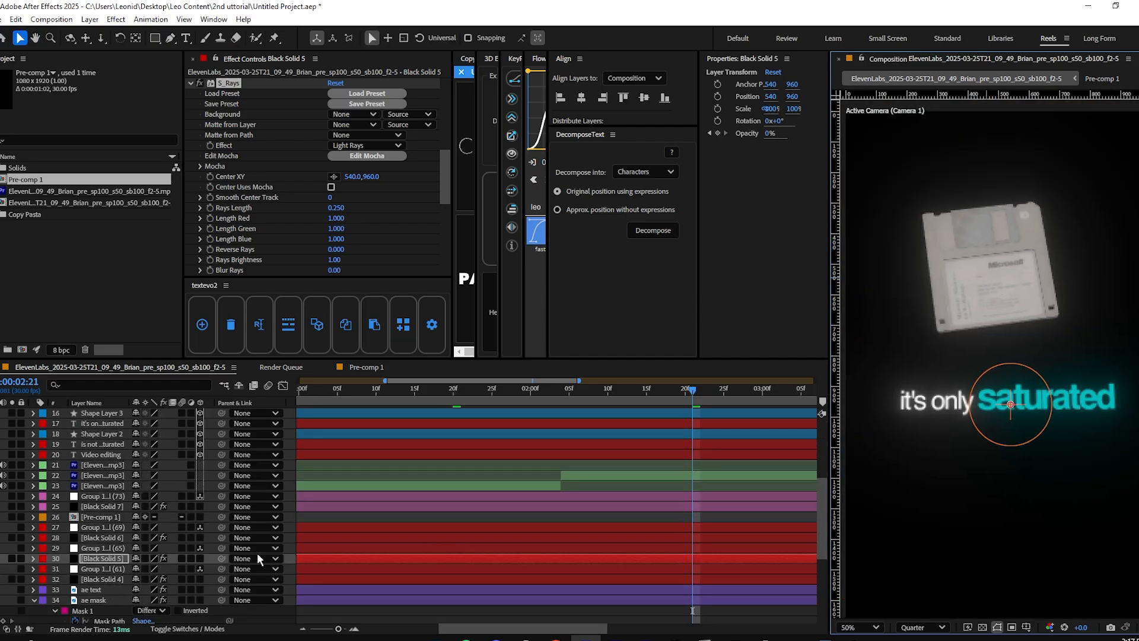
{"action": "left_click", "coordinate": [102, 536]}
{"action": "left_click", "coordinate": [334, 114]}
{"action": "type", "text": "0.05"}
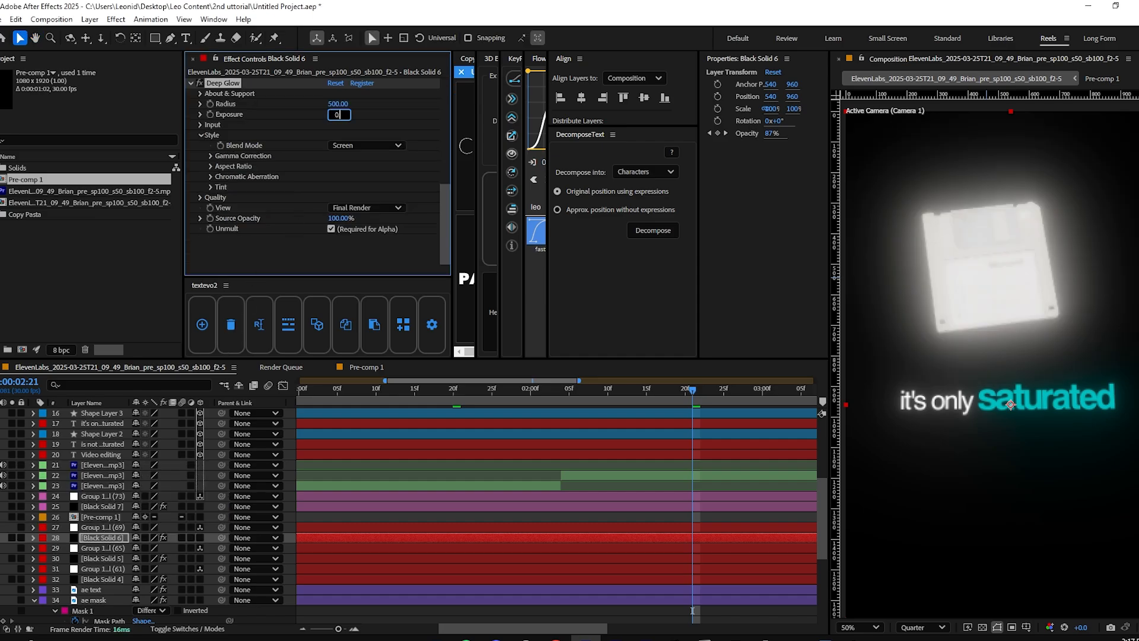
{"action": "key", "text": "Return"}
{"action": "left_click", "coordinate": [338, 104]}
{"action": "type", "text": "250"}
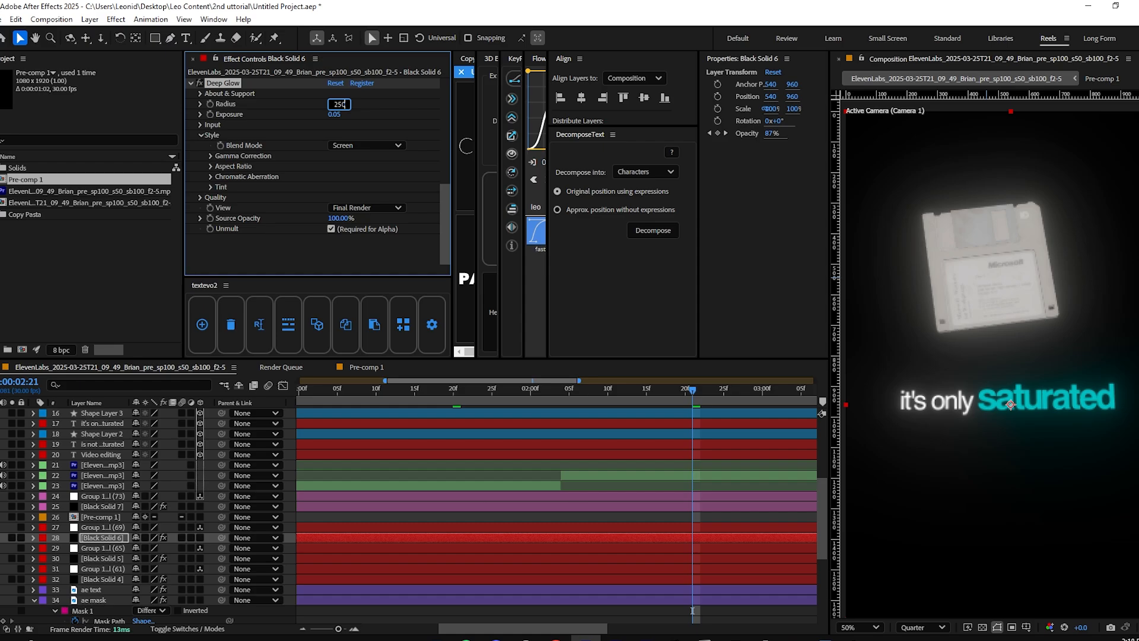
{"action": "key", "text": "Return"}
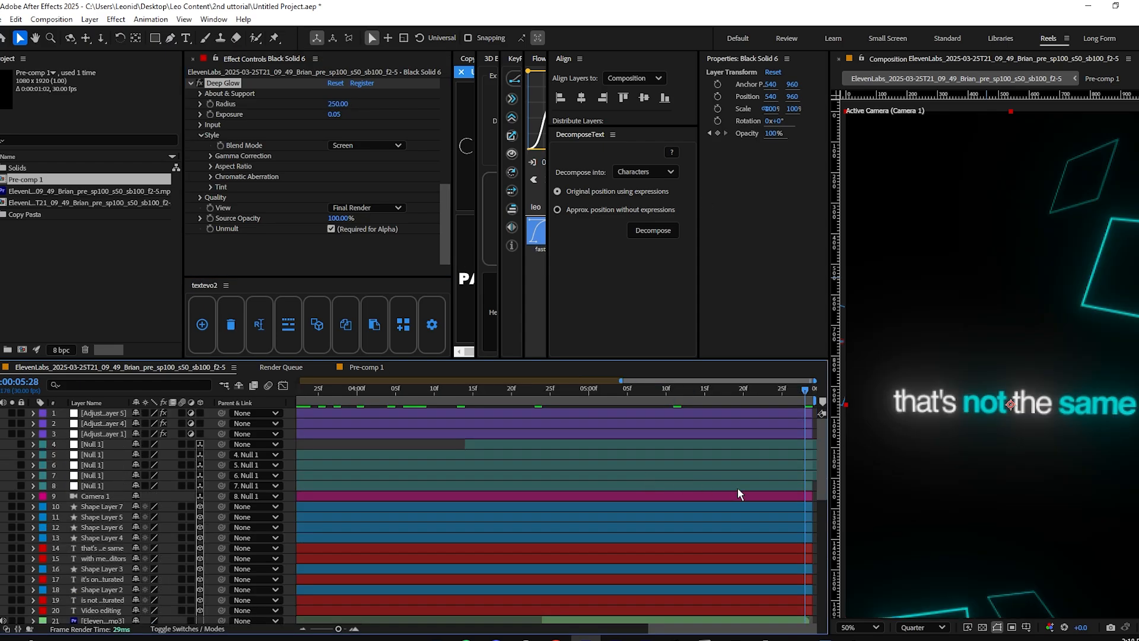
Set the opacity of the background rectangles at 0:00:05:28 to 35% on Shape Layer 7, 55% on Shape Layer 5 and 18% on Shape Layer 6.
{"action": "scroll", "coordinate": [964, 568], "scroll_direction": "down", "scroll_amount": 4}
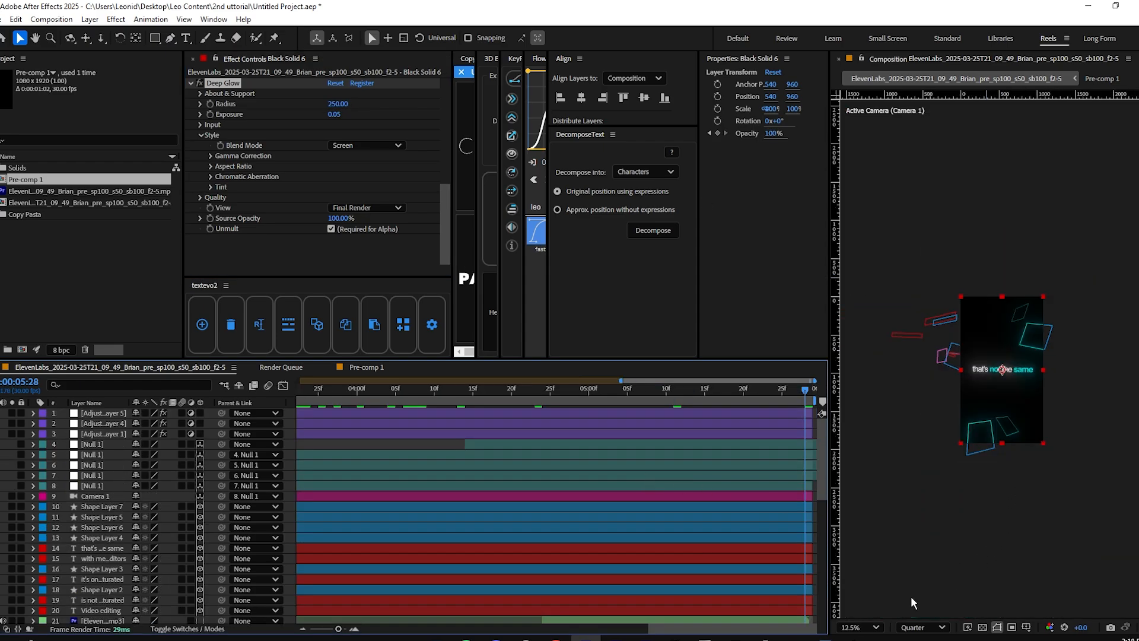
{"action": "left_click", "coordinate": [860, 627]}
{"action": "left_click", "coordinate": [871, 383]}
{"action": "left_click", "coordinate": [447, 517]}
{"action": "left_click", "coordinate": [778, 527], "text": "shift"}
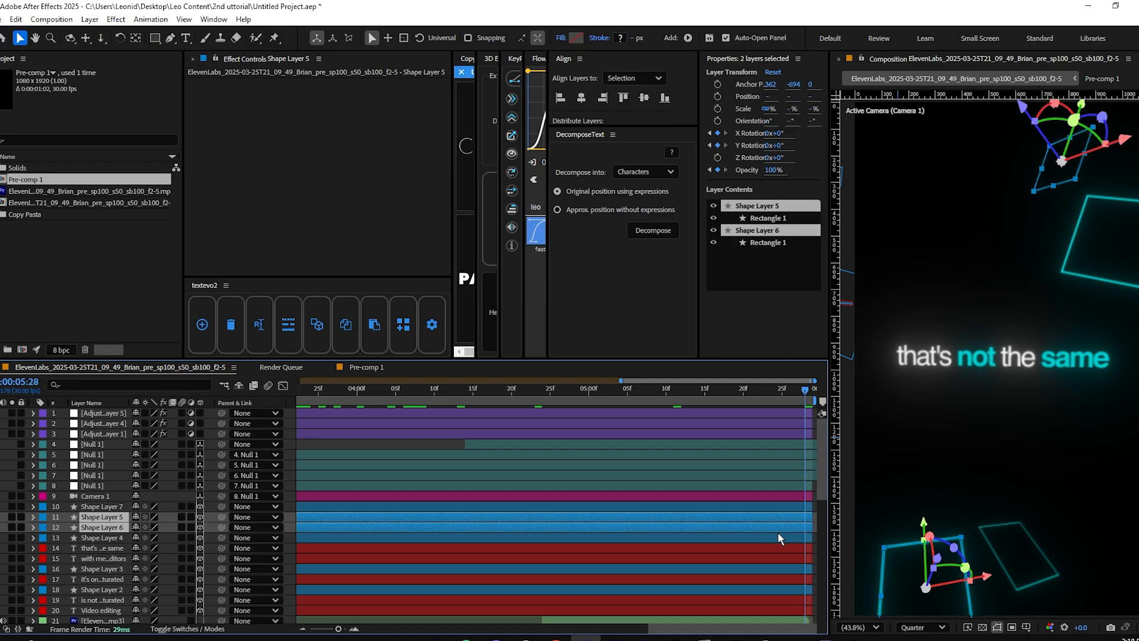
{"action": "left_click", "coordinate": [778, 536], "text": "shift"}
{"action": "key", "text": "ctrl+shift+a"}
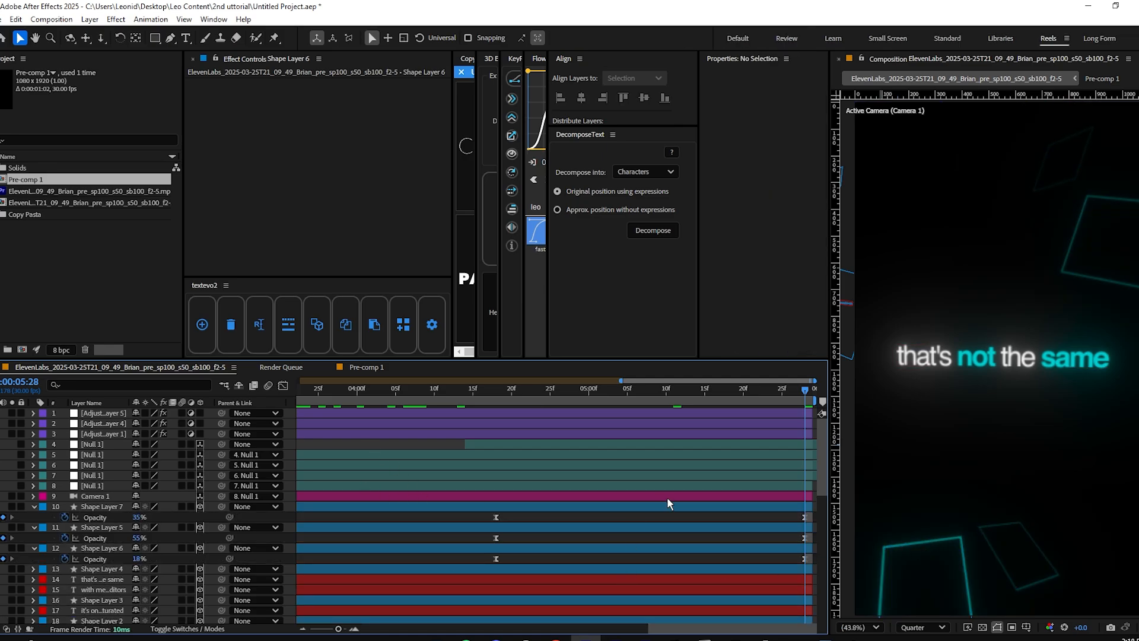
Apply the camera blur effect to the background rectangles on Shape Layer 7 and Shape Layer 6.
{"action": "left_click", "coordinate": [672, 504]}
{"action": "key", "text": "ctrl+space"}
{"action": "type", "text": "camera"}
{"action": "key", "text": "Down"}
{"action": "key", "text": "Return"}
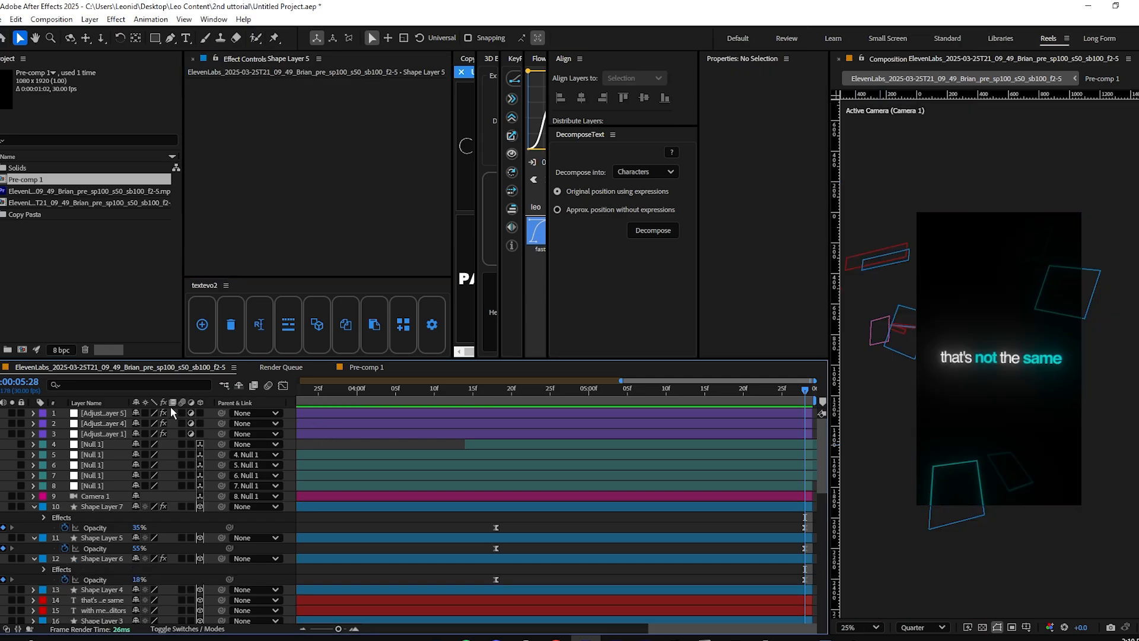
Enable motion blur for all layers in the composition.
{"action": "key", "text": "ctrl+a"}
{"action": "left_click", "coordinate": [183, 414]}
{"action": "left_click", "coordinate": [332, 443]}
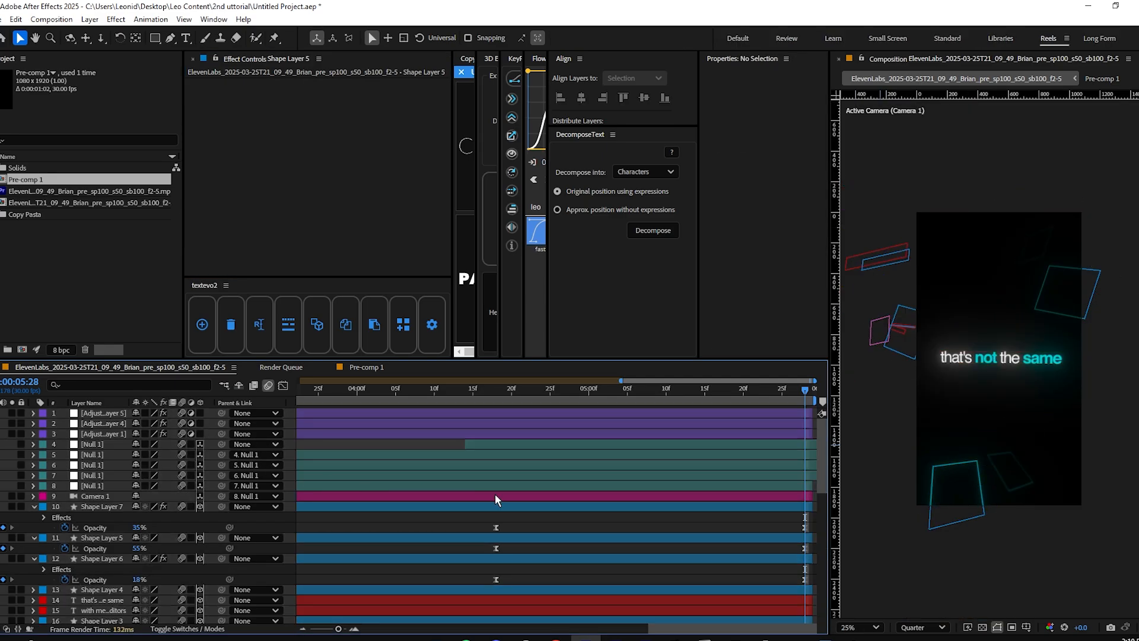
Collapse the open layer properties and pre-compose all layers into Pre-comp 2, moving all attributes into it.
{"action": "key", "text": "u"}
{"action": "key", "text": "ctrl+a"}
{"action": "key", "text": "ctrl+shift+c"}
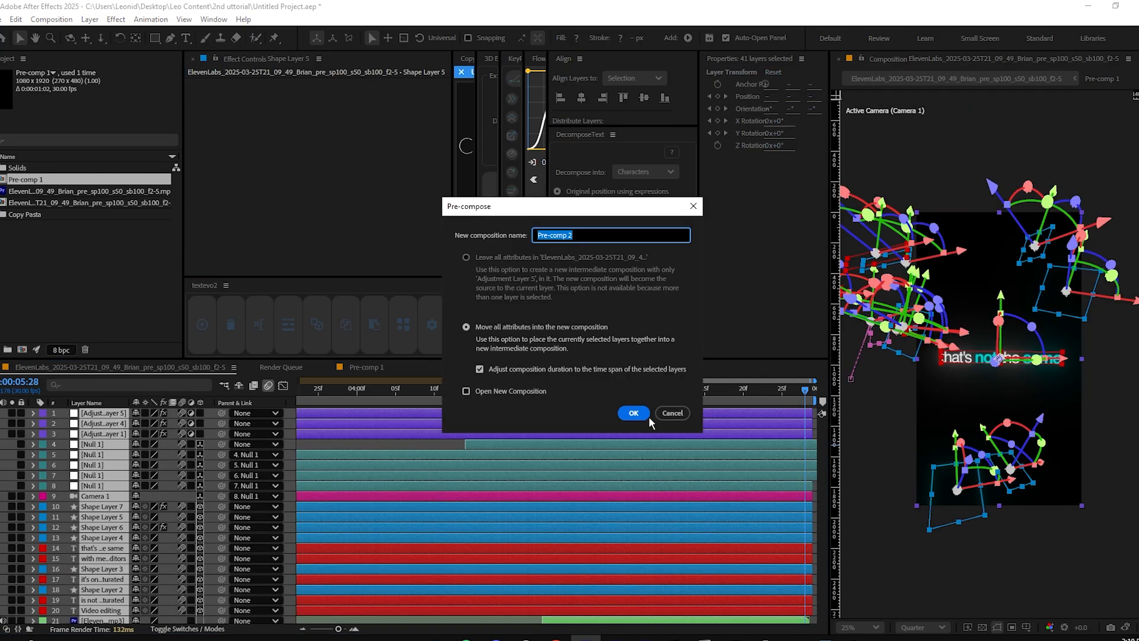
{"action": "left_click", "coordinate": [638, 417]}
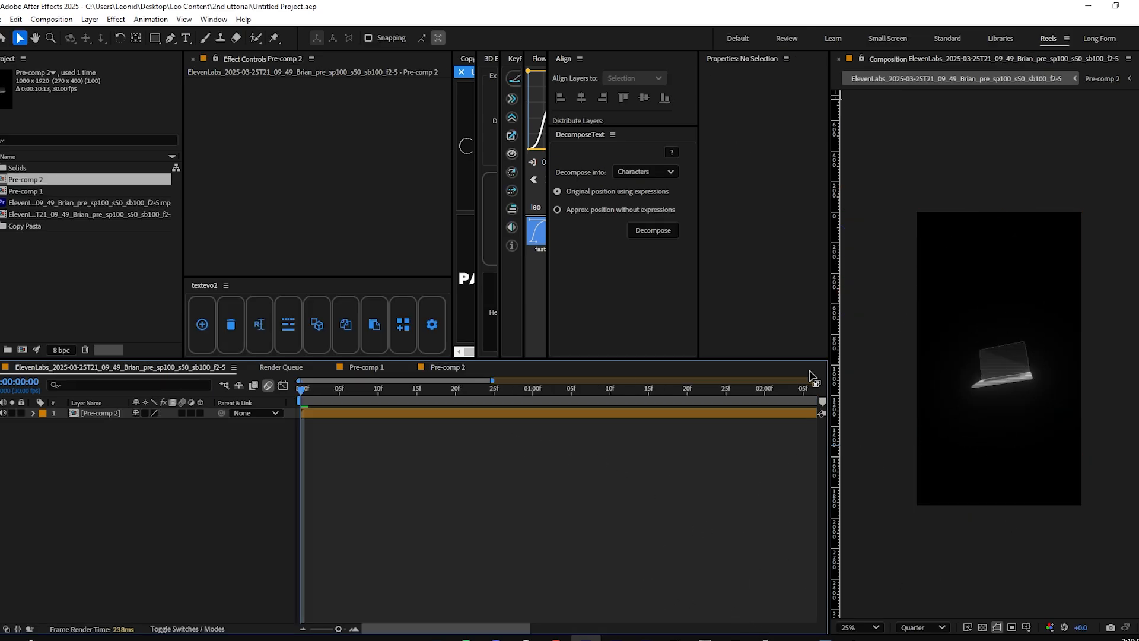
Add INTRO-HD (10).mov, the optical lens flares clip and Top Light.mp4 from the BG Overlays folder to the timeline.
{"action": "double_click", "coordinate": [704, 214]}
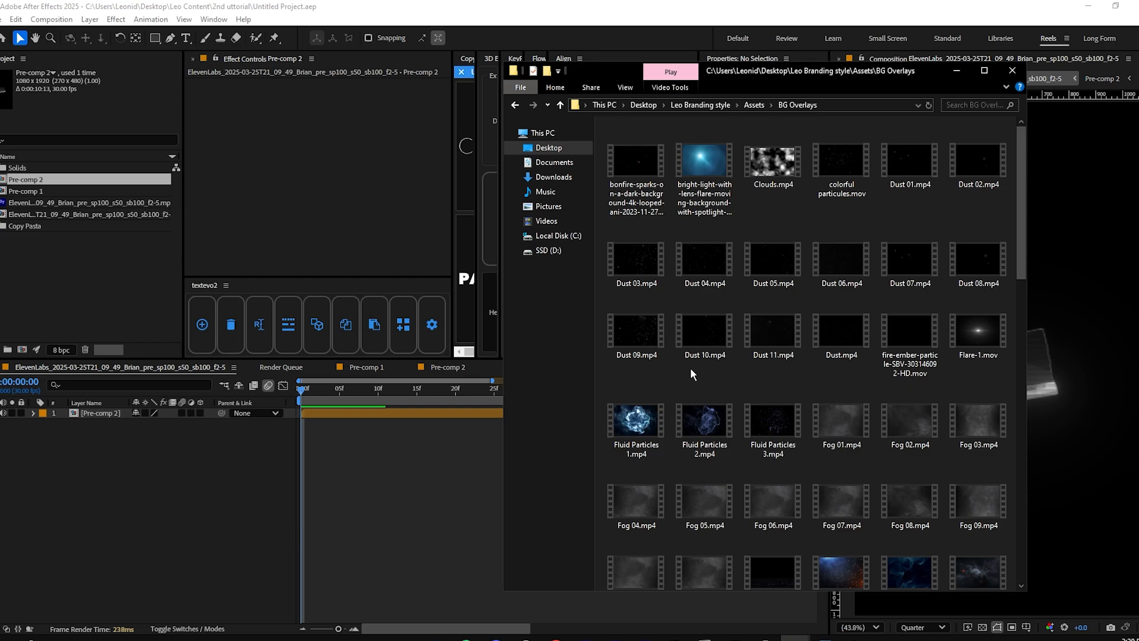
{"action": "scroll", "coordinate": [949, 534], "scroll_direction": "down", "scroll_amount": 5}
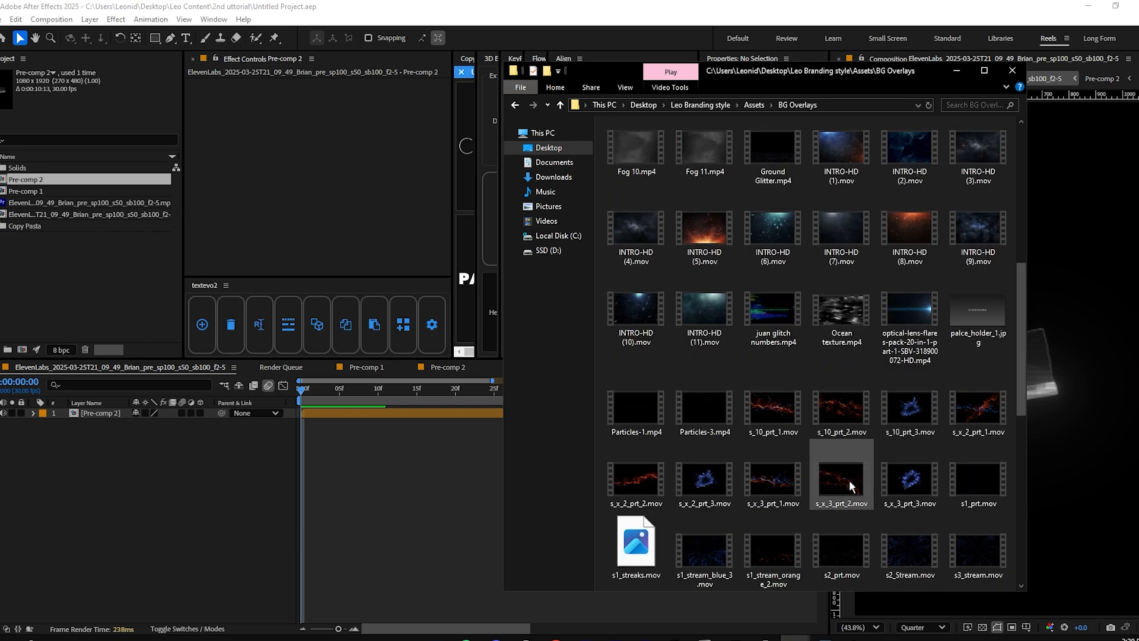
{"action": "left_click_drag", "start_coordinate": [648, 318], "coordinate": [408, 477]}
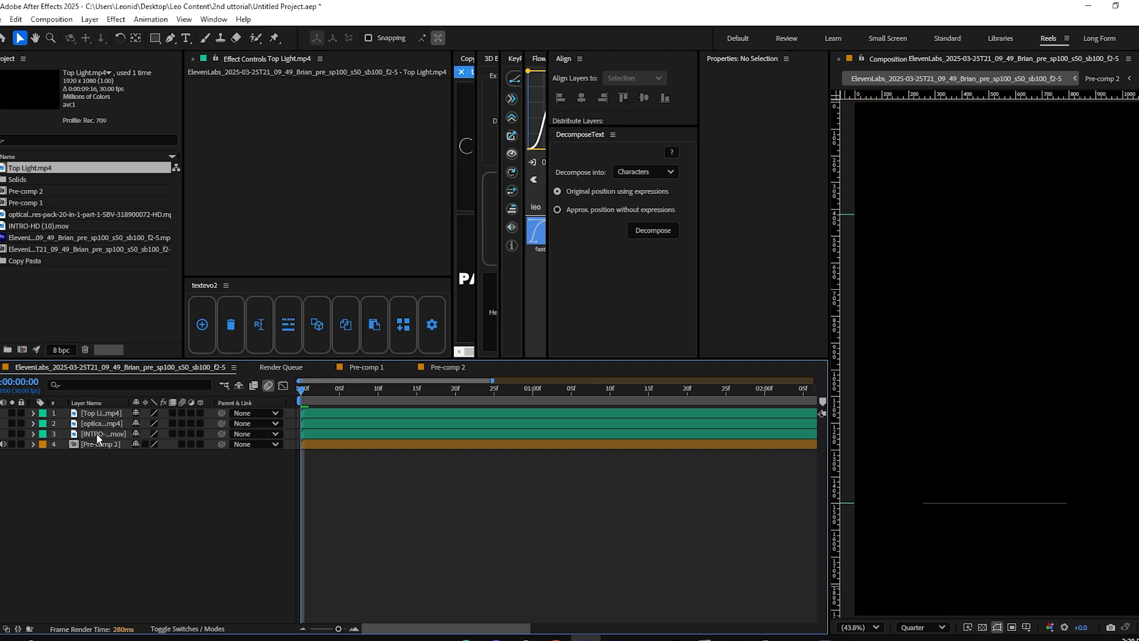
Place INTRO-HD (10).mov below Pre-comp 2 and hide the Top Light and optical lens flares layers.
{"action": "left_click_drag", "start_coordinate": [97, 434], "coordinate": [97, 449]}
{"action": "left_click", "coordinate": [98, 423]}
{"action": "left_click", "coordinate": [95, 414], "text": "shift"}
{"action": "left_click", "coordinate": [1, 422]}
{"action": "left_click", "coordinate": [414, 455]}
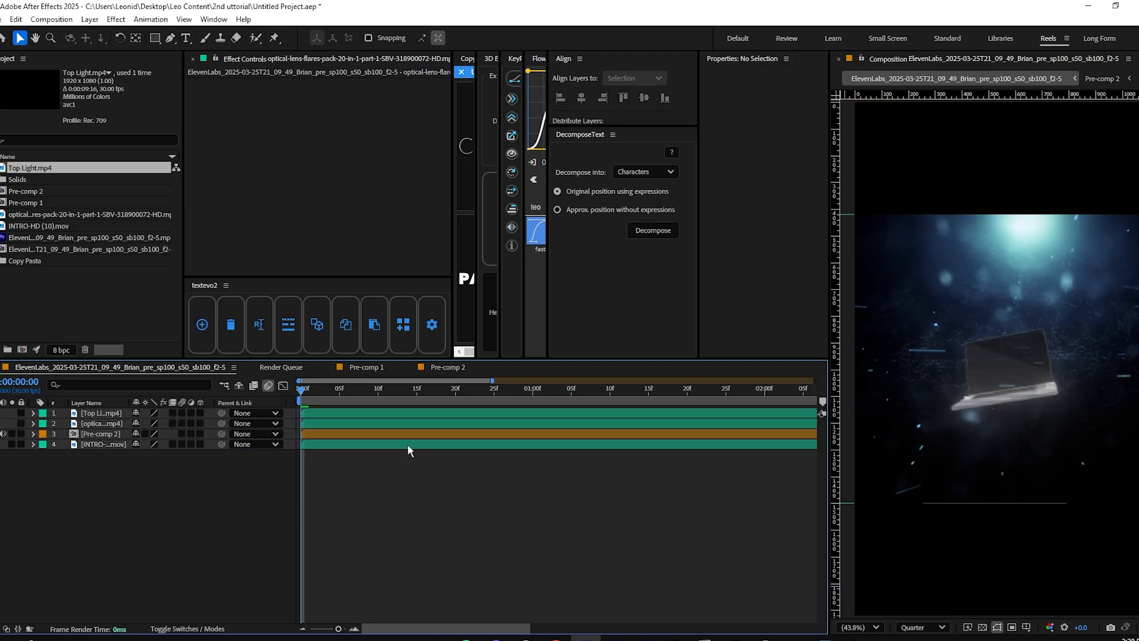
Scale the INTRO-HD (10).mov background to fit the composition's height.
{"action": "left_click", "coordinate": [407, 445]}
{"action": "key", "text": "ctrl+alt+shift+h"}
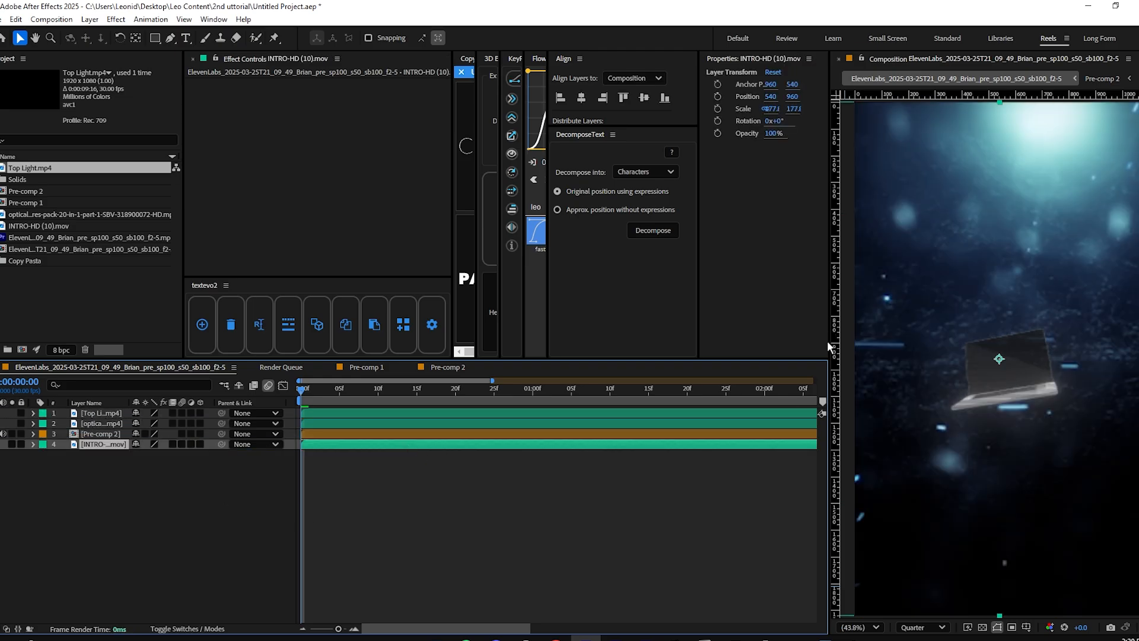
Set the opacity of the INTRO-HD (10).mov background layer to 20%.
{"action": "type", "text": "t20"}
{"action": "key", "text": "Return"}
{"action": "left_click", "coordinate": [254, 499]}
Place the optical lens flares layer below Pre-comp 2 and set its opacity to 25%.
{"action": "left_click", "coordinate": [93, 414]}
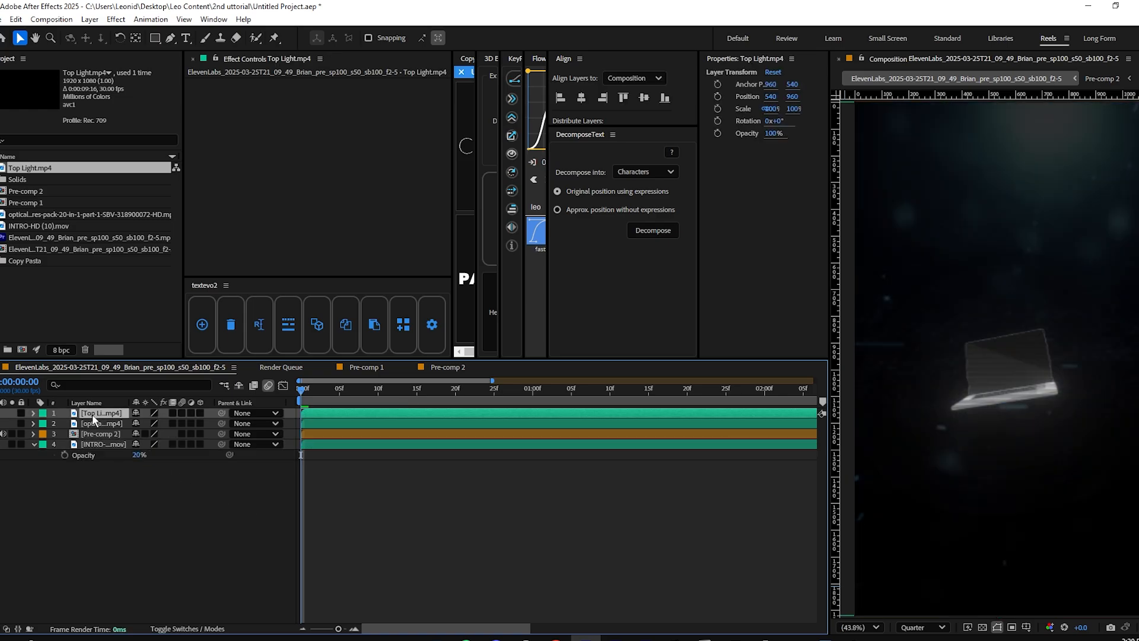
{"action": "left_click_drag", "start_coordinate": [93, 420], "coordinate": [91, 440]}
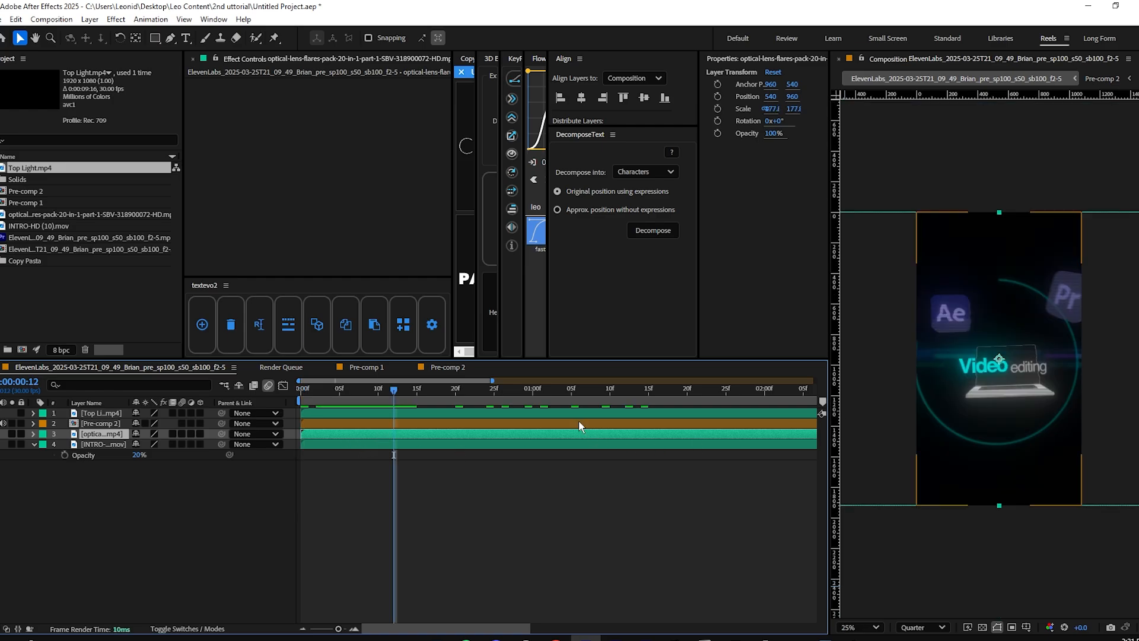
{"action": "left_click_drag", "start_coordinate": [468, 391], "coordinate": [509, 391]}
{"action": "key", "text": "t"}
{"action": "left_click", "coordinate": [142, 444]}
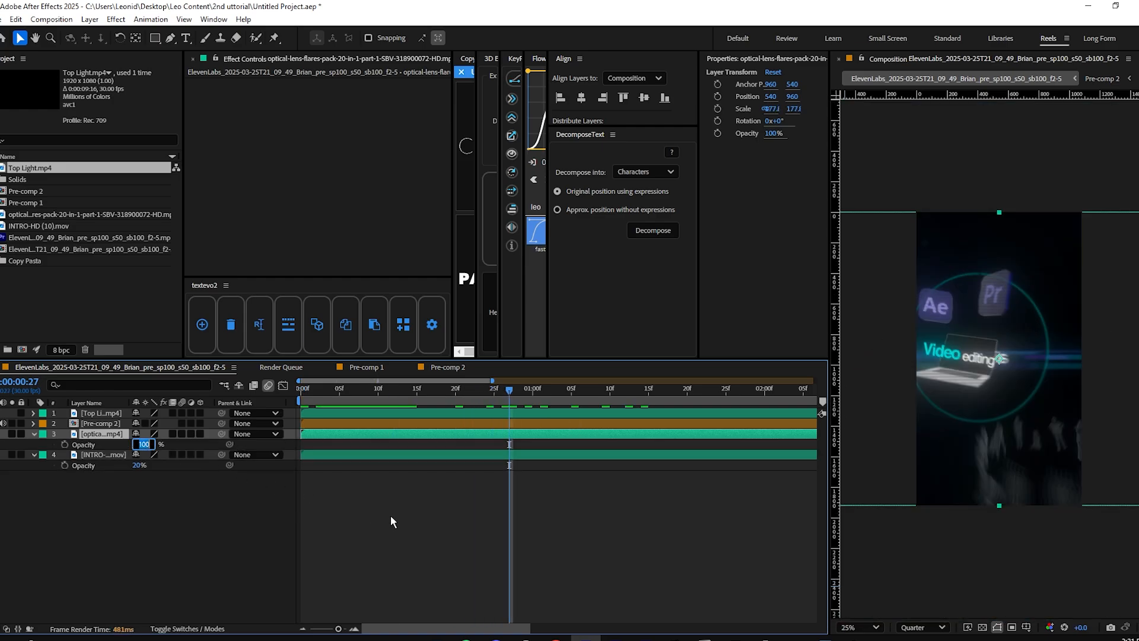
{"action": "type", "text": "25"}
{"action": "key", "text": "Return"}
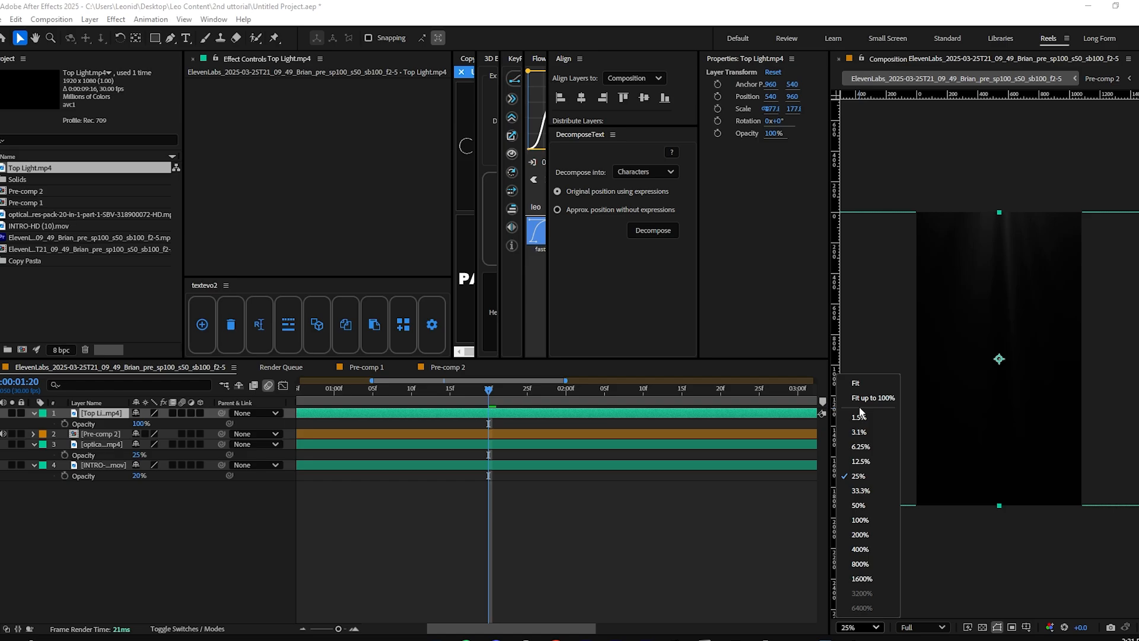
Set the Top Light layer's blending mode to Screen and its opacity to 30%.
{"action": "left_click", "coordinate": [869, 386]}
{"action": "left_click_drag", "start_coordinate": [506, 394], "coordinate": [522, 396]}
{"action": "left_click", "coordinate": [157, 629]}
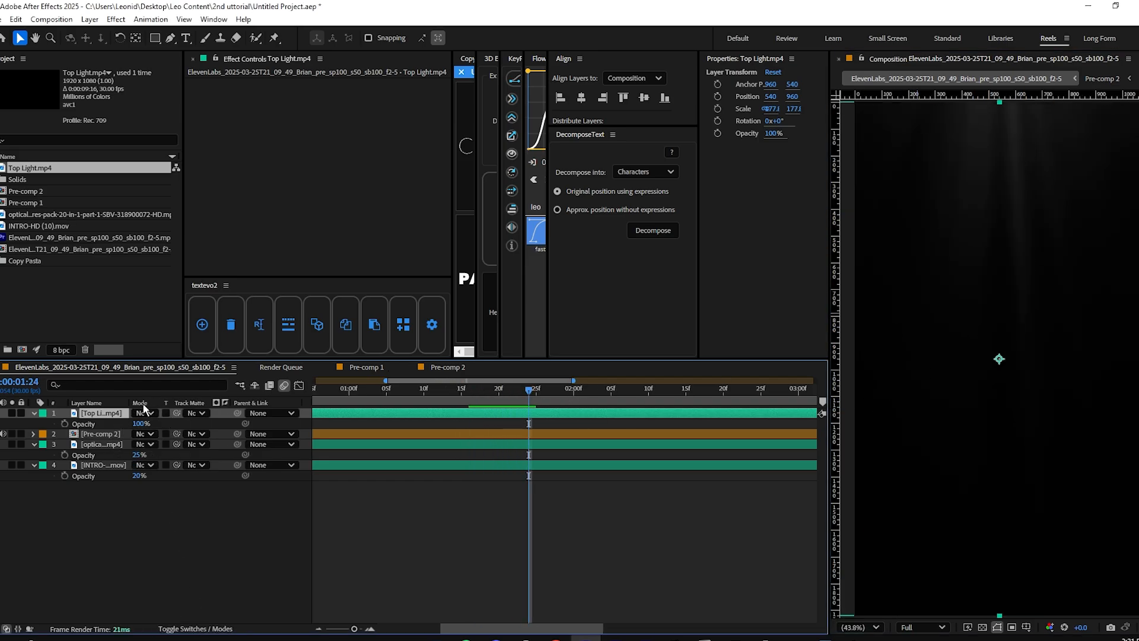
{"action": "left_click", "coordinate": [145, 412]}
{"action": "left_click", "coordinate": [204, 255]}
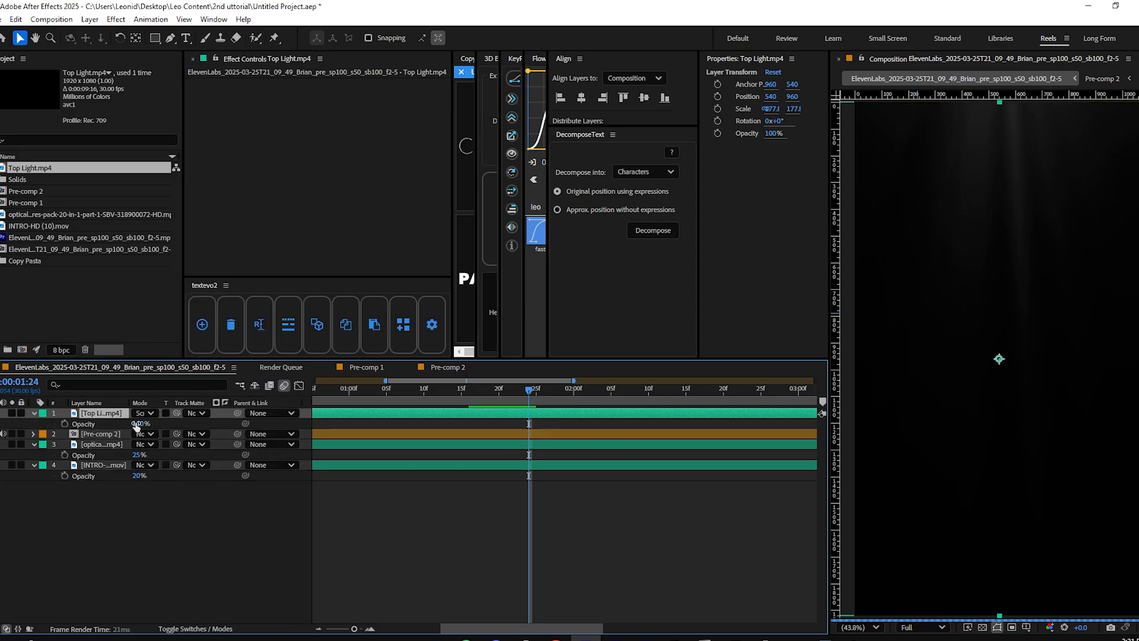
{"action": "left_click", "coordinate": [141, 423]}
{"action": "type", "text": "30"}
{"action": "key", "text": "Return"}
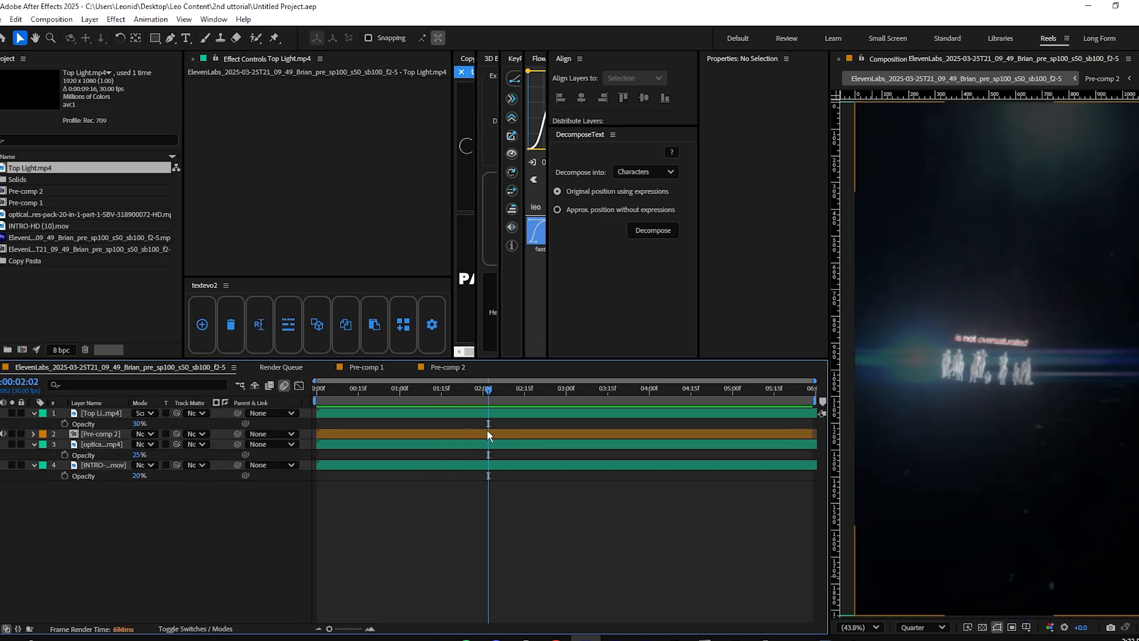
Add an adjustment layer with the Posterize Time effect and set its frame rate to 15.
{"action": "key", "text": "Home"}
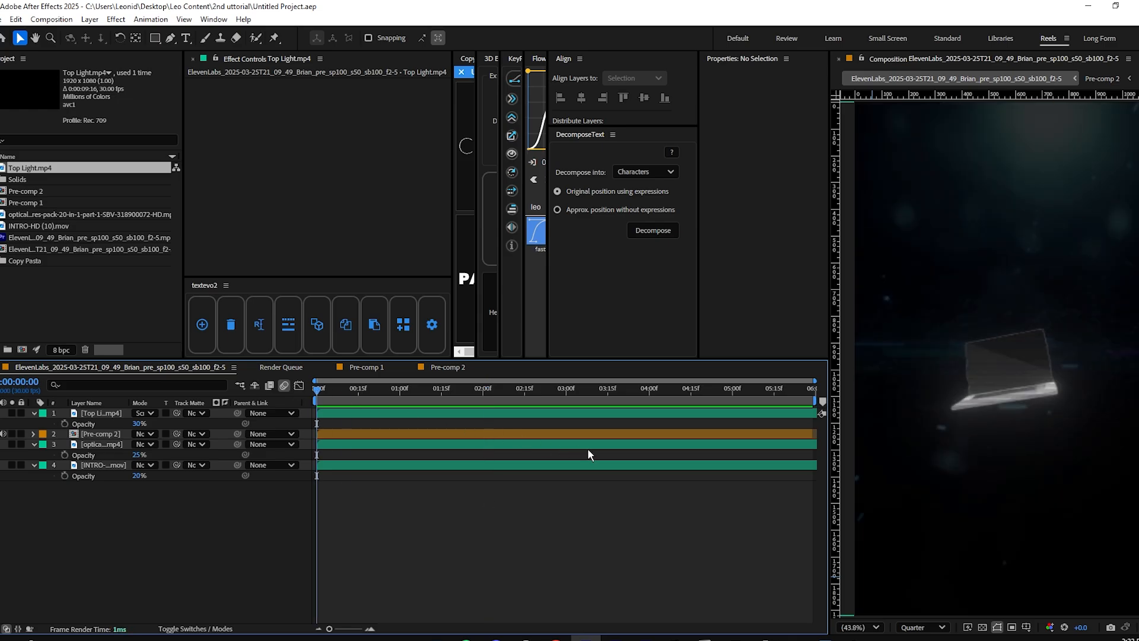
{"action": "key", "text": "ctrl+alt+y"}
{"action": "key", "text": "ctrl+space"}
{"action": "type", "text": "pos"}
{"action": "key", "text": "Down"}
{"action": "key", "text": "Return"}
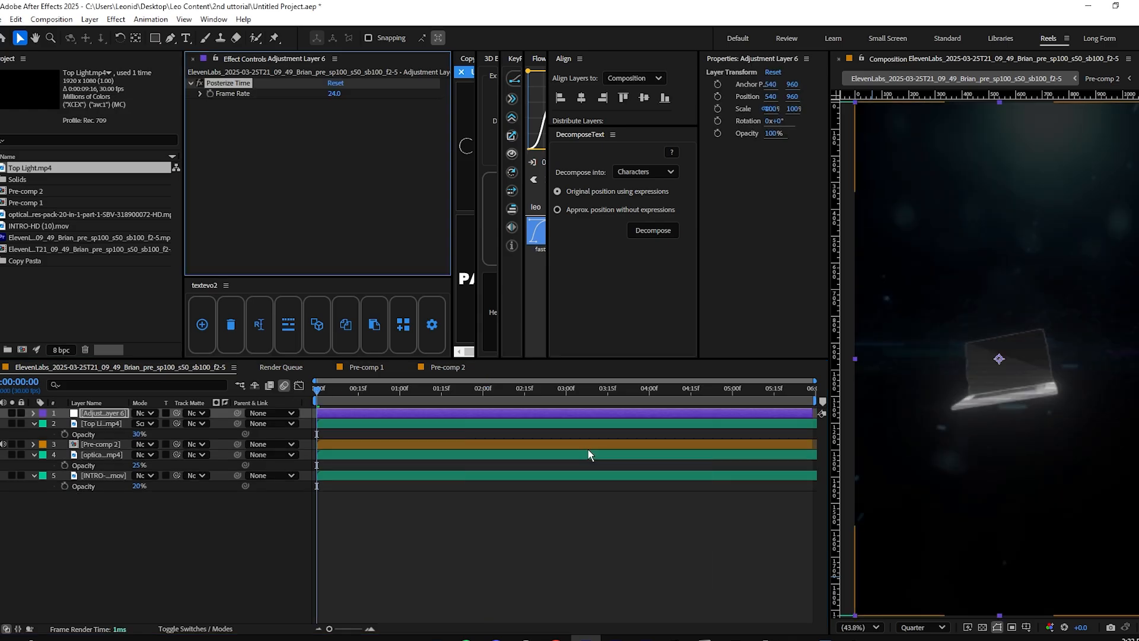
{"action": "left_click", "coordinate": [334, 93]}
{"action": "type", "text": "15"}
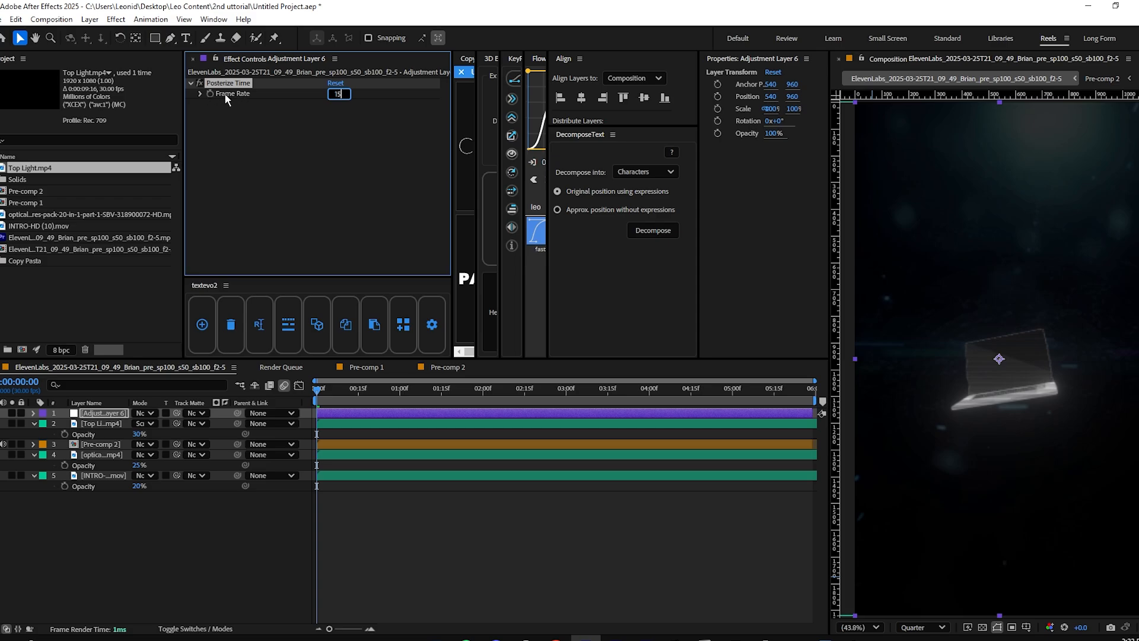
{"action": "left_click", "coordinate": [346, 139]}
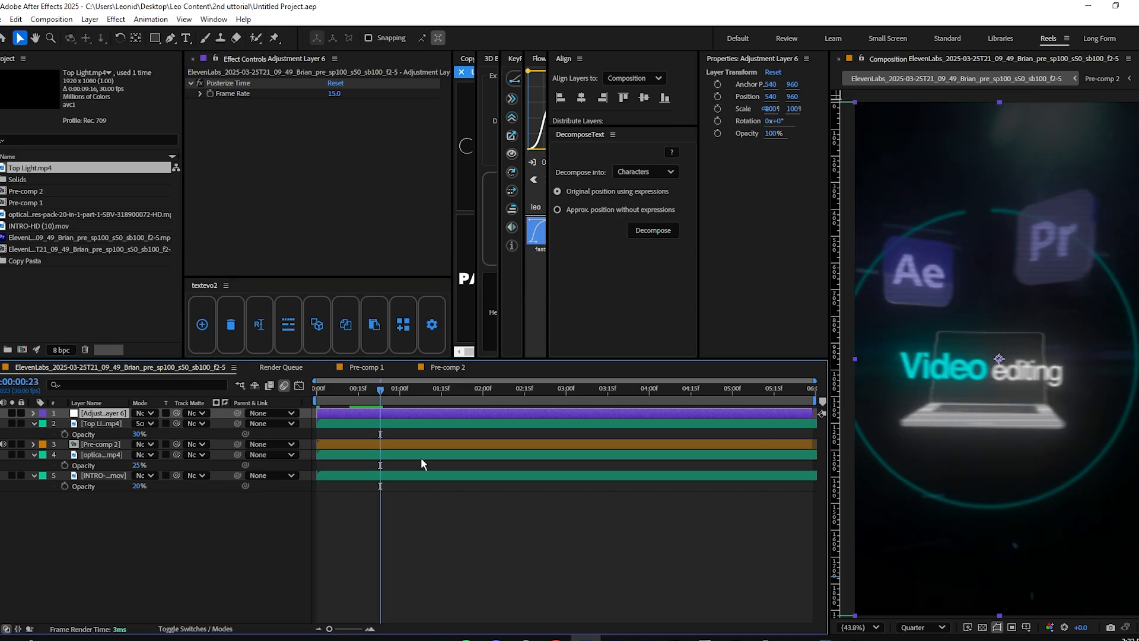
Add another adjustment layer with Quick Chromatic Aberration 3, set its position to 1.00, and switch the preview to Full resolution.
{"action": "key", "text": "ctrl+alt+y"}
{"action": "key", "text": "ctrl+space"}
{"action": "type", "text": "q"}
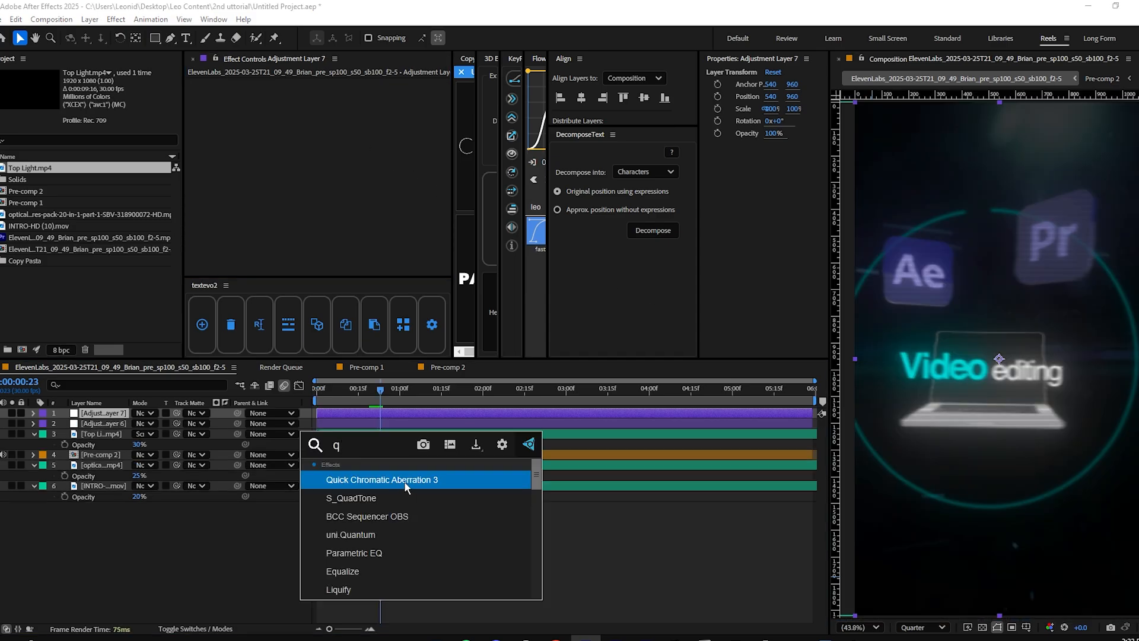
{"action": "left_click", "coordinate": [404, 481]}
{"action": "left_click", "coordinate": [339, 135]}
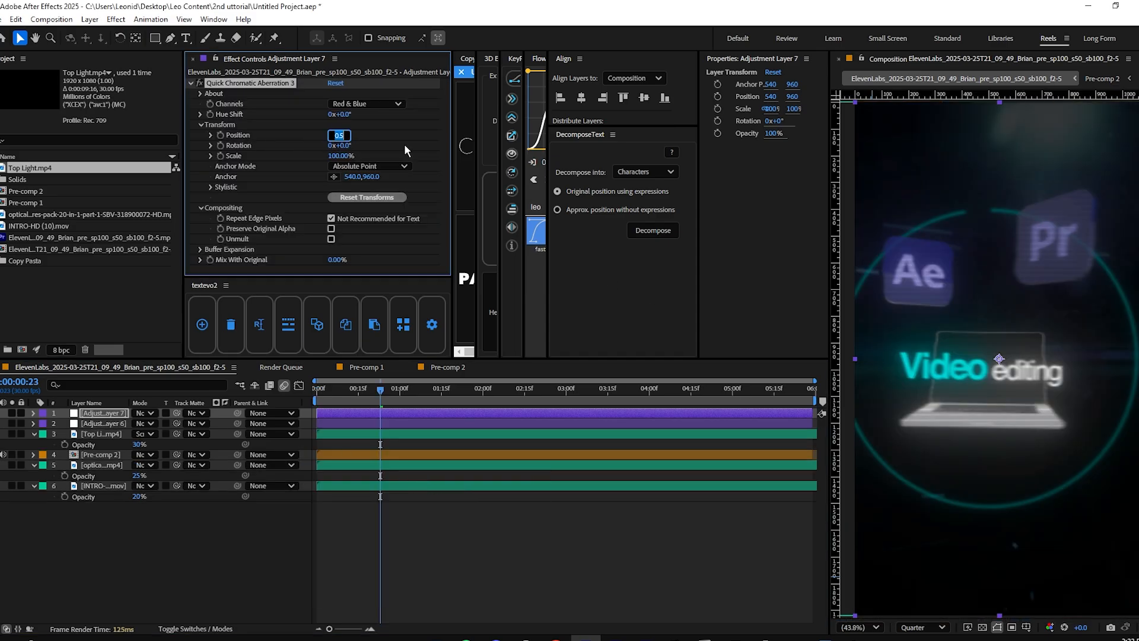
{"action": "type", "text": "10"}
{"action": "key", "text": "Return"}
{"action": "left_click", "coordinate": [922, 627]}
{"action": "left_click", "coordinate": [916, 537]}
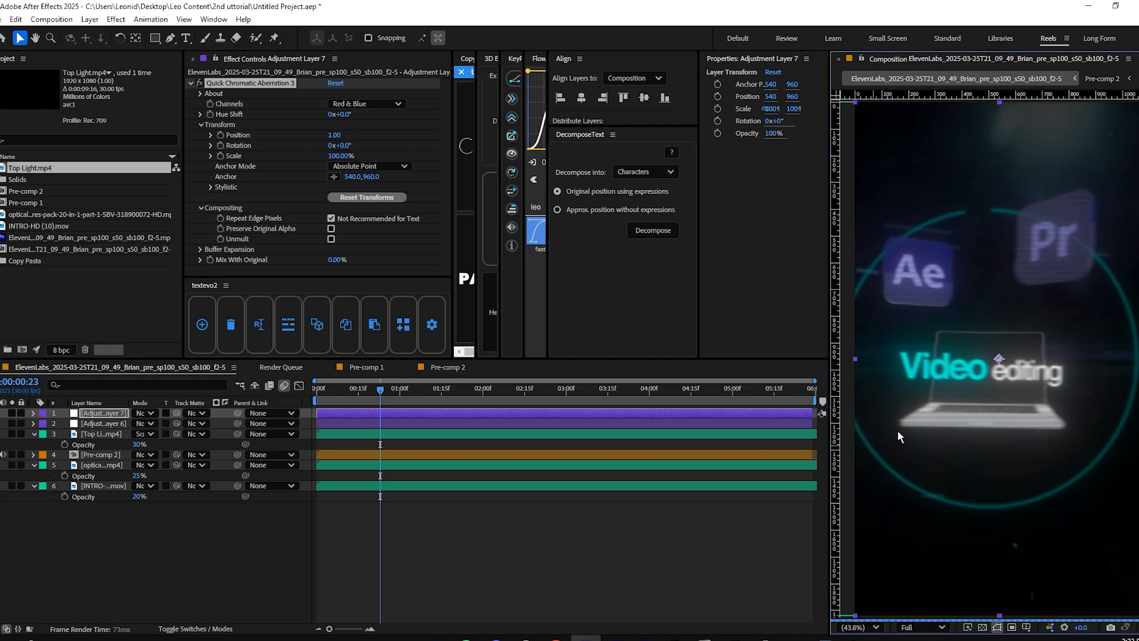
{"action": "scroll", "coordinate": [942, 407], "scroll_direction": "up", "scroll_amount": 2}
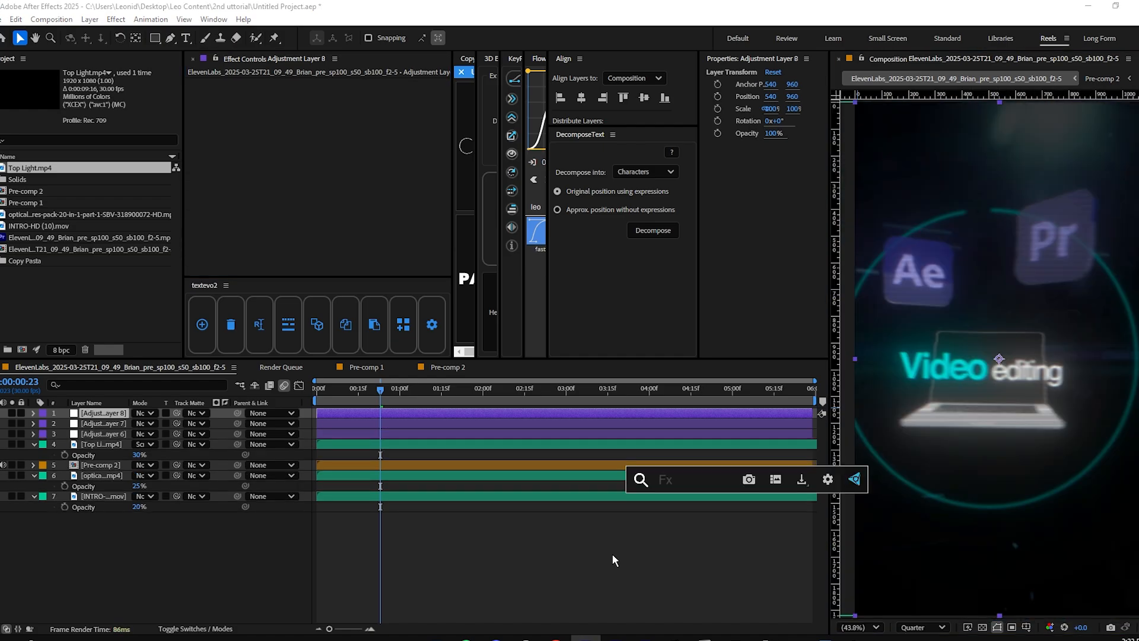
Apply the Magic Bullet Looks effect to a new adjustment layer above all the others.
{"action": "left_click", "coordinate": [492, 413]}
{"action": "key", "text": "ctrl+space"}
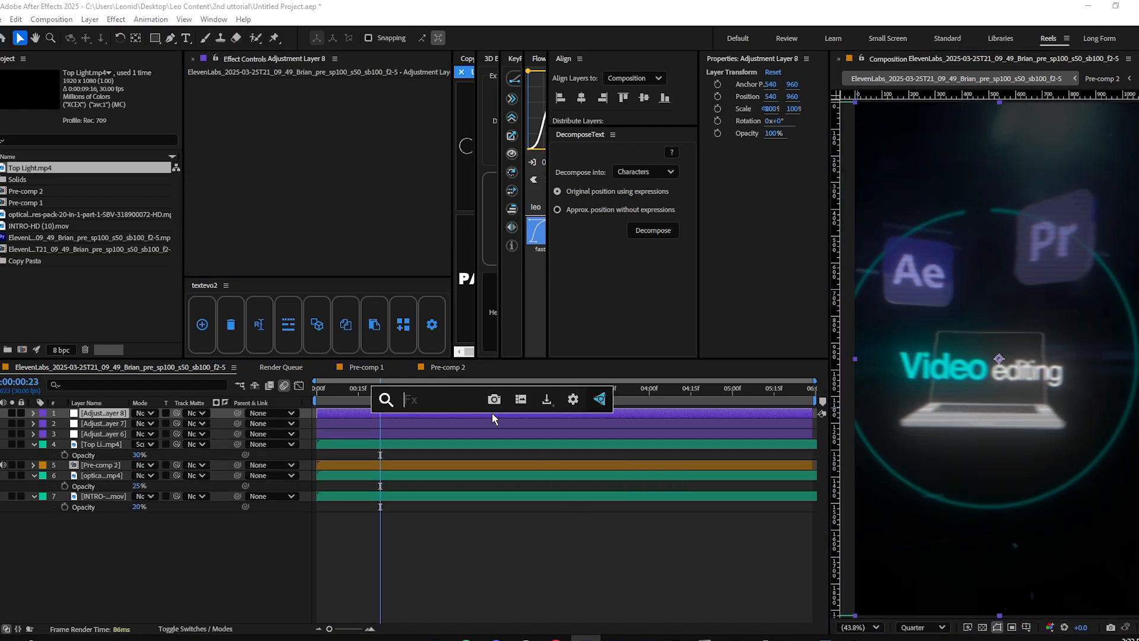
{"action": "type", "text": "lo"}
{"action": "key", "text": "Return"}
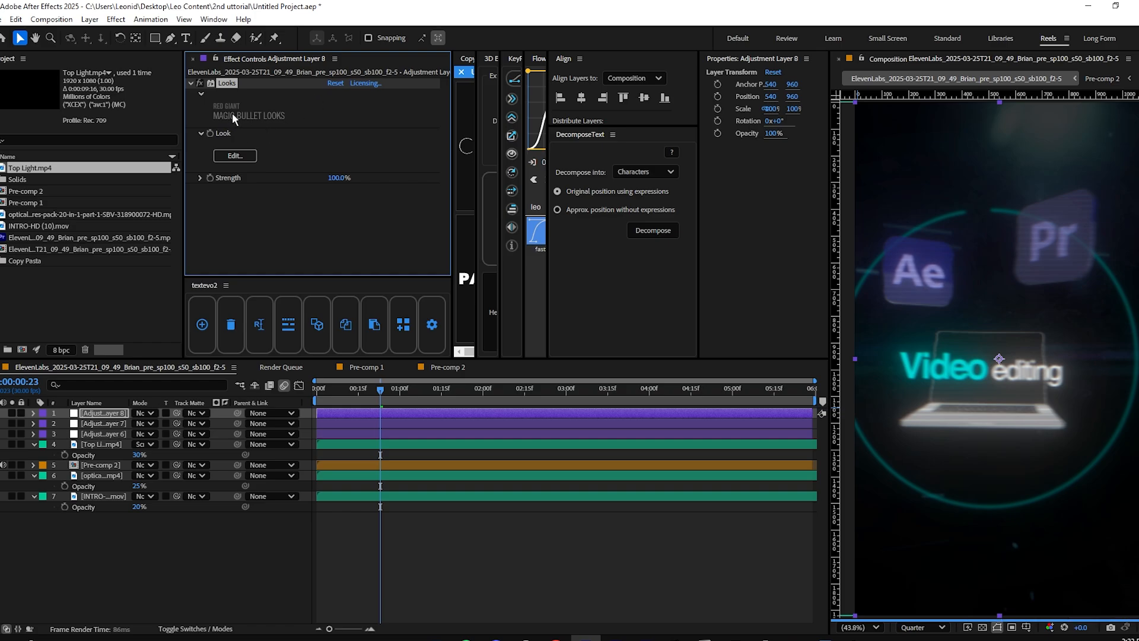
Open the look for editing, add an S Curve tool and reduce its strength.
{"action": "left_click", "coordinate": [243, 155]}
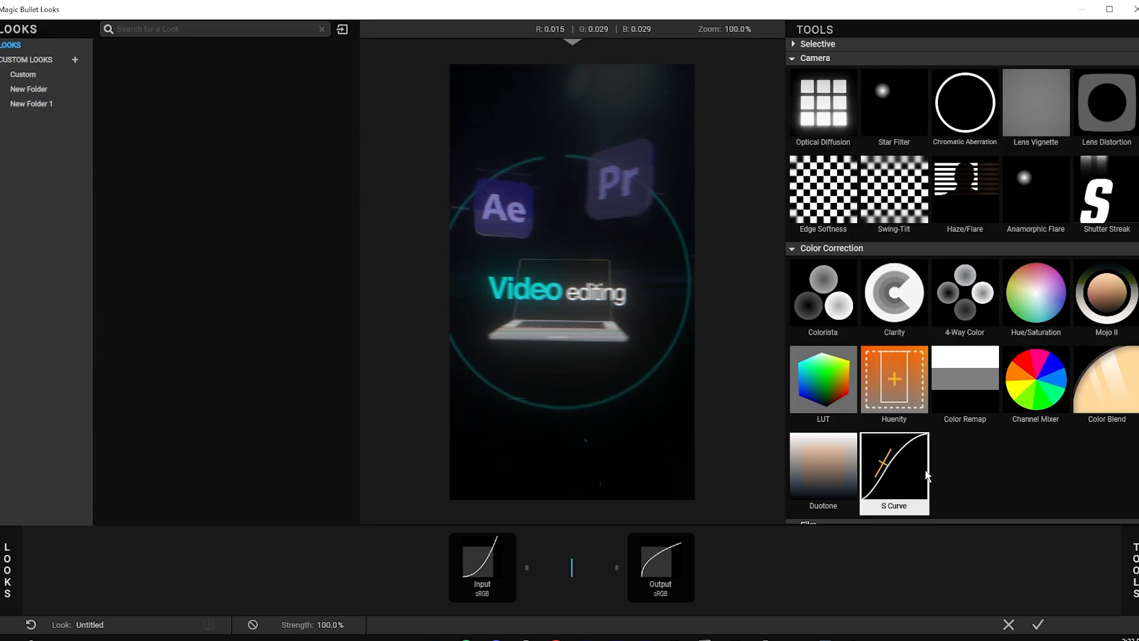
{"action": "double_click", "coordinate": [916, 476]}
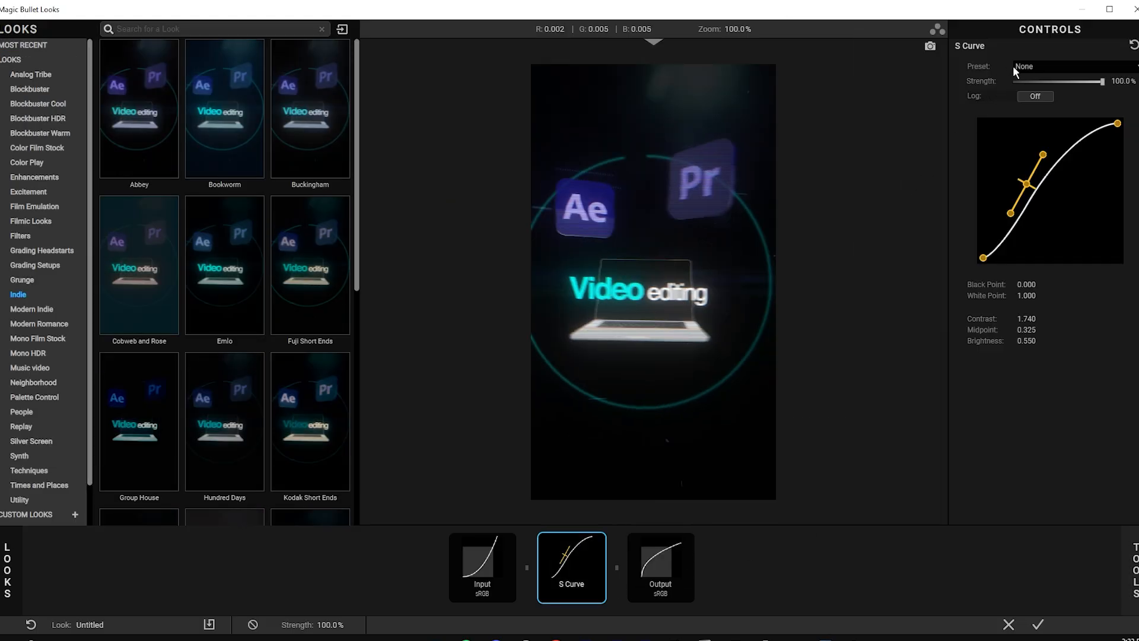
{"action": "left_click_drag", "start_coordinate": [1033, 86], "coordinate": [1038, 88]}
Add a Haze/Flare tool to the look, tint it light blue and lower its strength to about 23%.
{"action": "left_click", "coordinate": [1136, 571]}
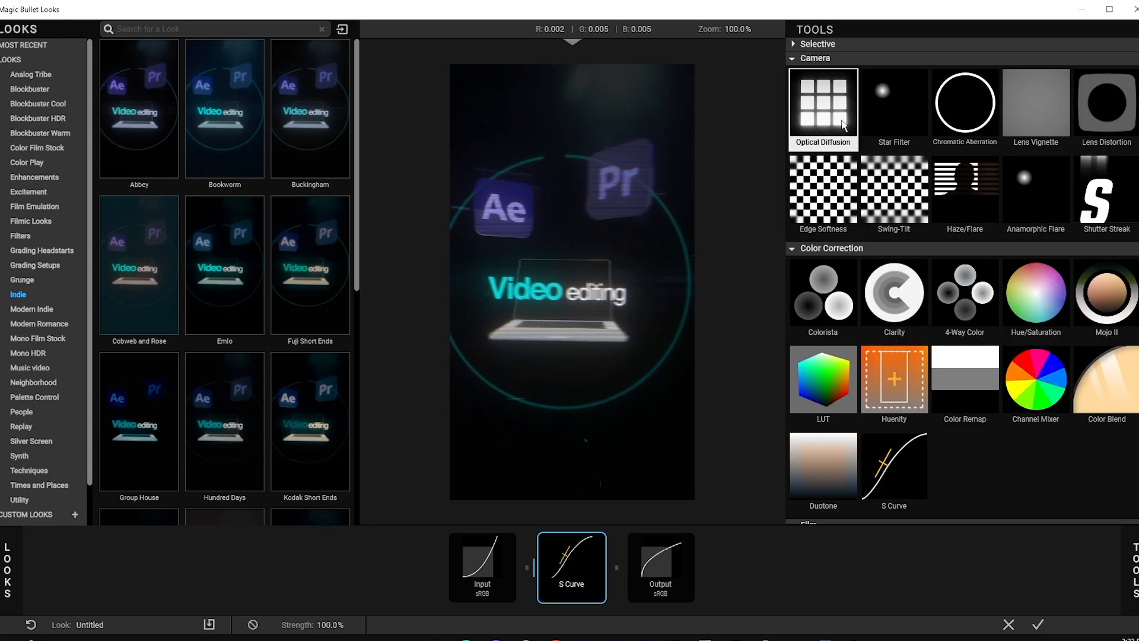
{"action": "left_click_drag", "start_coordinate": [965, 196], "coordinate": [621, 362]}
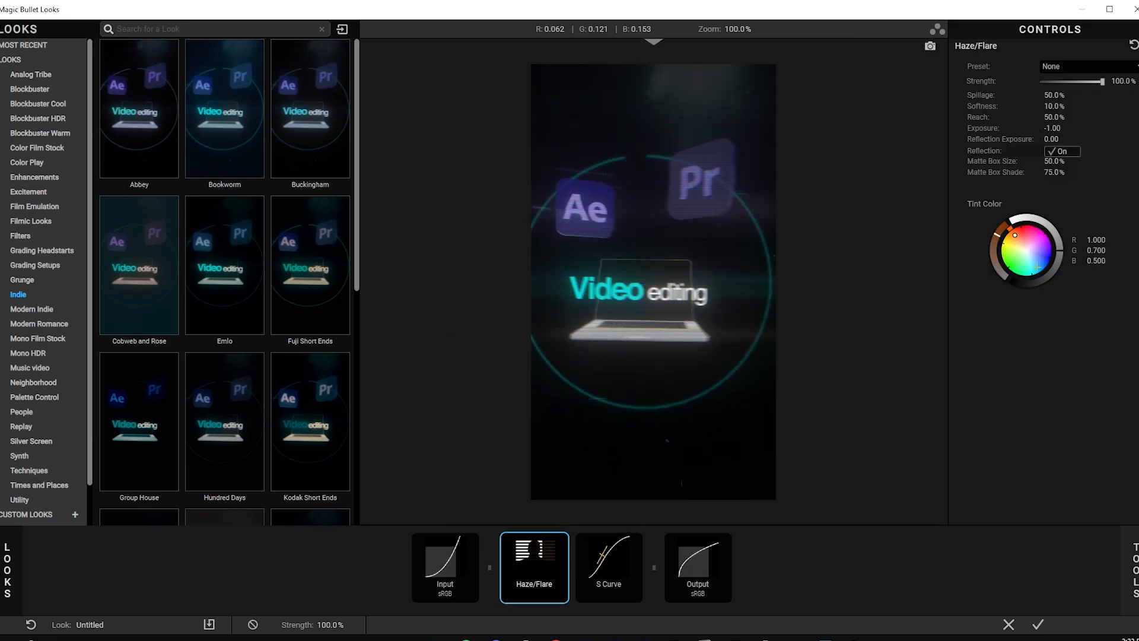
{"action": "left_click_drag", "start_coordinate": [1032, 259], "coordinate": [1031, 263]}
{"action": "left_click", "coordinate": [1058, 82]}
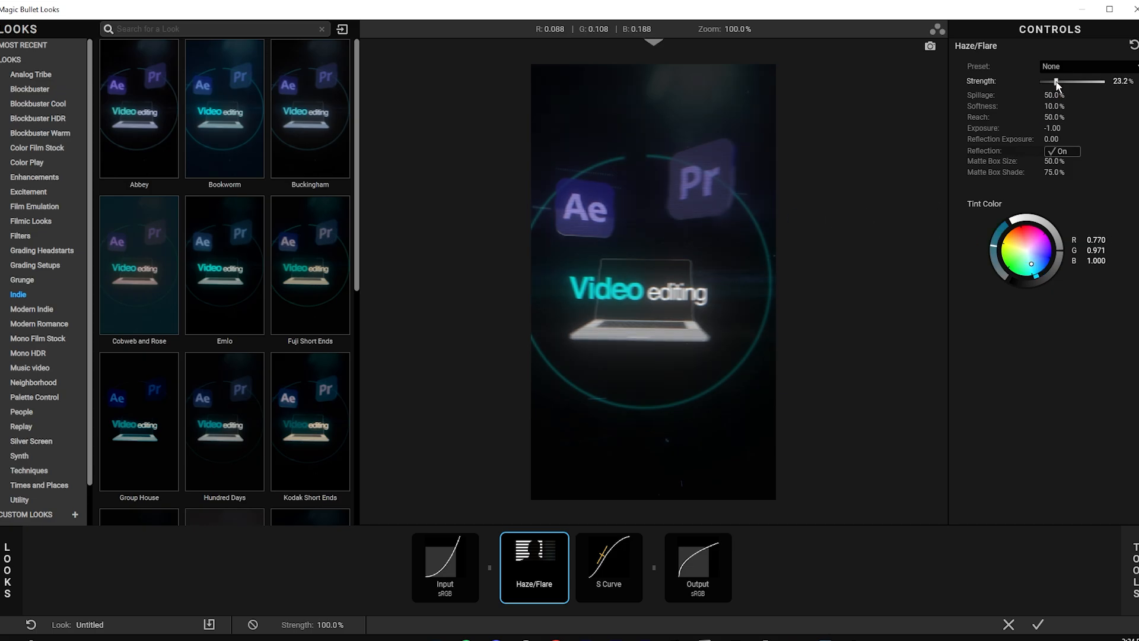
Add a Shutter Streak tool to the look and reduce its strength.
{"action": "left_click", "coordinate": [1135, 569]}
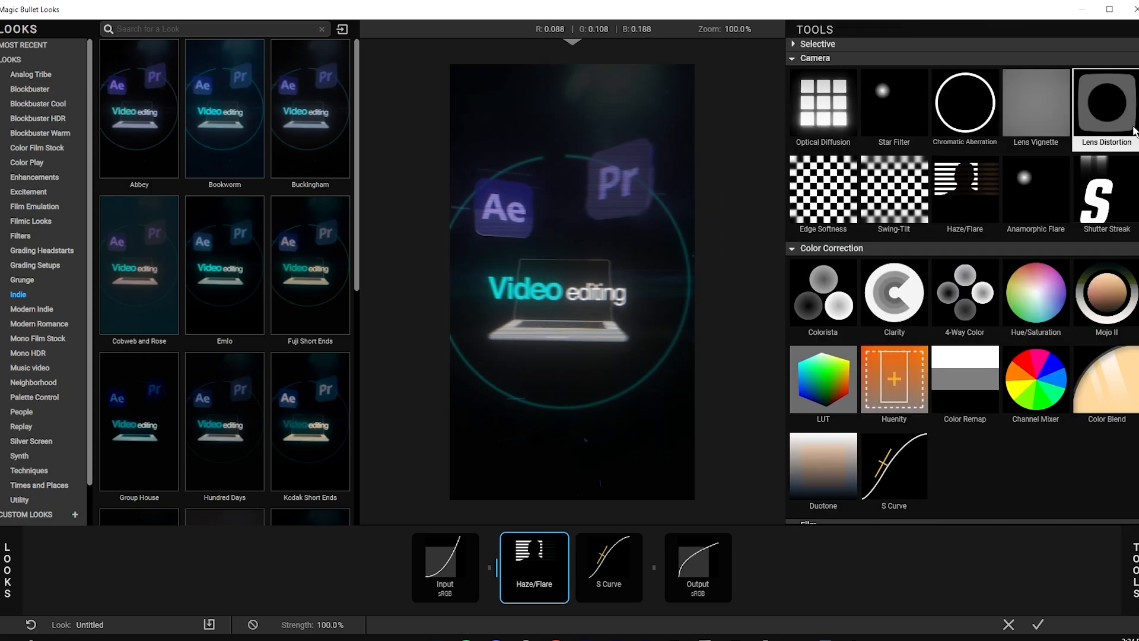
{"action": "double_click", "coordinate": [1104, 191]}
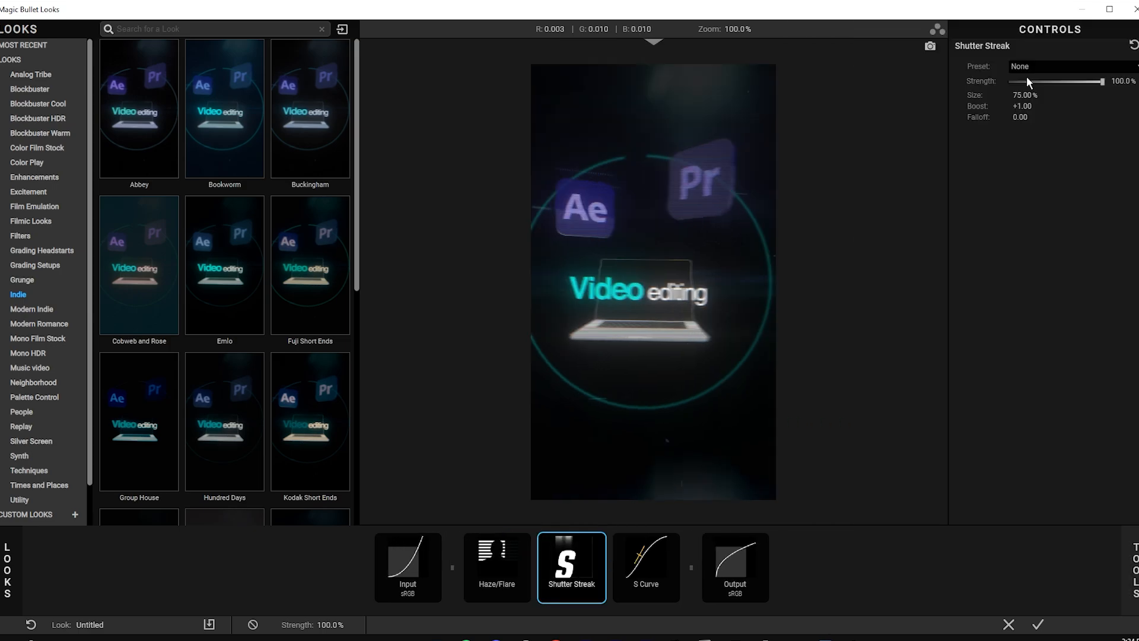
{"action": "left_click_drag", "start_coordinate": [1024, 80], "coordinate": [1020, 83]}
Add an Optical Diffusion tool at about 38.7% strength, shift its color slightly toward blue, and apply the finished look.
{"action": "left_click", "coordinate": [1135, 569]}
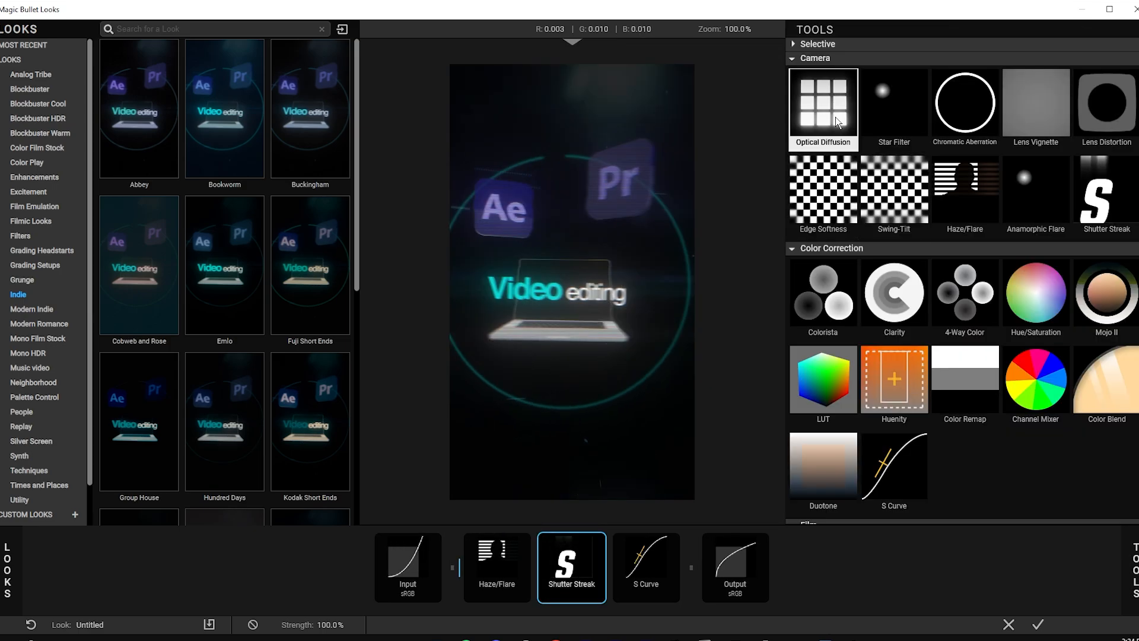
{"action": "mouse_move", "coordinate": [823, 101]}
{"action": "left_mouse_down"}
{"action": "mouse_move", "coordinate": [457, 567]}
{"action": "mouse_move", "coordinate": [506, 571]}
{"action": "left_mouse_up"}
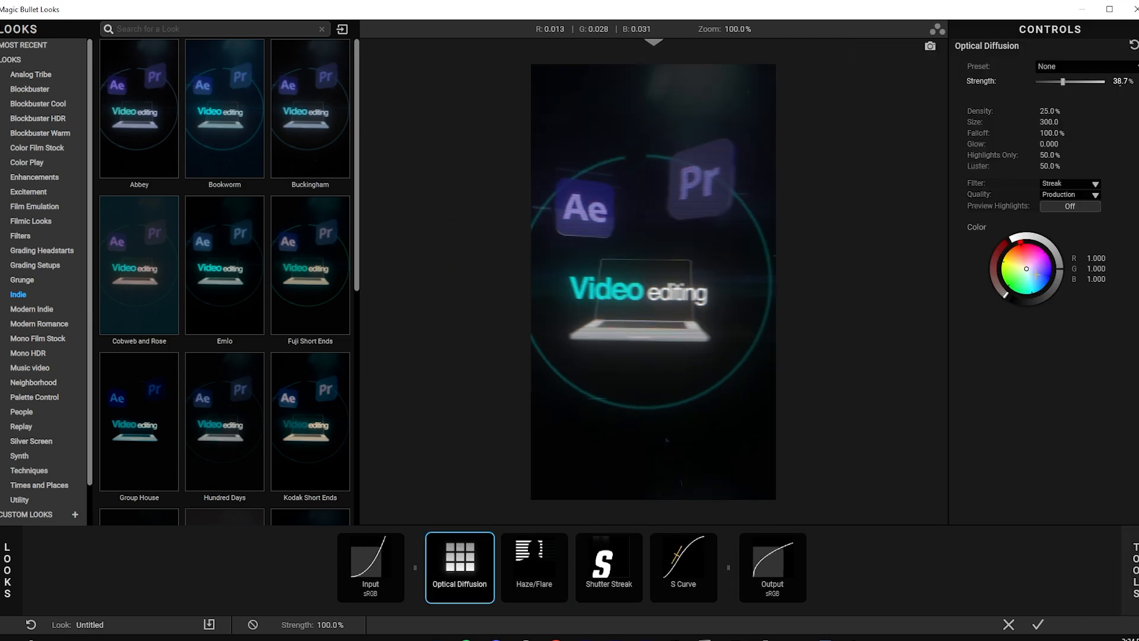
{"action": "left_click_drag", "start_coordinate": [1037, 273], "coordinate": [1037, 279]}
{"action": "left_click", "coordinate": [1037, 624]}
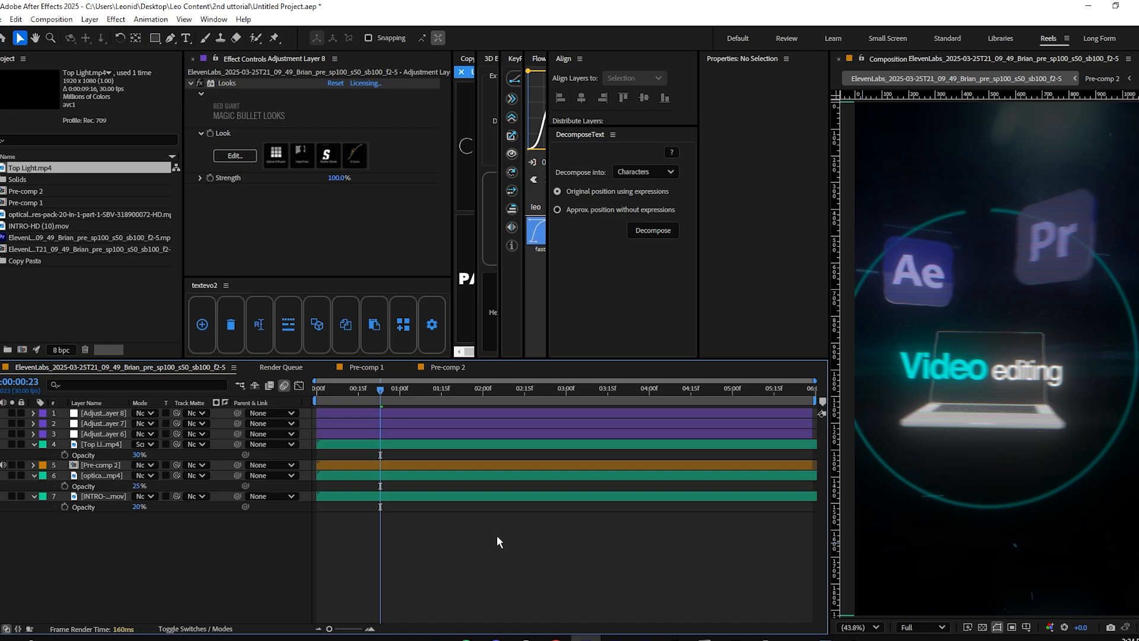
Create a black solid on top of the layers and apply the Venetian Blinds effect to it.
{"action": "key", "text": "ctrl+y"}
{"action": "key", "text": "Return"}
{"action": "key", "text": "ctrl+space"}
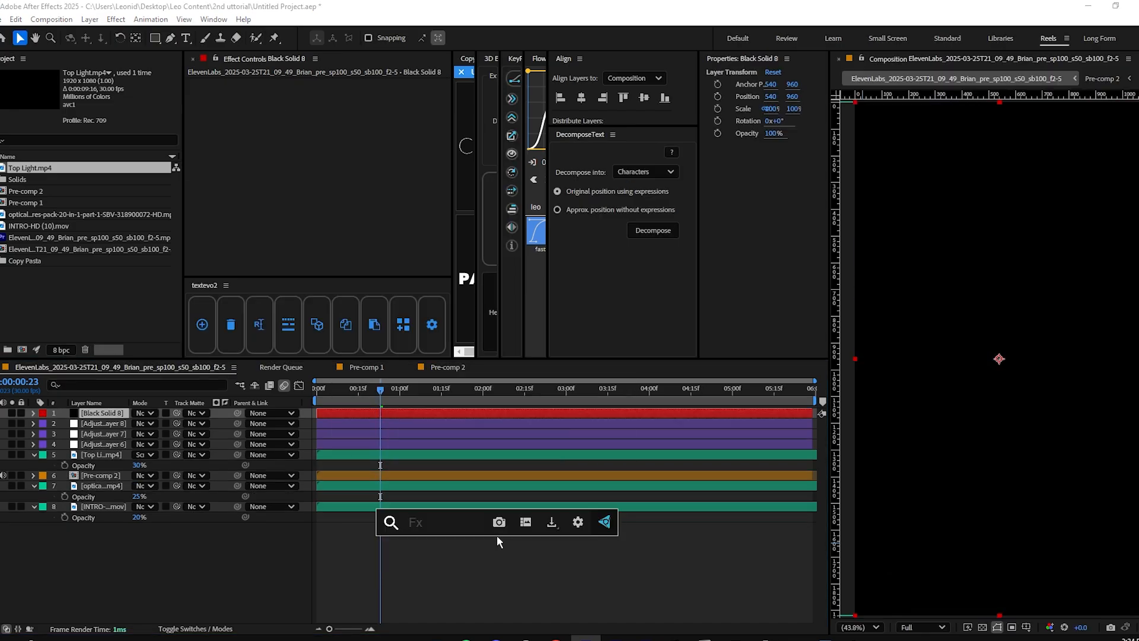
{"action": "type", "text": "venetian"}
{"action": "key", "text": "Return"}
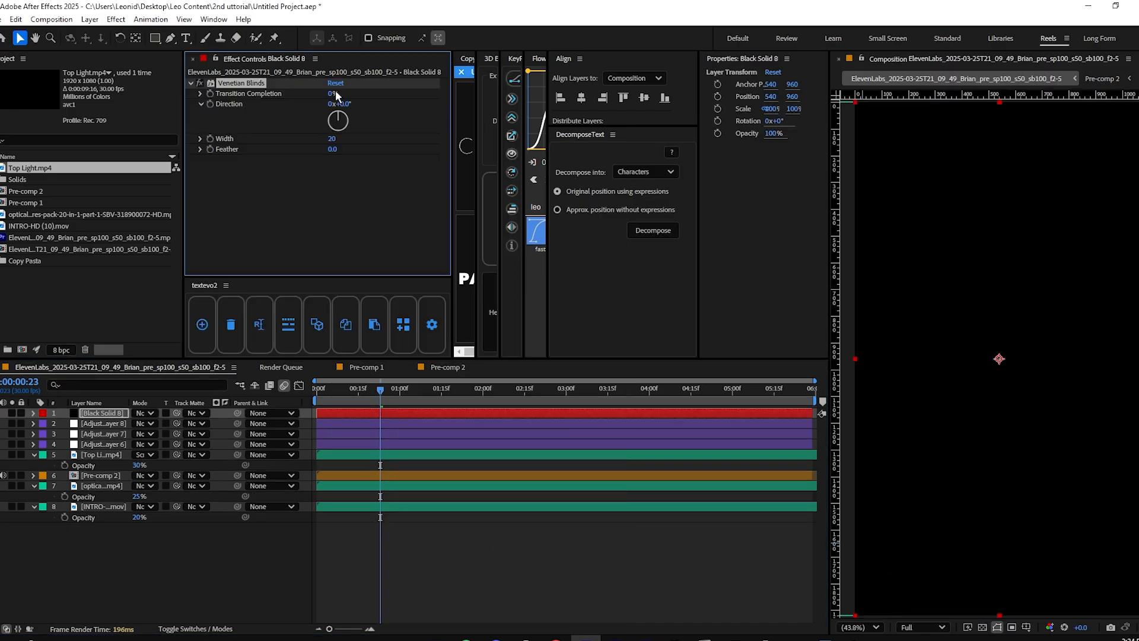
Set the Venetian Blinds transition completion to 15%, direction to 90° and width to 5.
{"action": "left_click", "coordinate": [336, 94]}
{"action": "type", "text": "15"}
{"action": "key", "text": "Return"}
{"action": "left_click", "coordinate": [340, 104]}
{"action": "type", "text": "90"}
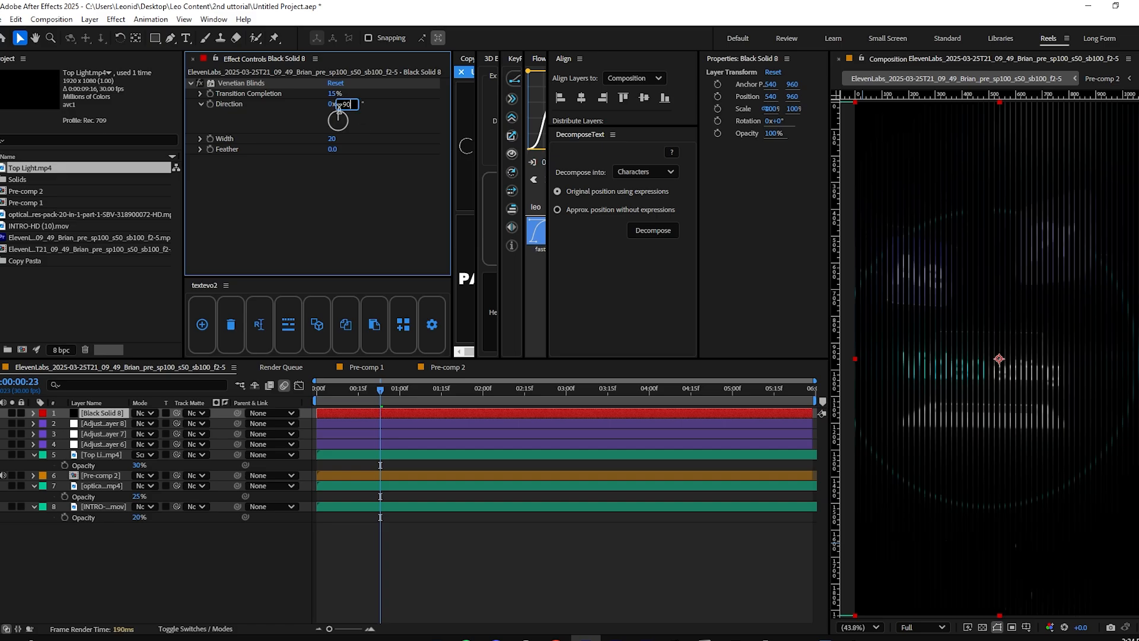
{"action": "left_click", "coordinate": [333, 139]}
{"action": "type", "text": "5"}
{"action": "left_click", "coordinate": [285, 195]}
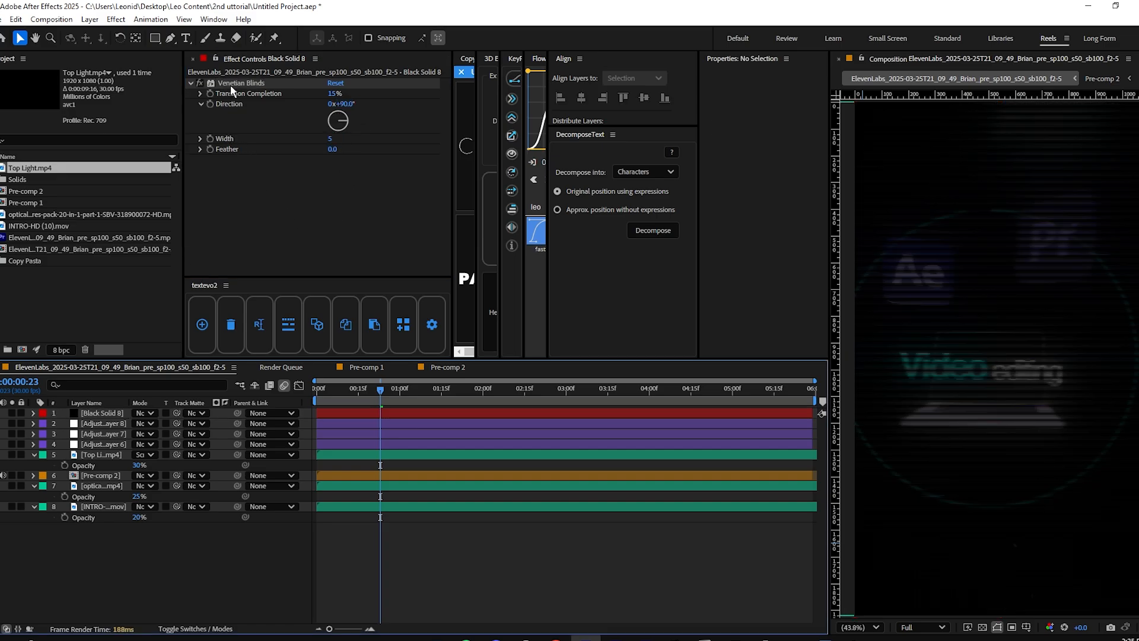
Duplicate the Venetian Blinds effect on the black solid and set the copy's direction to 0°.
{"action": "left_click", "coordinate": [231, 85]}
{"action": "key", "text": "ctrl+d"}
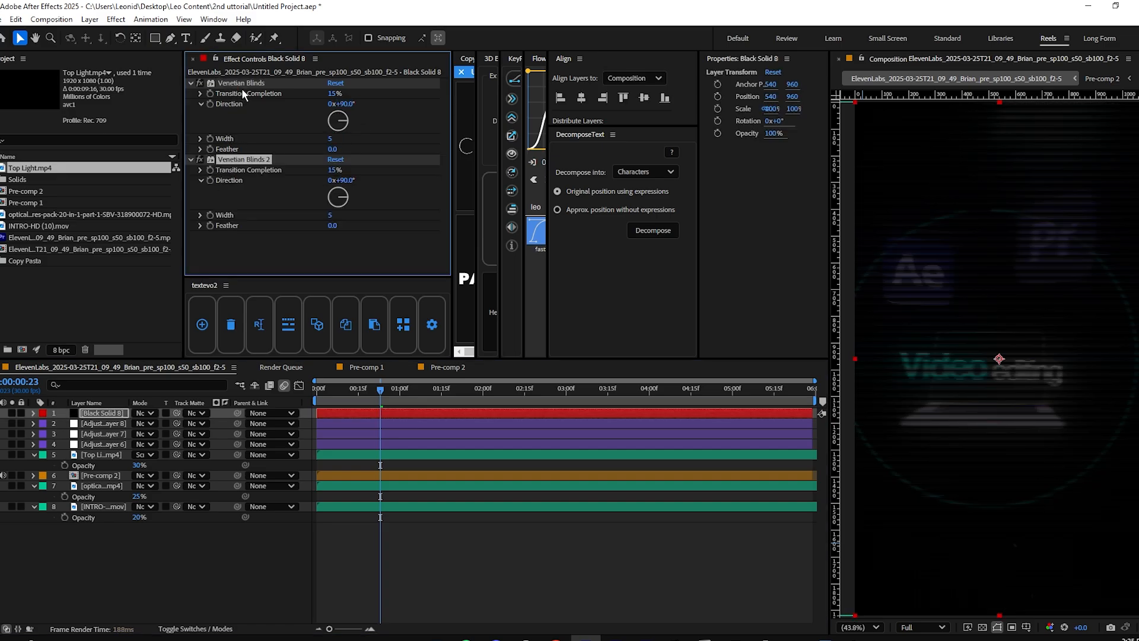
{"action": "left_click", "coordinate": [345, 181]}
{"action": "type", "text": "0"}
{"action": "key", "text": "Return"}
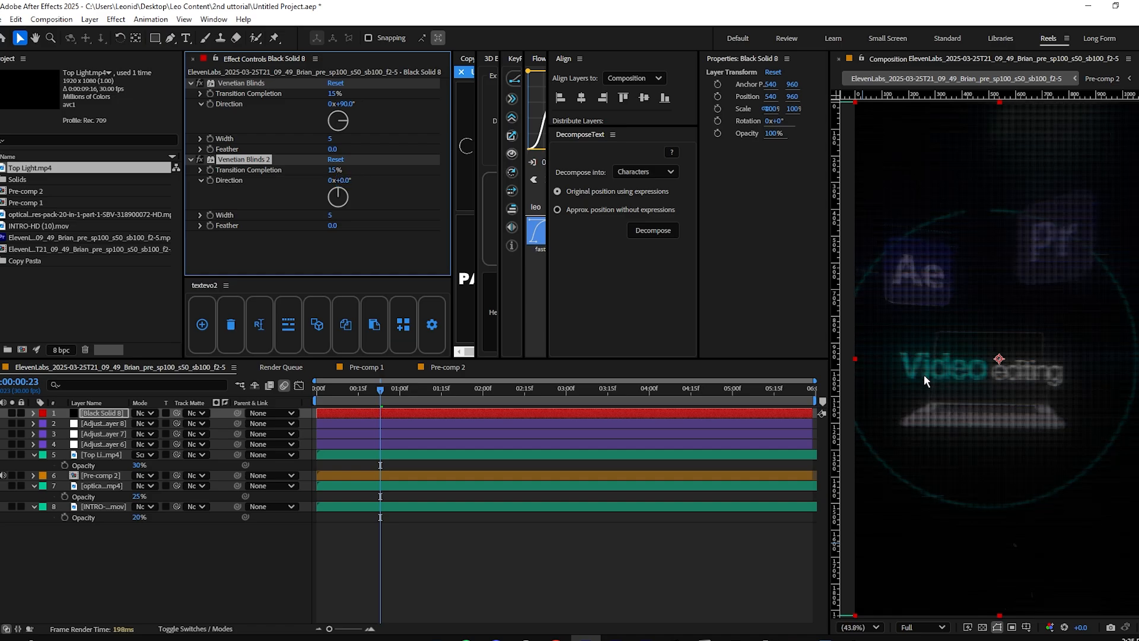
Set the black solid's opacity to 15% and check the grid pattern over the text and laptop.
{"action": "scroll", "coordinate": [953, 370], "scroll_direction": "up", "scroll_amount": 4}
{"action": "scroll", "coordinate": [981, 344], "scroll_direction": "down", "scroll_amount": 2}
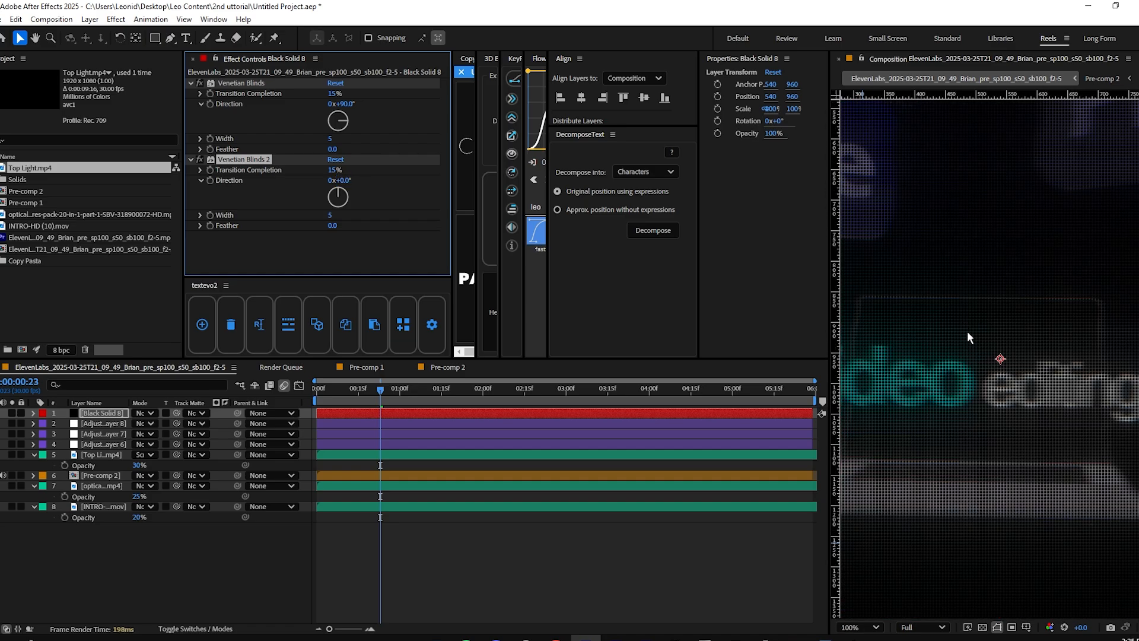
{"action": "scroll", "coordinate": [1008, 389], "scroll_direction": "down", "scroll_amount": 2}
{"action": "key", "text": "t"}
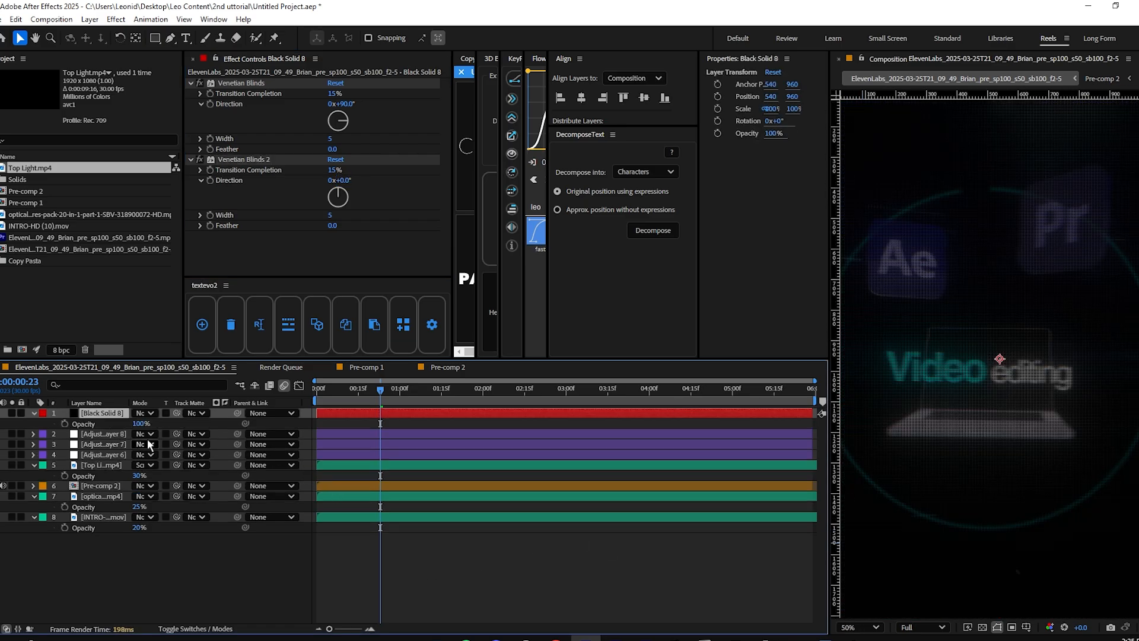
{"action": "left_click", "coordinate": [140, 423]}
{"action": "type", "text": "15"}
{"action": "key", "text": "Return"}
{"action": "scroll", "coordinate": [941, 382], "scroll_direction": "up", "scroll_amount": 2}
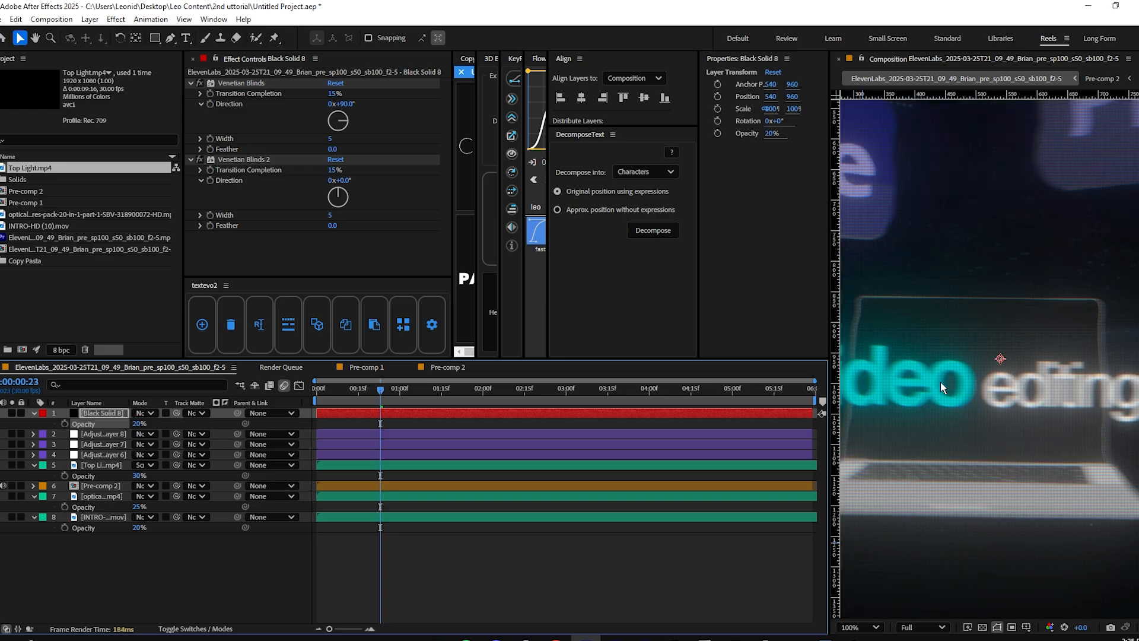
{"action": "left_click", "coordinate": [642, 540]}
{"action": "scroll", "coordinate": [959, 394], "scroll_direction": "down", "scroll_amount": 4}
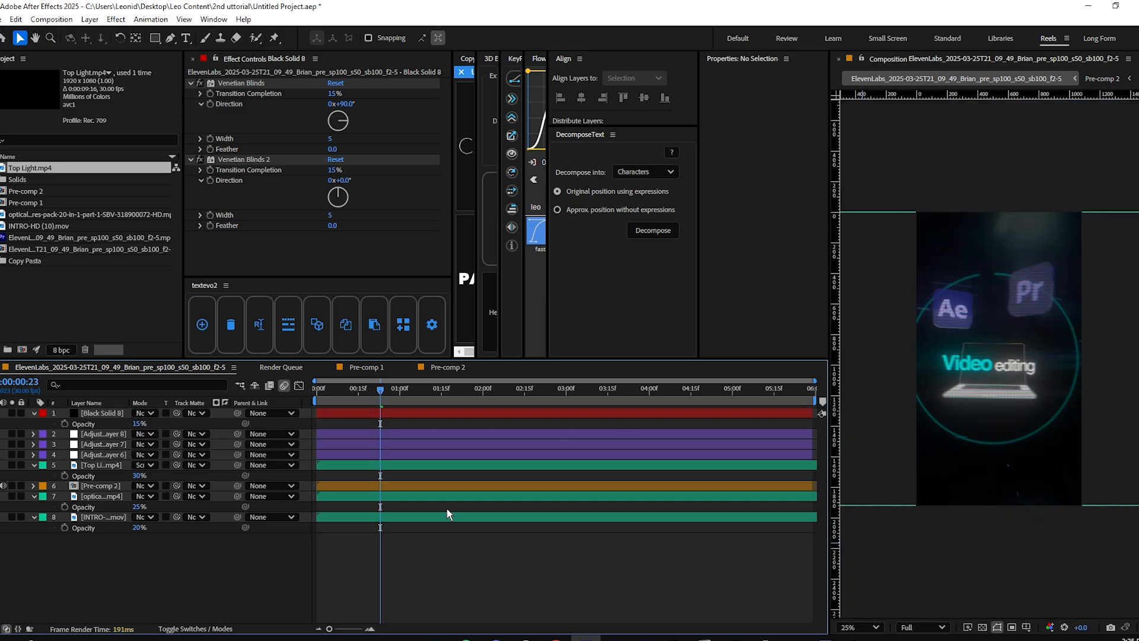
Create an adjustment layer above all layers and apply Gaussian Blur to it with a blurriness of 50.
{"action": "key", "text": "ctrl+alt+y"}
{"action": "key", "text": "ctrl+space"}
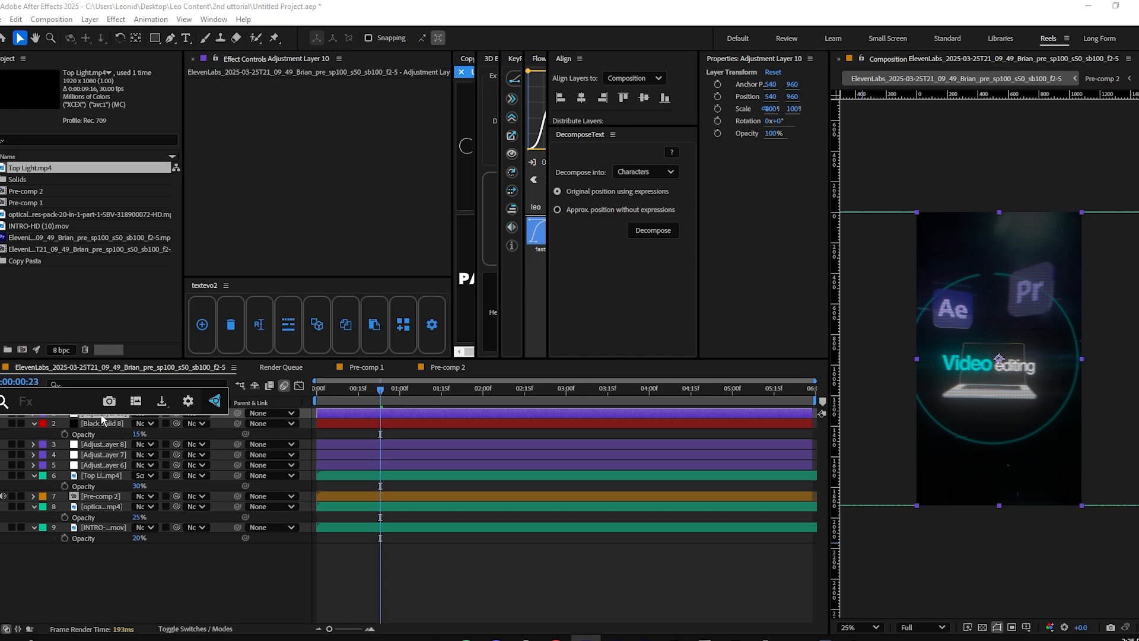
{"action": "type", "text": "gaus"}
{"action": "key", "text": "Down"}
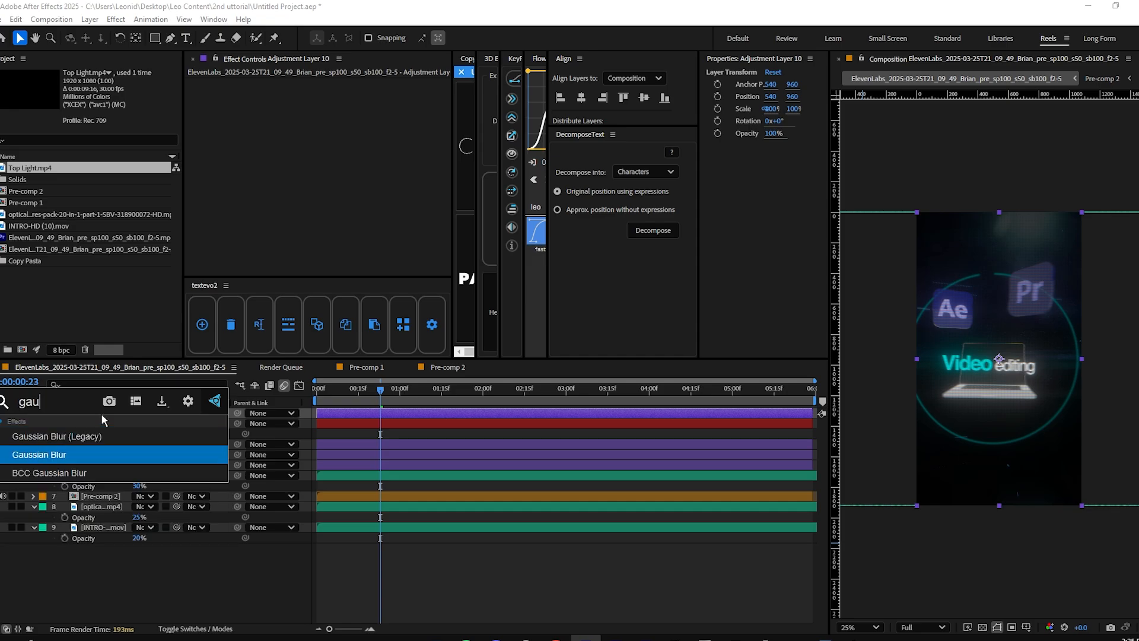
{"action": "key", "text": "Return"}
{"action": "left_click", "coordinate": [333, 93]}
{"action": "type", "text": "20"}
{"action": "key", "text": "Return"}
Add the Scatter effect to the new adjustment layer with a scatter amount of 15.
{"action": "key", "text": "ctrl+space"}
{"action": "type", "text": "sca"}
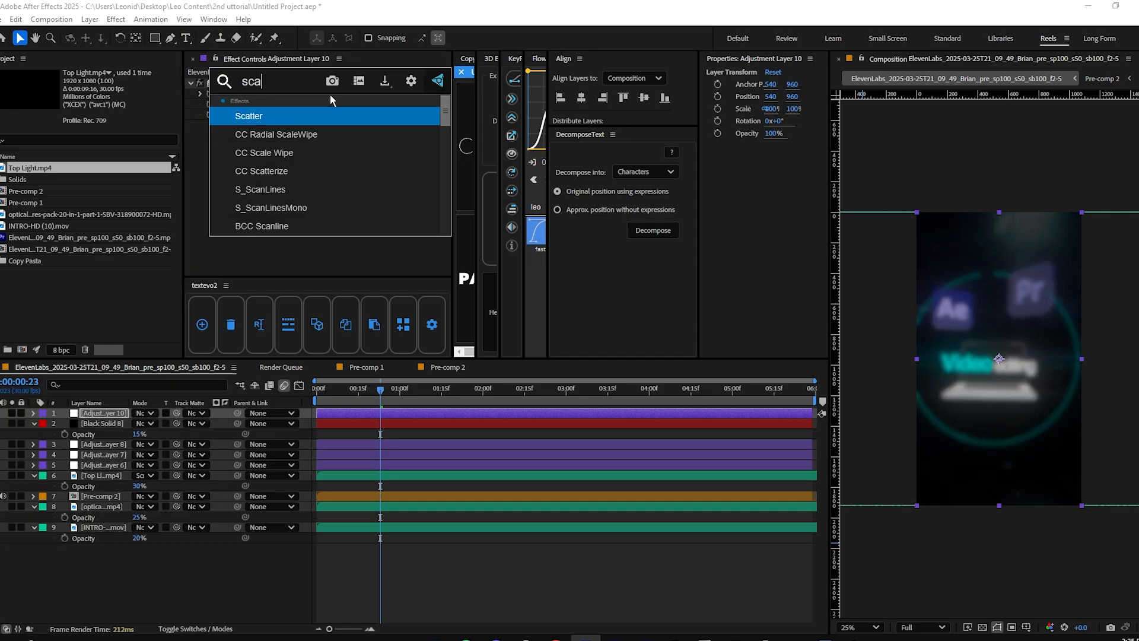
{"action": "left_click", "coordinate": [327, 116]}
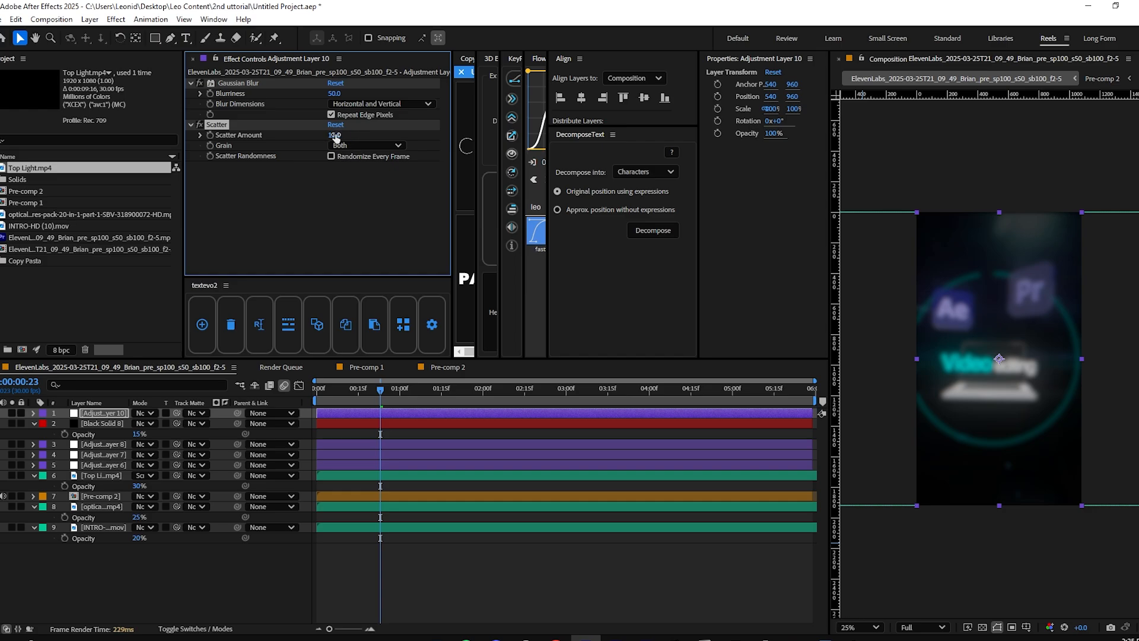
Draw an elliptical mask nearly filling the frame on the top adjustment layer and invert it.
{"action": "key", "text": "q"}
{"action": "key", "text": "q"}
{"action": "key", "text": "q"}
{"action": "left_click_drag", "start_coordinate": [921, 217], "coordinate": [1077, 500]}
{"action": "left_click", "coordinate": [169, 433]}
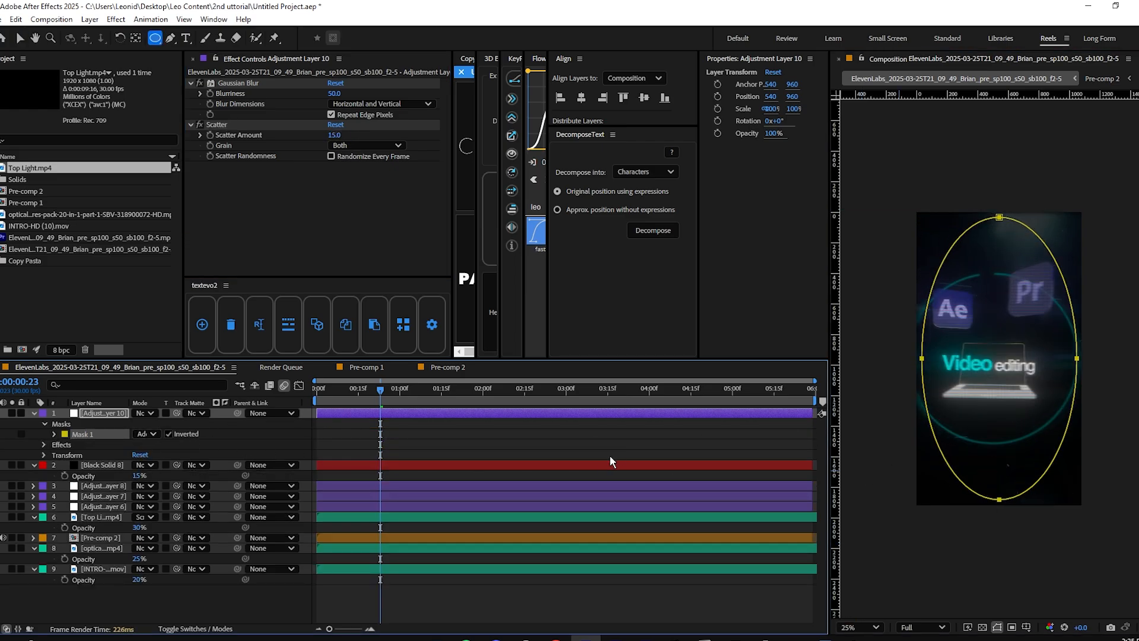
{"action": "key", "text": "F2"}
{"action": "key", "text": "v"}
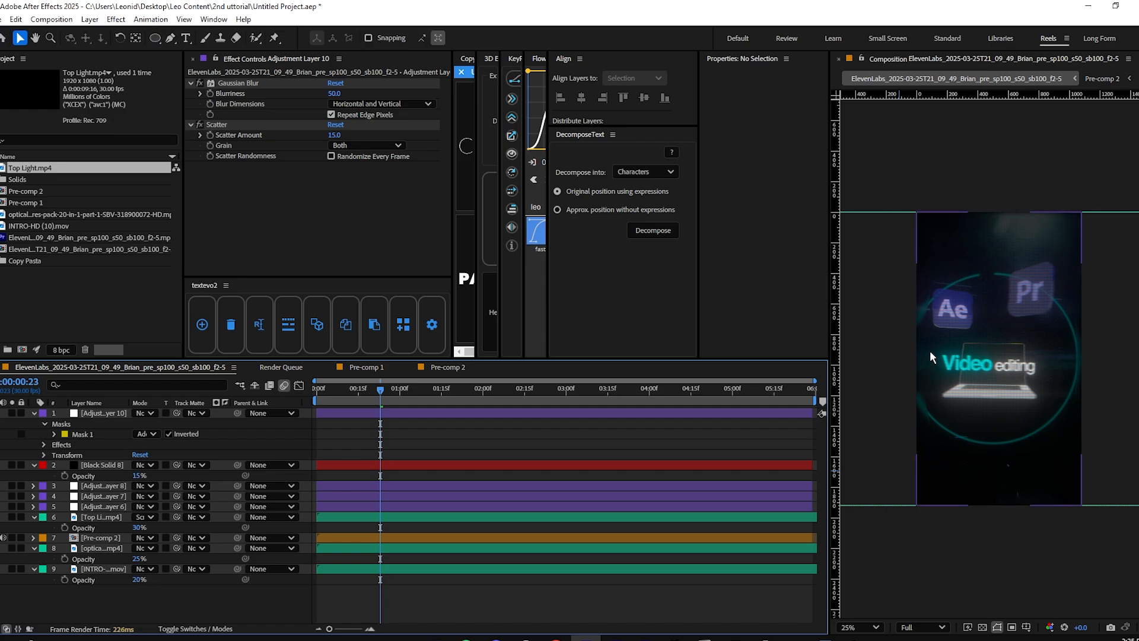
Feather the inverted elliptical mask on the top adjustment layer.
{"action": "left_click", "coordinate": [432, 415]}
{"action": "key", "text": "f"}
{"action": "left_click", "coordinate": [147, 435]}
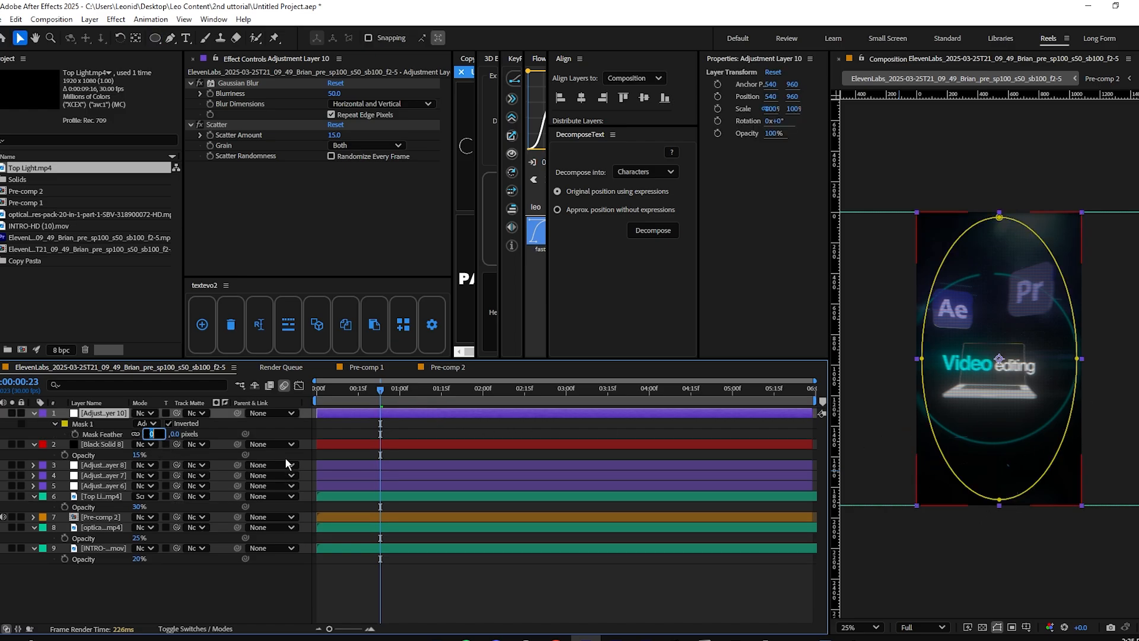
{"action": "type", "text": "1"}
{"action": "key", "text": "Return"}
Set the top adjustment layer's opacity to 75% and fit the composition in the viewer.
{"action": "key", "text": "t"}
{"action": "left_click", "coordinate": [144, 423]}
{"action": "type", "text": "75"}
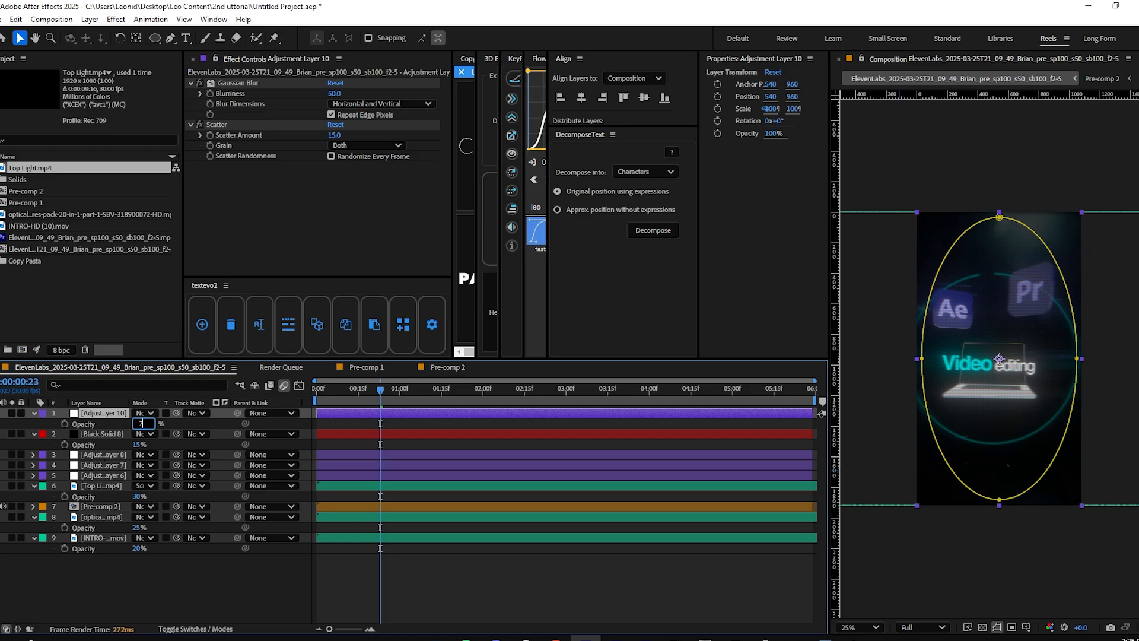
{"action": "key", "text": "Return"}
{"action": "left_click", "coordinate": [843, 417]}
{"action": "key", "text": "shift+slash"}
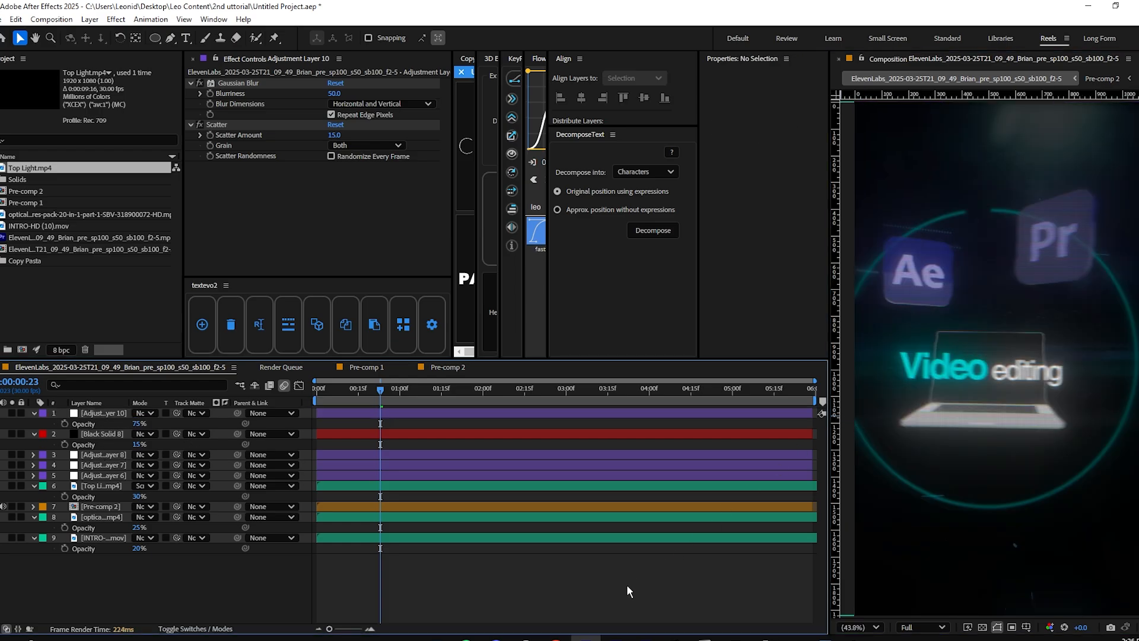
Collapse the layer properties in the timeline and preview the finished composition from the start.
{"action": "key", "text": "m"}
{"action": "key", "text": "m"}
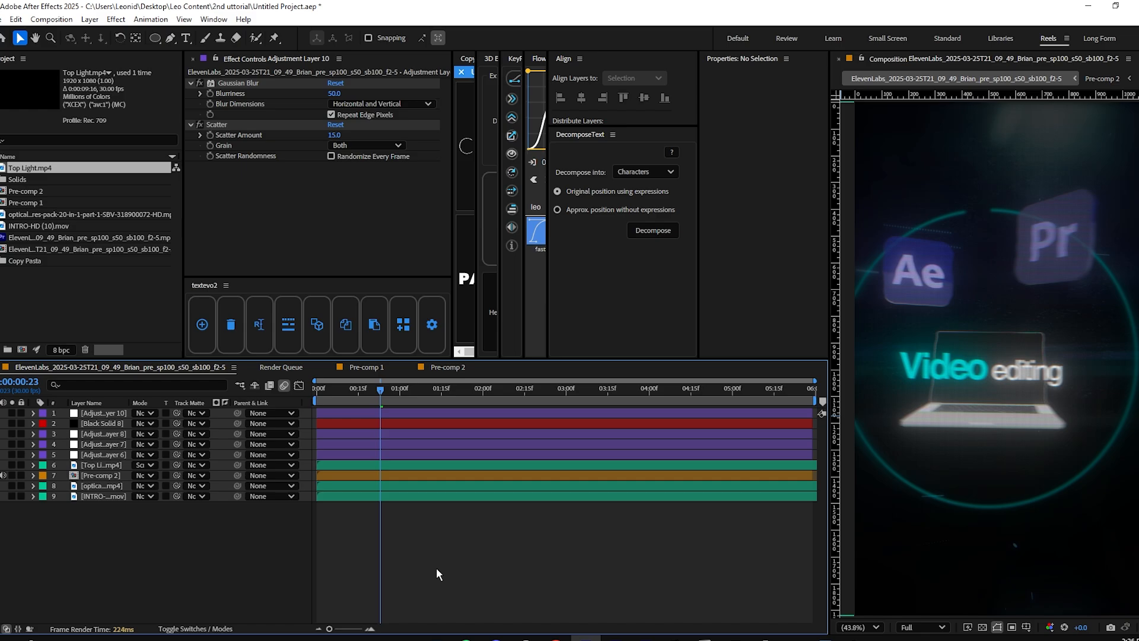
{"action": "left_click", "coordinate": [925, 627]}
{"action": "left_click", "coordinate": [669, 578]}
{"action": "key", "text": "space"}
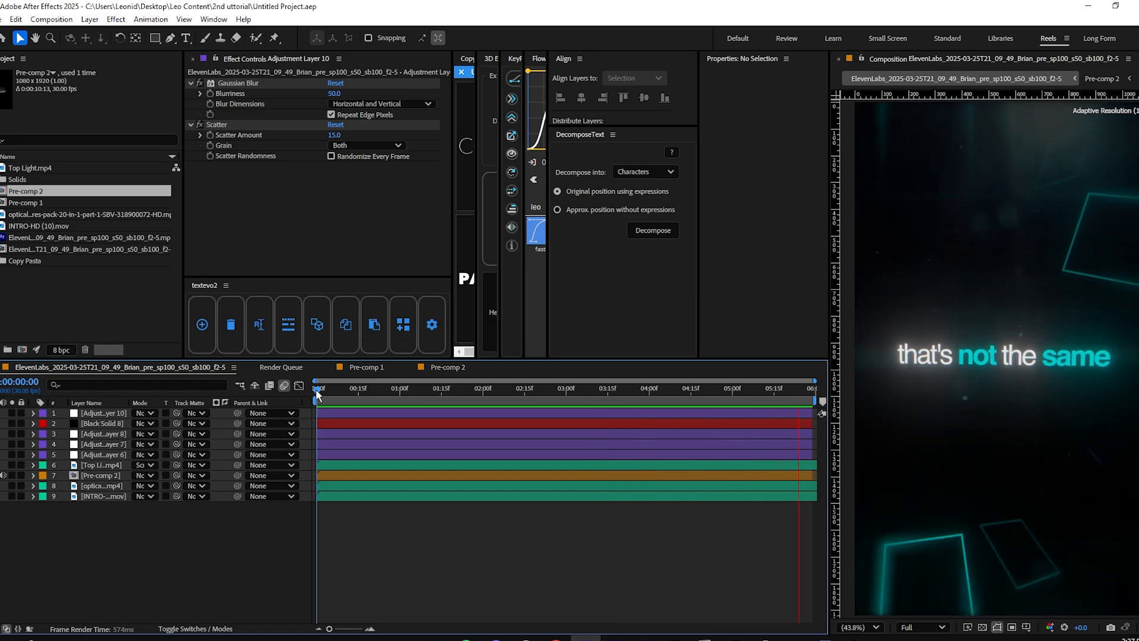
{"action": "key", "text": "space"}
{"action": "mouse_move", "coordinate": [855, 638]}
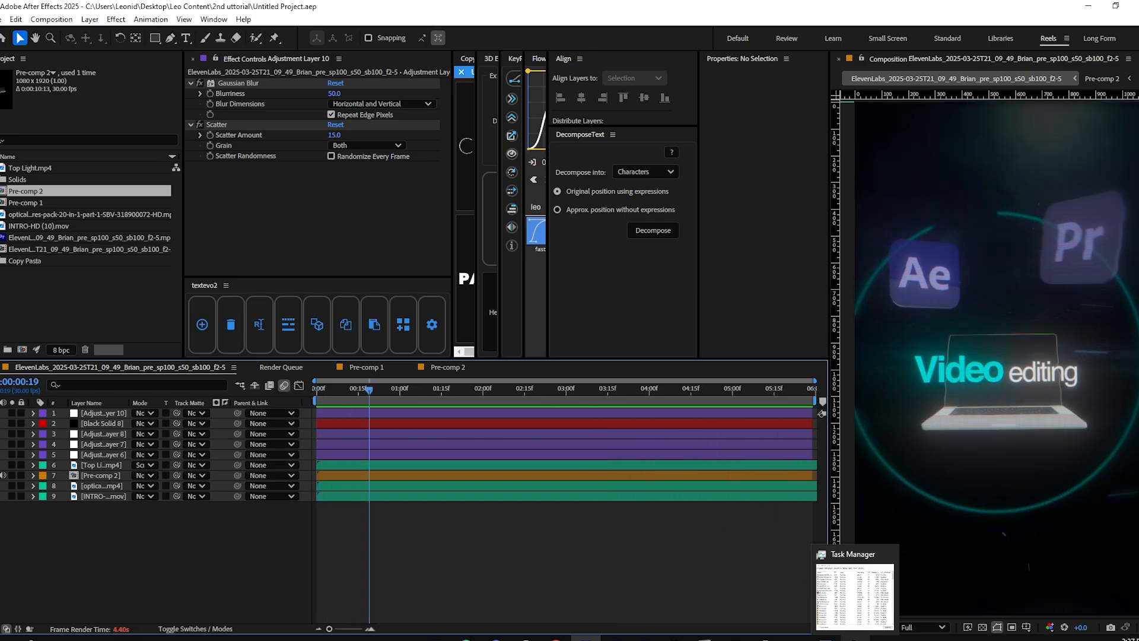